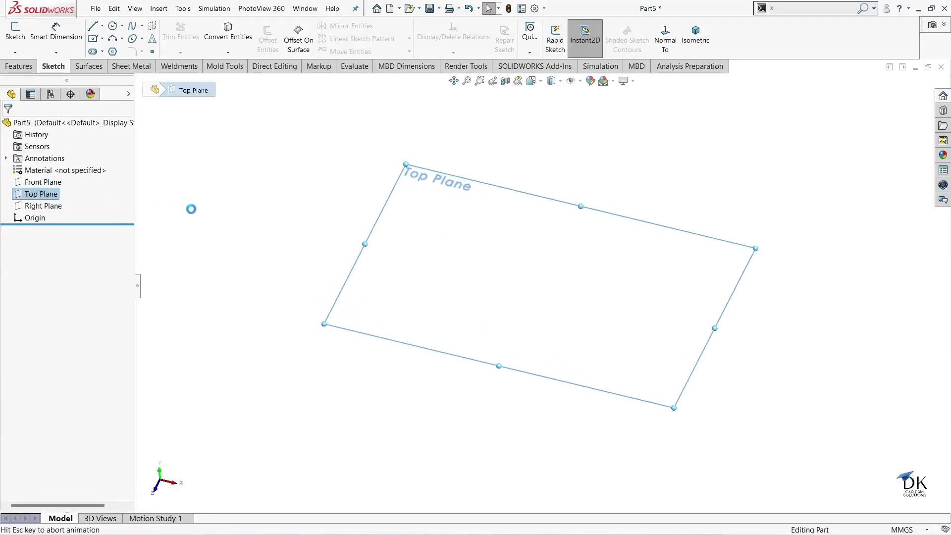
- Draw a vertical straight slot on the Top Plane, starting at the origin and extending upward
left_click(93, 52)
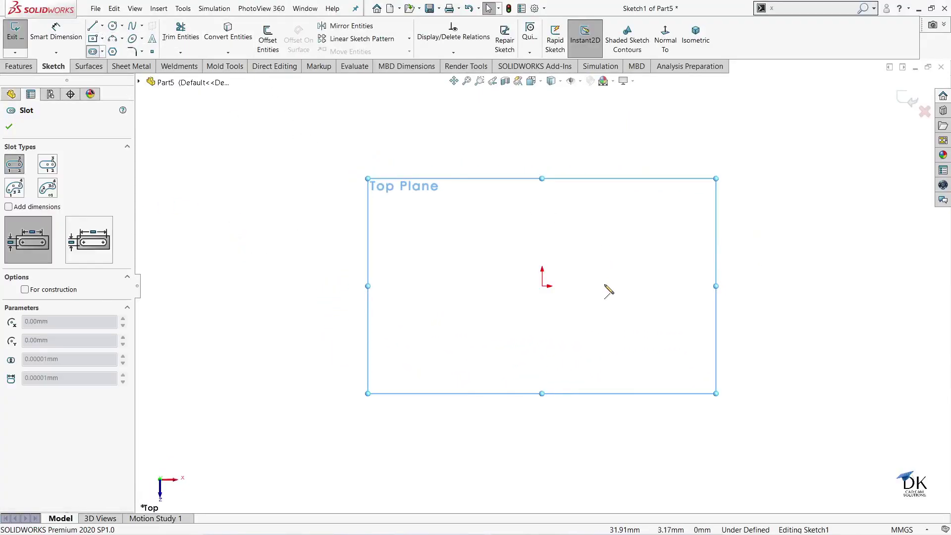
left_click(542, 287)
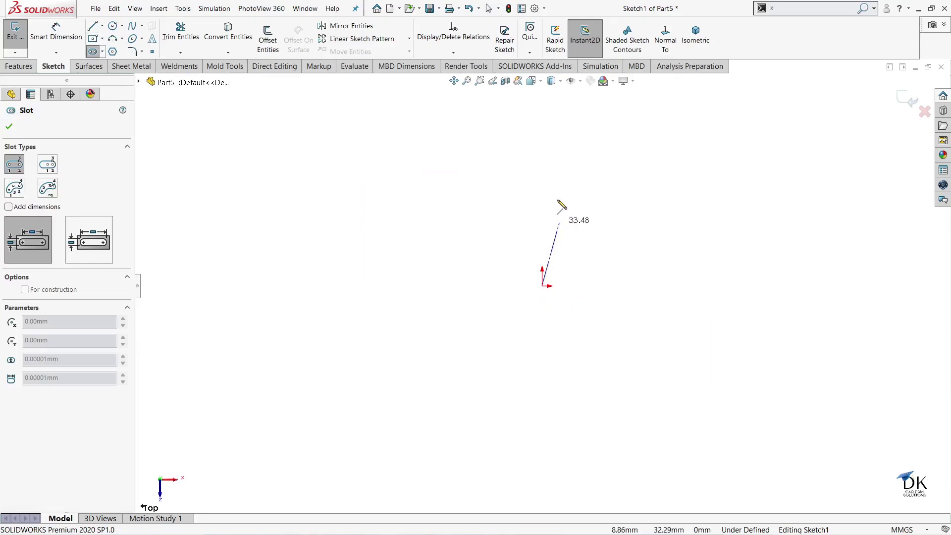
left_click(543, 145)
left_click(601, 164)
- Dimension the slot's centre-to-centre length to 40 mm
key("z")
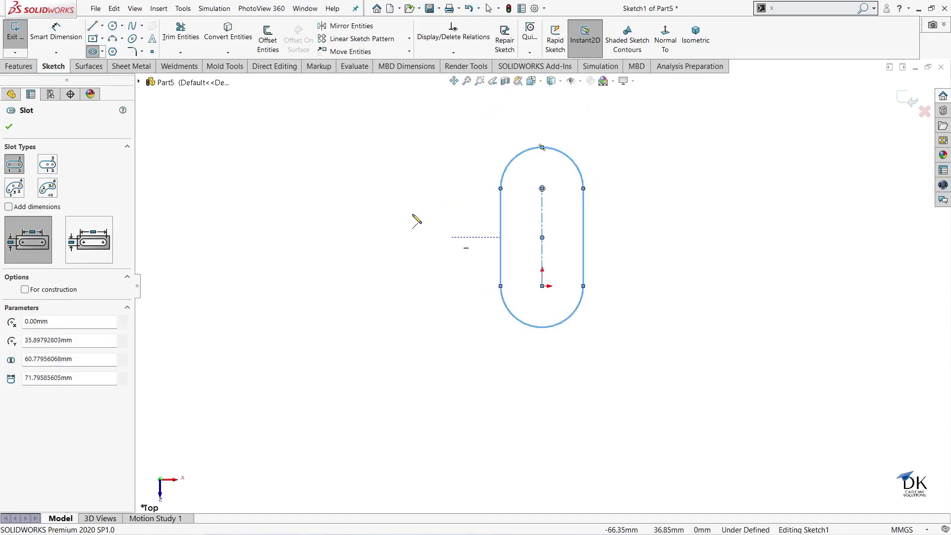
key("z")
left_click(56, 30)
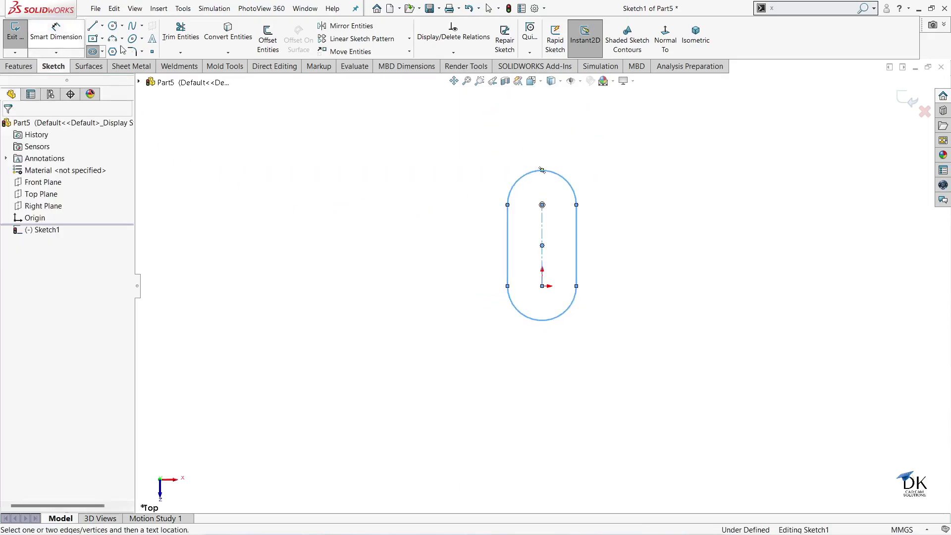
scroll(557, 273, "down", 1)
scroll(556, 270, "down", 2)
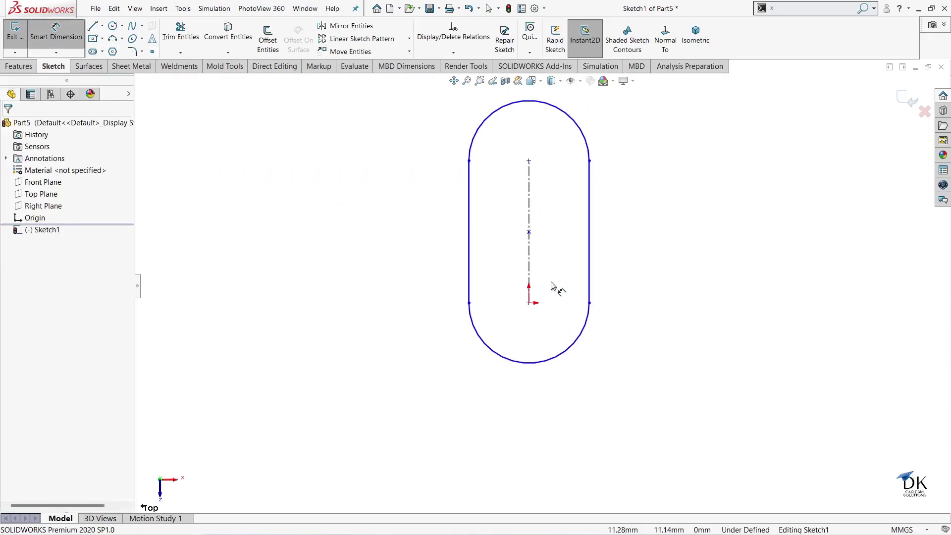
left_click(530, 305)
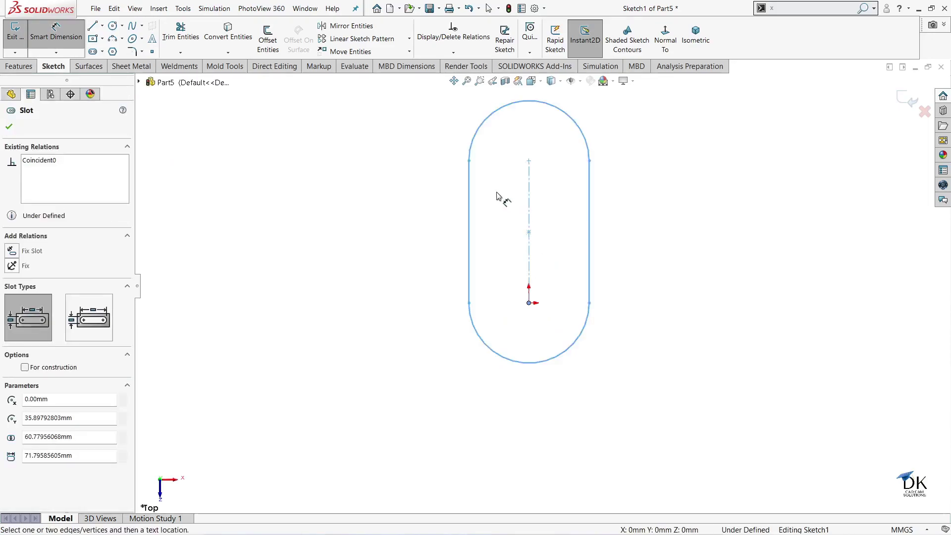
left_click(469, 162)
left_click(396, 224)
type("4")
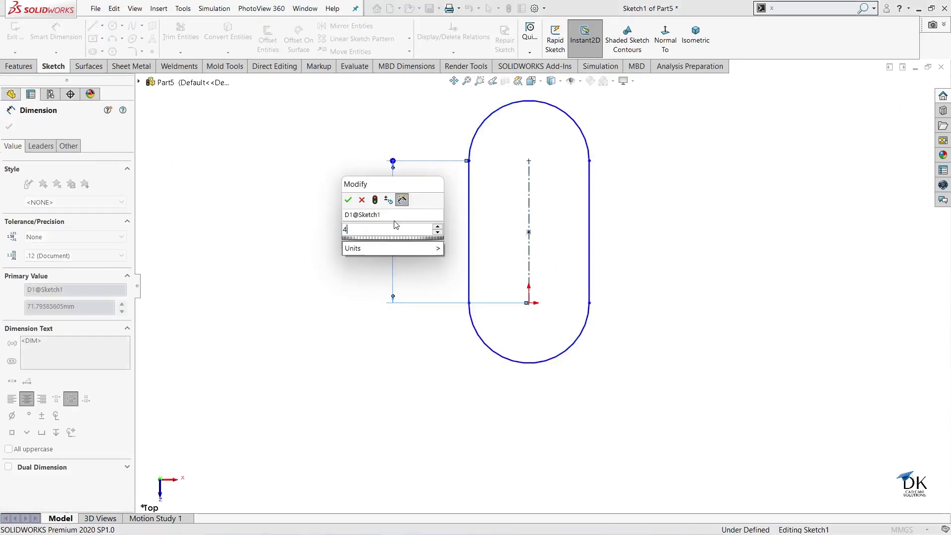
type("0")
key("Return")
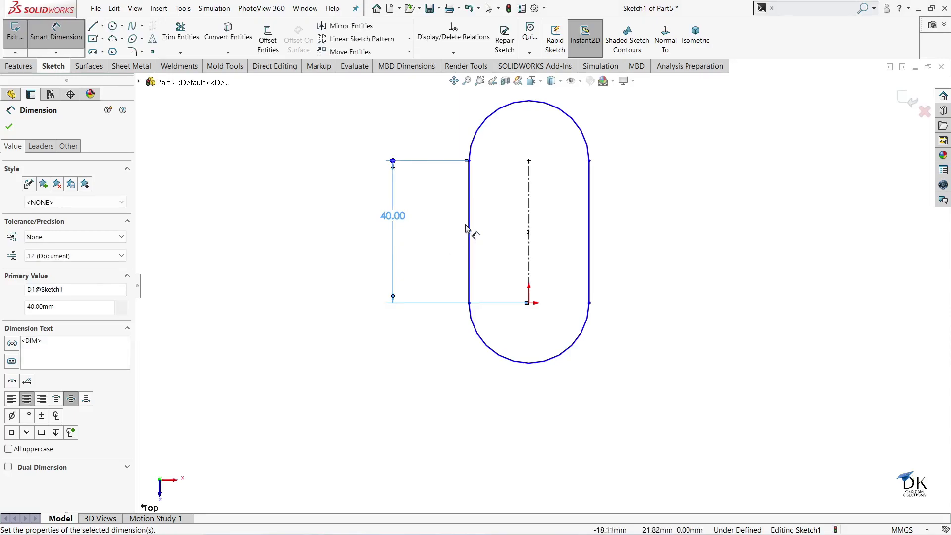
- Set the distance from the slot's left edge to its centreline to 40 mm
left_click(470, 230)
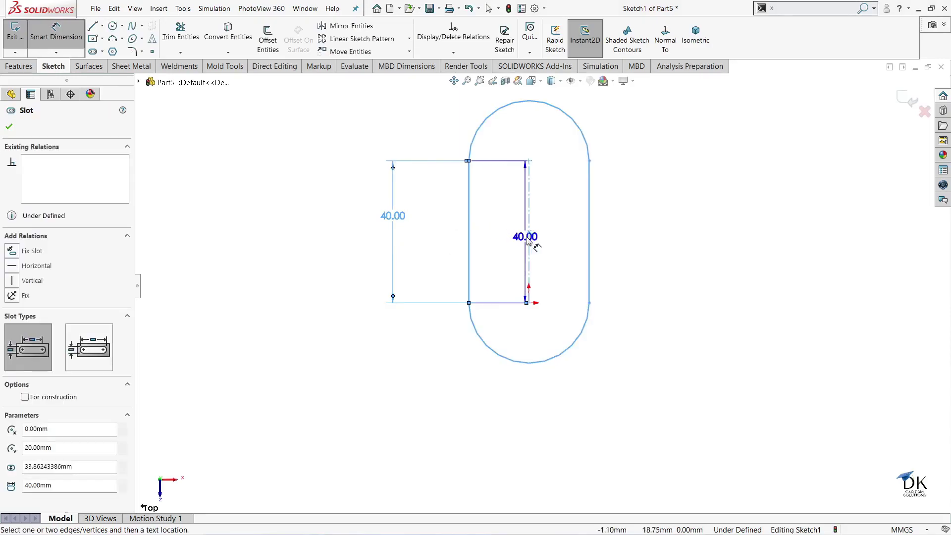
left_click(529, 232)
left_click(500, 207)
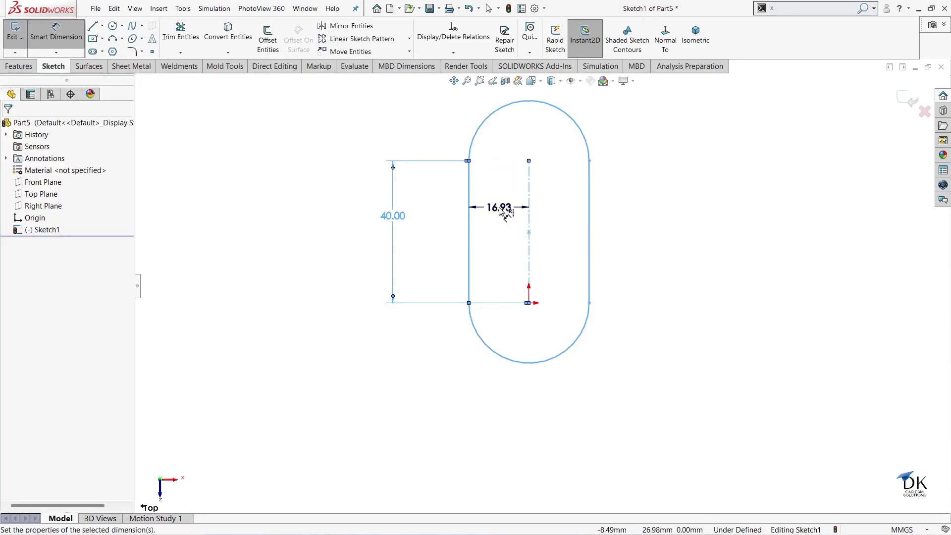
type("4")
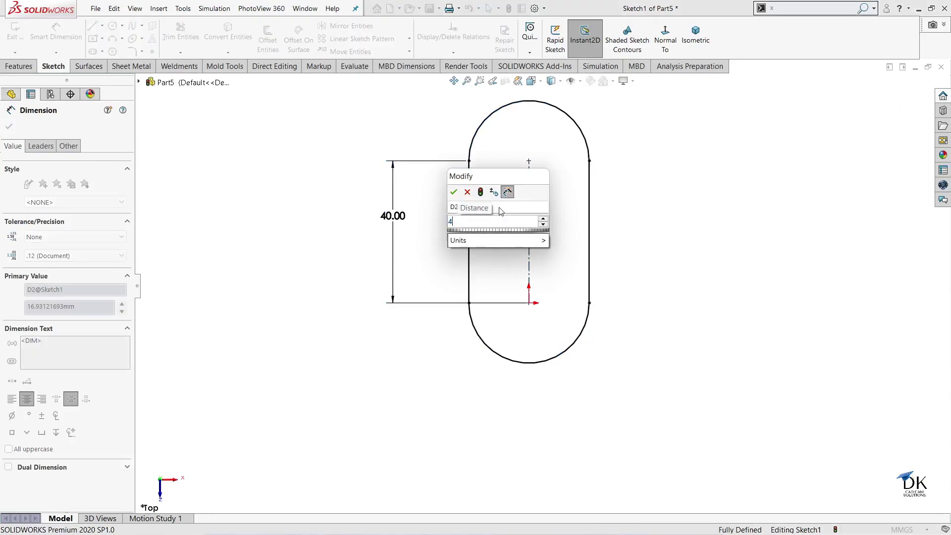
type("0")
key("Return")
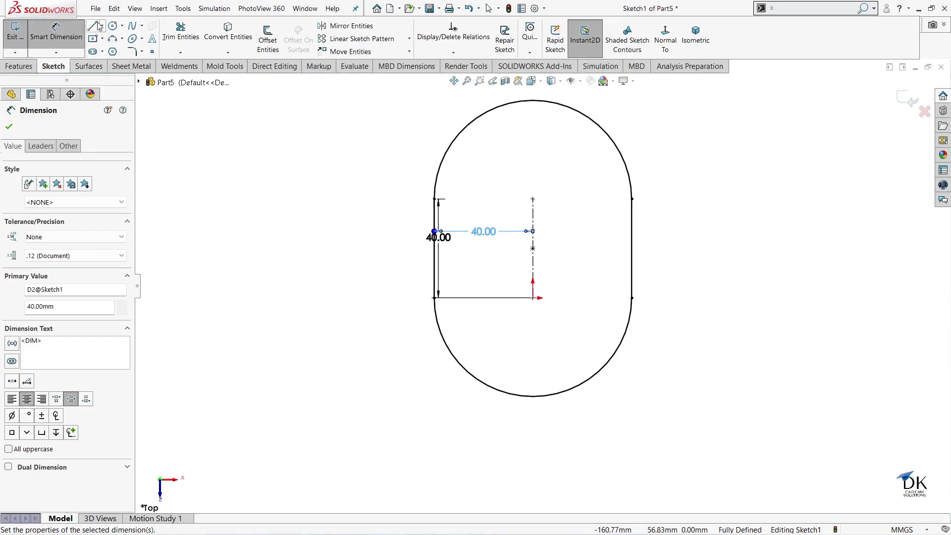
- Draw a horizontal line across the slot through the origin
left_click(92, 26)
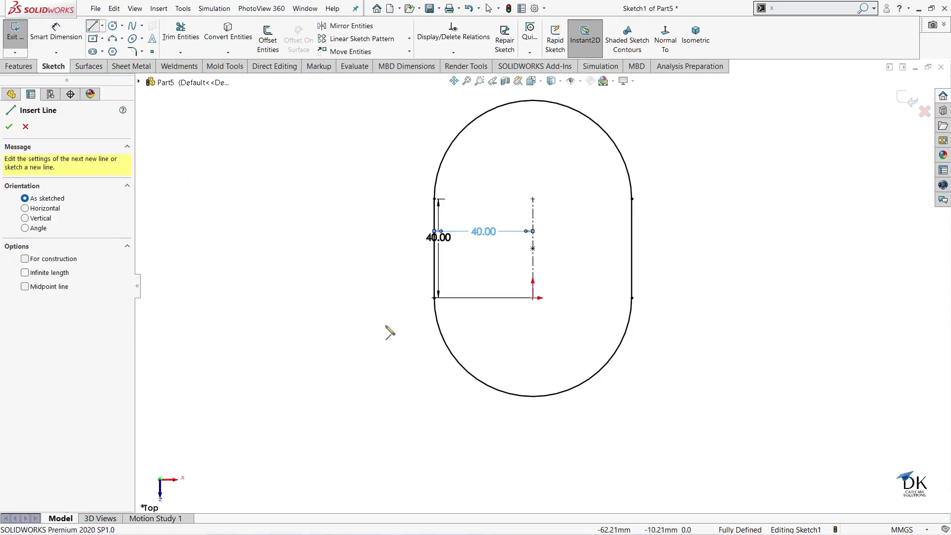
left_click(435, 299)
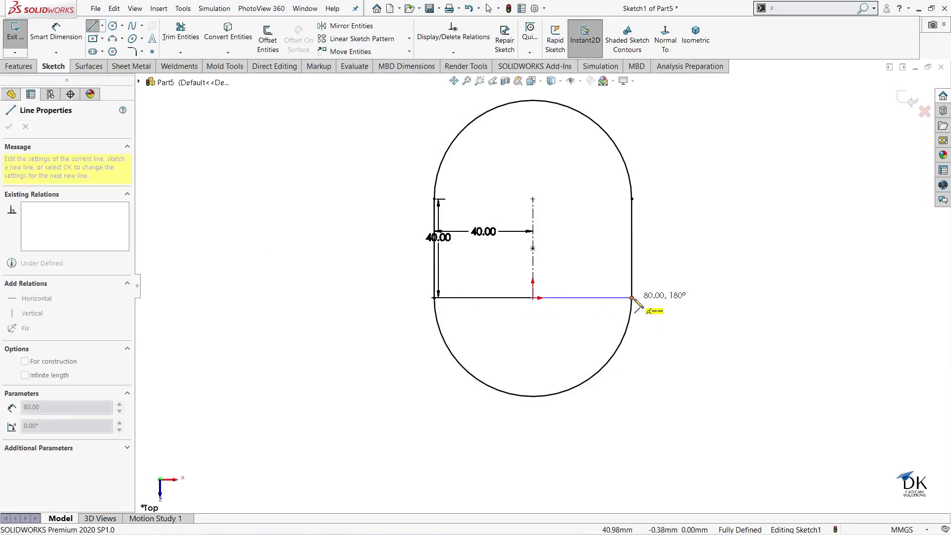
left_click(632, 298)
right_click(678, 267)
left_click(686, 272)
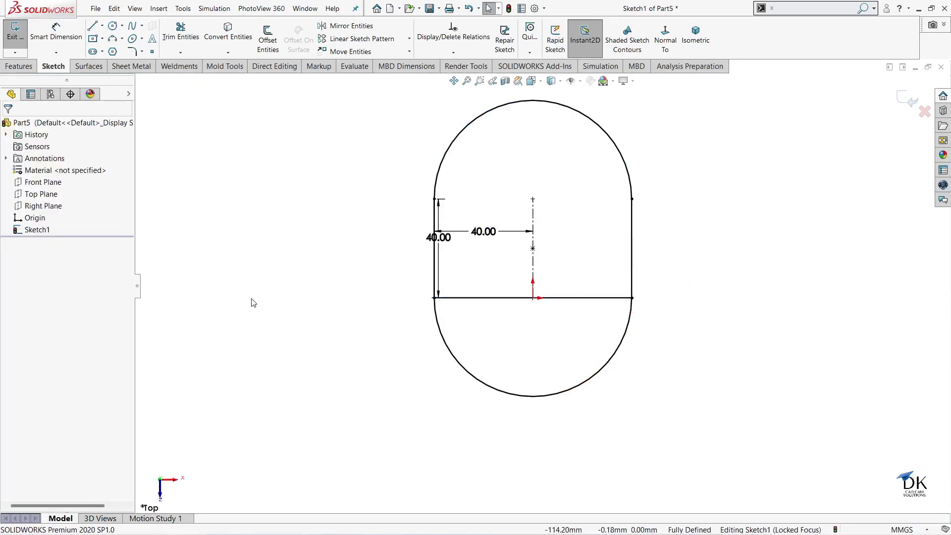
- Trim away the slot's lower arc and bottom line, then exit the sketch
left_click(181, 32)
left_click_drag(373, 403, 516, 379)
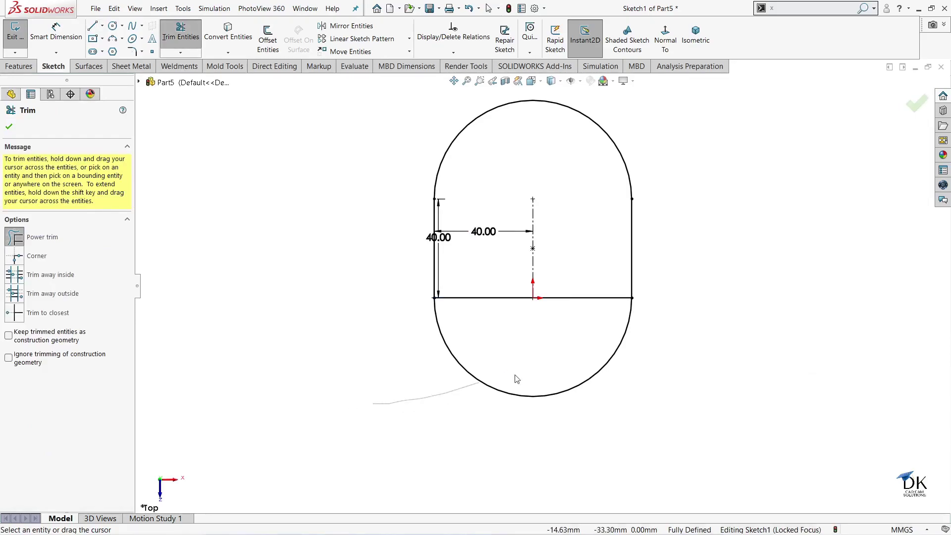
left_click(504, 276)
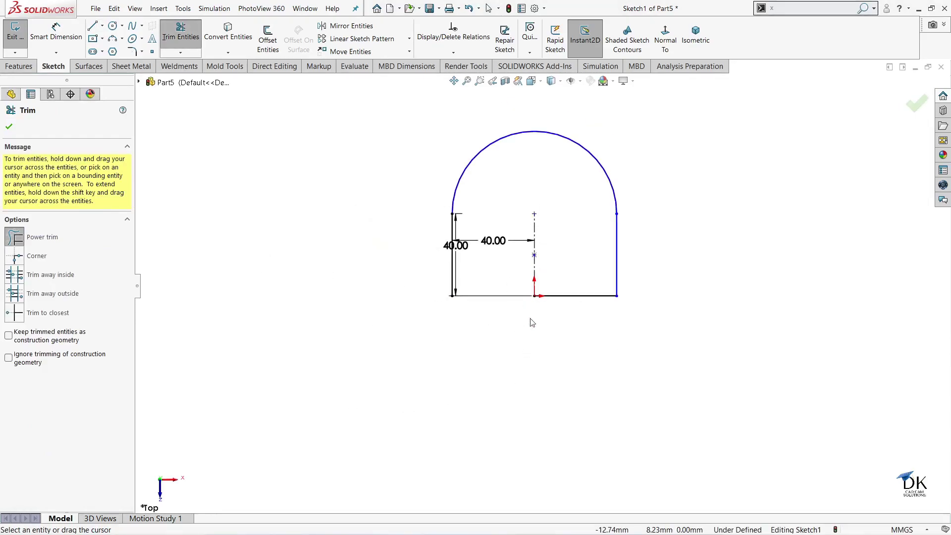
left_click_drag(564, 335, 572, 292)
left_click(15, 128)
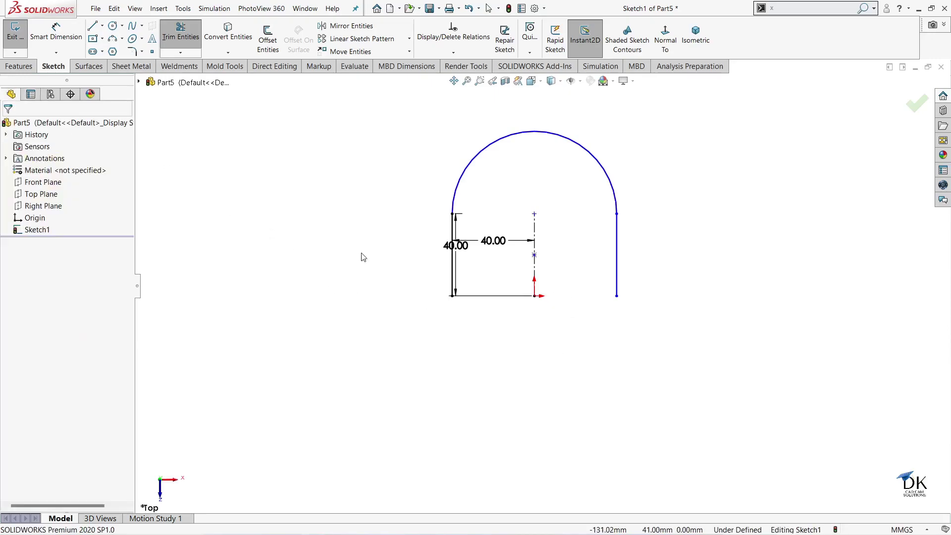
scroll(651, 279, "down", 1)
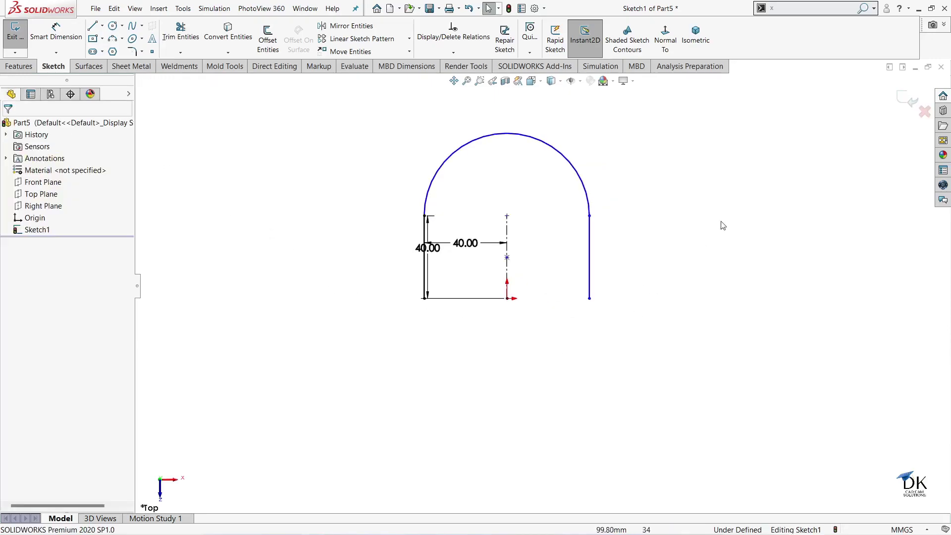
left_click(900, 96)
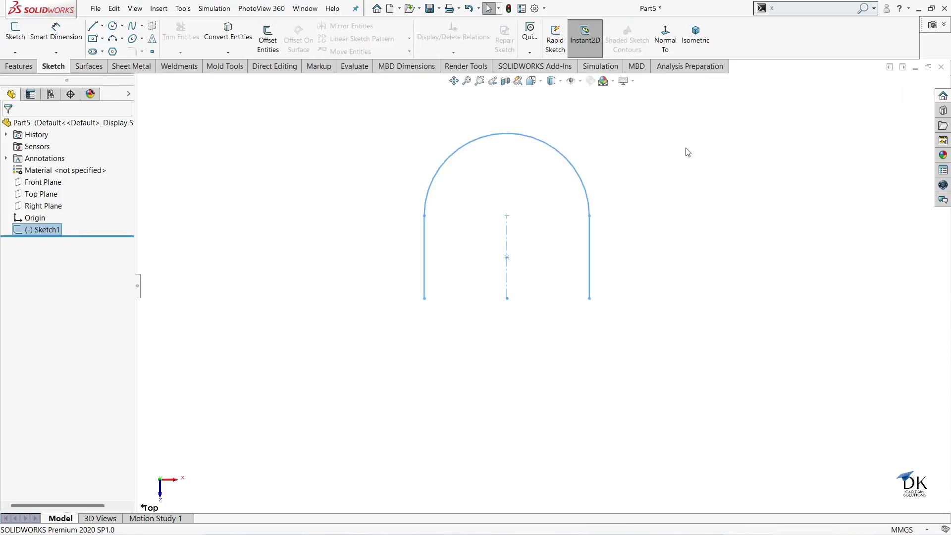
- Sweep a 20 mm circular profile along Sketch1 to form the U-shaped tube Sweep1
left_click(32, 68)
left_click(109, 26)
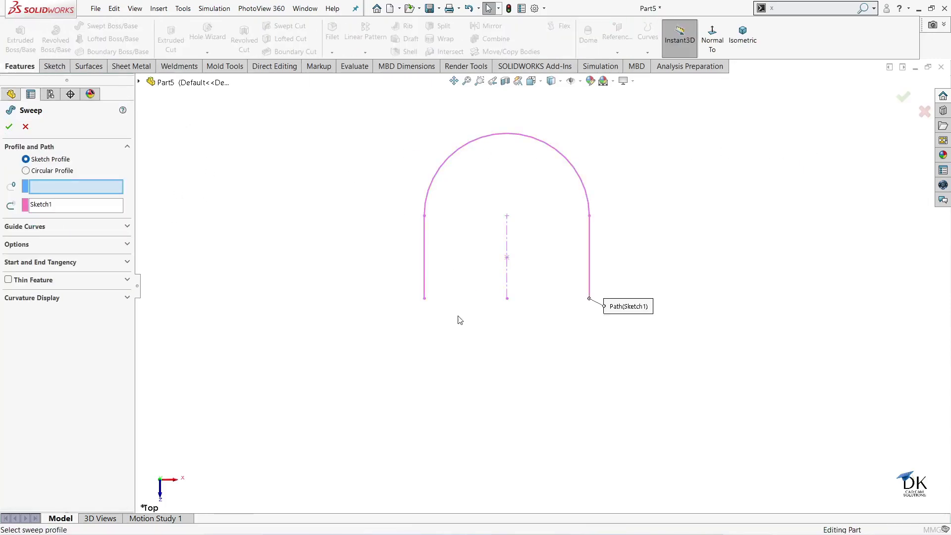
left_click(27, 171)
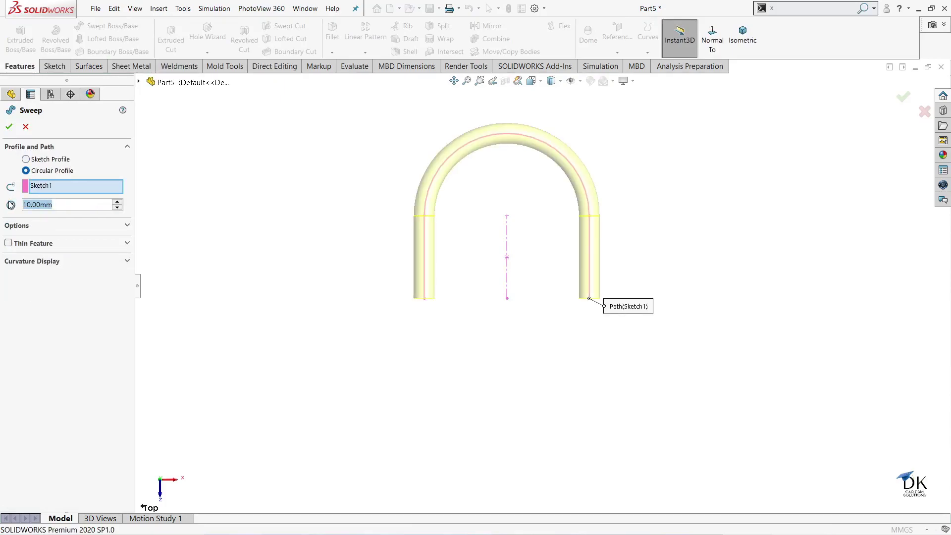
type("20")
key("Return")
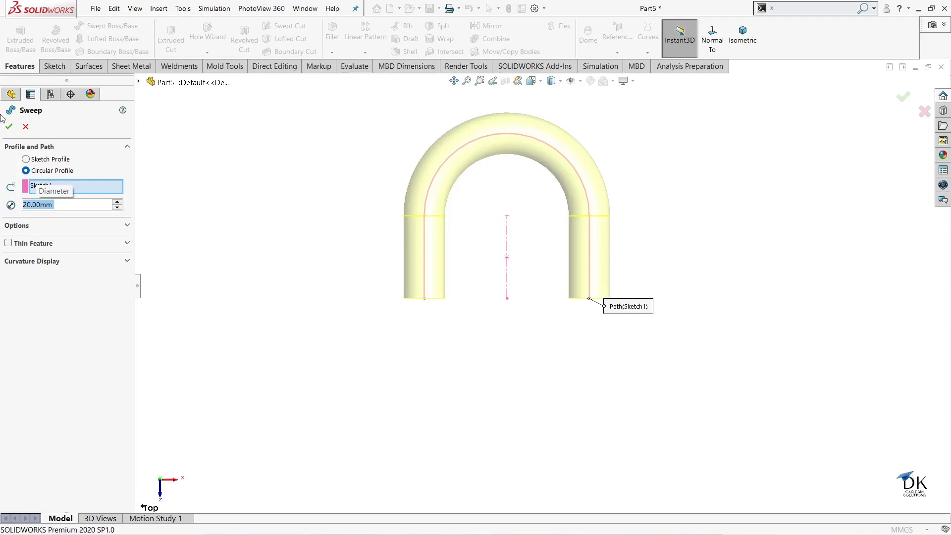
left_click(9, 126)
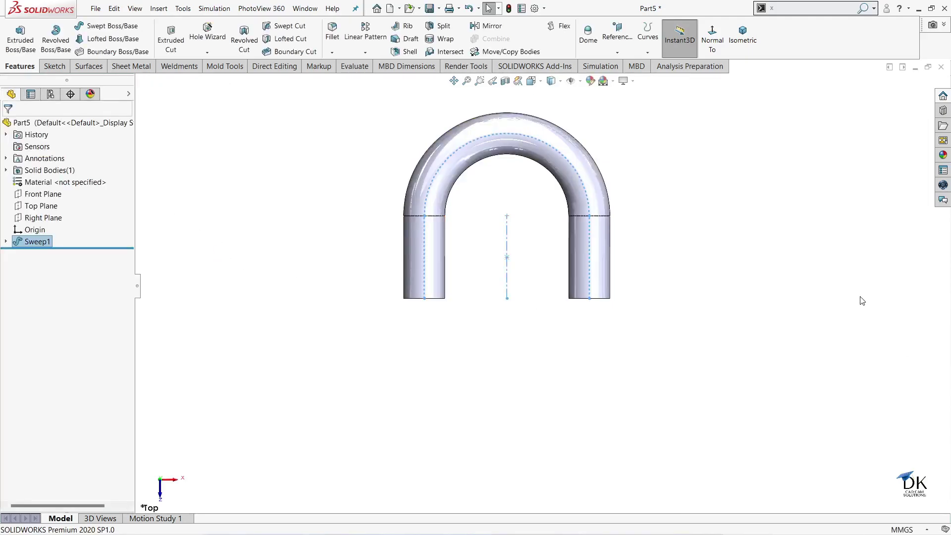
middle_click_drag(862, 300, 788, 285)
left_click(704, 255)
middle_click_drag(704, 255, 731, 250)
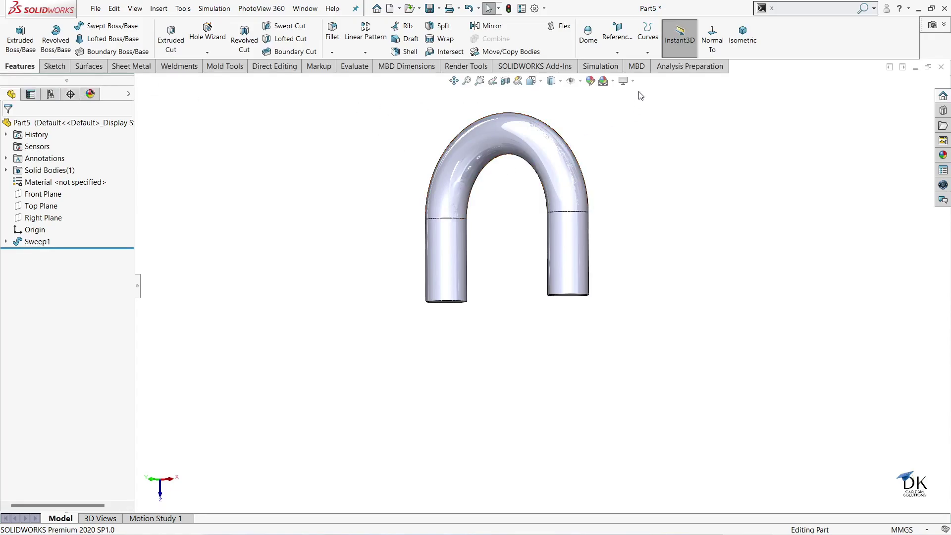
- Create Plane1 offset 40 mm from the Right Plane, passing through the tube's leg
left_click(618, 52)
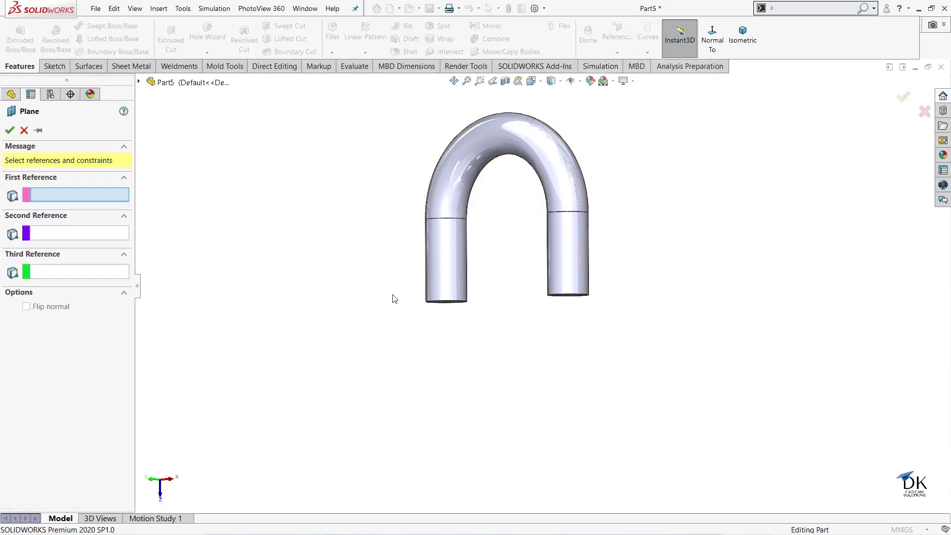
left_click(139, 82)
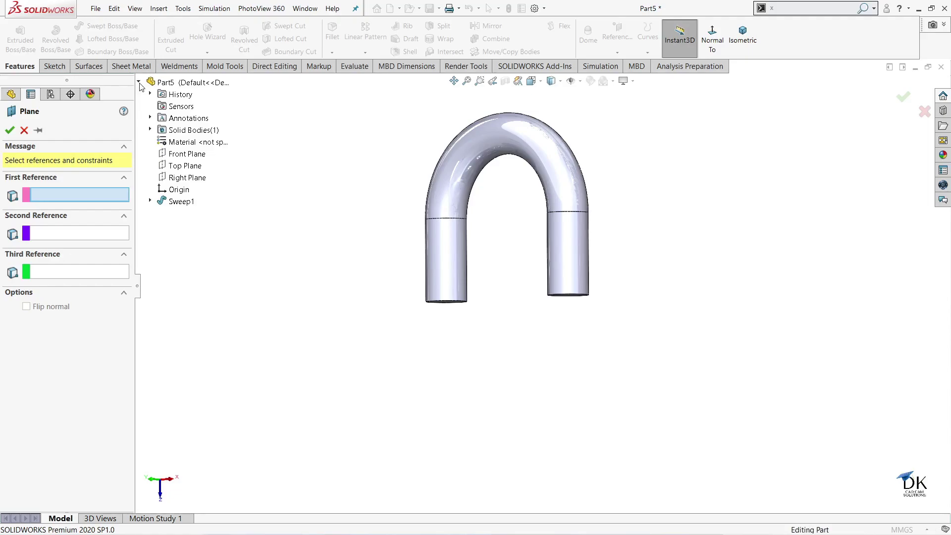
left_click(177, 179)
mouse_move(263, 210)
middle_mouse_down()
mouse_move(208, 214)
mouse_move(299, 212)
middle_mouse_up()
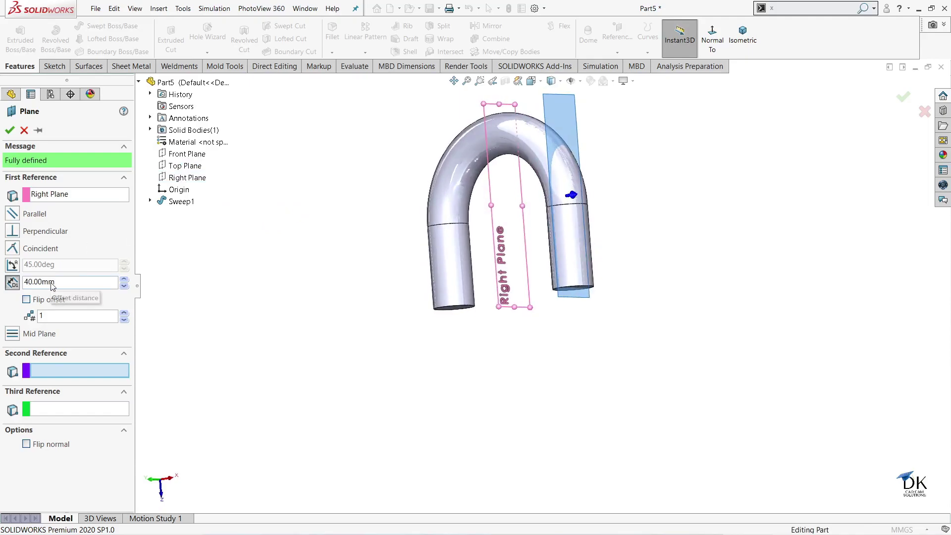
left_click(9, 130)
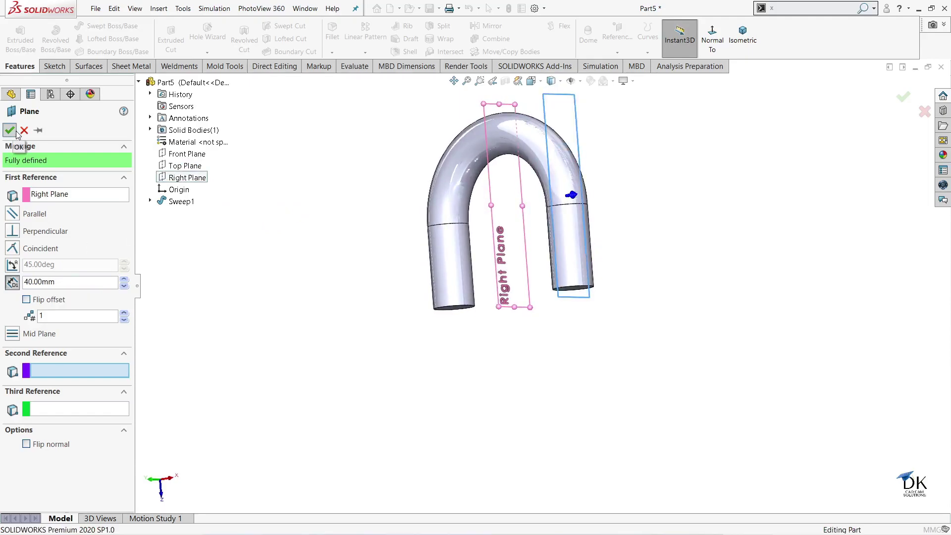
mouse_move(299, 257)
middle_mouse_down()
mouse_move(254, 266)
mouse_move(223, 295)
mouse_move(462, 313)
mouse_move(318, 274)
middle_mouse_up()
left_click(17, 254)
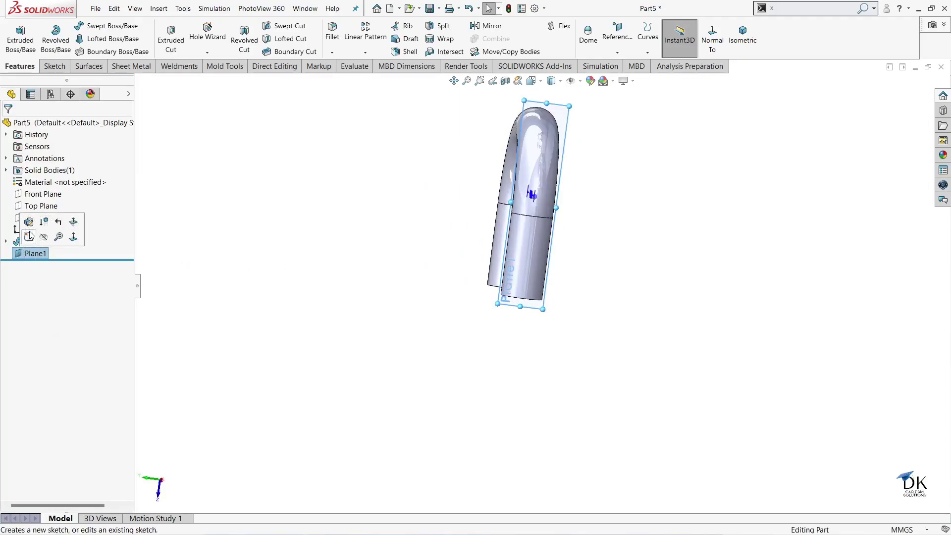
- Start a sketch on Plane1, view it normal, and draw a circle beside the tube end
left_click(28, 237)
middle_click_drag(591, 255, 584, 169)
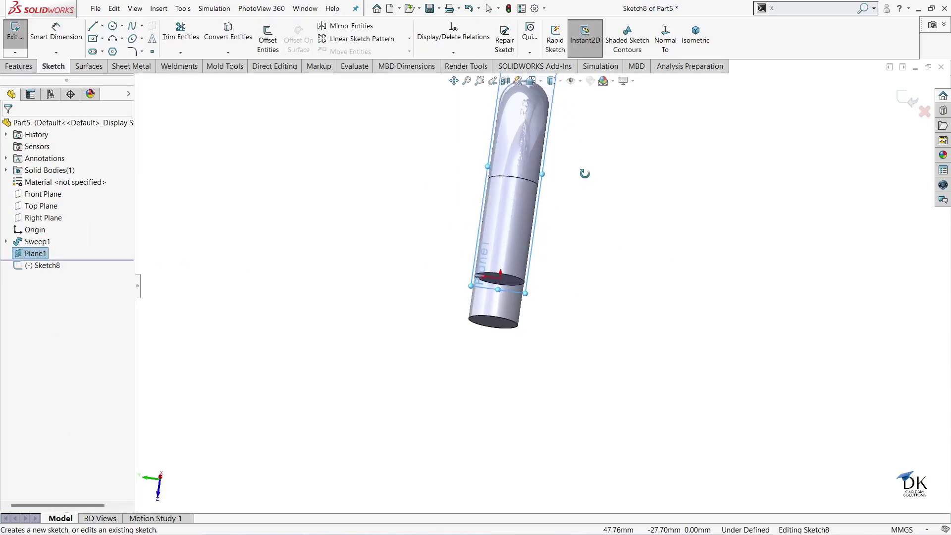
left_click(665, 35)
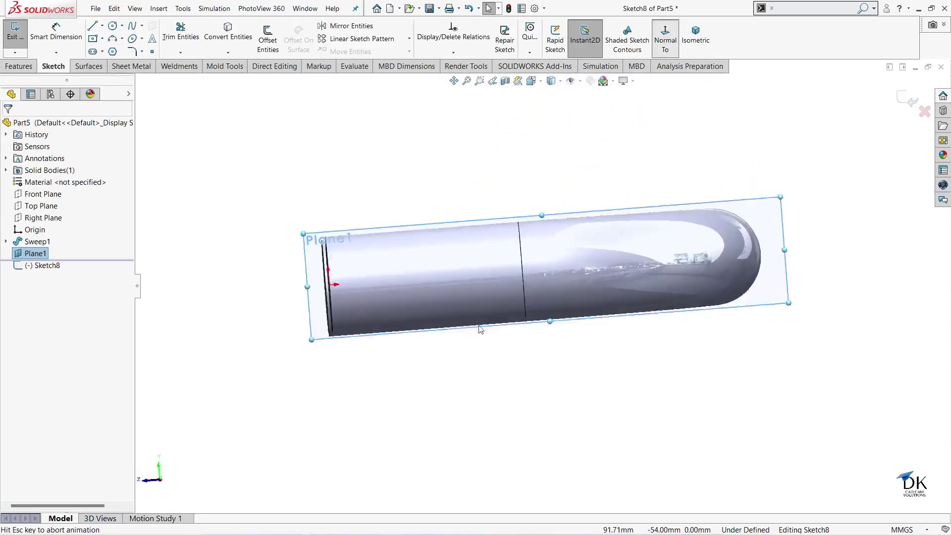
scroll(265, 285, "down", 2)
scroll(295, 302, "down", 1)
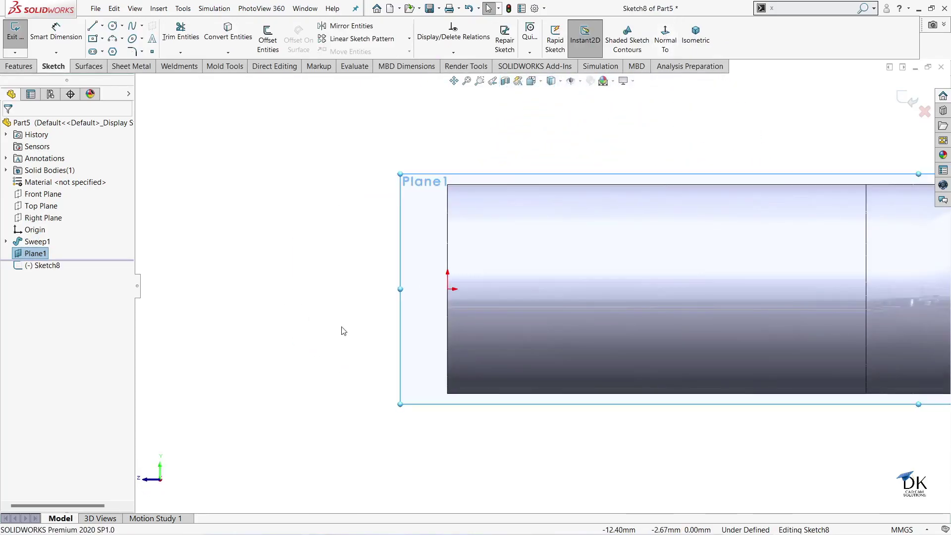
left_click(114, 26)
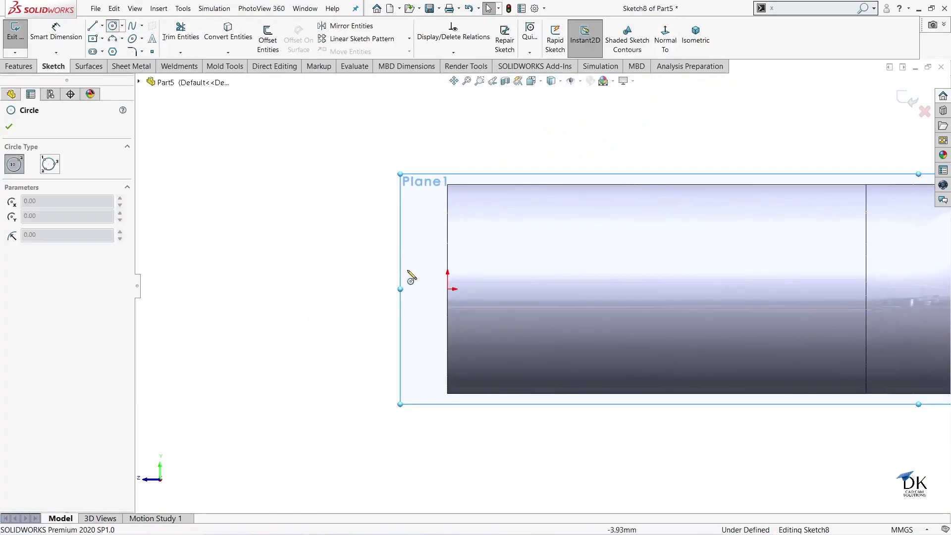
left_click(294, 292)
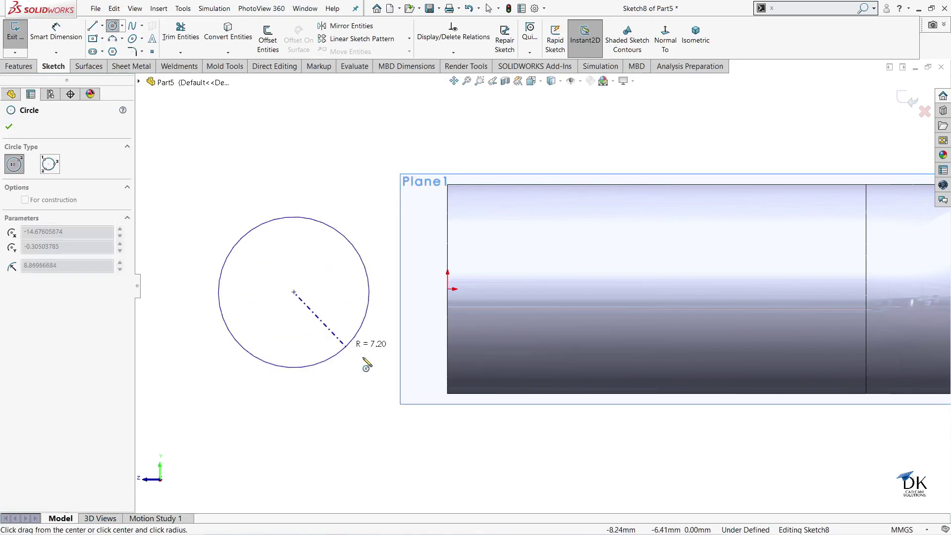
left_click(365, 363)
right_click(307, 124)
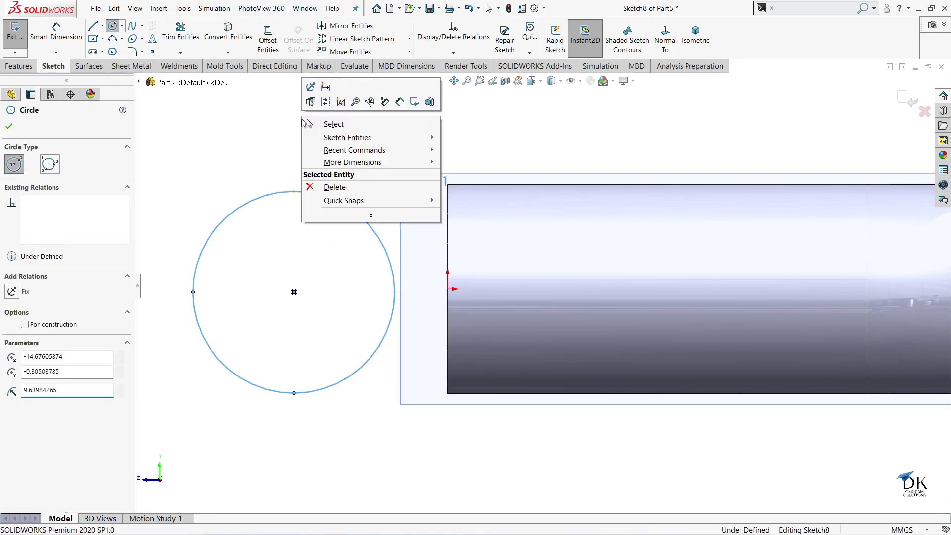
left_click(325, 126)
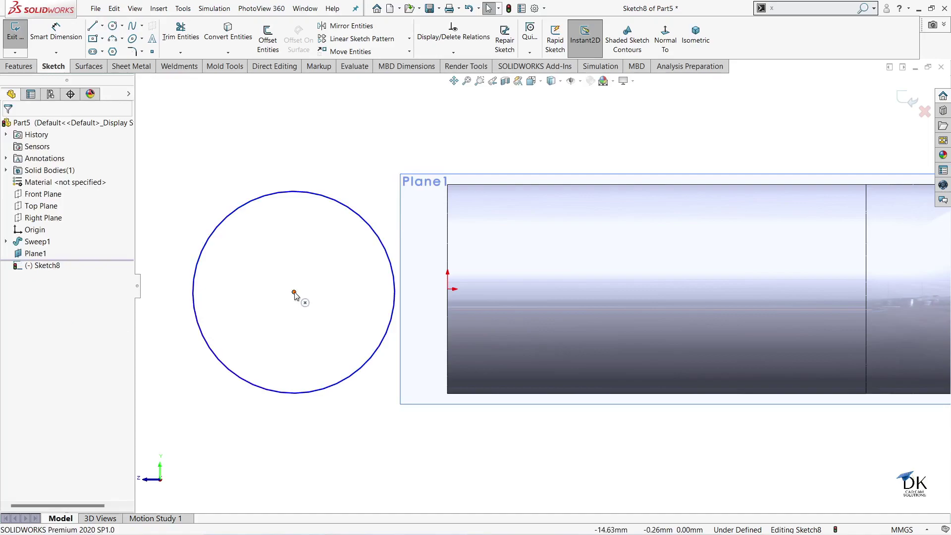
left_click(295, 293)
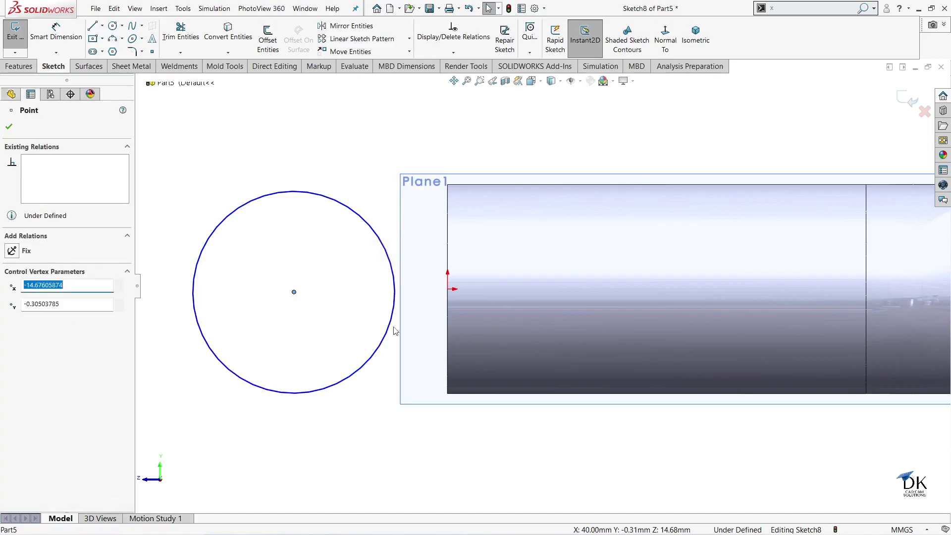
- Make the circle centre horizontal with the origin and the circle coincident with the origin
left_click(449, 291, "ctrl")
left_click(483, 251)
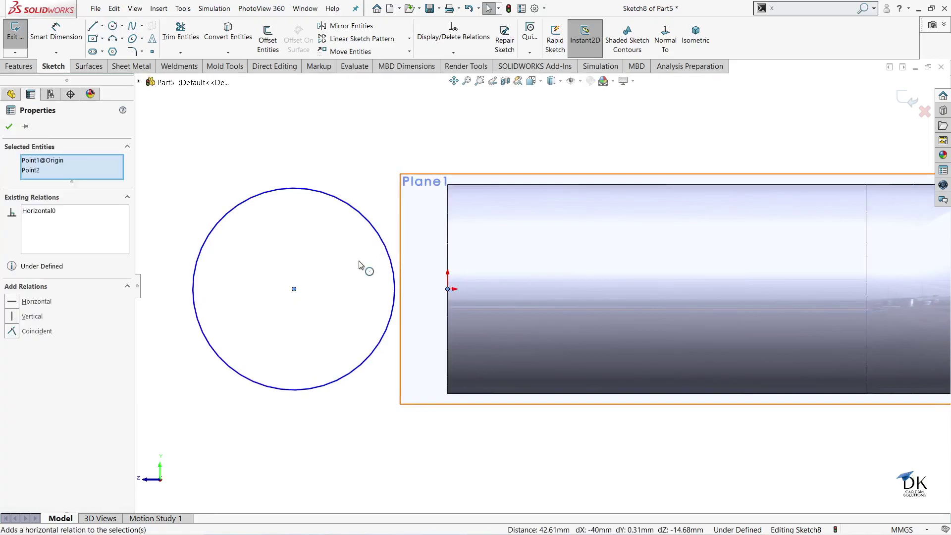
left_click(10, 128)
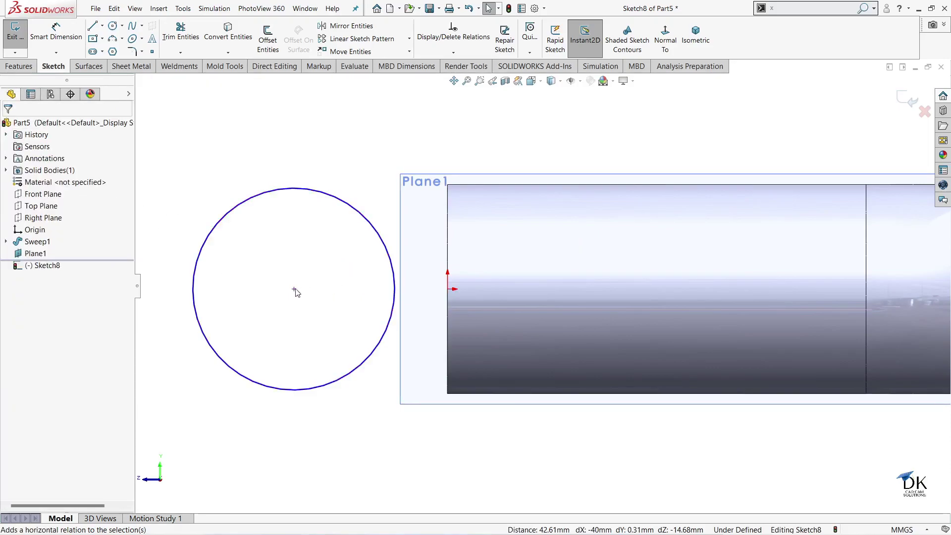
left_click(393, 265)
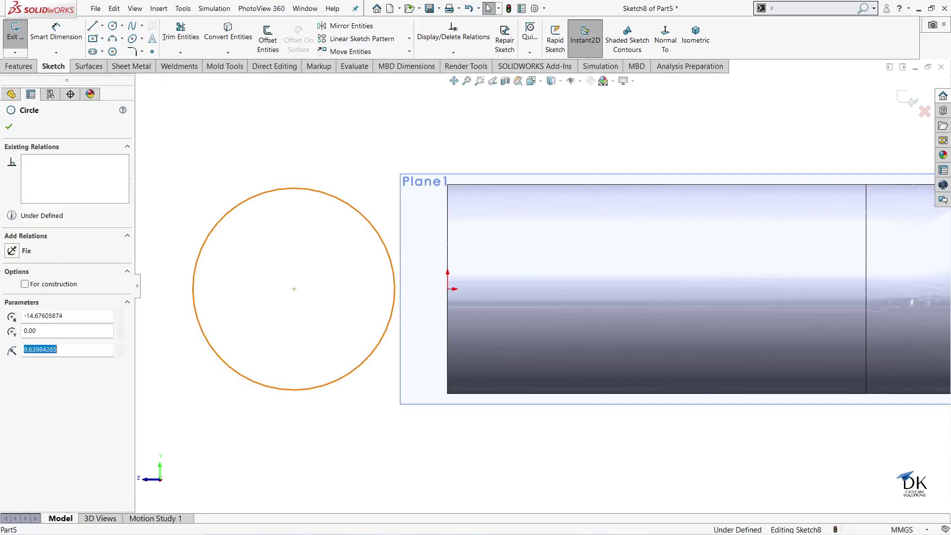
left_click(448, 290, "ctrl")
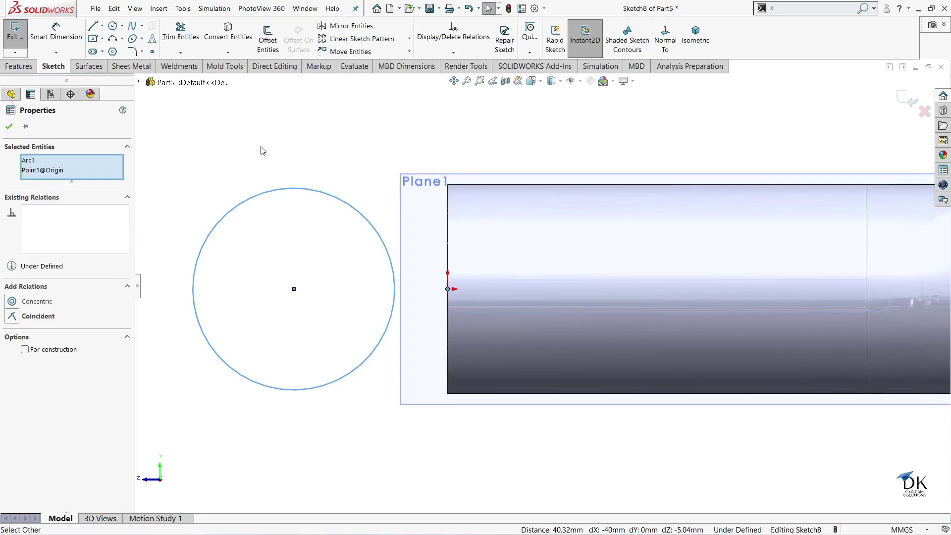
left_click(266, 177)
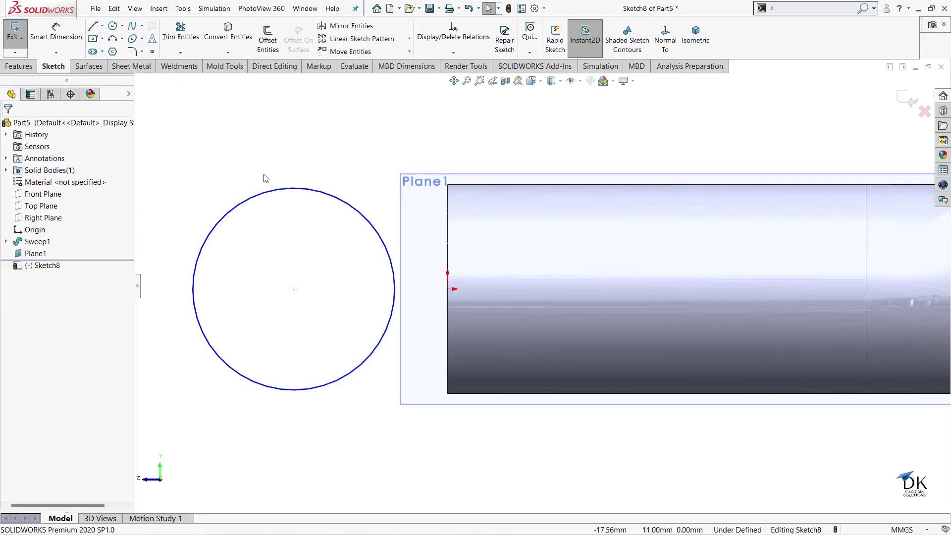
left_click(391, 260)
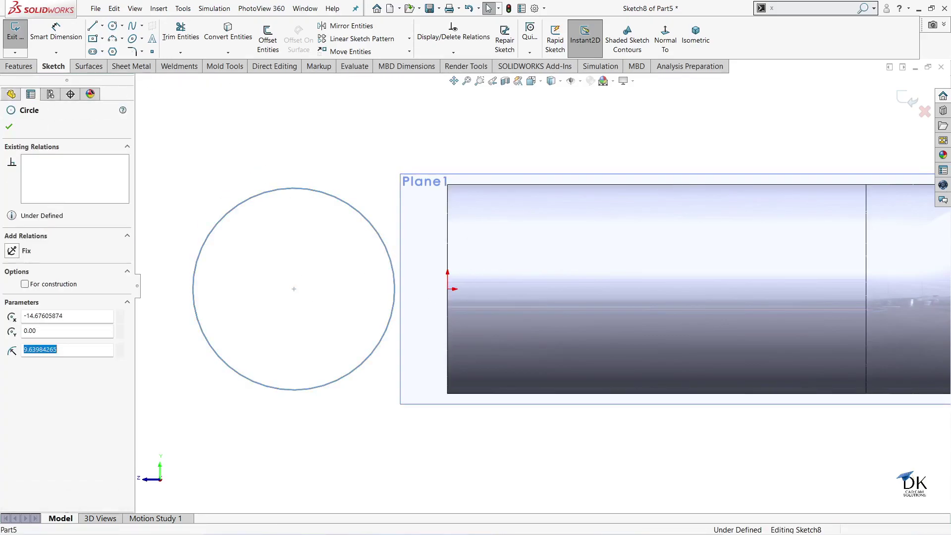
left_click(447, 289, "ctrl")
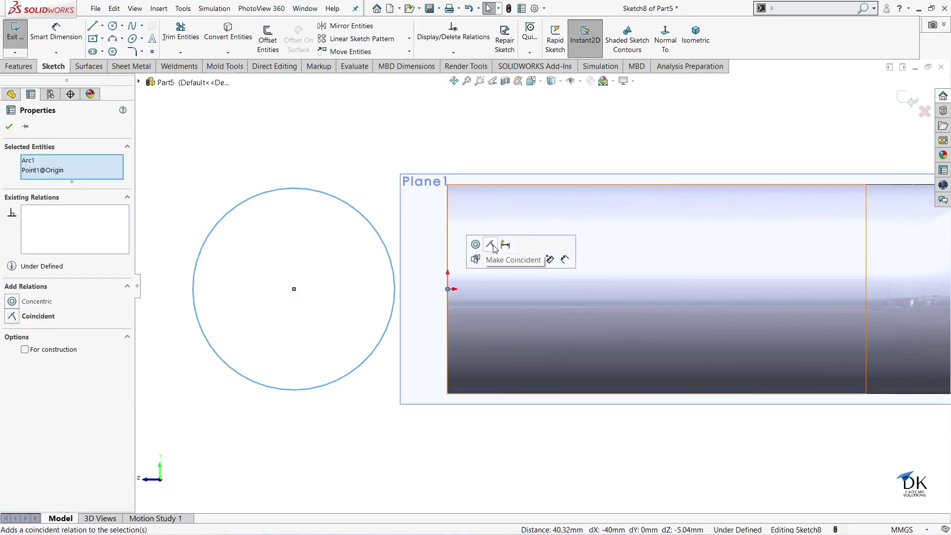
left_click(493, 246)
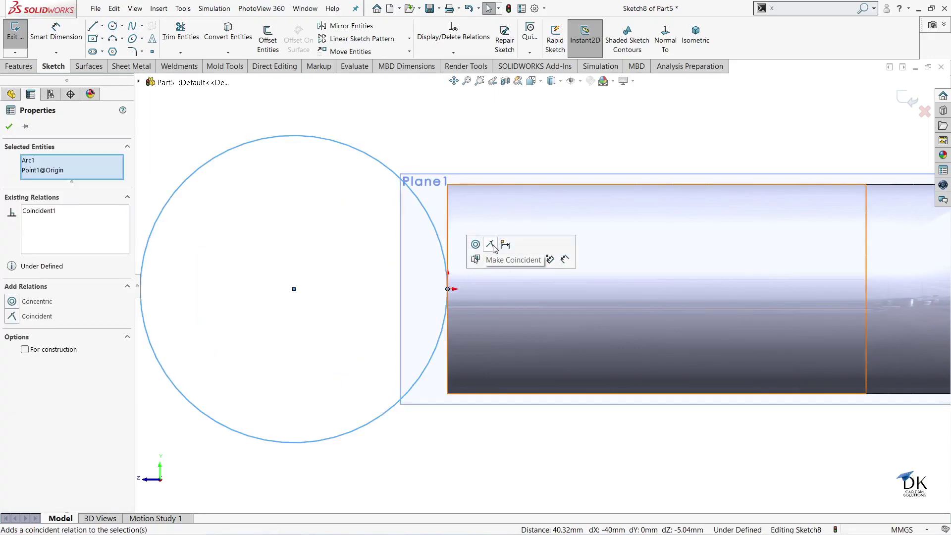
left_click(9, 127)
- Dimension the circle to a 30 mm diameter
scroll(319, 259, "up", 2)
scroll(313, 228, "up", 2)
key("d")
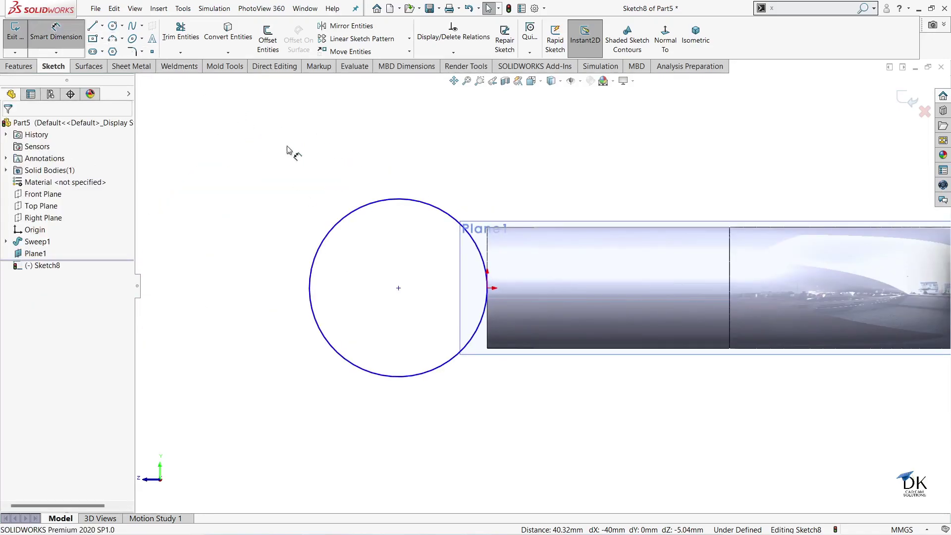
left_click(373, 201)
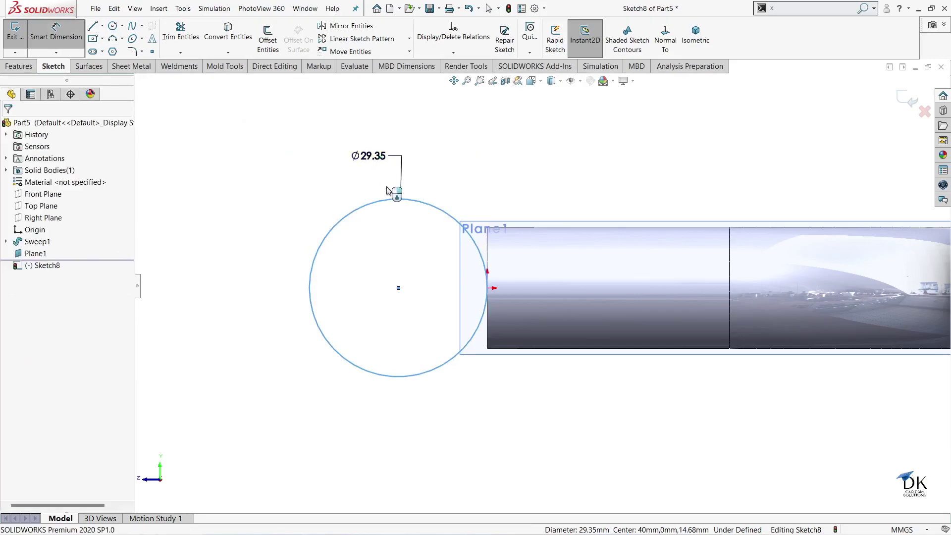
type("30")
key("Return")
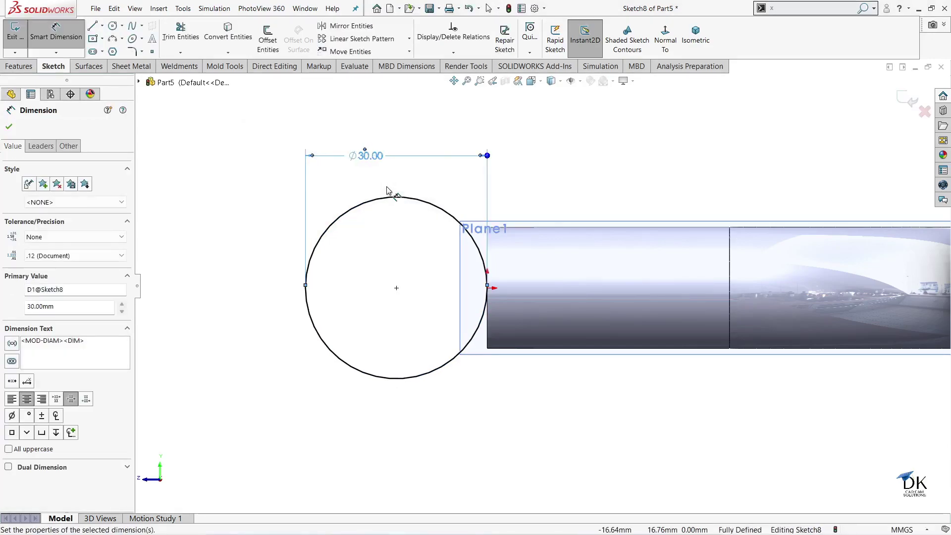
left_click(10, 127)
key("Escape")
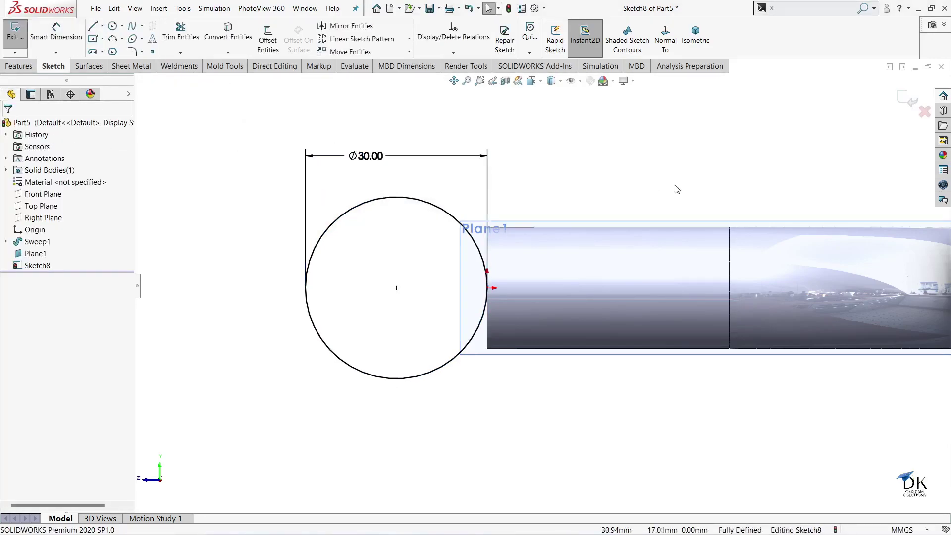
- Exit Sketch8 and hide Plane1
scroll(669, 187, "up", 2)
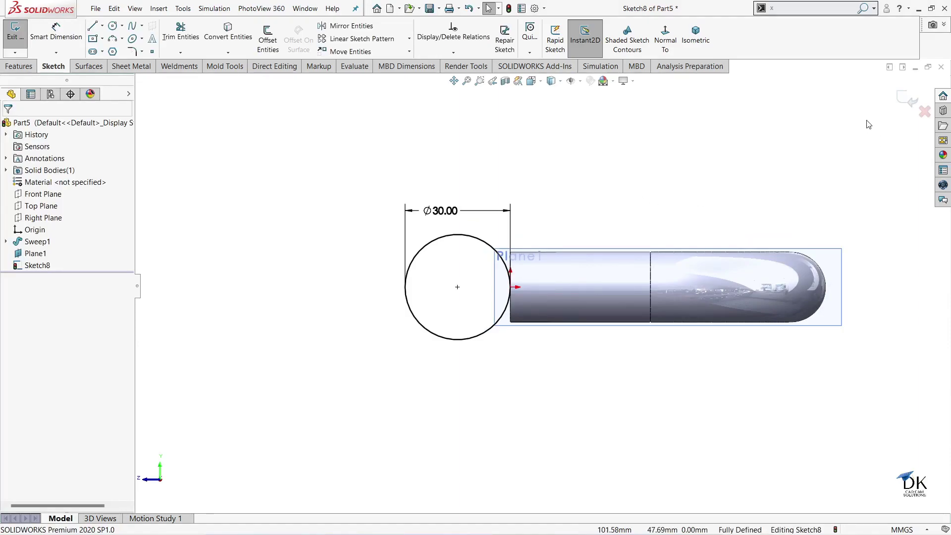
left_click(901, 99)
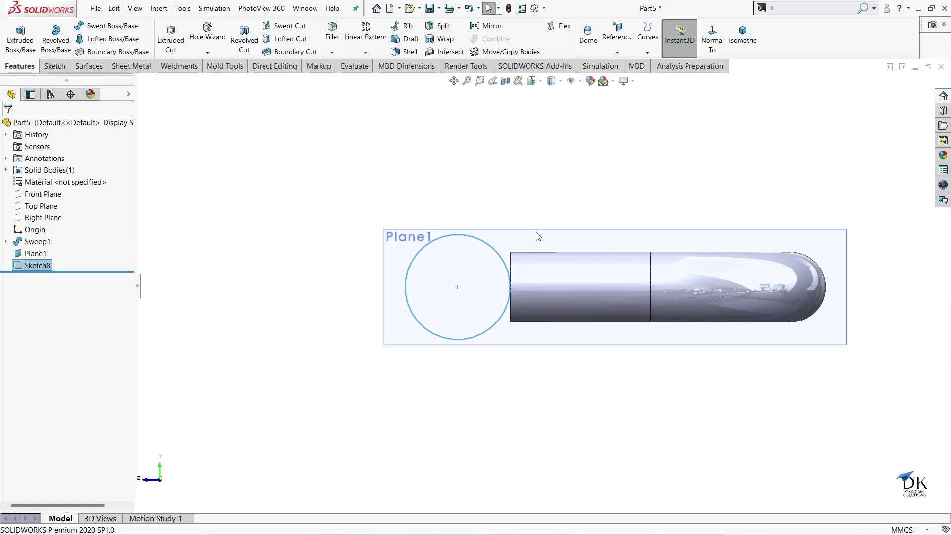
left_click(558, 234)
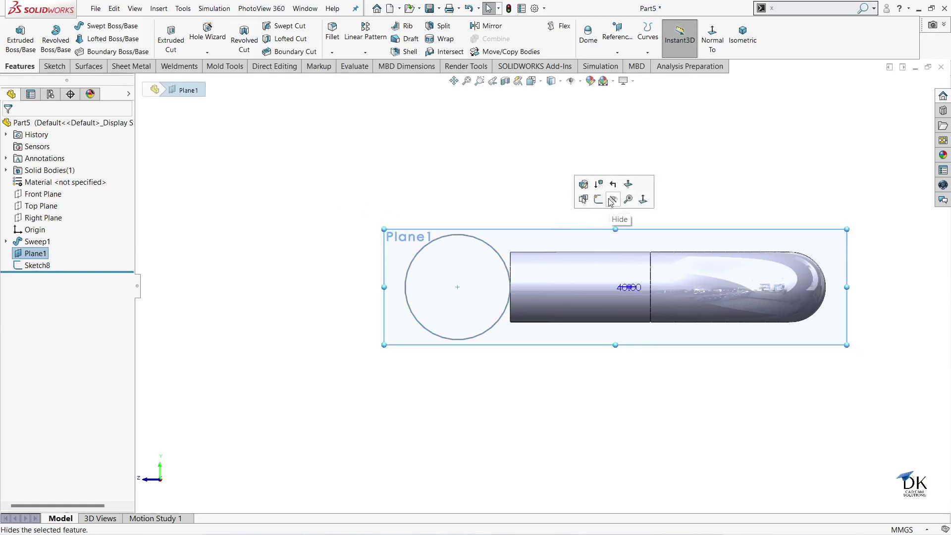
left_click(612, 200)
- Sweep a 20 mm circular profile along Sketch8 to create the ring-shaped eye Sweep2
left_click(106, 26)
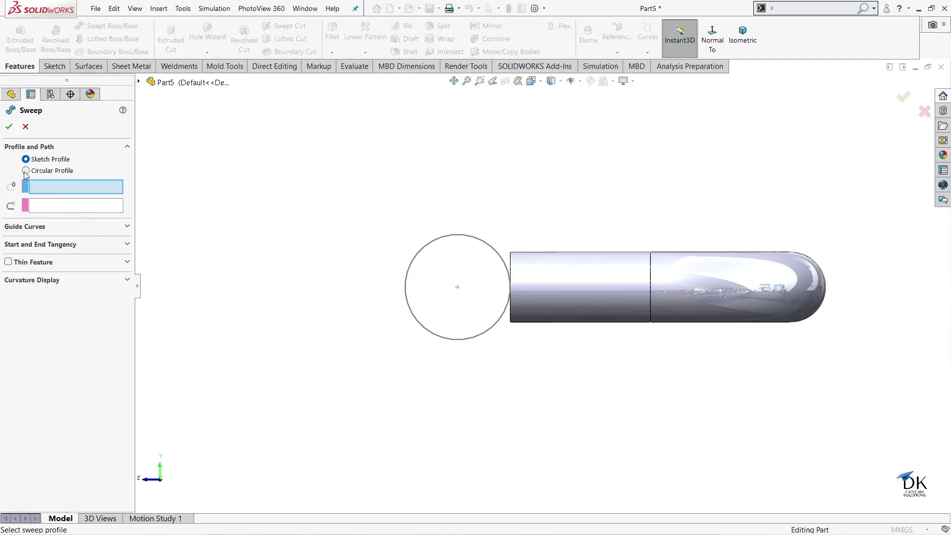
left_click(26, 171)
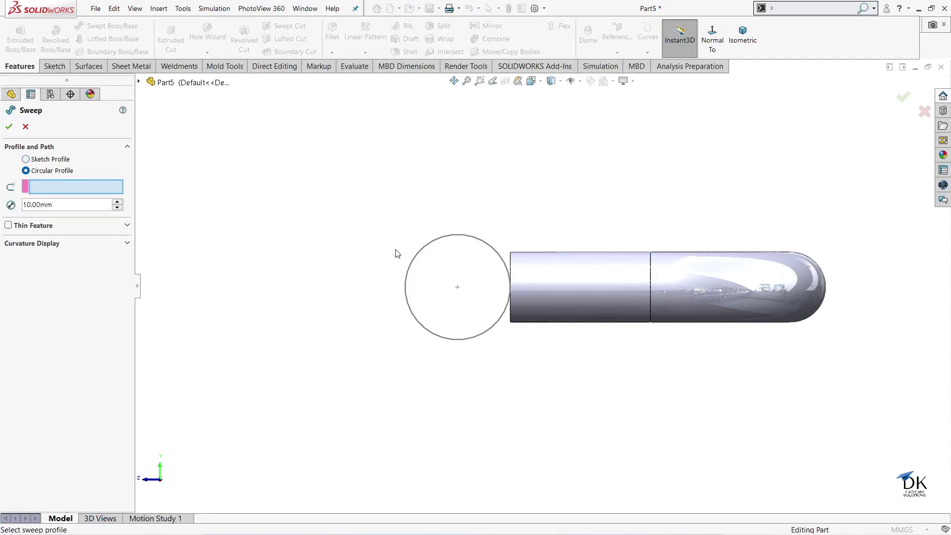
left_click(140, 82)
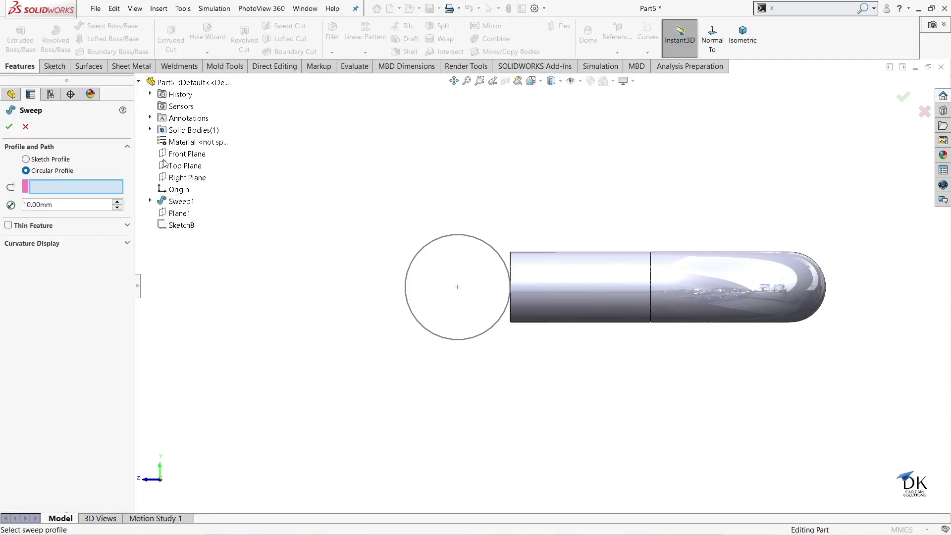
left_click(176, 225)
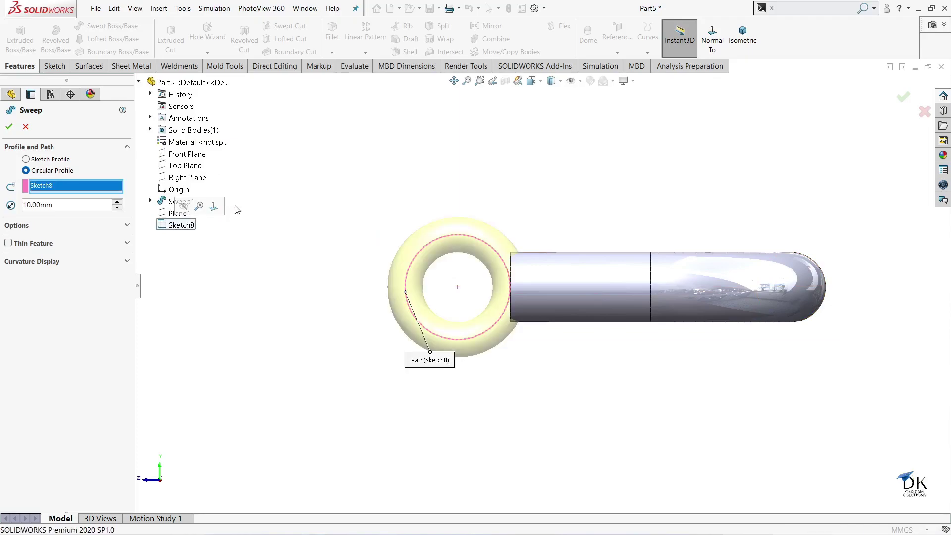
double_click(76, 207)
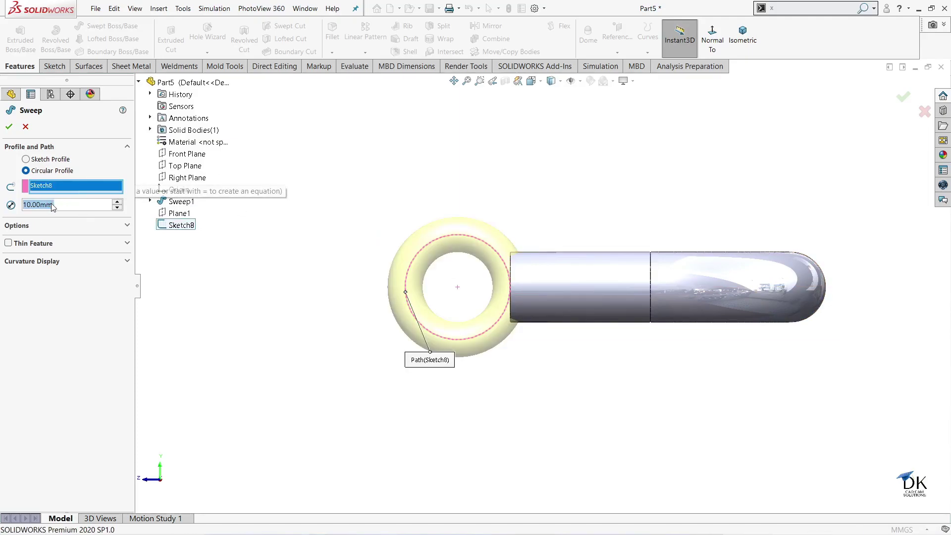
type("30")
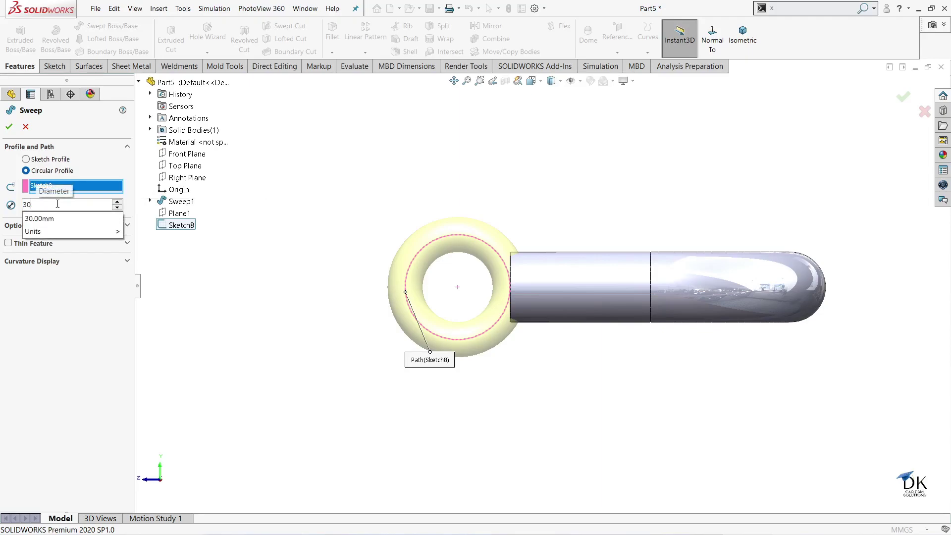
key("BackSpace")
key("BackSpace")
type("2")
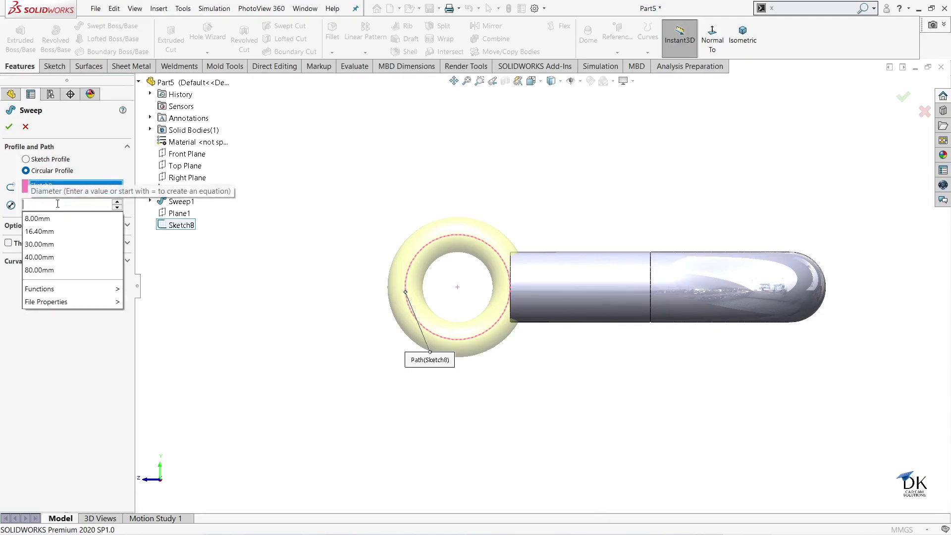
type("0")
key("Return")
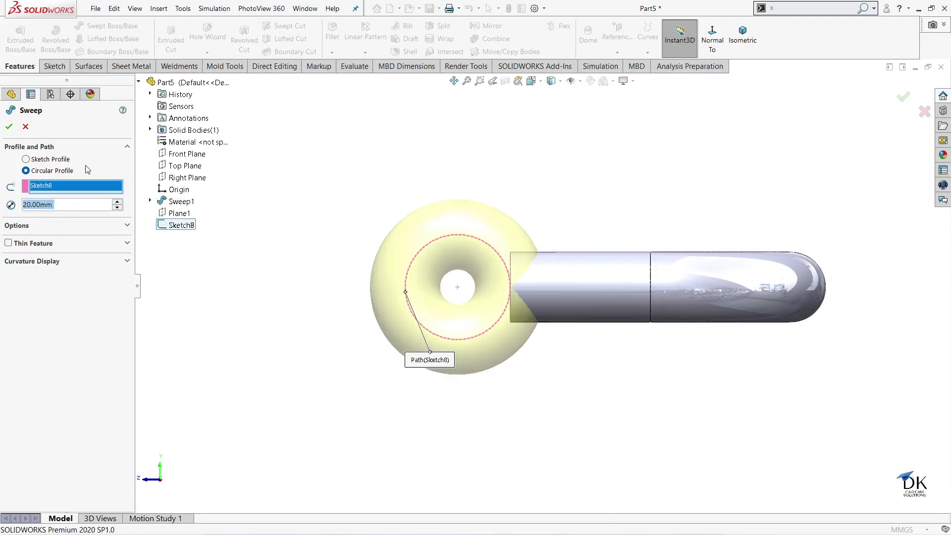
left_click(13, 129)
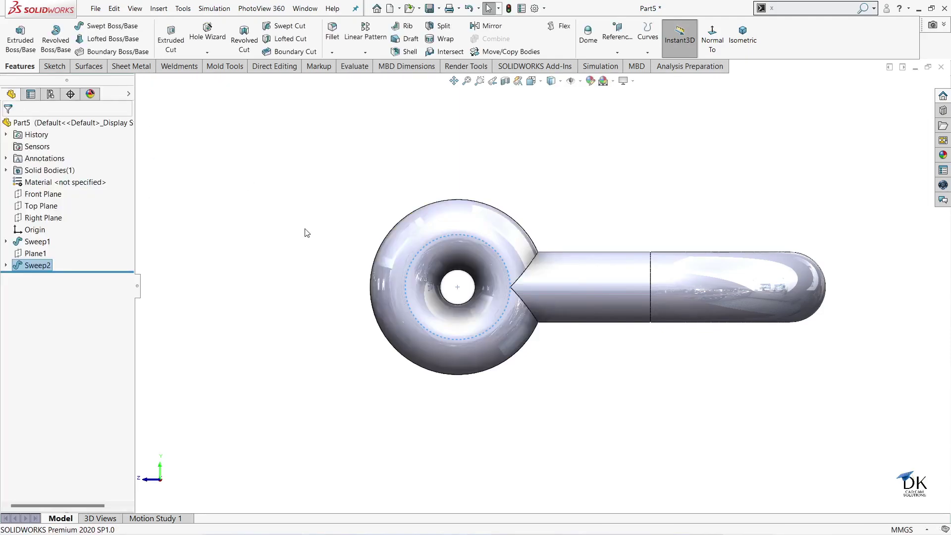
- Orbit the model to inspect the new ring from several angles
mouse_move(304, 234)
middle_mouse_down()
mouse_move(374, 253)
mouse_move(363, 295)
mouse_move(391, 289)
mouse_move(400, 264)
middle_mouse_up()
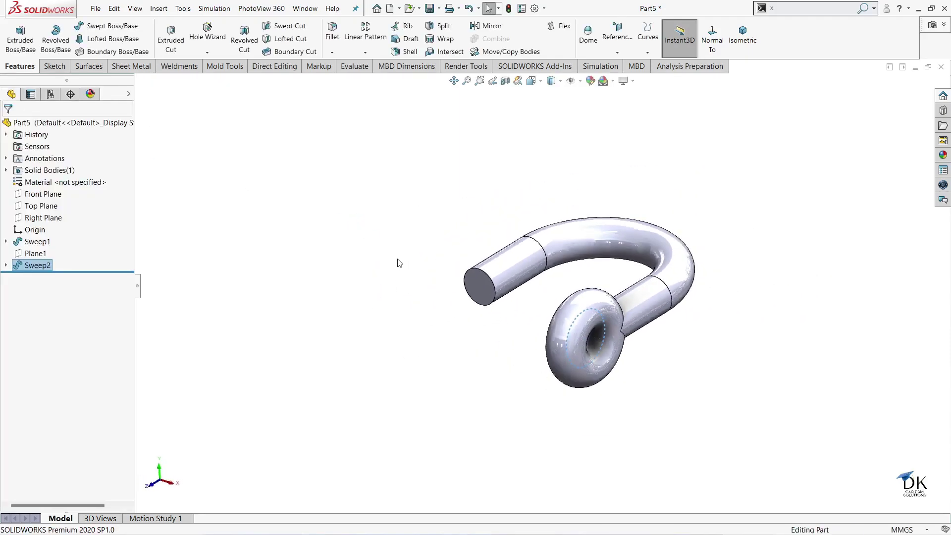
left_click(738, 268)
middle_click_drag(735, 269, 611, 361)
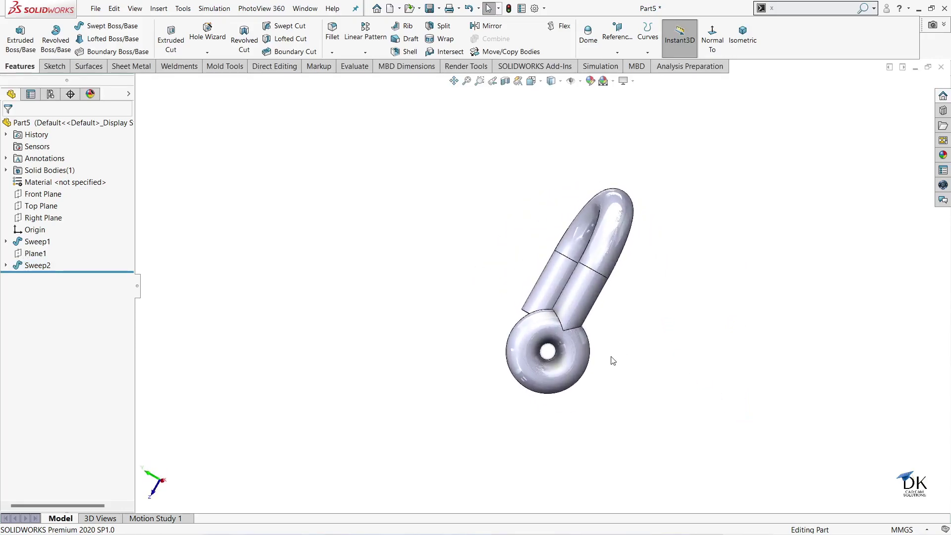
scroll(618, 352, "down", 3)
middle_click_drag(619, 282, 682, 291)
middle_click_drag(666, 304, 654, 305)
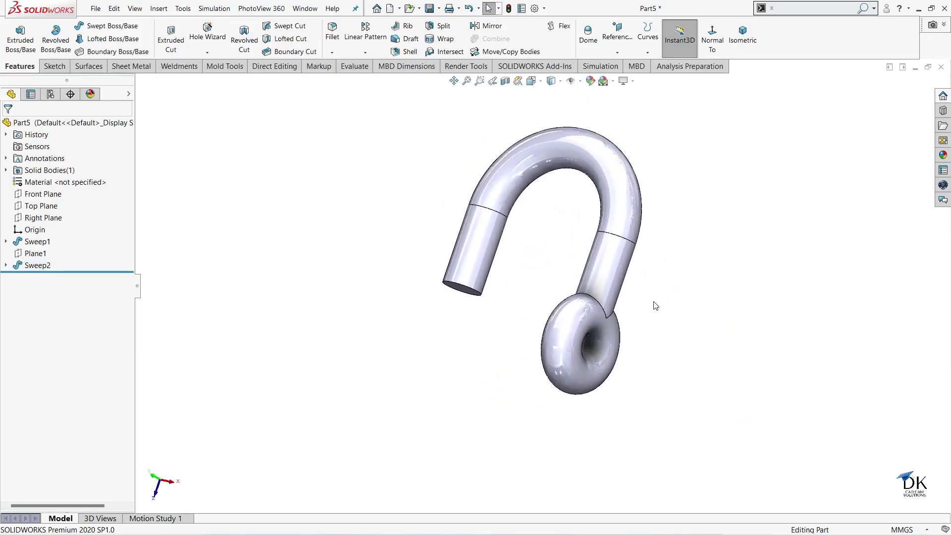
- Mirror Sweep2 across the Right Plane to add a matching eye on the other leg
left_click(473, 25)
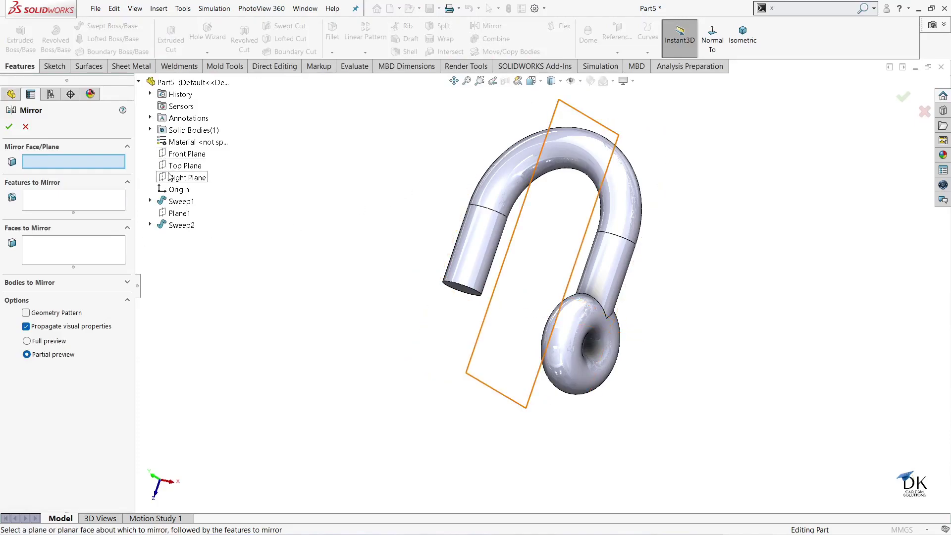
left_click(170, 177)
mouse_move(388, 321)
middle_mouse_down()
mouse_move(329, 291)
mouse_move(361, 298)
middle_mouse_up()
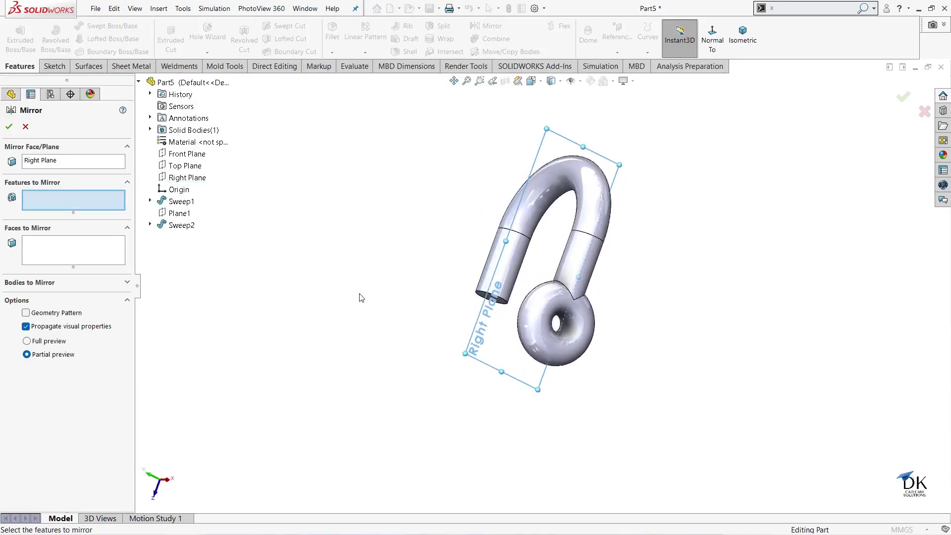
left_click(542, 325)
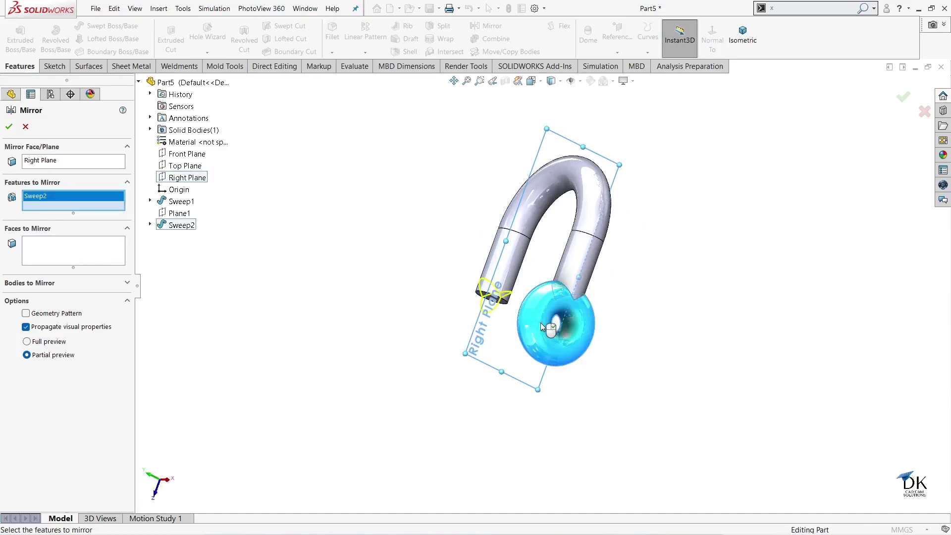
left_click(9, 126)
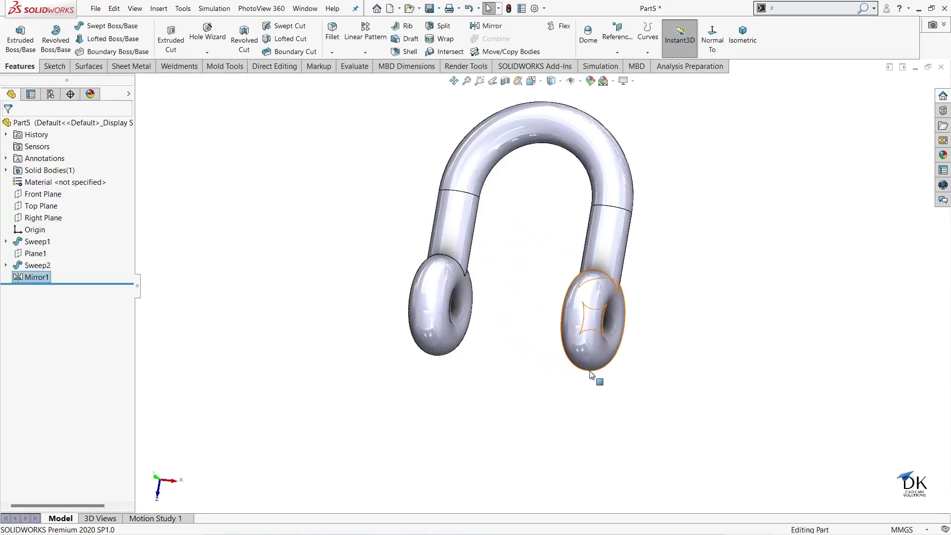
scroll(599, 382, "down", 3)
mouse_move(598, 382)
middle_mouse_down()
mouse_move(734, 268)
mouse_move(664, 276)
middle_mouse_up()
scroll(737, 273, "up", 3)
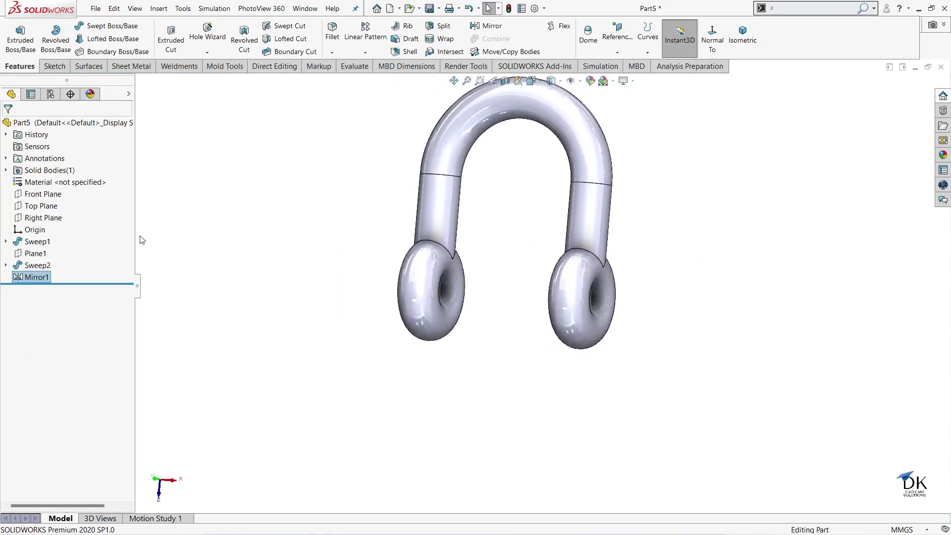
- Start a sketch on the Right Plane and draw a circle centred on the eye hole
left_click(22, 218)
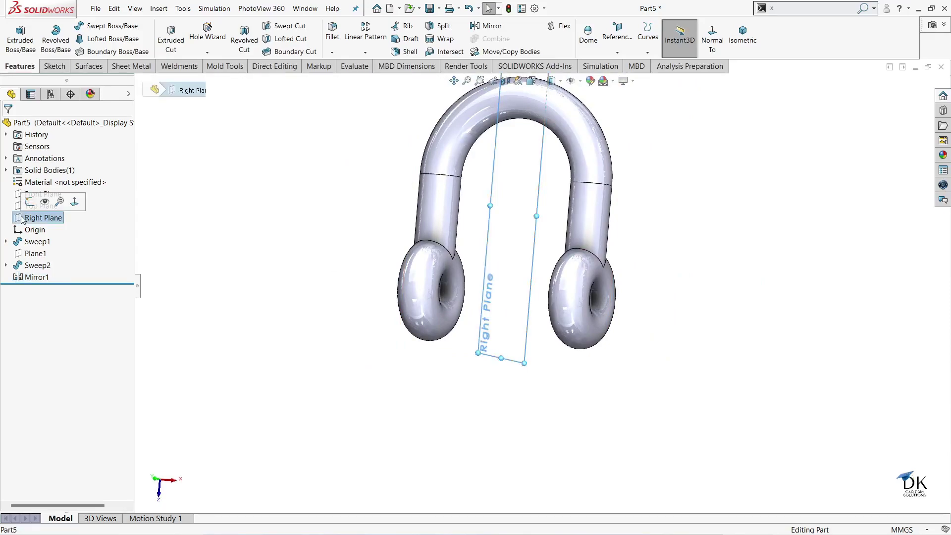
left_click(29, 205)
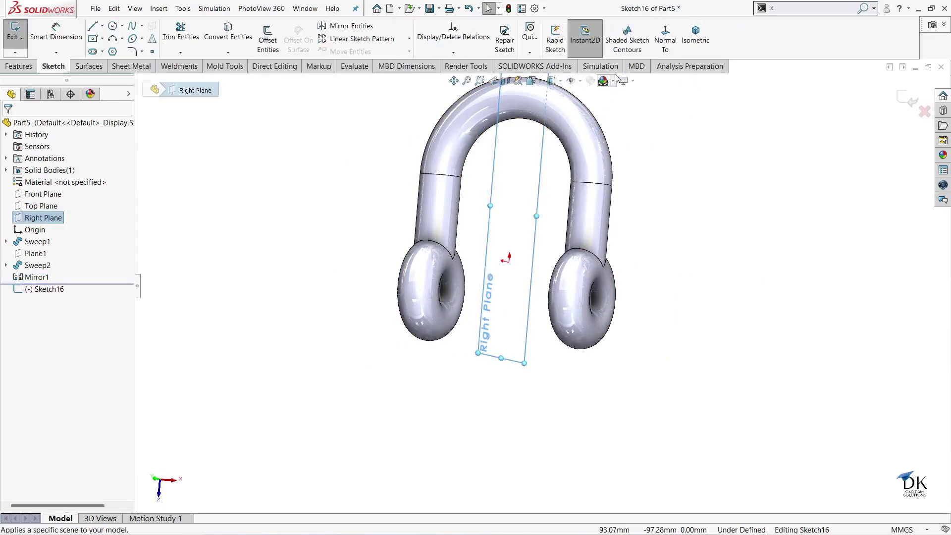
left_click(666, 39)
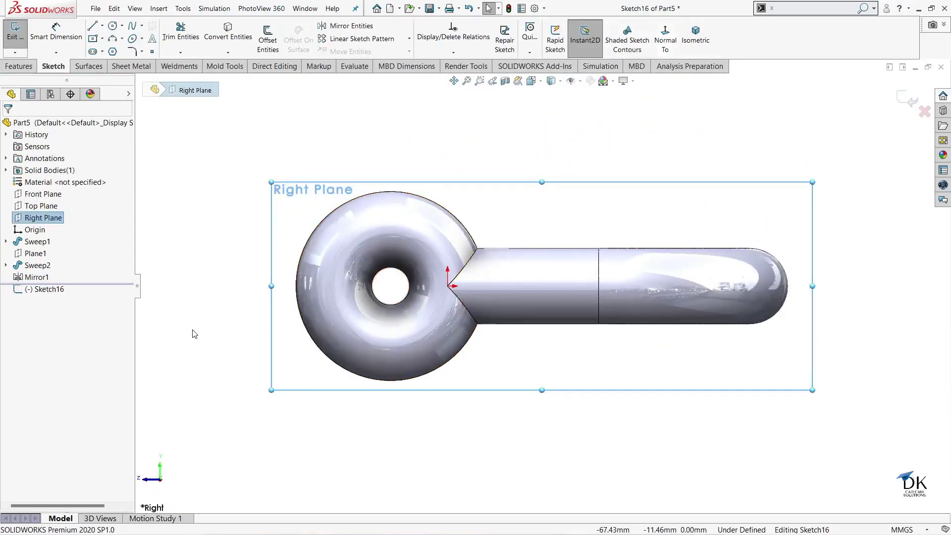
left_click(113, 26)
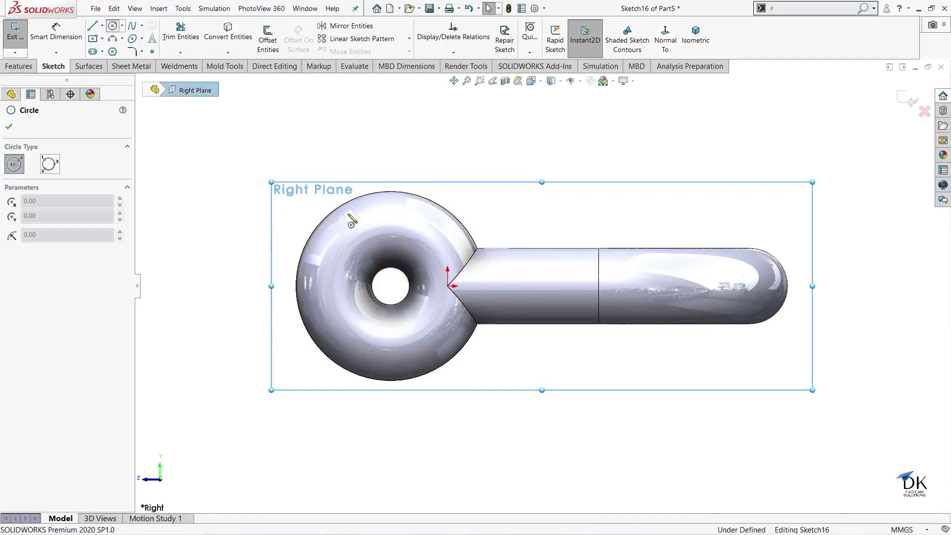
left_click(391, 286)
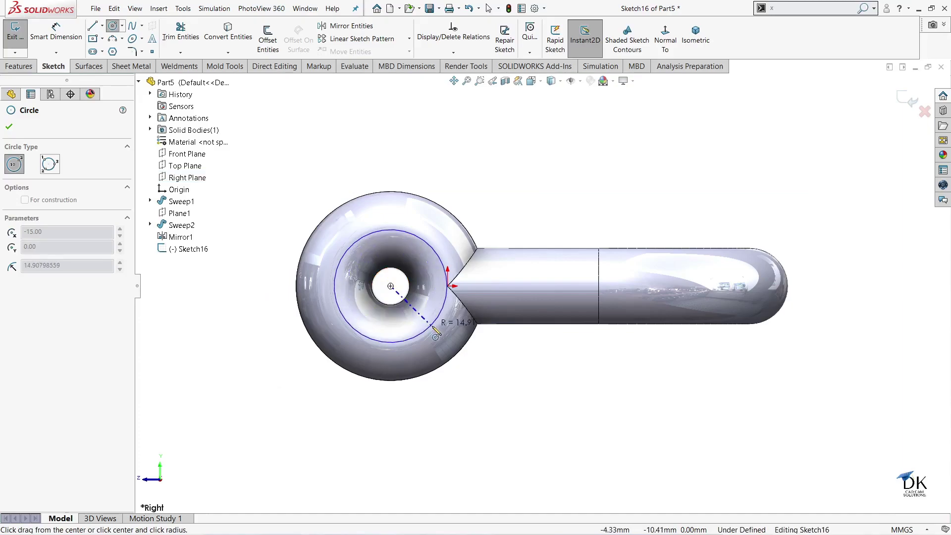
left_click(448, 286)
- Dimension the circle to a 20 mm diameter and exit the sketch
key("d")
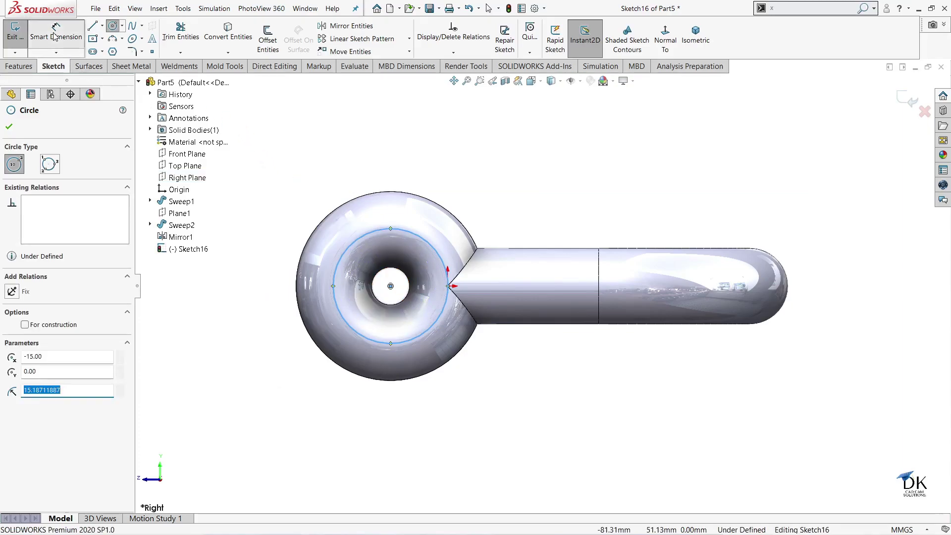
left_click(387, 230)
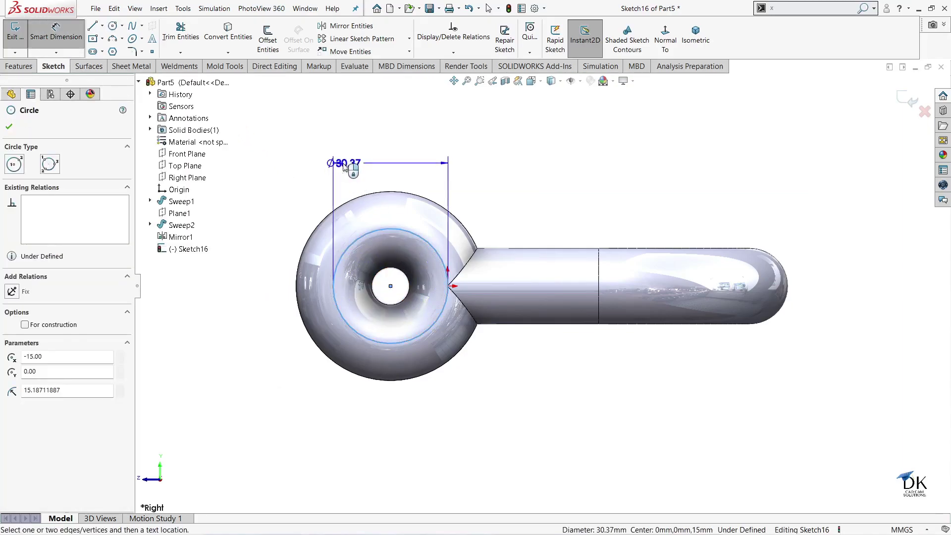
left_click(372, 195)
type("20")
key("Return")
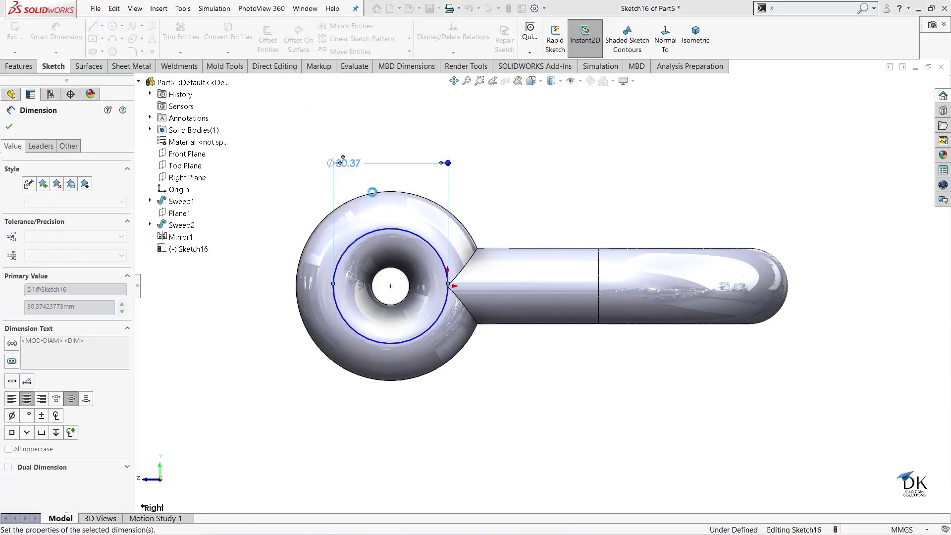
left_click(9, 127)
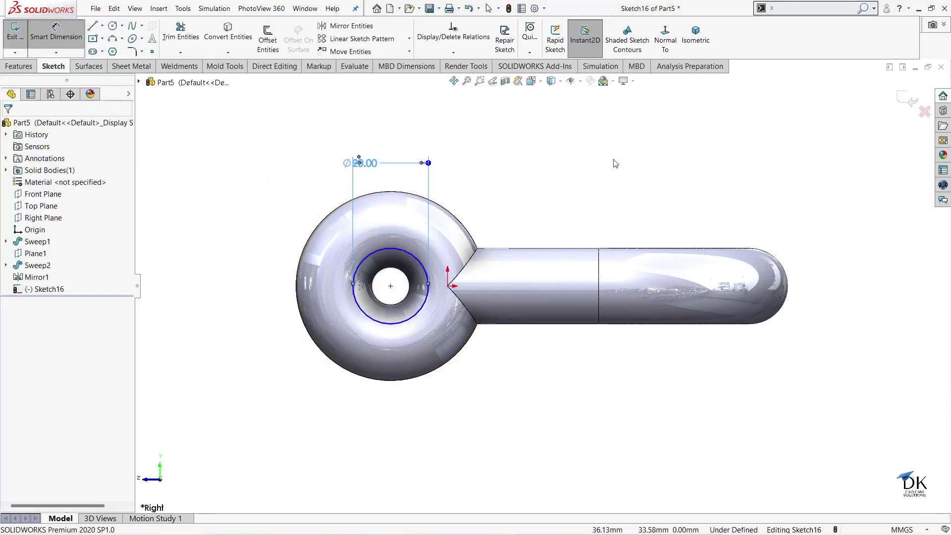
left_click(908, 97)
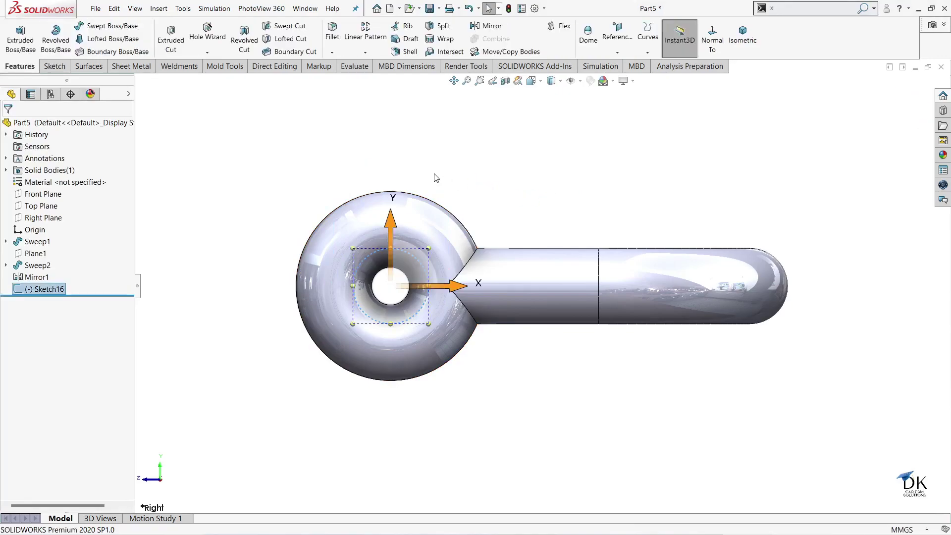
left_click(171, 39)
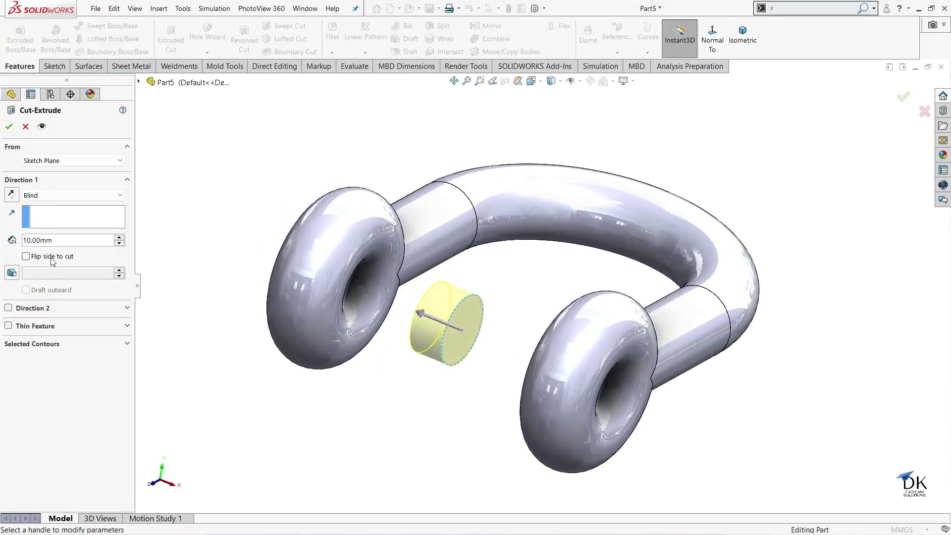
- Cut the 20 mm circle Through All in the reversed direction, holing both eyes
left_click(10, 195)
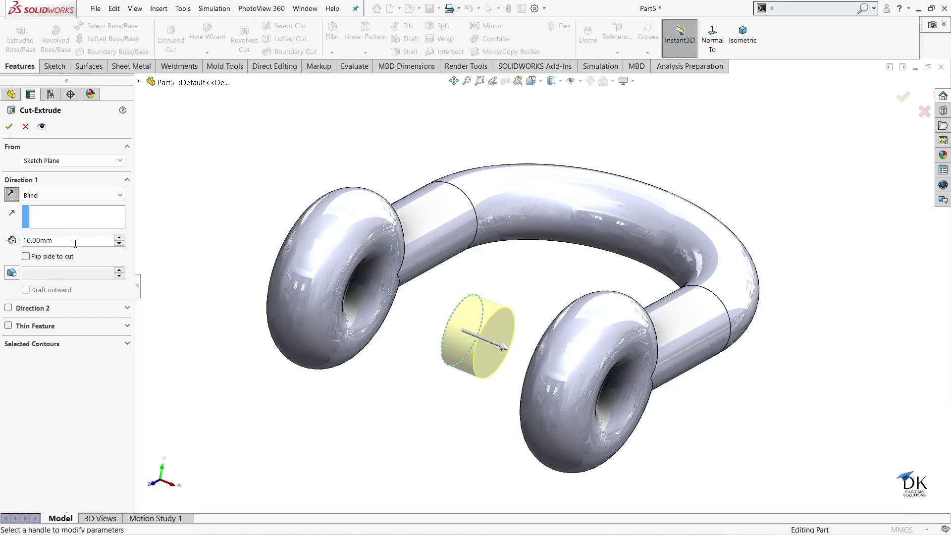
left_click(58, 196)
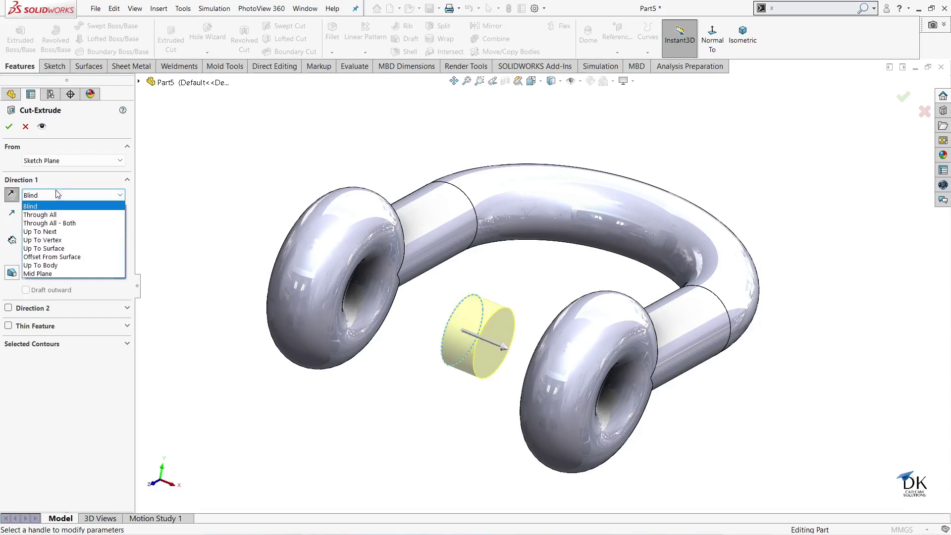
left_click(51, 219)
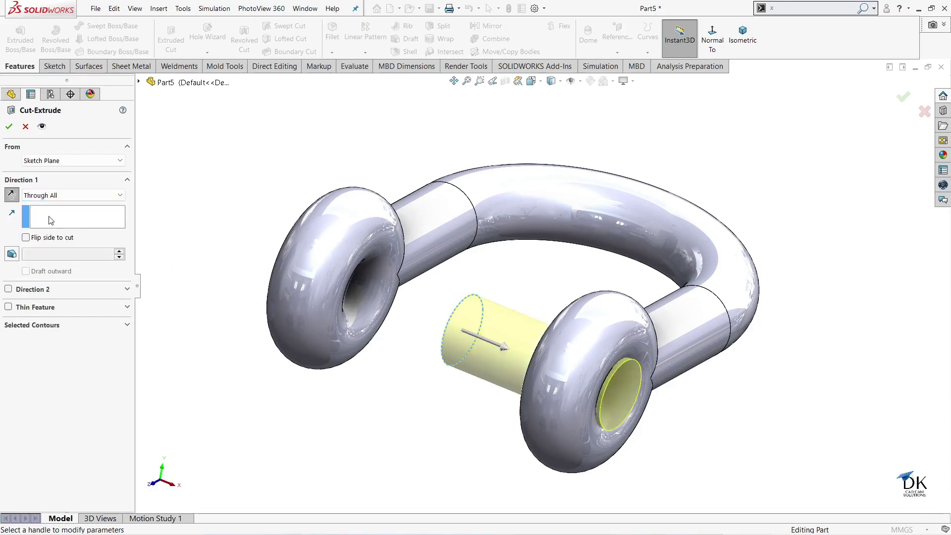
left_click(10, 127)
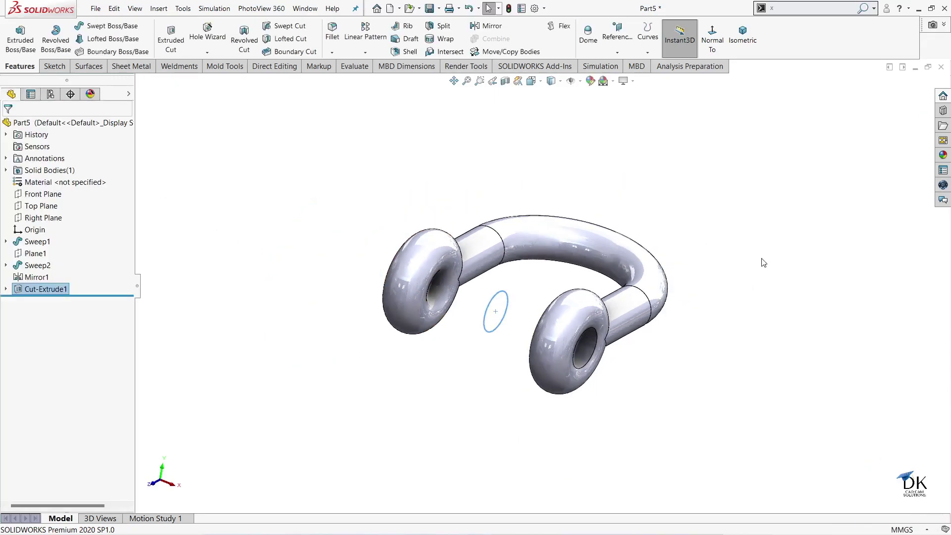
left_click(763, 263)
- Chamfer both hole edges 1 mm at 45°, then start a sketch on the Right Plane
mouse_move(724, 300)
middle_mouse_down()
mouse_move(674, 287)
mouse_move(741, 342)
middle_mouse_up()
scroll(494, 452, "down", 3)
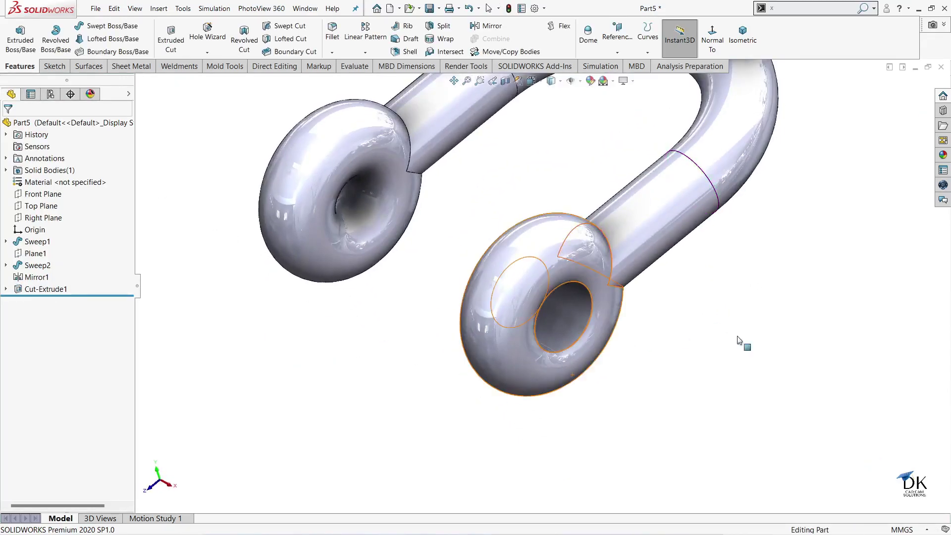
left_click(332, 54)
left_click(341, 77)
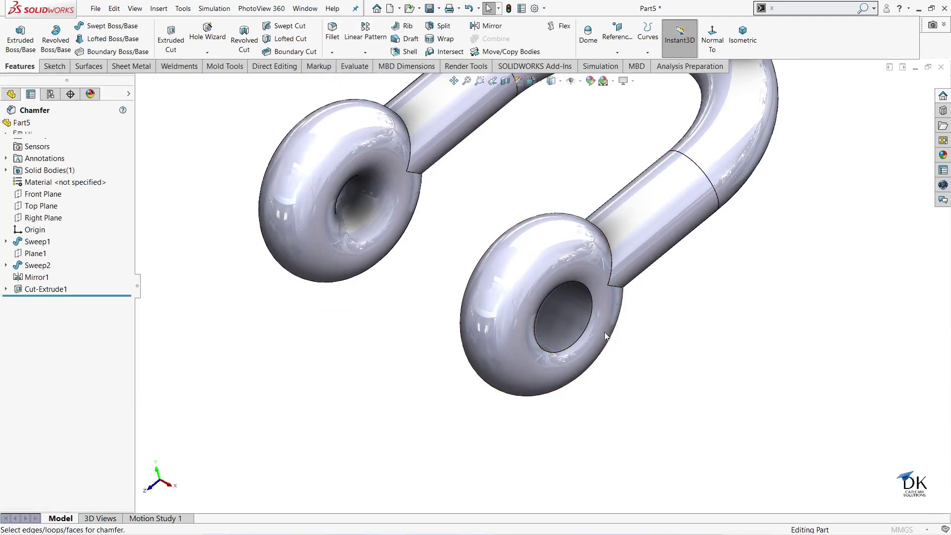
left_click(591, 314)
mouse_move(671, 323)
middle_mouse_down()
mouse_move(727, 342)
mouse_move(556, 302)
middle_mouse_up()
left_click(554, 299)
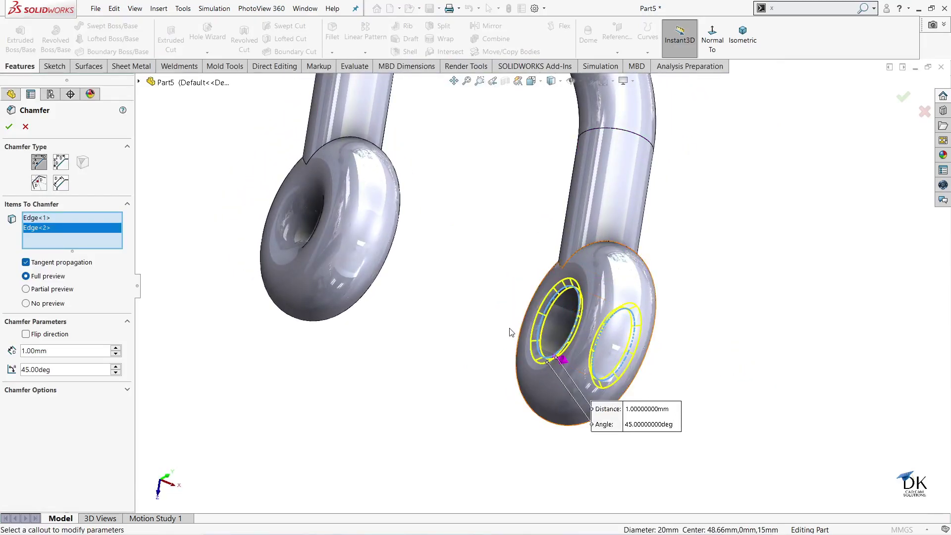
key("Left")
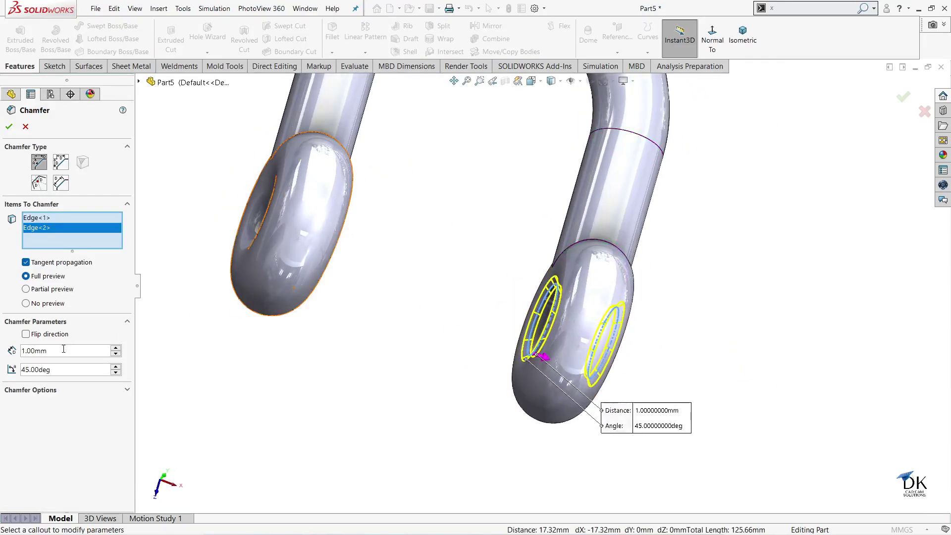
left_click(9, 128)
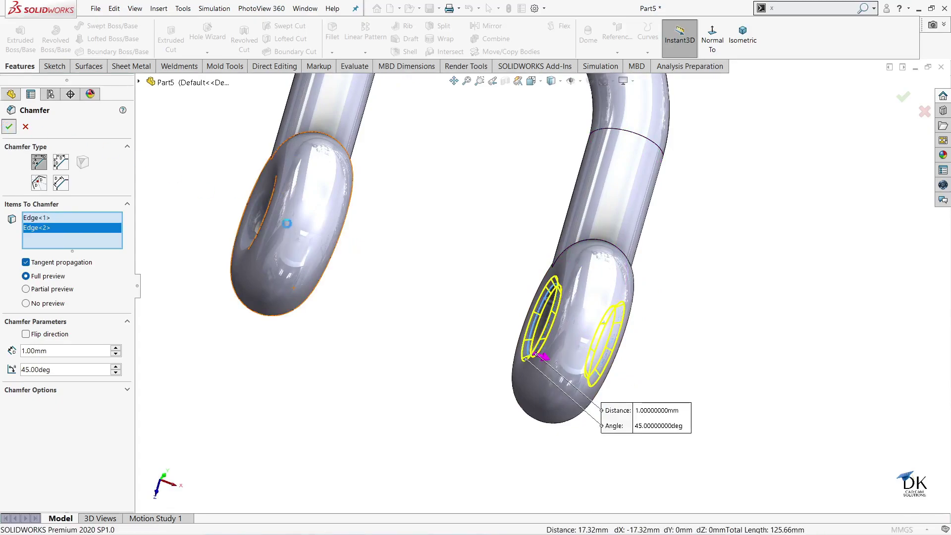
mouse_move(431, 295)
middle_mouse_down()
mouse_move(368, 235)
mouse_move(389, 277)
middle_mouse_up()
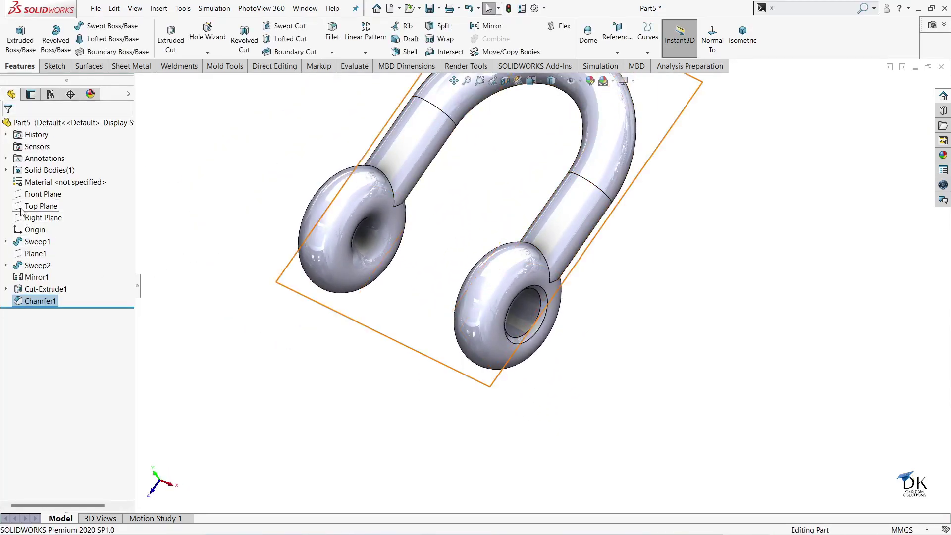
left_click(43, 218)
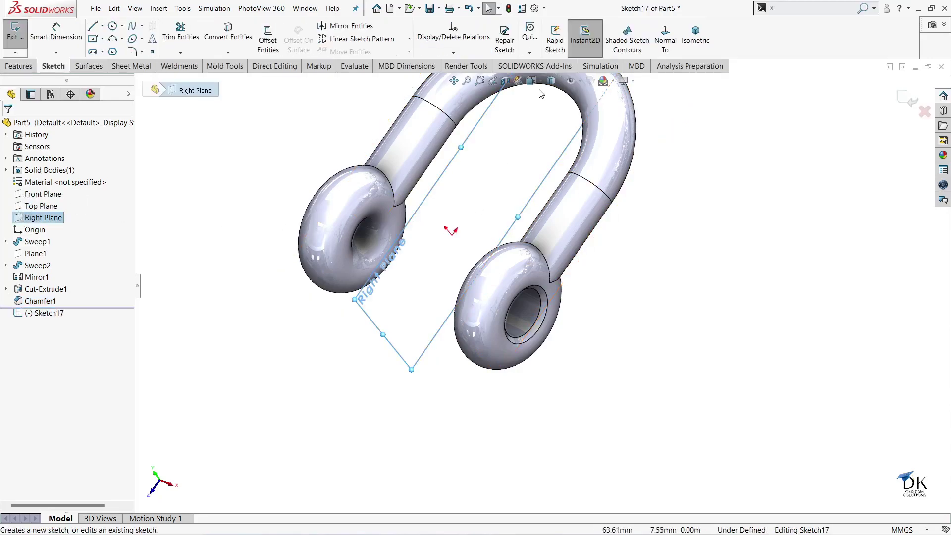
- View the Right Plane sketch normal-to and draw a circle centred on the hole centre
left_click(665, 40)
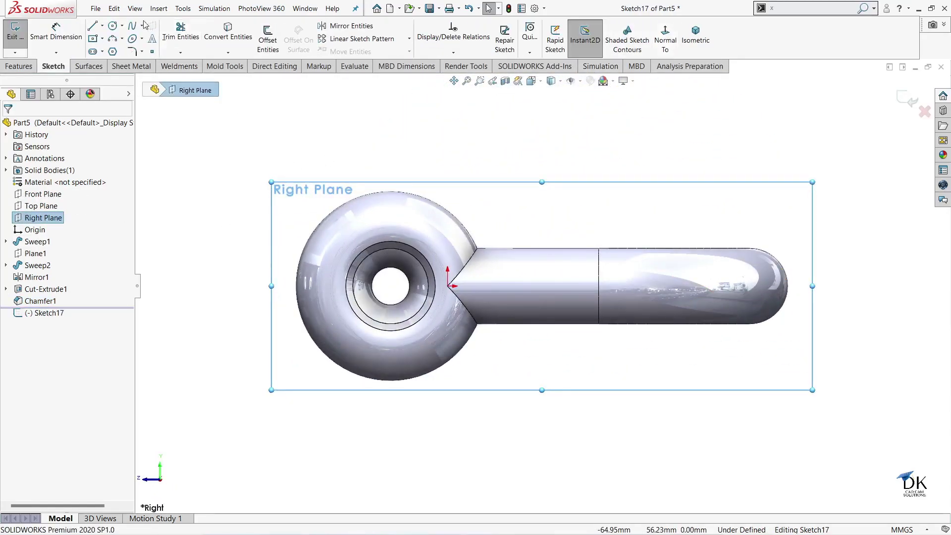
left_click(113, 25)
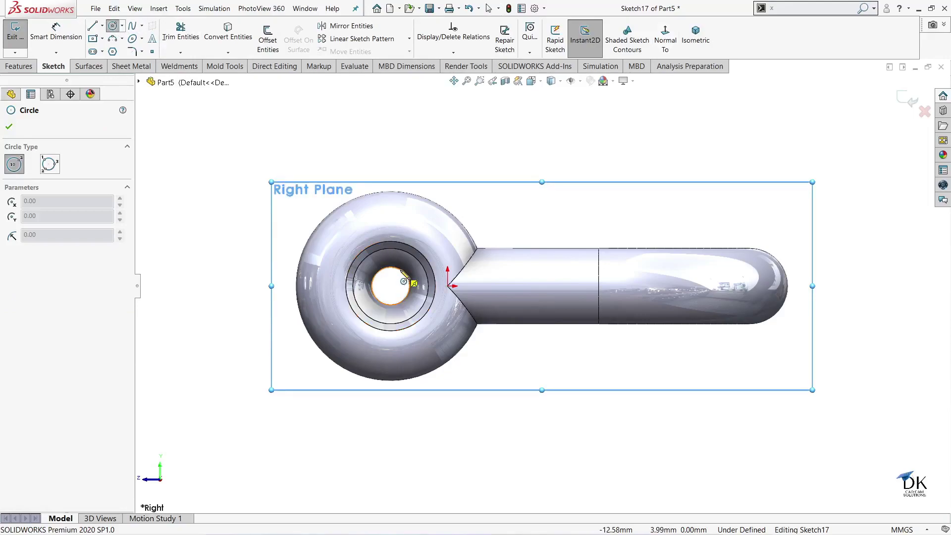
left_click(391, 286)
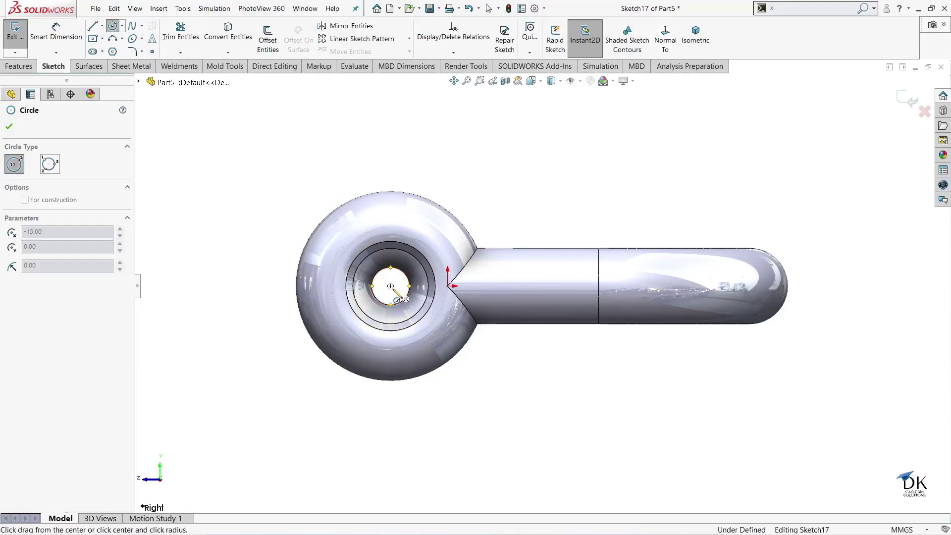
left_click(428, 323)
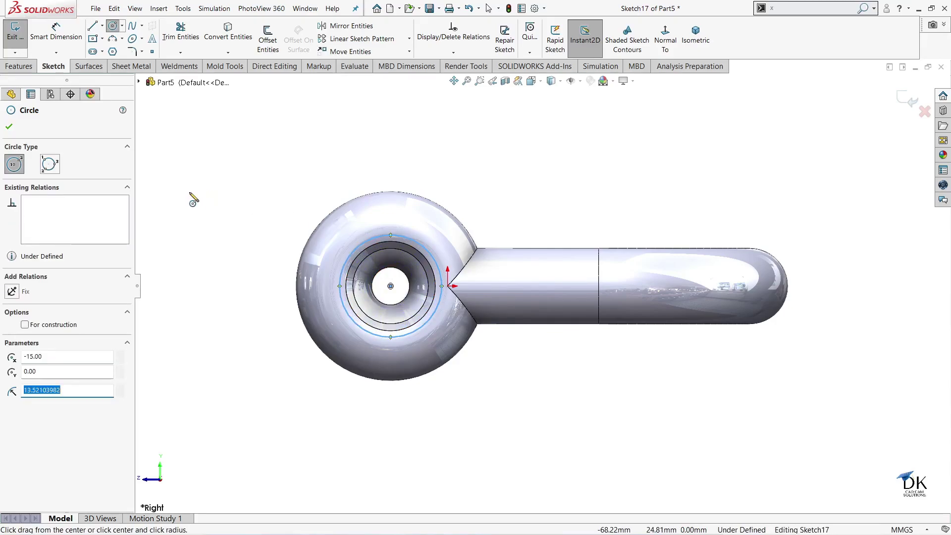
key("Escape")
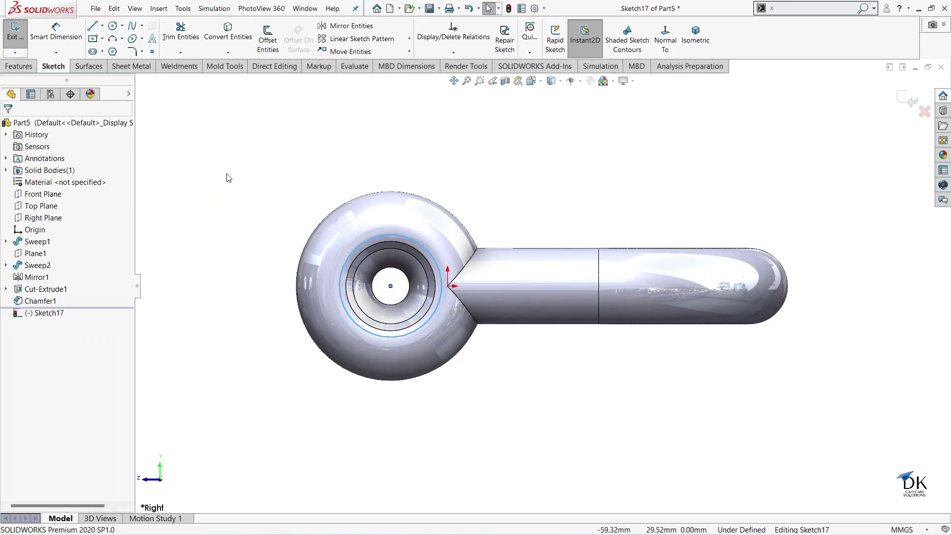
- Dimension the circle to a 16.4 mm diameter, fully defining the sketch
left_click(60, 40)
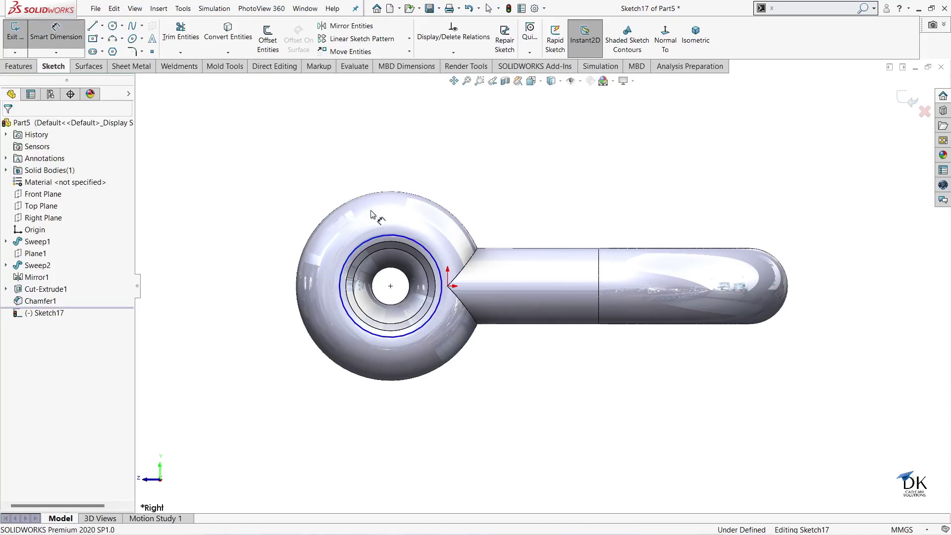
left_click(388, 233)
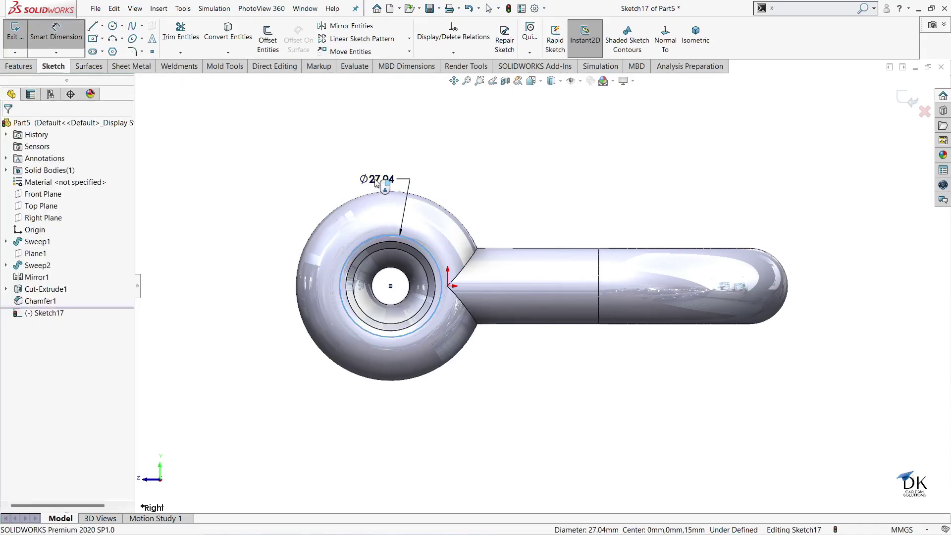
left_click(375, 179)
type("16.4")
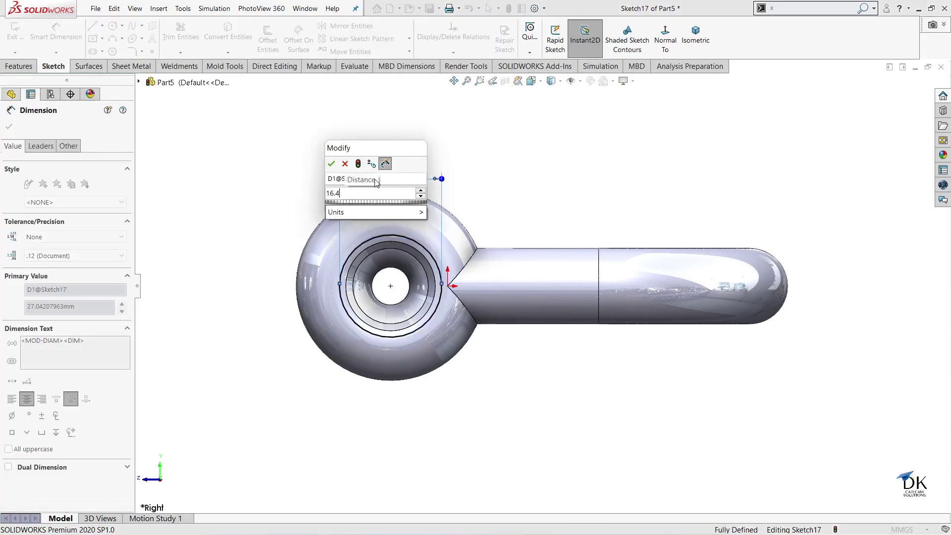
key("Return")
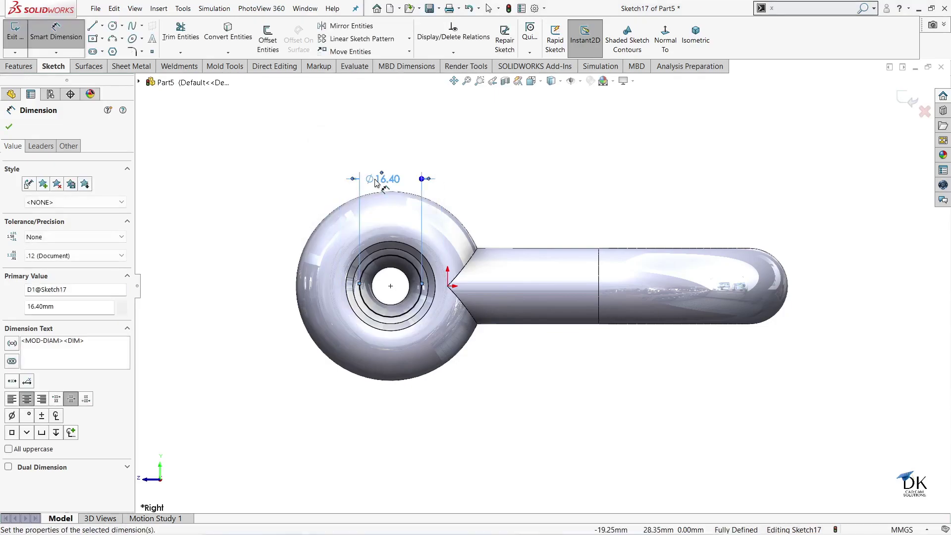
left_click(8, 127)
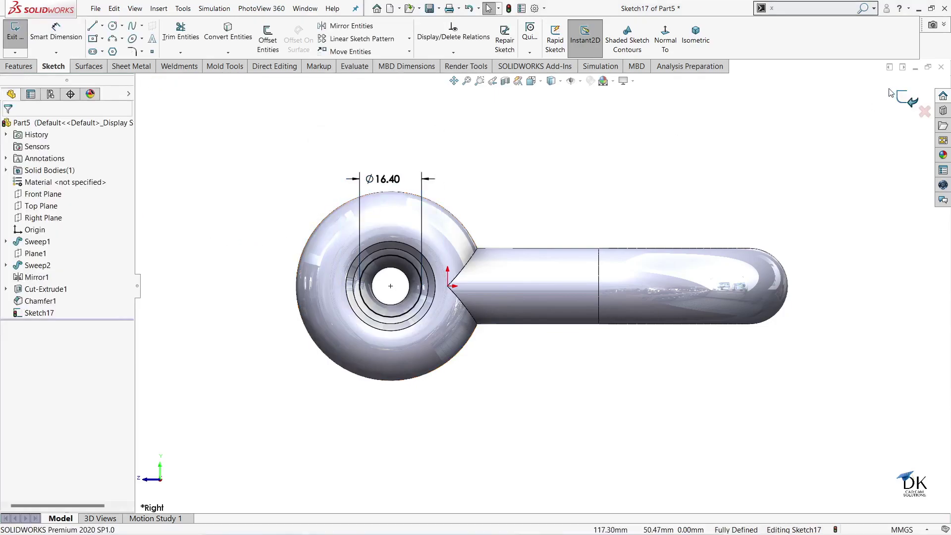
- Exit Sketch17 and cut its 16.4 mm circle Through All as Cut-Extrude2
left_click(907, 99)
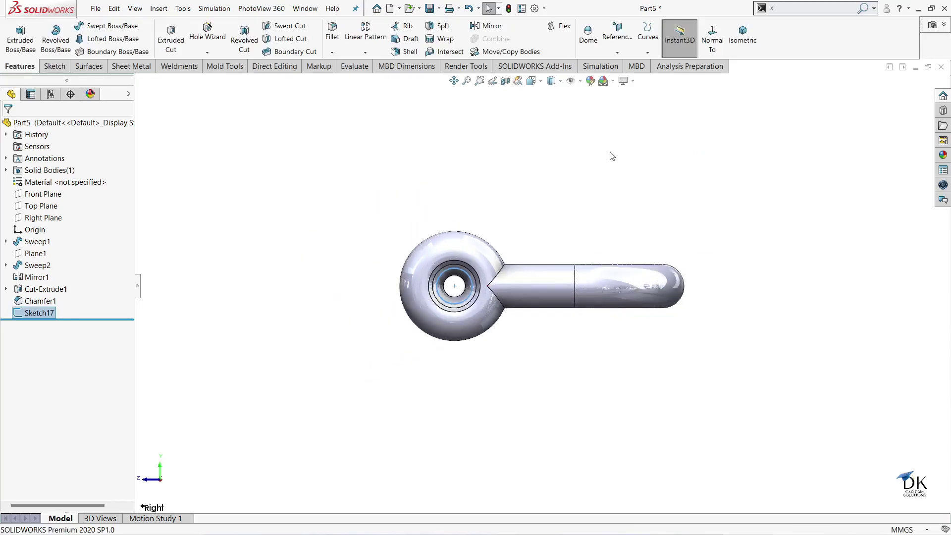
middle_click_drag(560, 170, 574, 281)
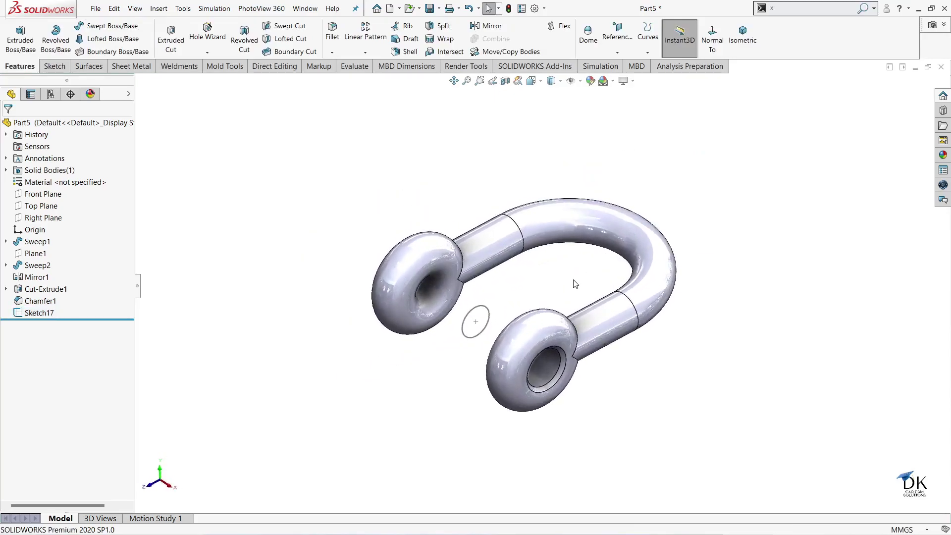
left_click(171, 39)
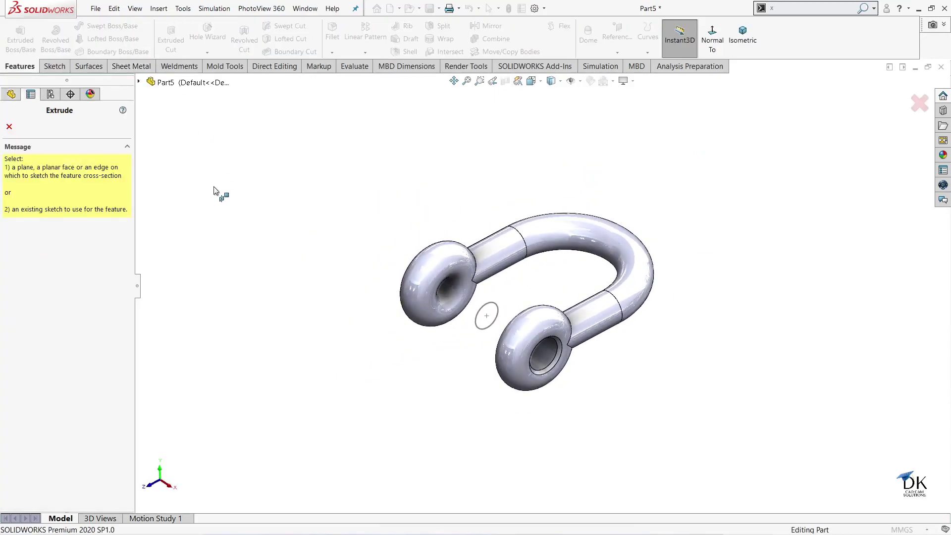
left_click(482, 315)
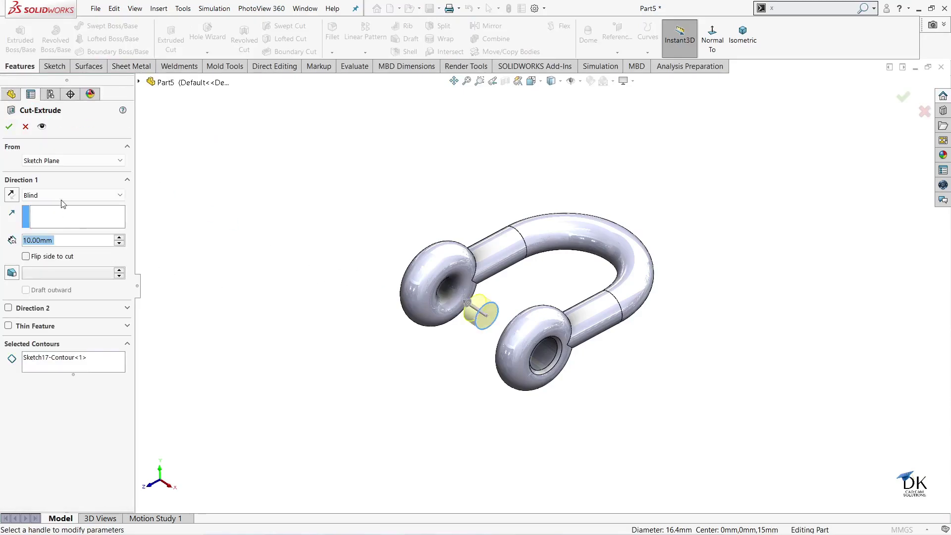
left_click(62, 200)
left_click(51, 216)
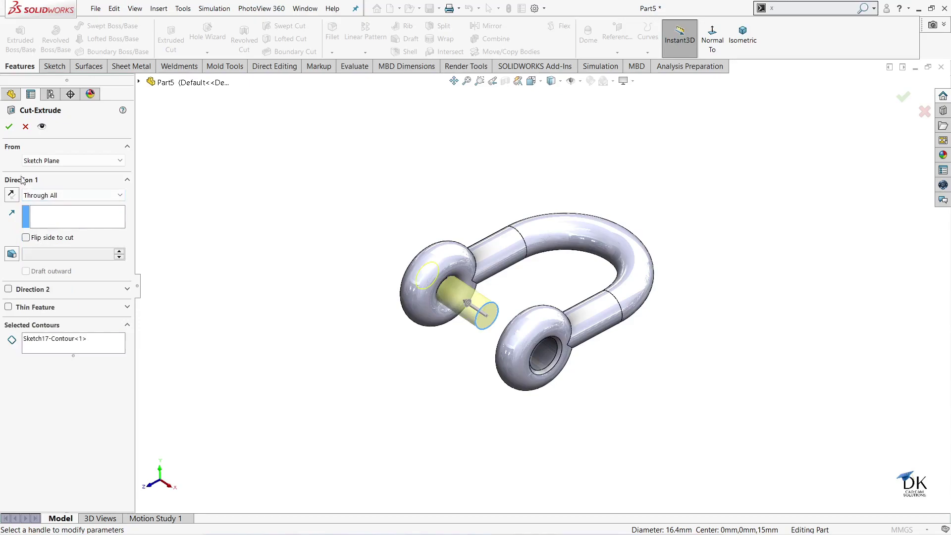
left_click(10, 128)
mouse_move(274, 196)
middle_mouse_down()
mouse_move(393, 374)
mouse_move(272, 322)
mouse_move(467, 397)
mouse_move(487, 334)
middle_mouse_up()
scroll(486, 334, "down", 3)
- Start a chamfer on the left eye's hole rim, then cancel it
scroll(505, 333, "down", 1)
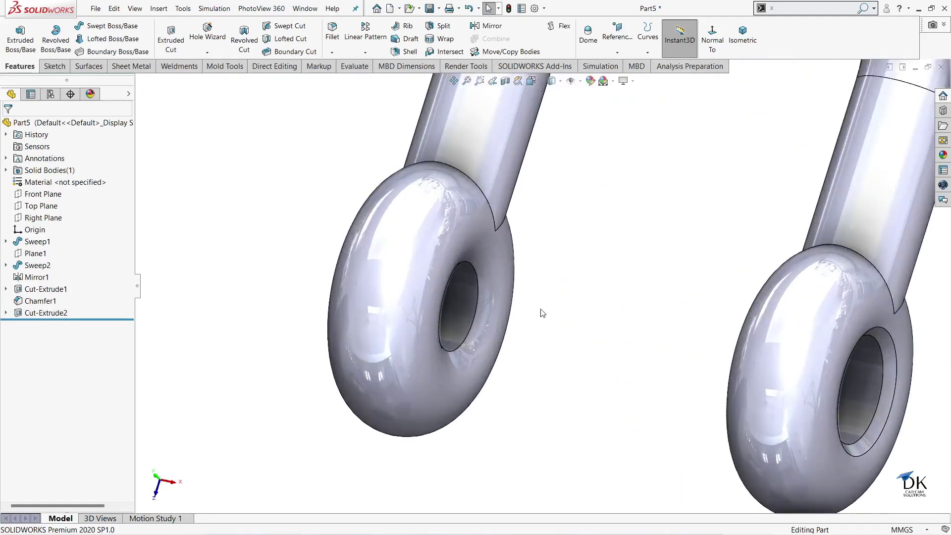
scroll(542, 313, "down", 1)
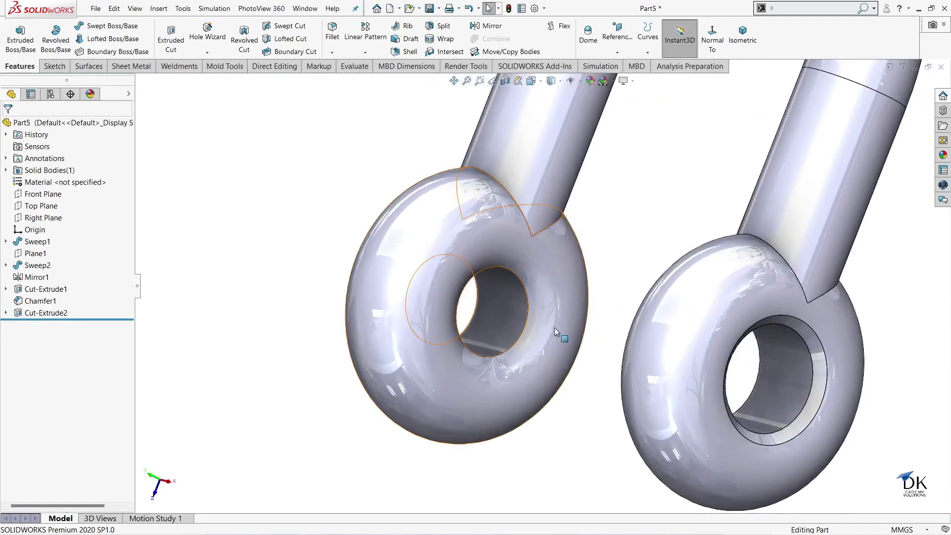
left_click(332, 53)
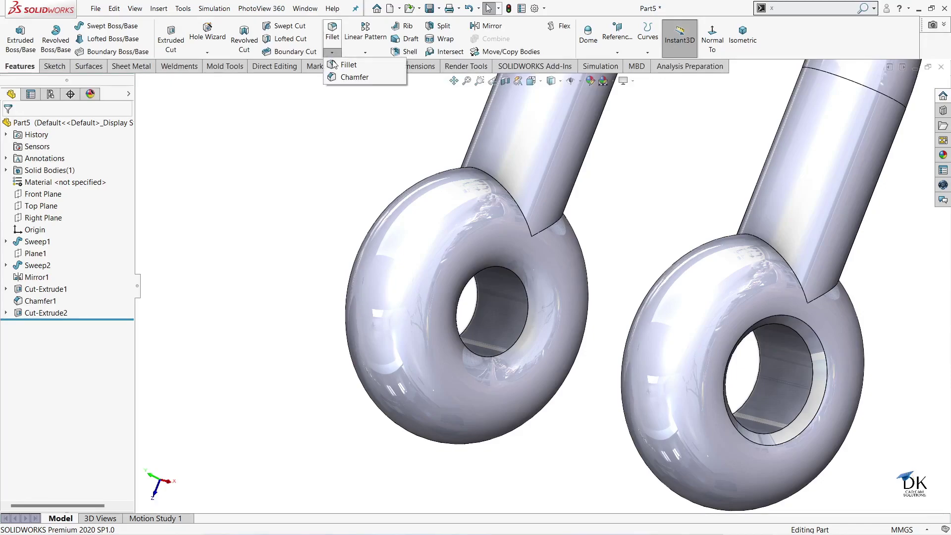
left_click(348, 78)
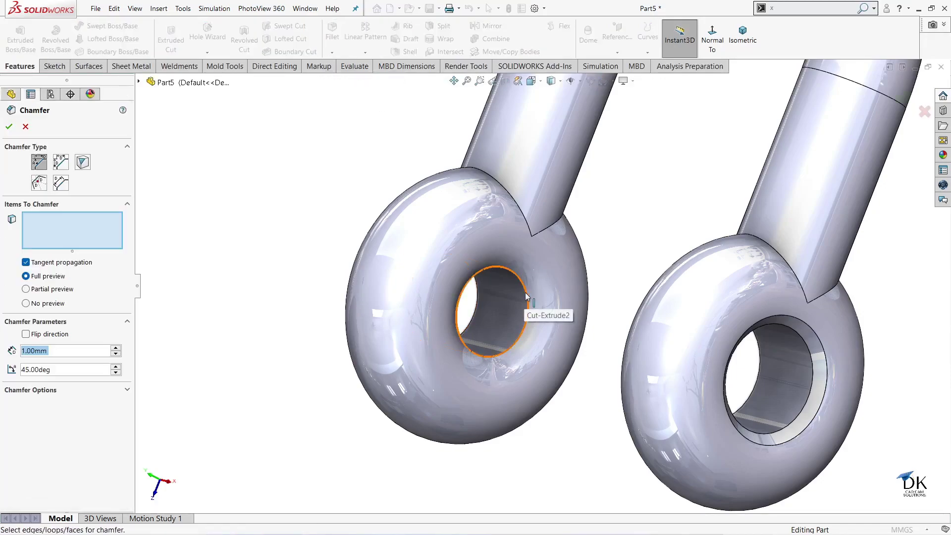
left_click(527, 293)
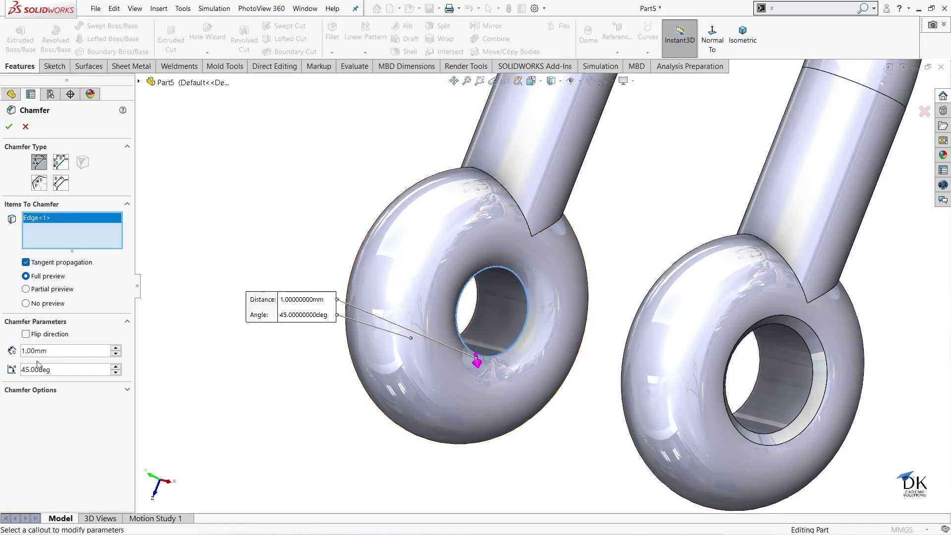
left_click(26, 127)
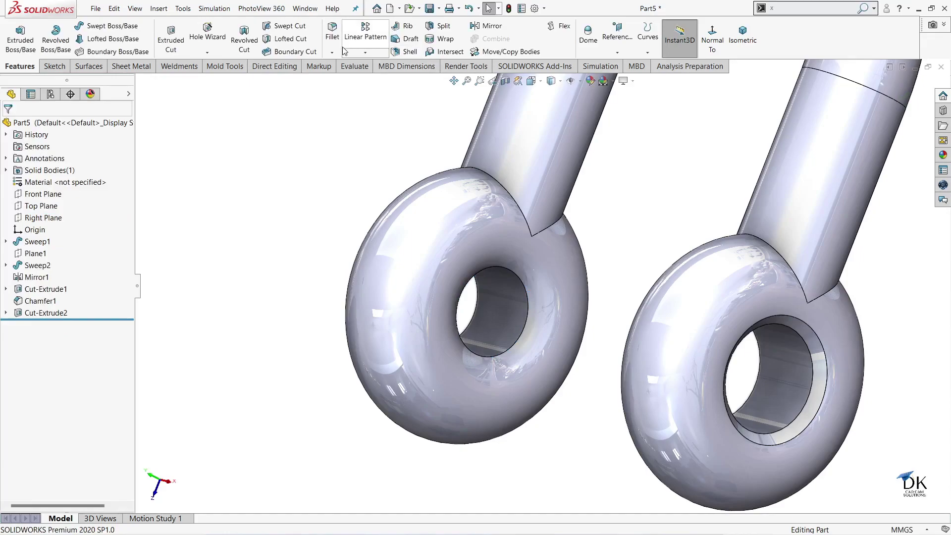
- Round the front and back rims of the left eye's hole with a 1 mm fillet
left_click(332, 30)
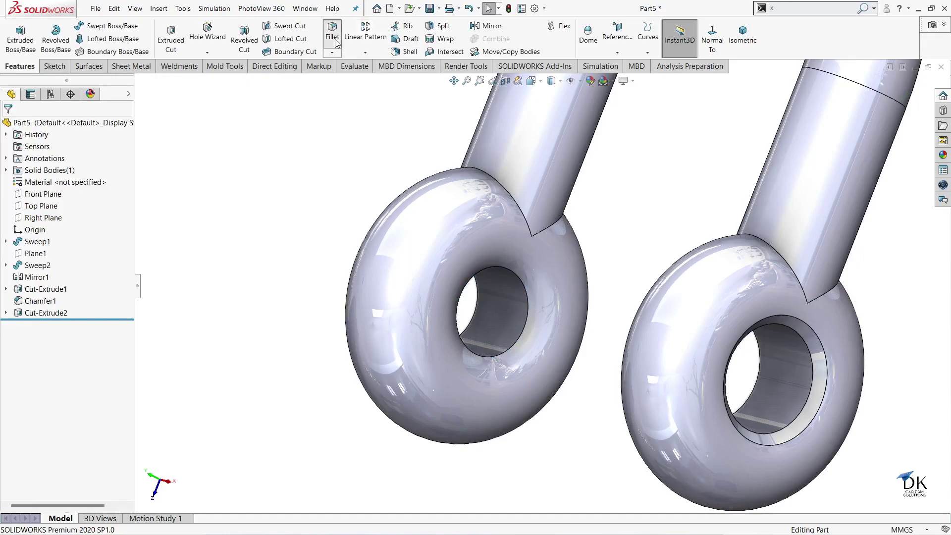
left_click(525, 288)
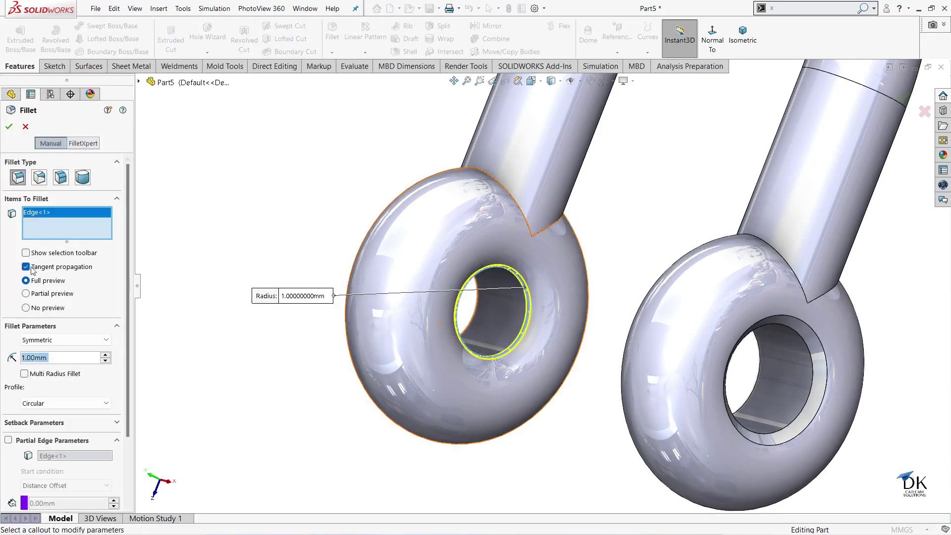
left_click(477, 300)
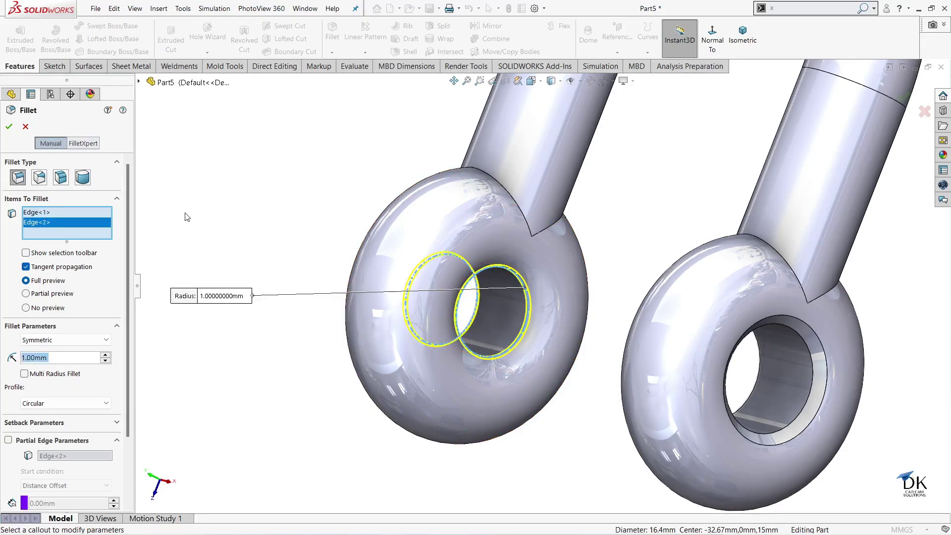
left_click(8, 127)
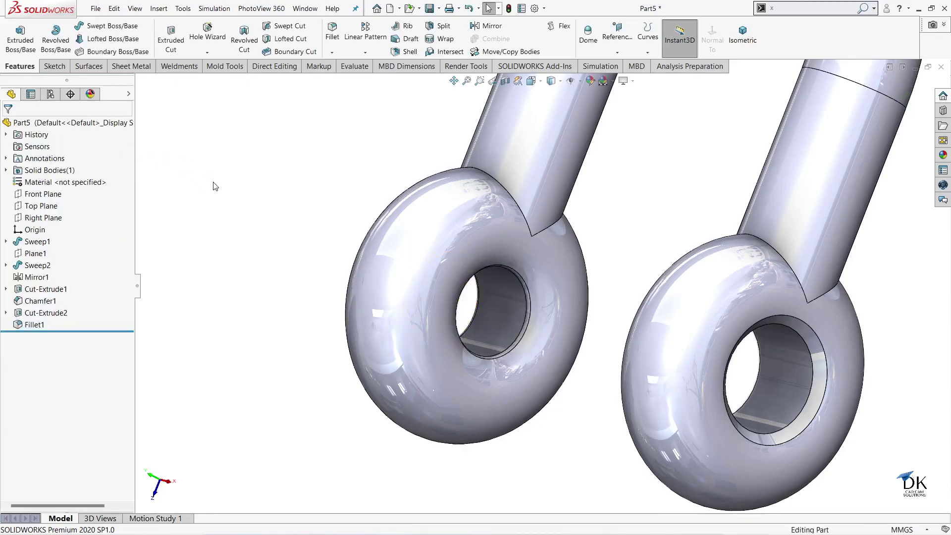
mouse_move(216, 186)
middle_mouse_down()
mouse_move(253, 183)
mouse_move(346, 249)
mouse_move(278, 225)
middle_mouse_up()
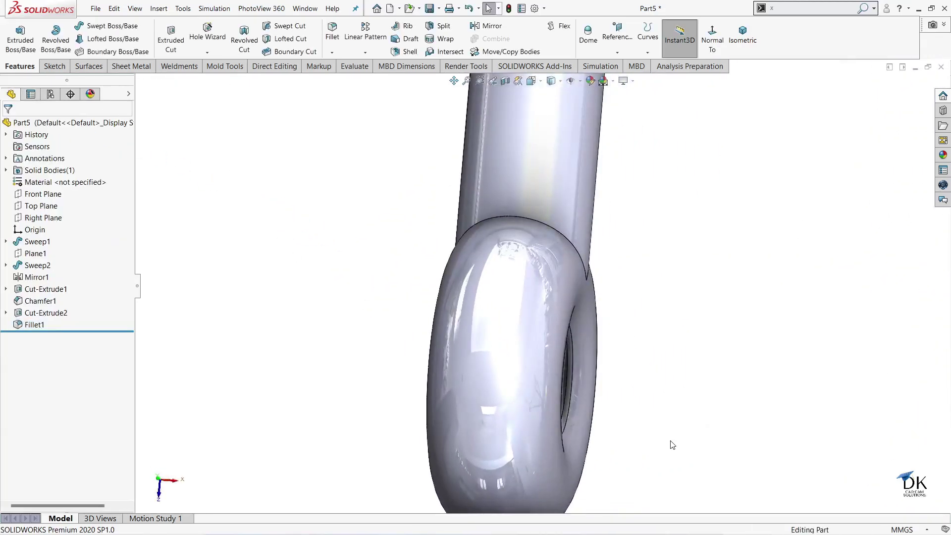
- Face both eyes and start a fillet on the edge where the arm meets the right eye
mouse_move(673, 445)
middle_mouse_down()
mouse_move(654, 436)
mouse_move(647, 355)
mouse_move(676, 360)
middle_mouse_up()
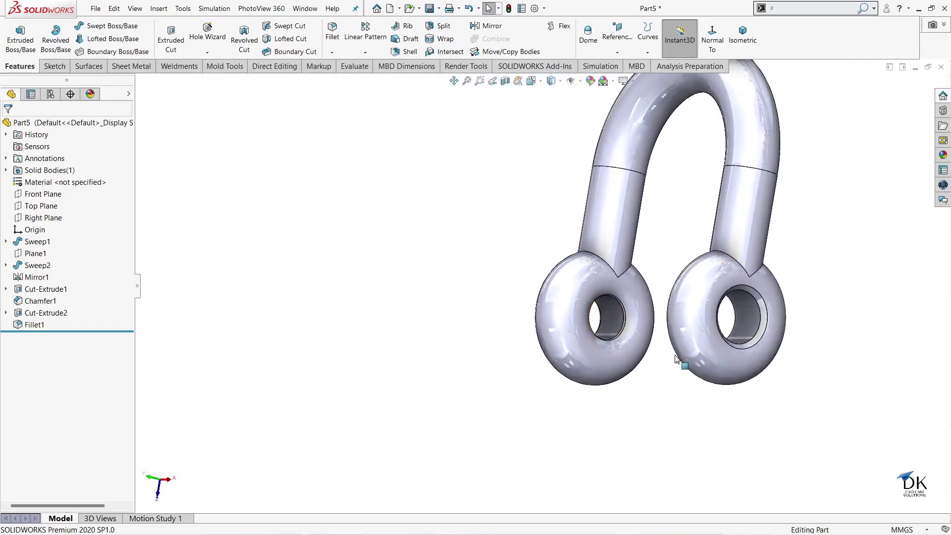
scroll(684, 337, "down", 2)
scroll(714, 288, "down", 1)
scroll(694, 242, "down", 1)
scroll(676, 233, "down", 2)
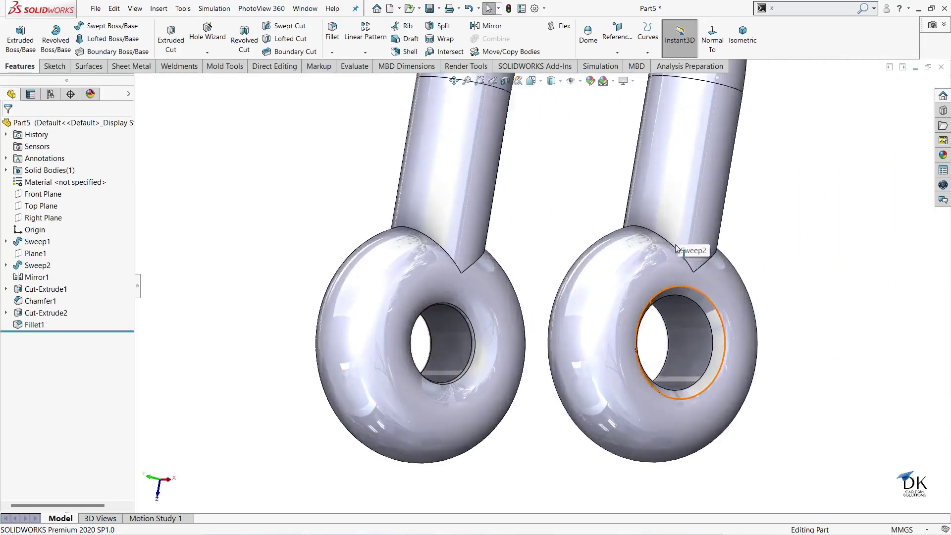
scroll(677, 248, "down", 1)
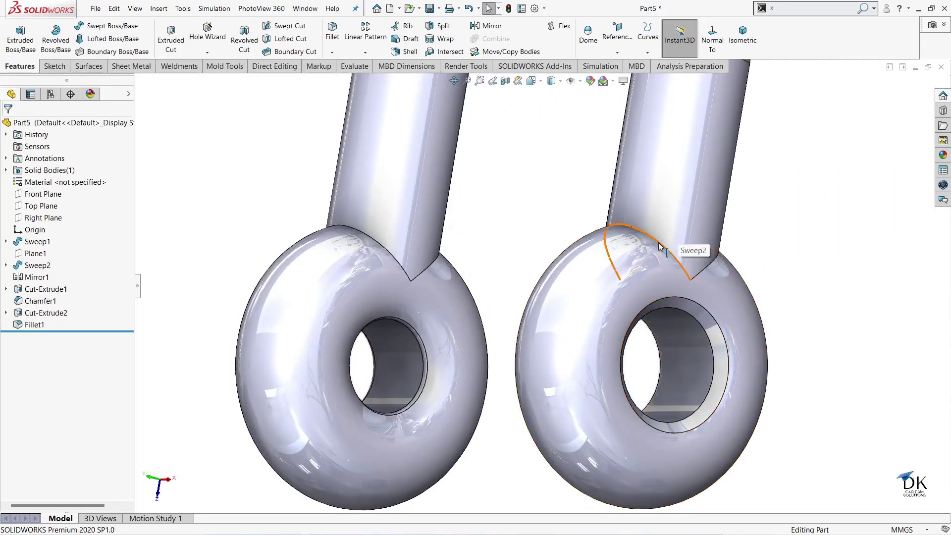
middle_click_drag(493, 238, 489, 229)
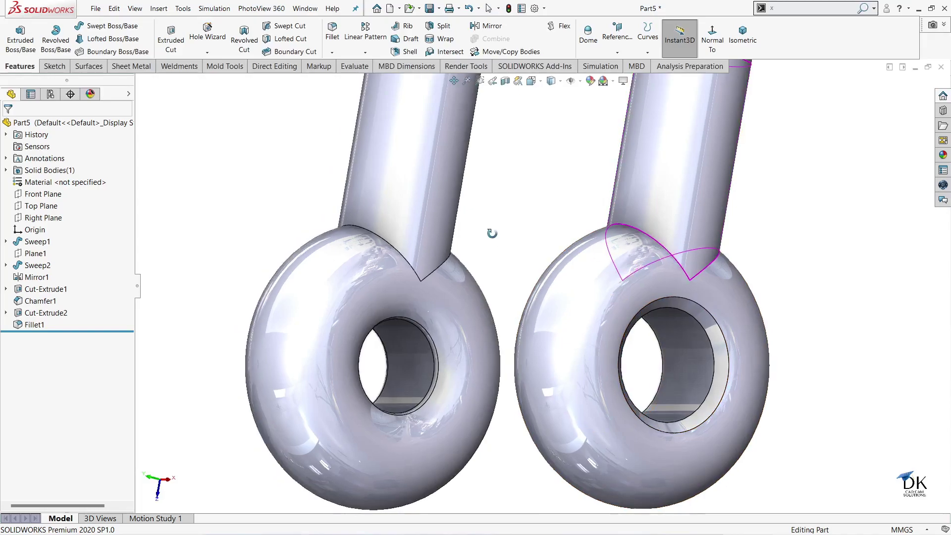
left_click(661, 248)
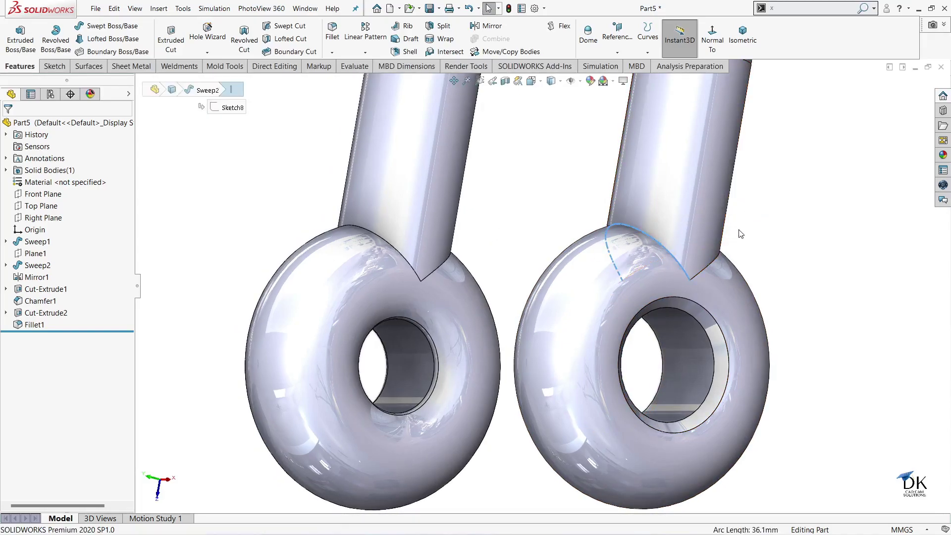
key("f")
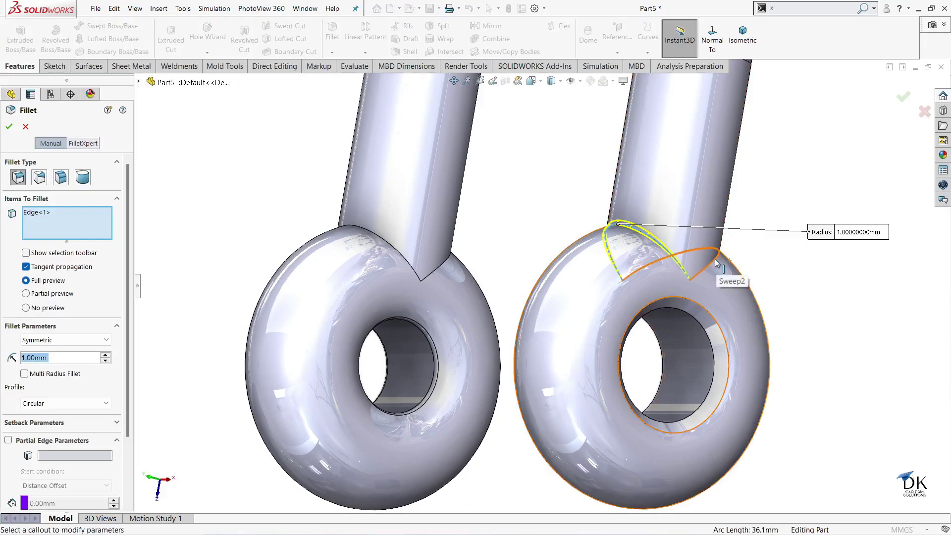
- Add the other three shank-to-eye edges and apply a 5 mm fillet radius
left_click(715, 259)
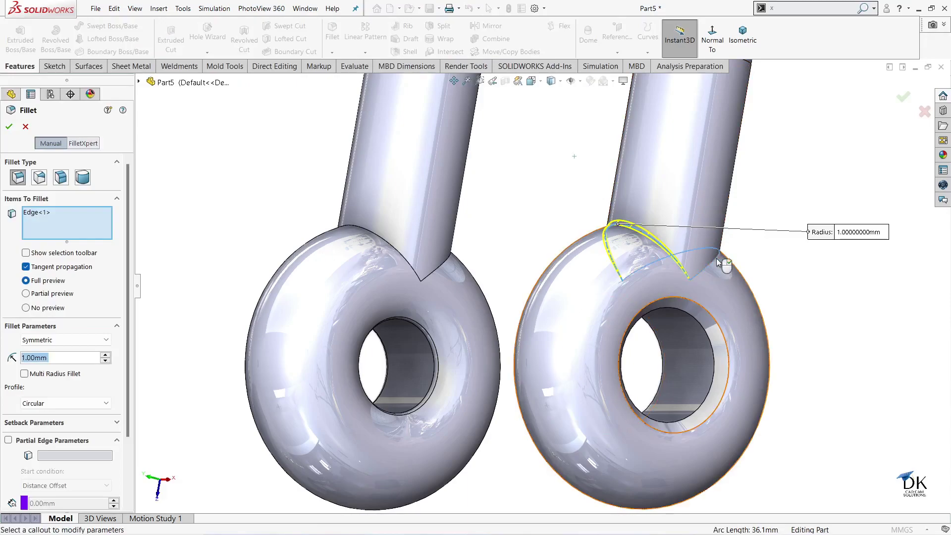
left_click(403, 255)
left_click(446, 264)
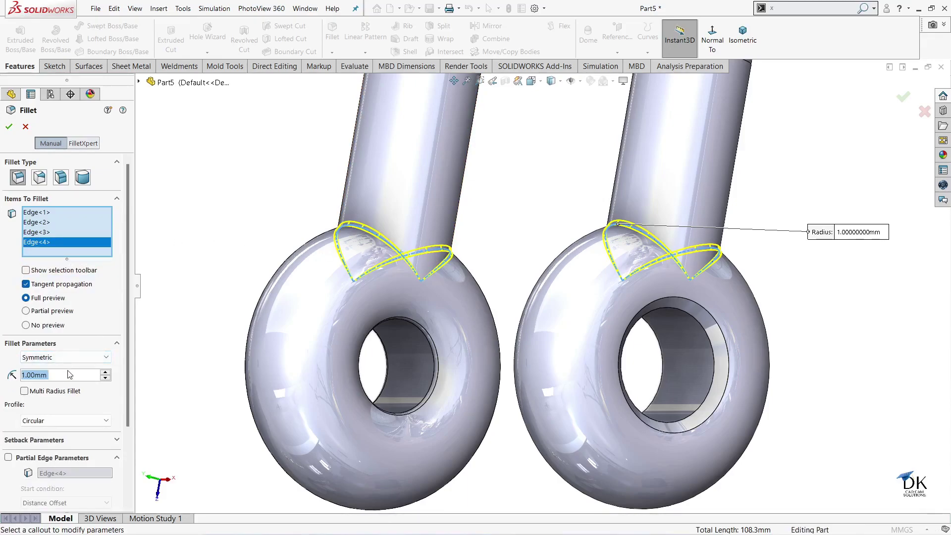
type("5")
key("Return")
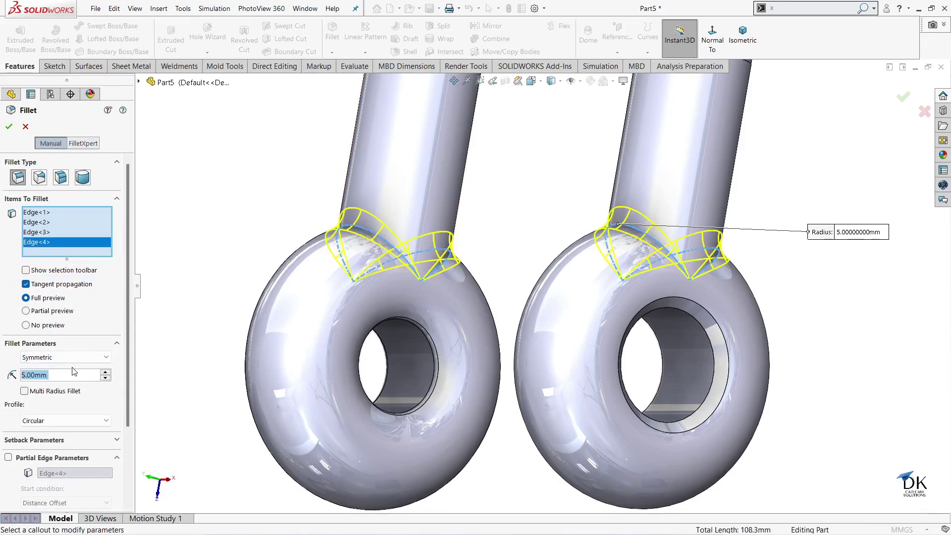
left_click(8, 130)
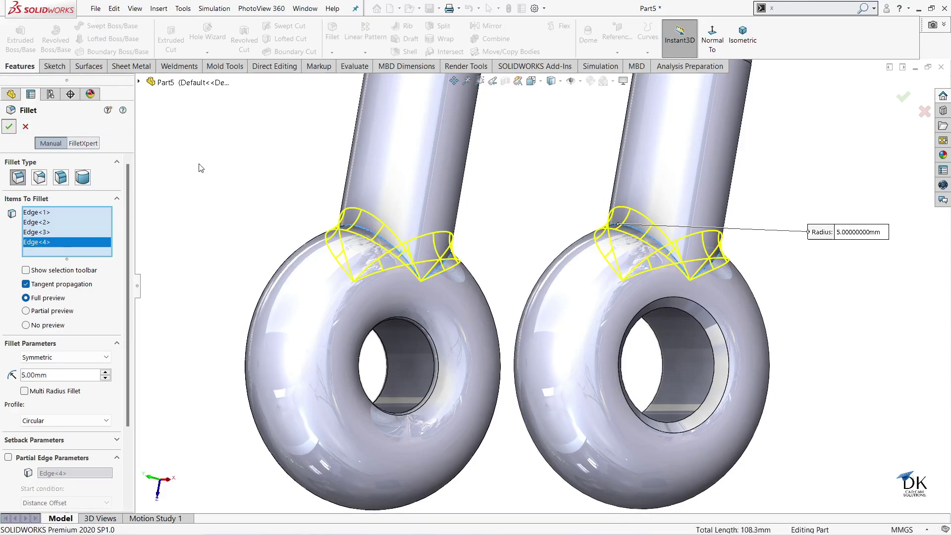
mouse_move(199, 165)
middle_mouse_down()
mouse_move(283, 207)
mouse_move(247, 193)
mouse_move(342, 212)
mouse_move(499, 336)
middle_mouse_up()
- Set up an M18x1.5 metric tap cut thread, Blind 25 mm, in the left eye's hole
scroll(499, 336, "down", 3)
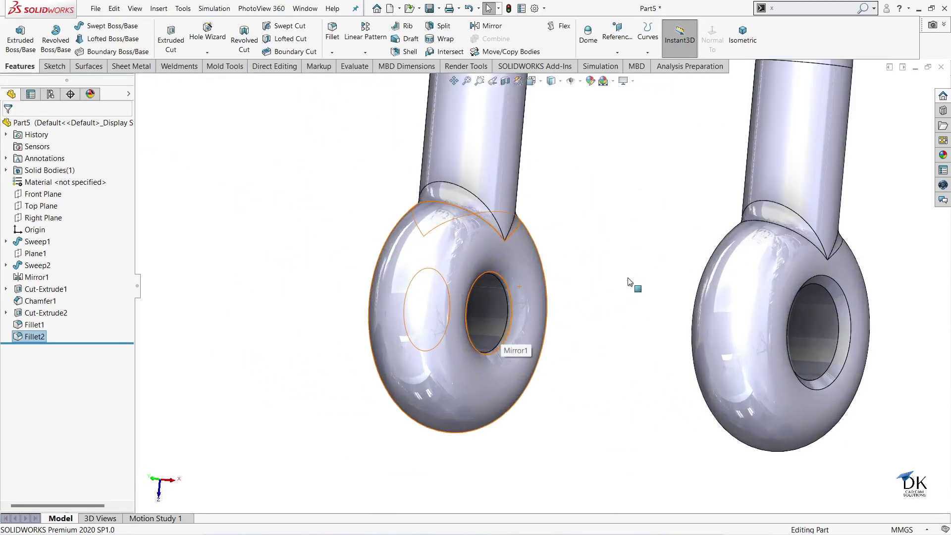
mouse_move(633, 282)
middle_mouse_down()
mouse_move(544, 259)
mouse_move(576, 268)
middle_mouse_up()
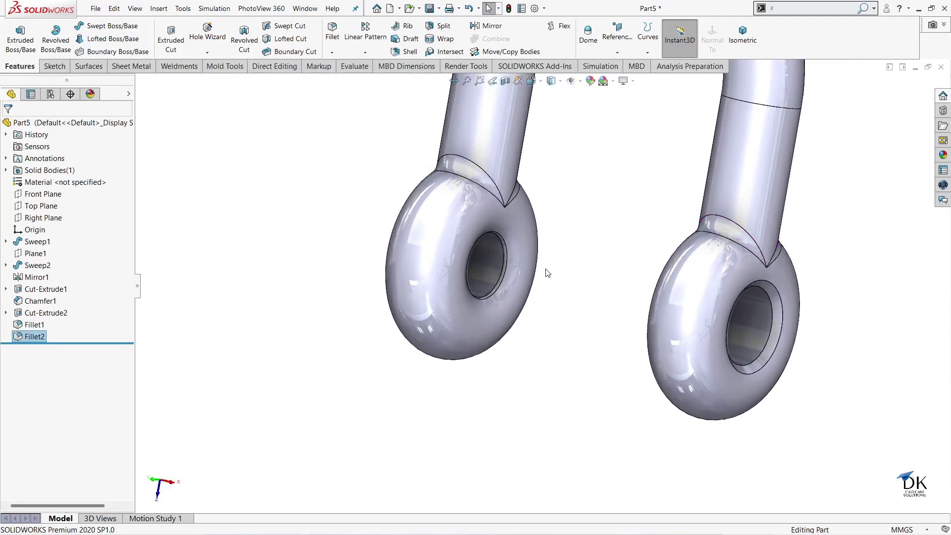
scroll(548, 273, "down", 2)
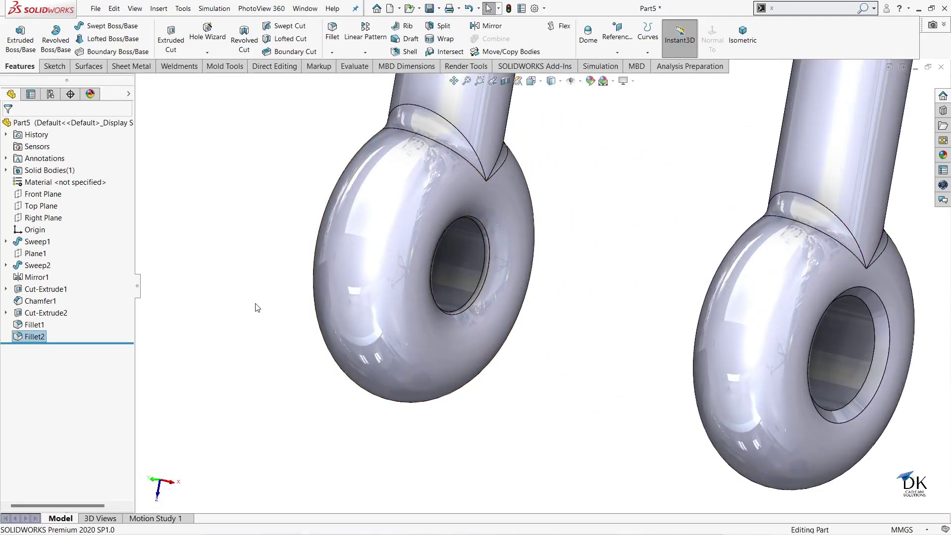
left_click(208, 53)
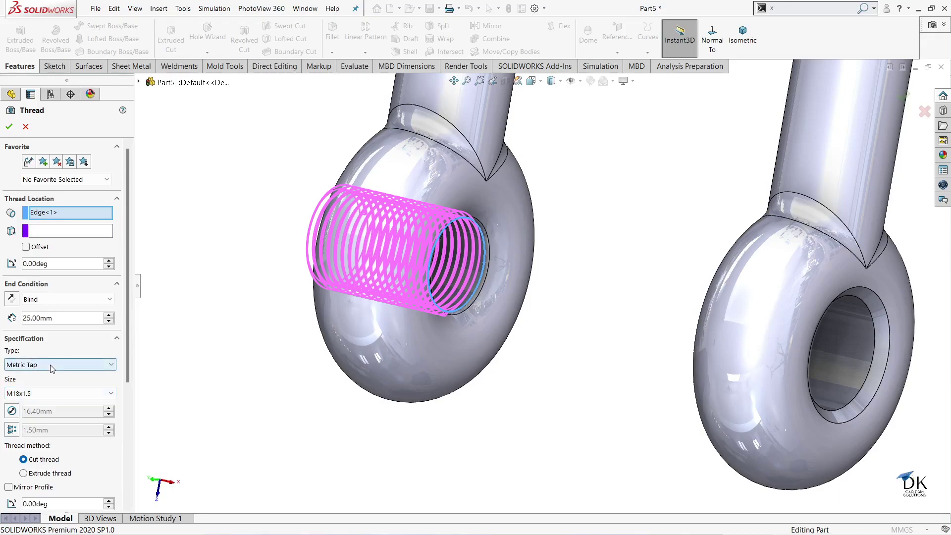
mouse_move(127, 268)
left_click_drag(126, 320, 122, 387)
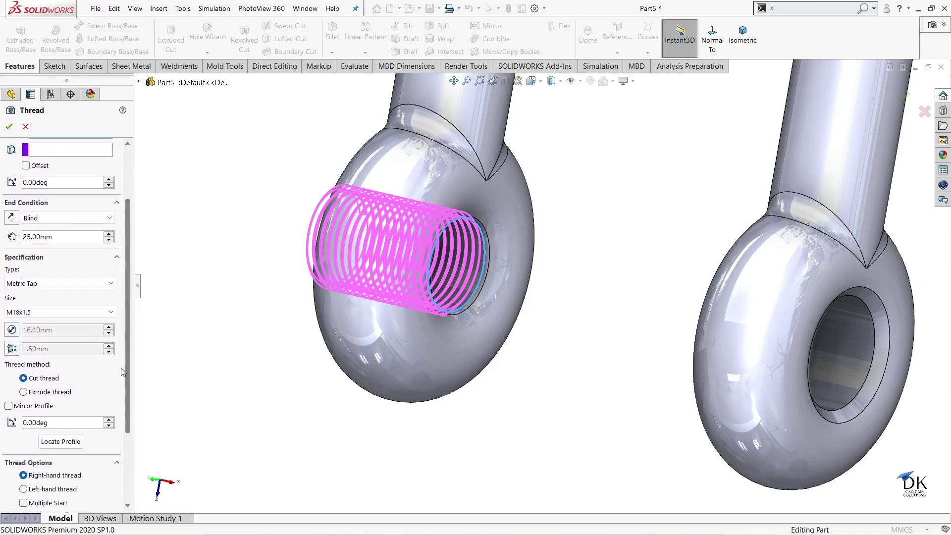
mouse_move(226, 311)
middle_mouse_down()
mouse_move(210, 256)
mouse_move(218, 281)
mouse_move(201, 273)
middle_mouse_up()
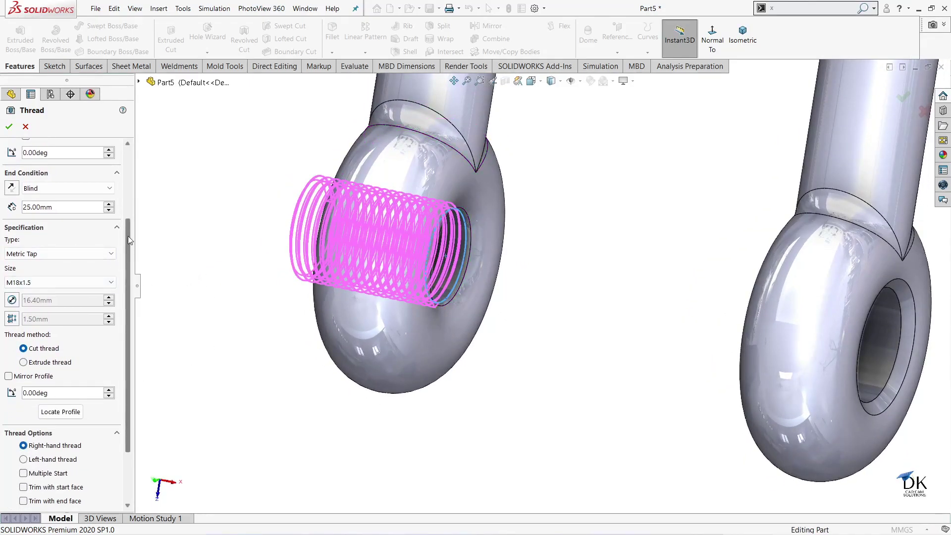
left_click_drag(128, 236, 139, 199)
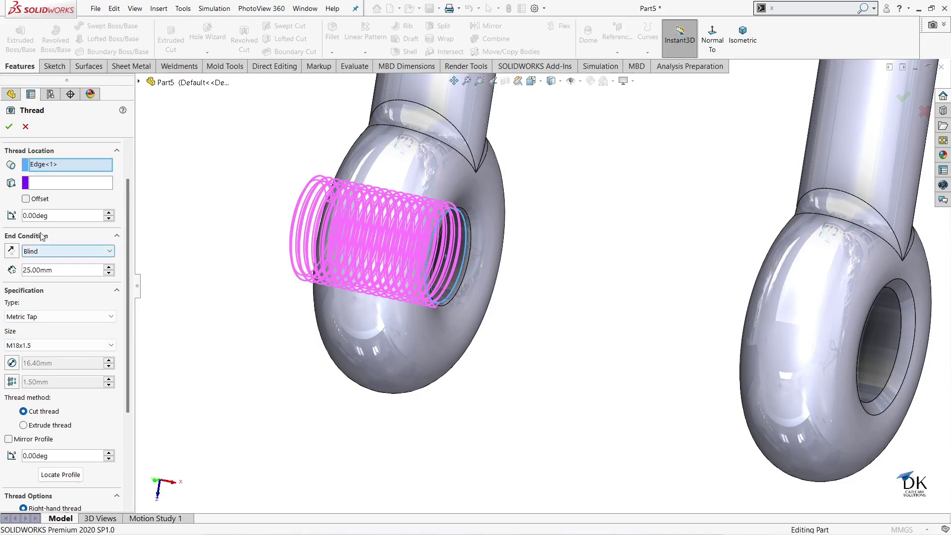
- Offset the thread start 5 mm, reversed into the eye, and orbit to inspect it
left_click(26, 199)
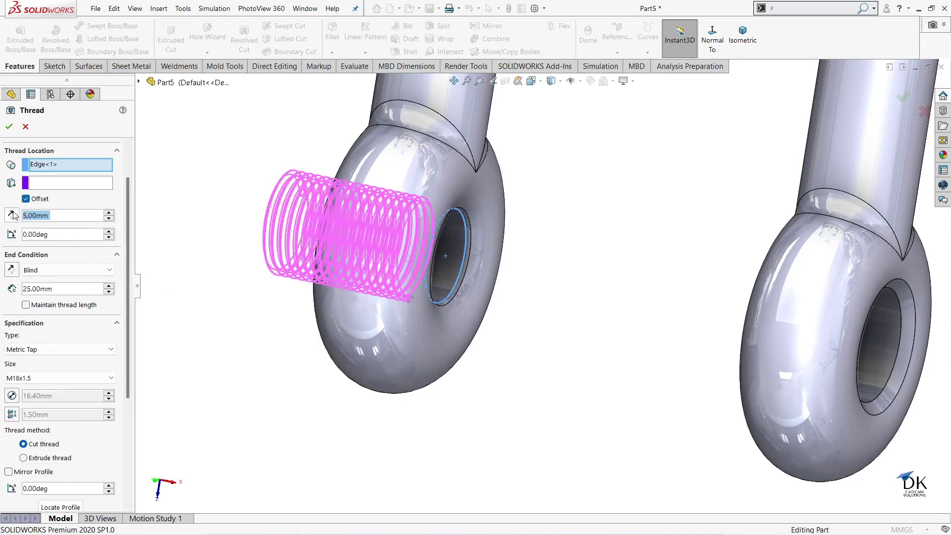
left_click(12, 215)
middle_click_drag(173, 270, 189, 278)
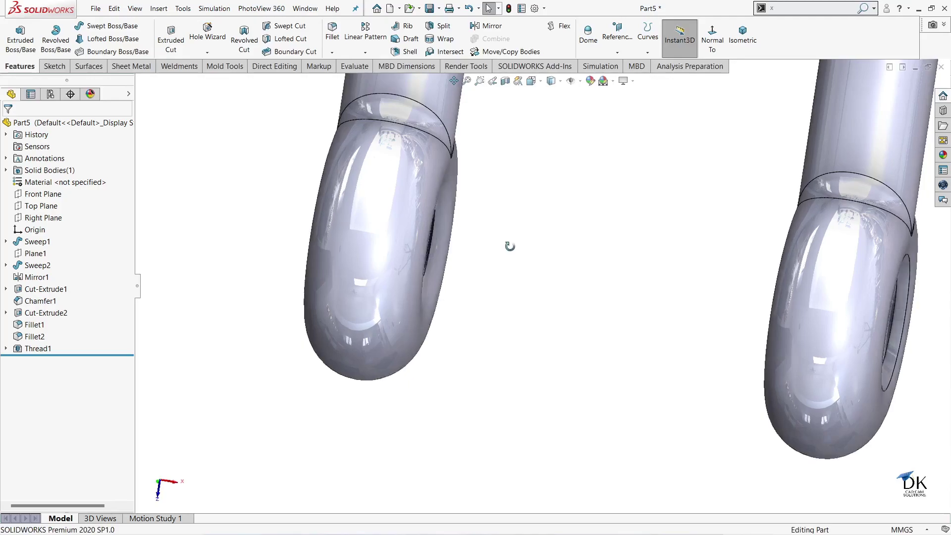
middle_click_drag(514, 255, 527, 259)
scroll(474, 267, "down", 5)
scroll(679, 227, "down", 2)
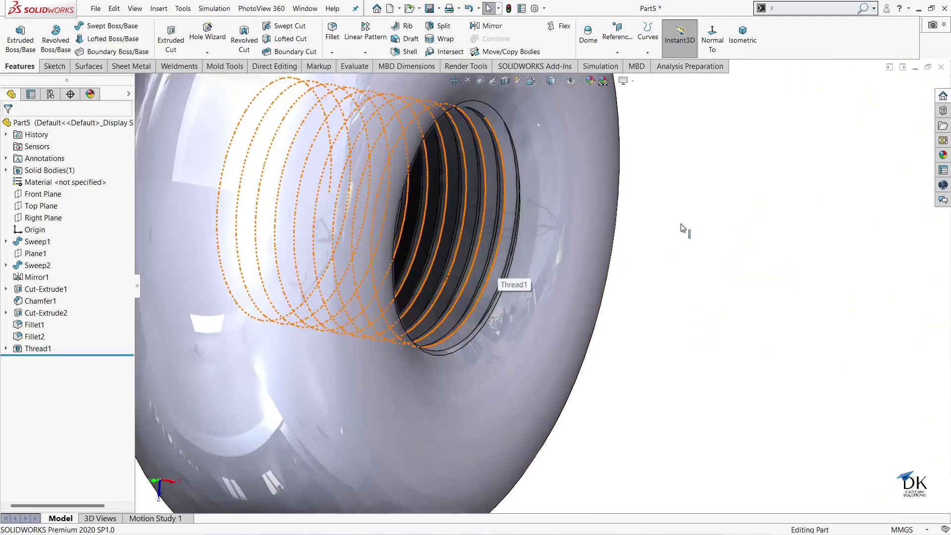
mouse_move(679, 227)
middle_mouse_down()
mouse_move(586, 247)
mouse_move(610, 256)
middle_mouse_up()
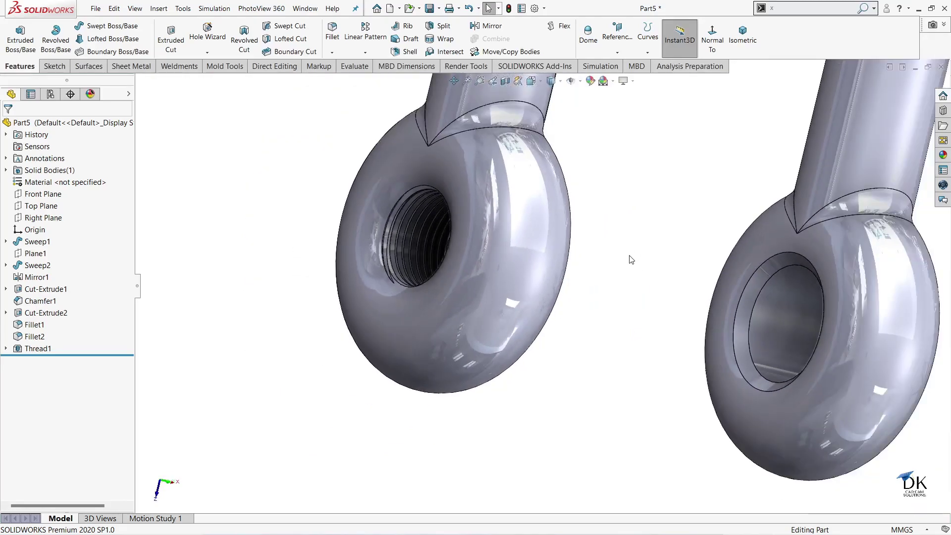
scroll(580, 218, "up", 3)
scroll(563, 247, "up", 3)
scroll(563, 247, "up", 2)
scroll(604, 256, "up", 2)
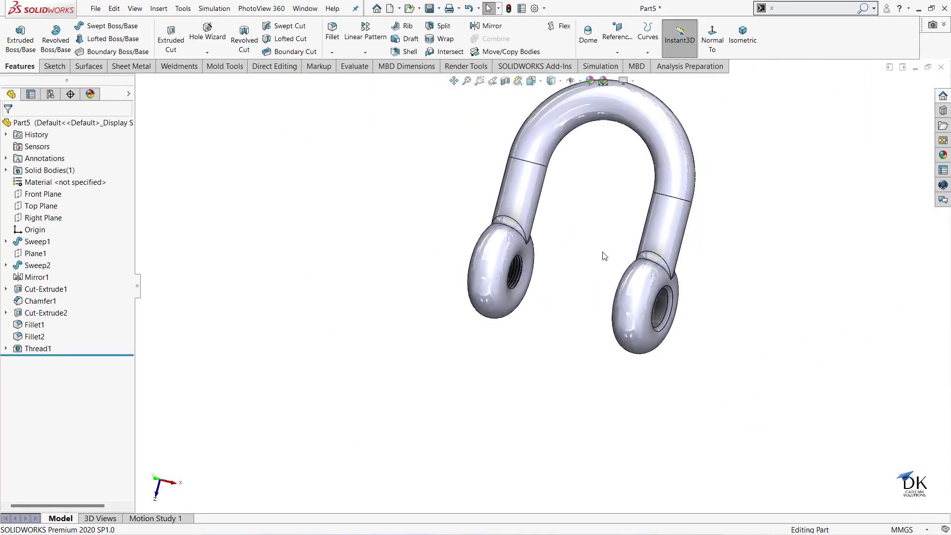
mouse_move(604, 255)
middle_mouse_down()
mouse_move(718, 218)
mouse_move(628, 187)
mouse_move(646, 218)
middle_mouse_up()
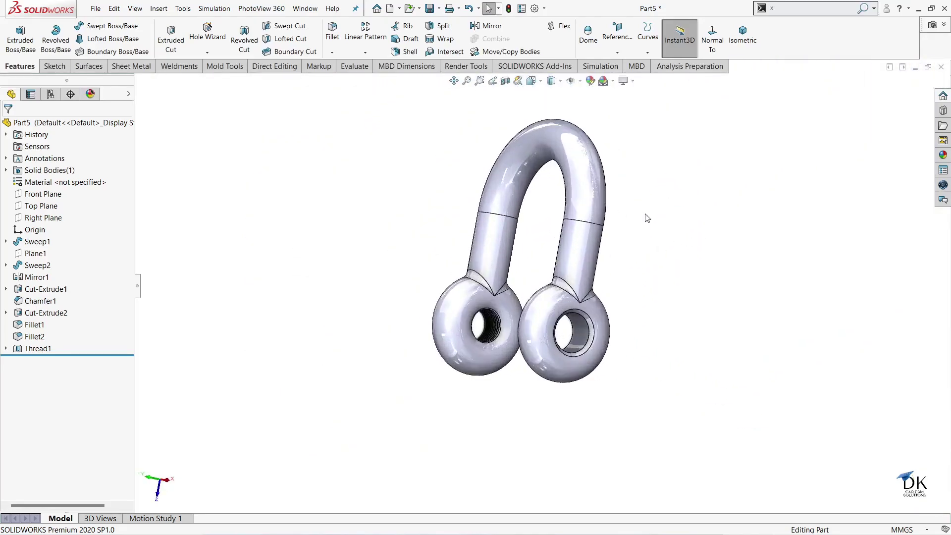
scroll(647, 218, "down", 2)
- Apply the Metal > Steel cast stainless steel appearance to the whole Part5 shackle
left_click(943, 156)
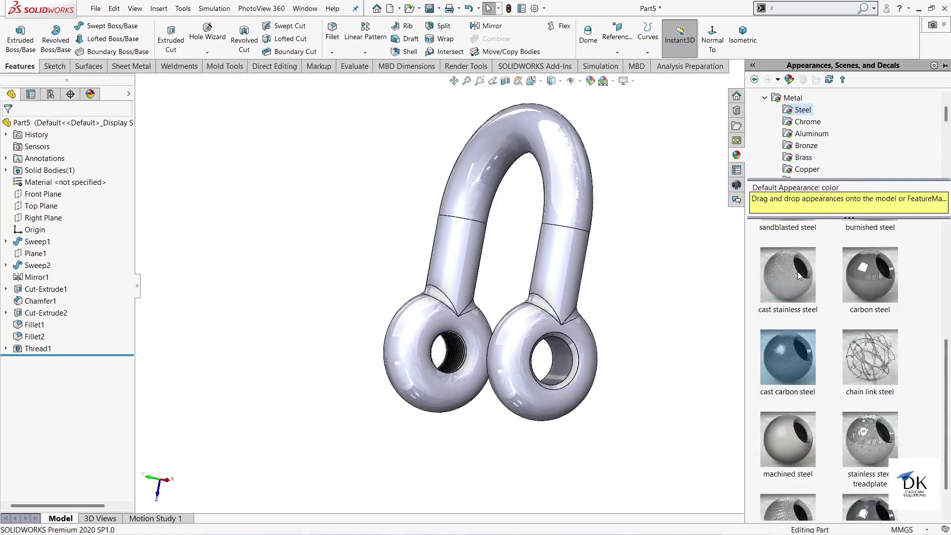
left_click_drag(798, 275, 582, 207)
left_click(595, 204)
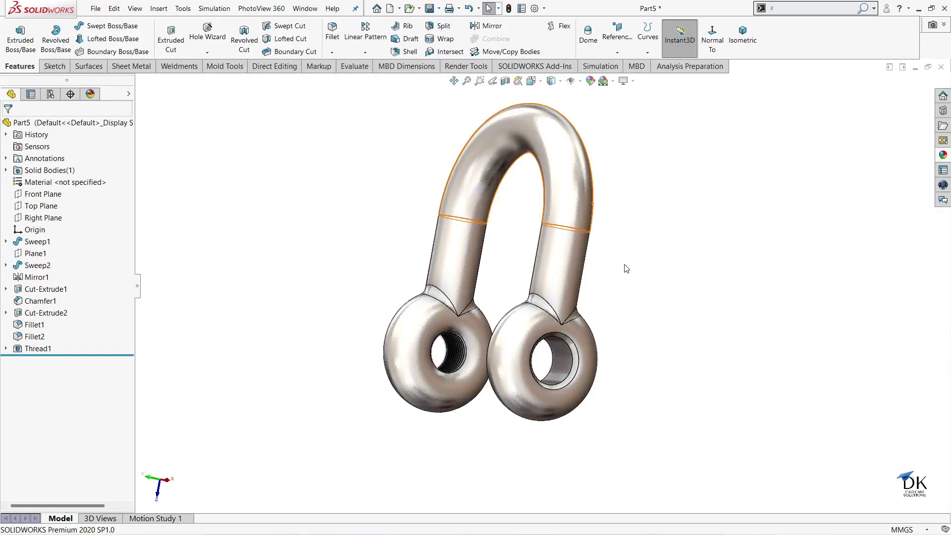
mouse_move(595, 205)
middle_mouse_down()
mouse_move(649, 282)
mouse_move(612, 328)
middle_mouse_up()
scroll(612, 328, "down", 5)
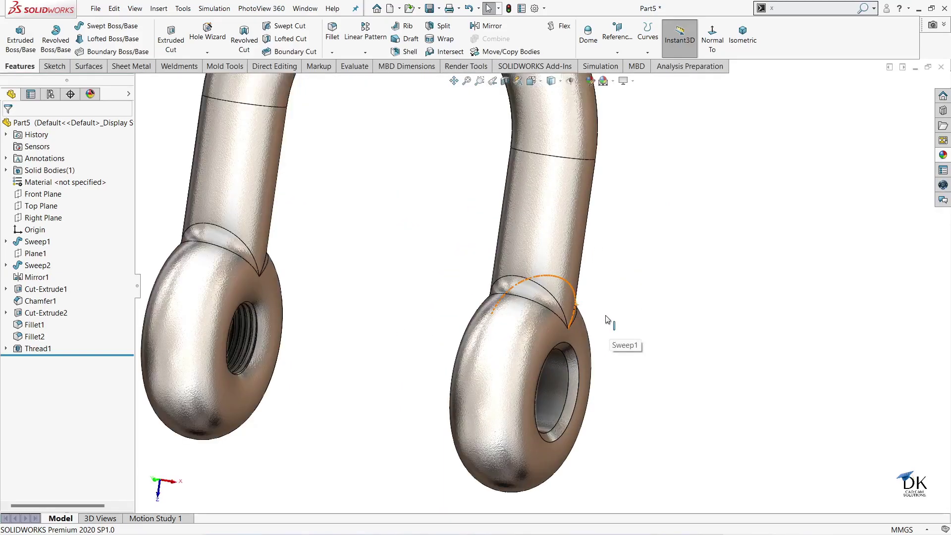
scroll(610, 259, "up", 1)
scroll(646, 304, "up", 1)
scroll(646, 304, "up", 2)
scroll(651, 355, "up", 2)
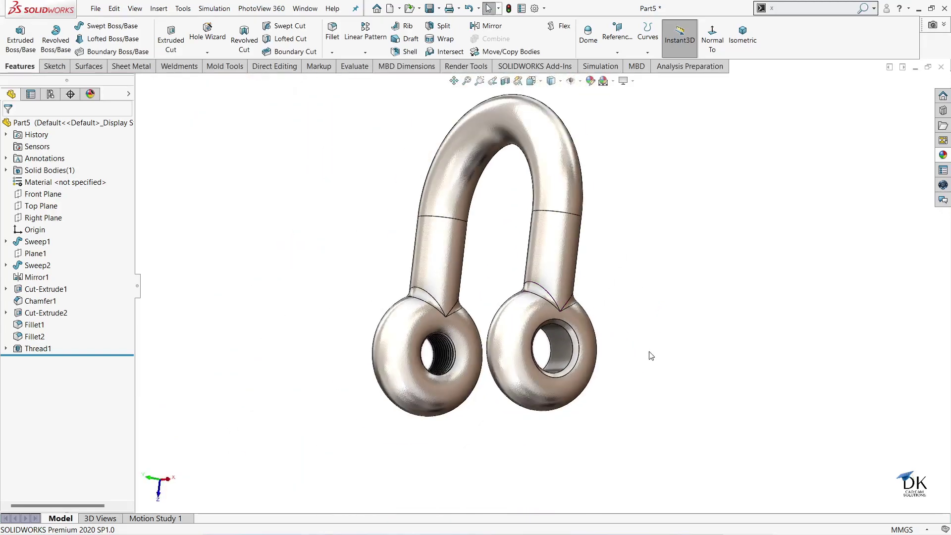
mouse_move(649, 282)
middle_mouse_down()
mouse_move(671, 293)
mouse_move(628, 268)
mouse_move(619, 327)
mouse_move(495, 346)
mouse_move(650, 255)
mouse_move(728, 289)
mouse_move(672, 240)
mouse_move(597, 314)
mouse_move(605, 314)
mouse_move(601, 264)
mouse_move(629, 276)
mouse_move(598, 311)
mouse_move(611, 286)
mouse_move(641, 282)
middle_mouse_up()
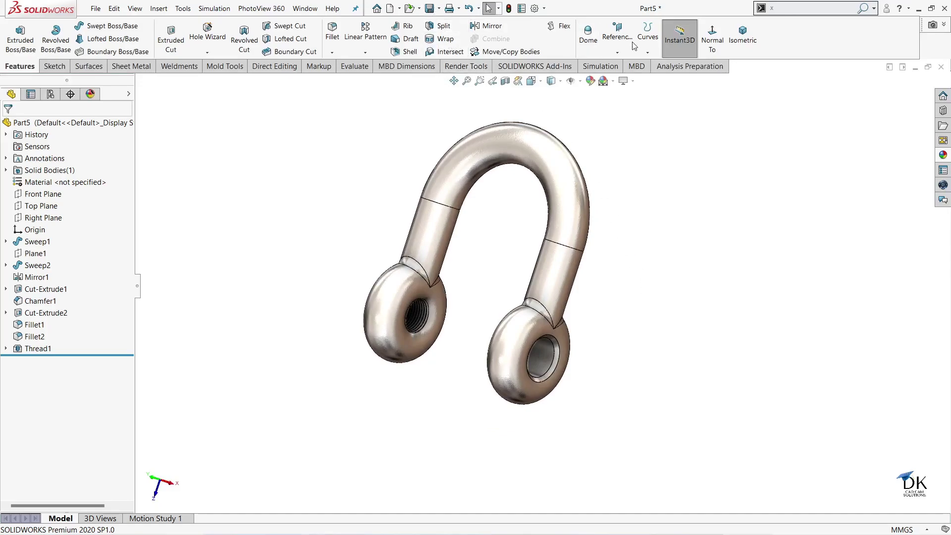
- Save the shackle as Part5 without rebuilding, then close the document
key("ctrl+s")
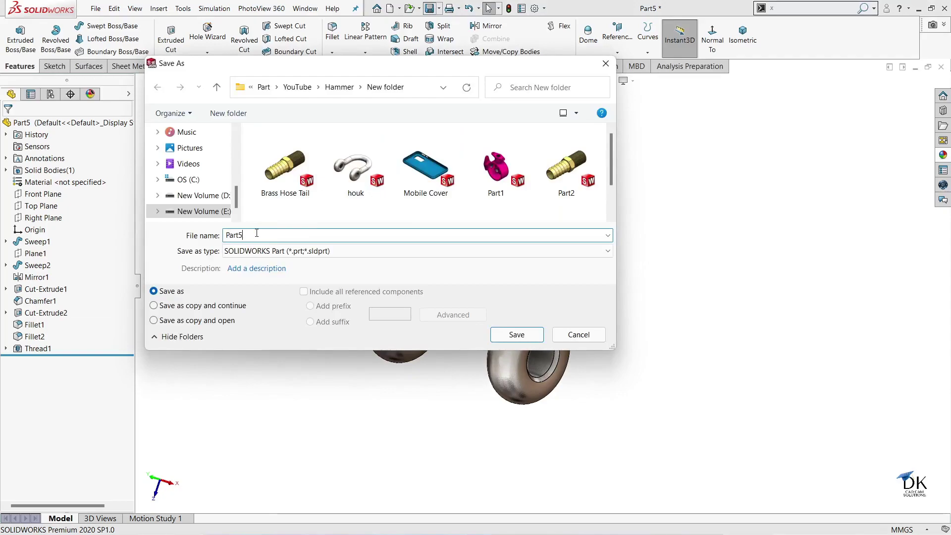
left_click(510, 332)
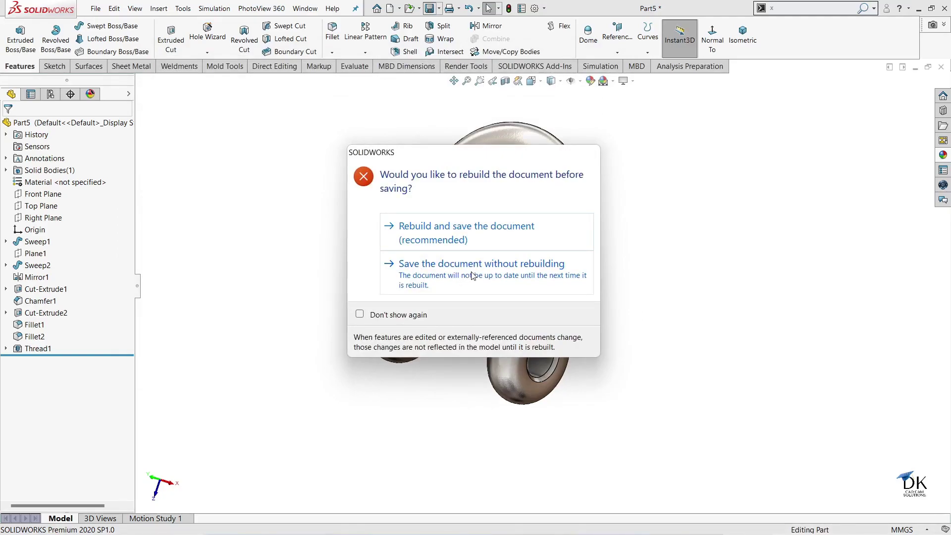
left_click(473, 275)
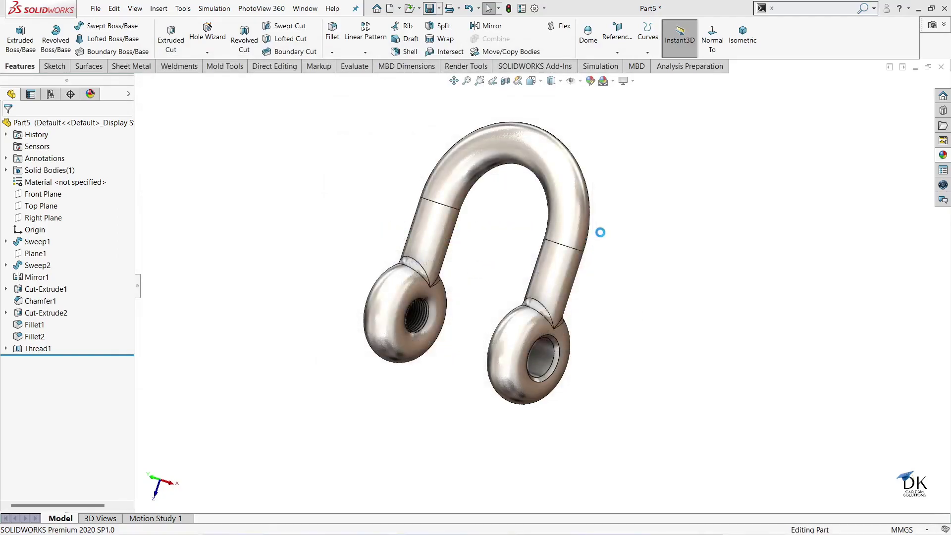
middle_click_drag(644, 207, 641, 197)
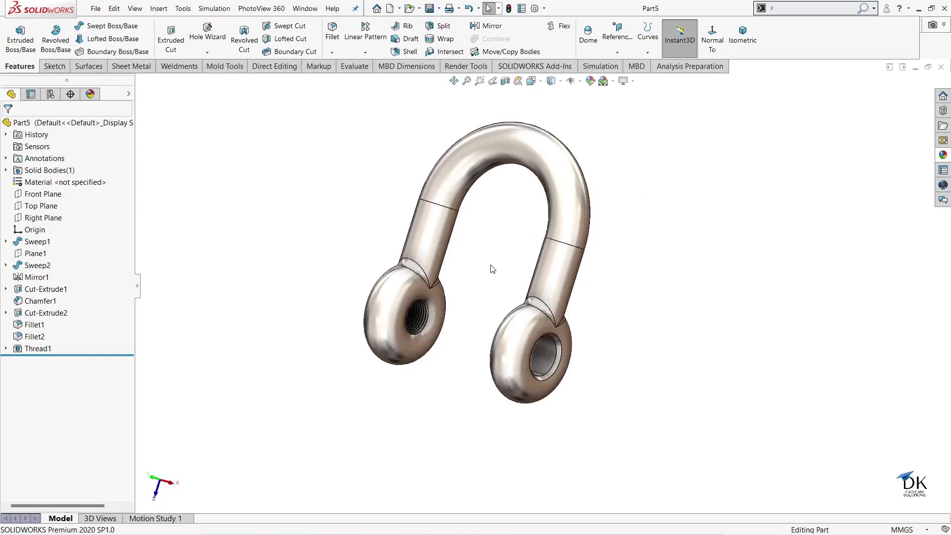
scroll(491, 267, "down", 3)
mouse_move(608, 260)
middle_mouse_down()
mouse_move(649, 210)
mouse_move(668, 234)
middle_mouse_up()
scroll(668, 233, "up", 2)
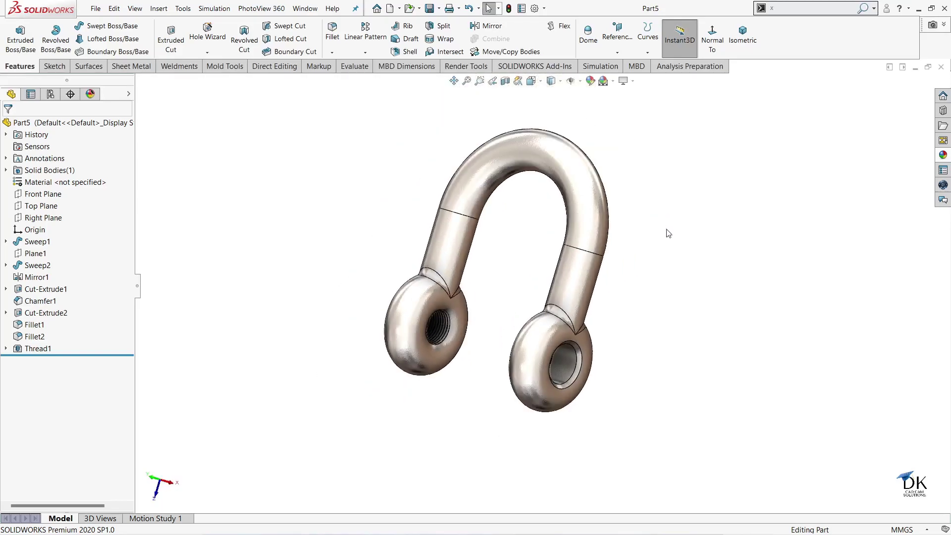
left_click(941, 68)
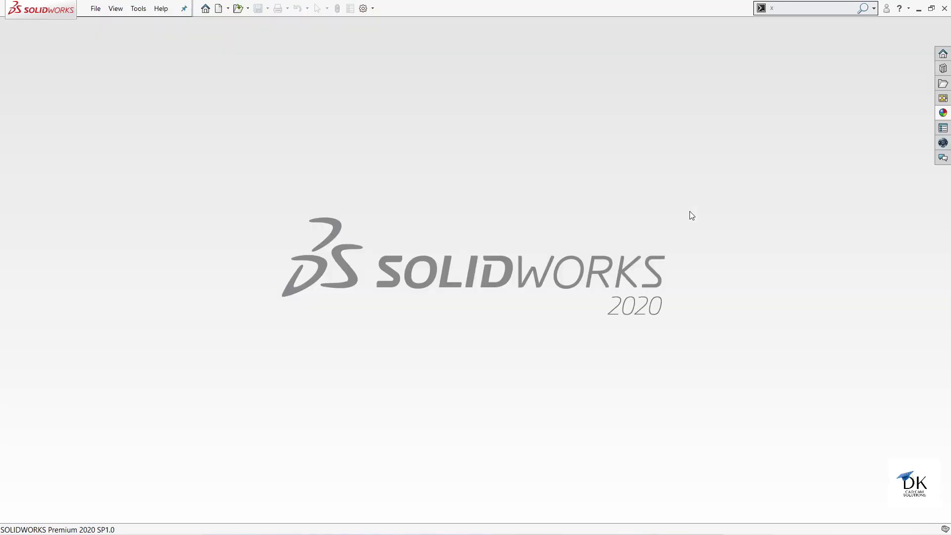
- Create a new blank part with a plain white background
left_click(220, 9)
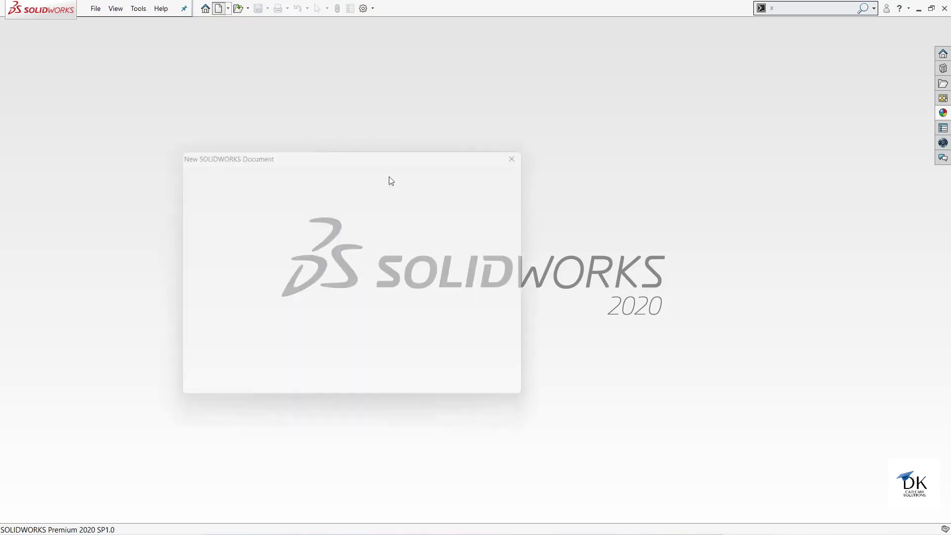
left_click(400, 385)
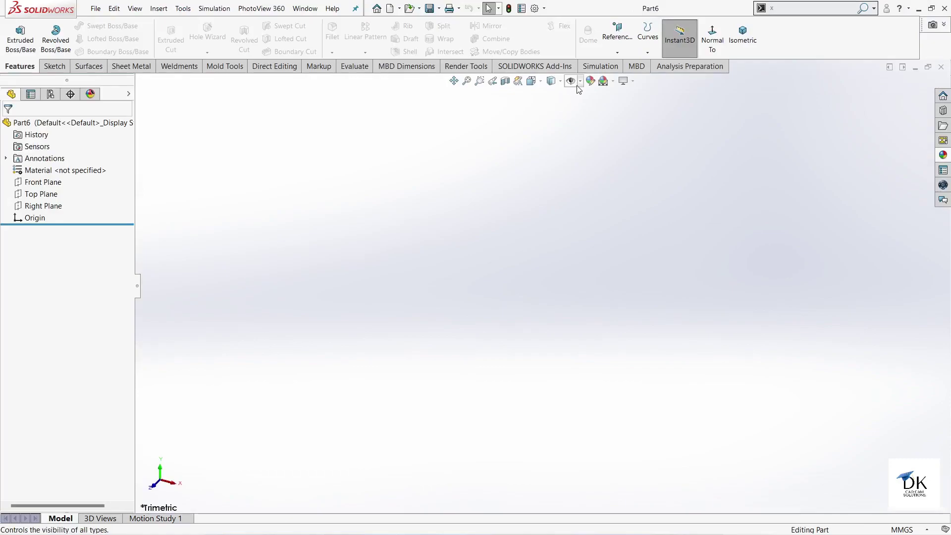
left_click(613, 82)
left_click(625, 106)
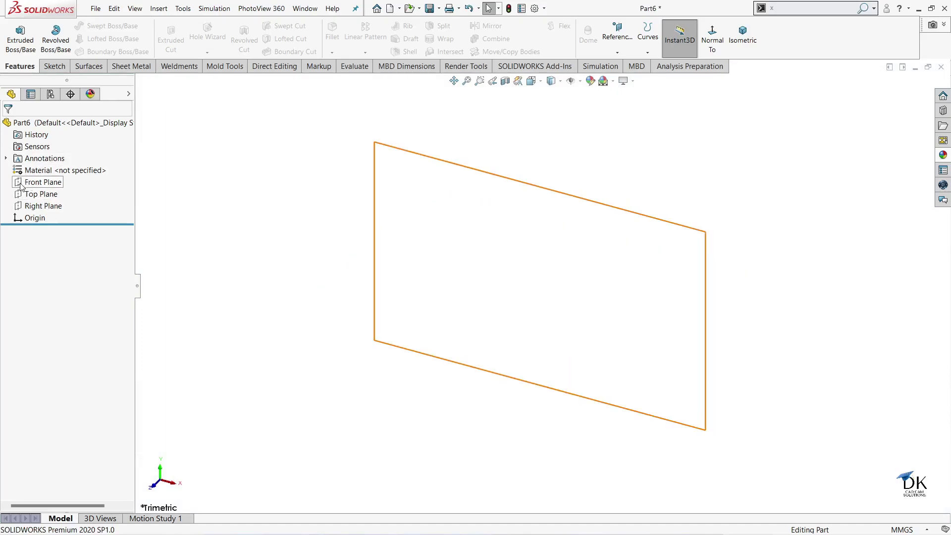
- Draw a circle centred on the origin in a new Top Plane sketch
left_click(41, 193)
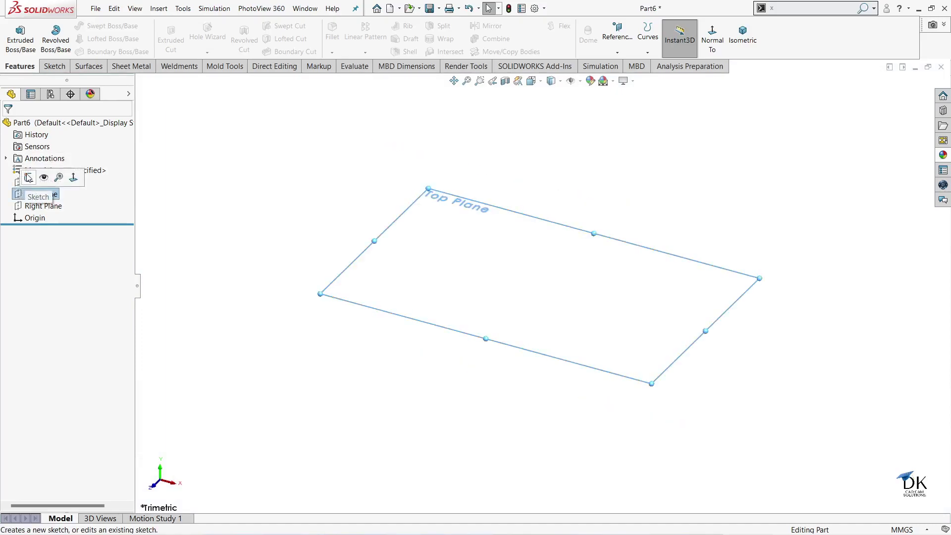
left_click(70, 173)
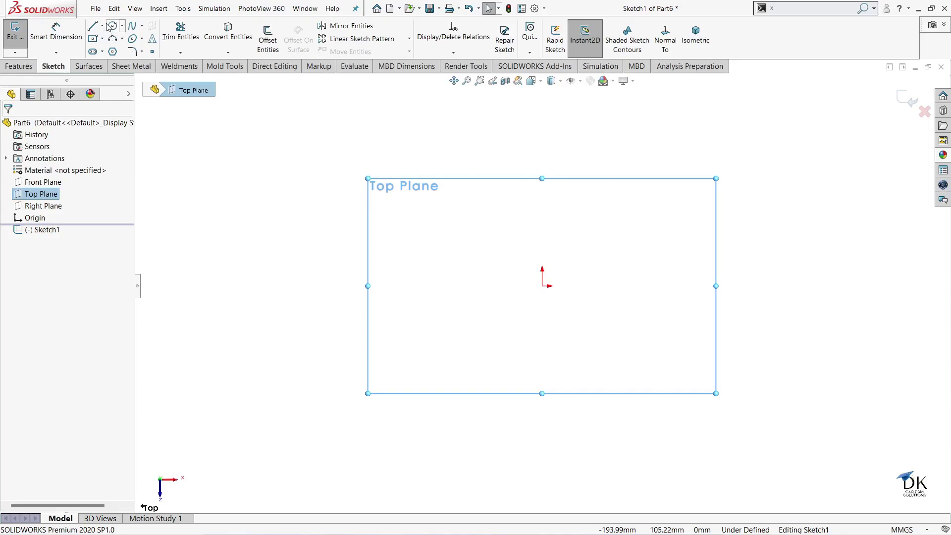
left_click(113, 25)
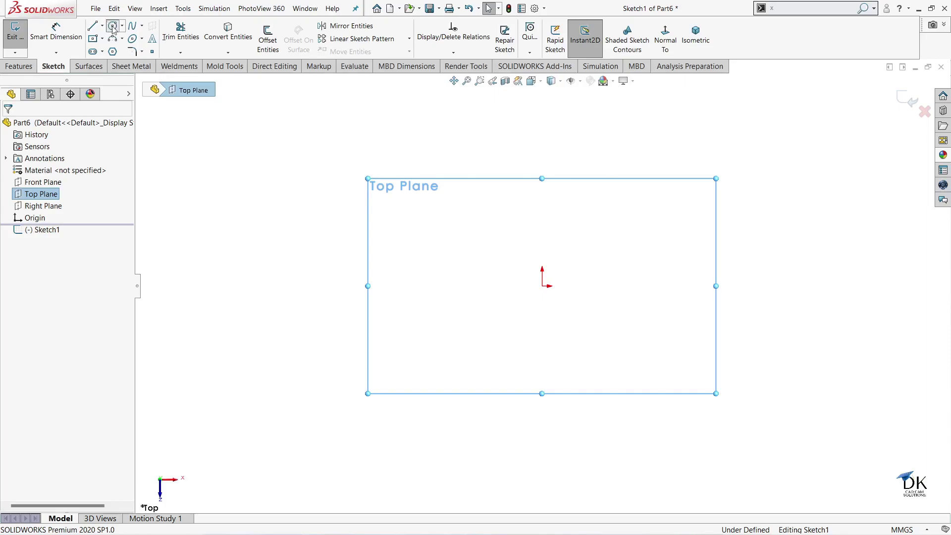
left_click(542, 286)
left_click(566, 336)
- Dimension the circle to a 20 mm diameter and exit the sketch
left_click(58, 26)
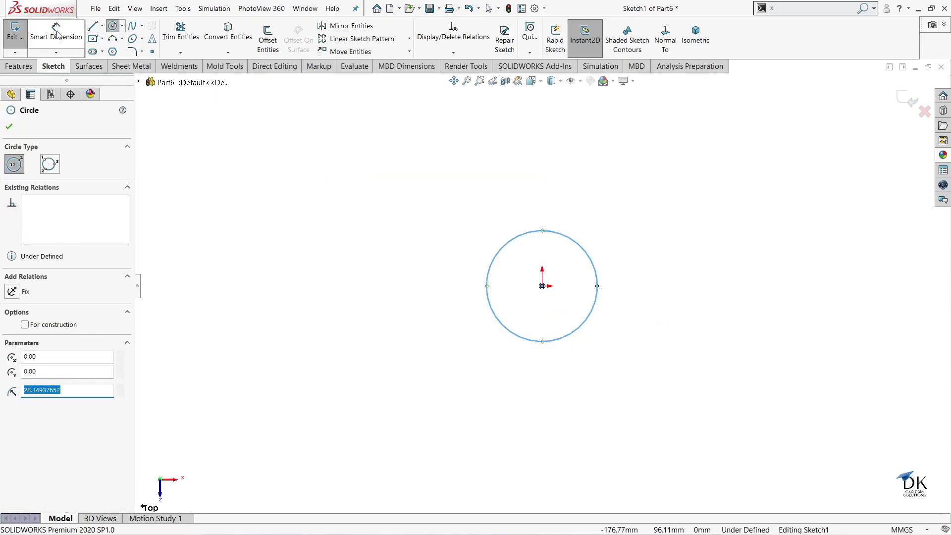
left_click(480, 216)
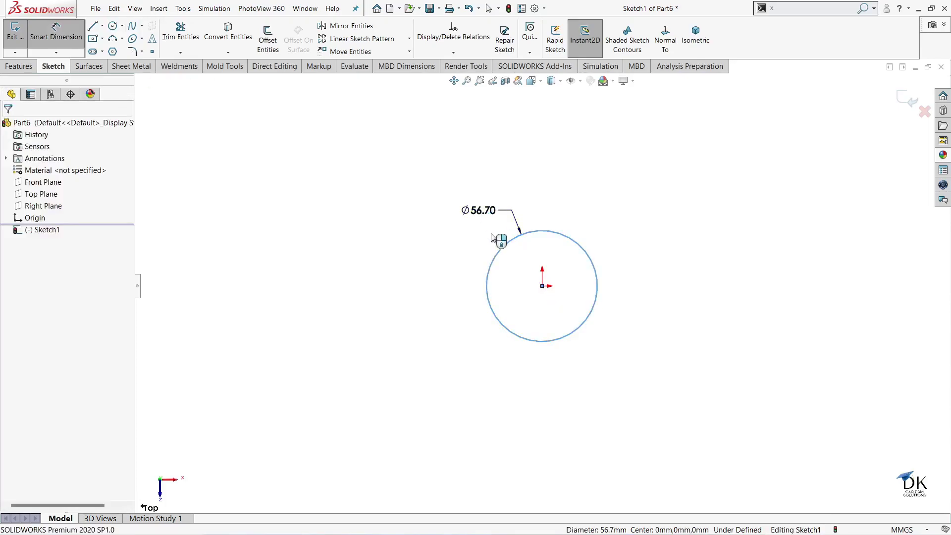
left_click(494, 234)
type("20")
key("Return")
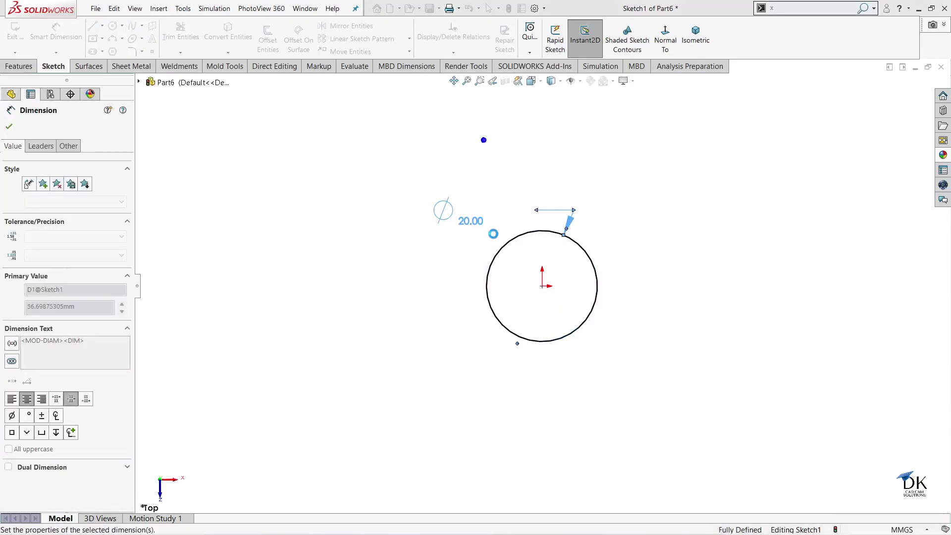
left_click(9, 126)
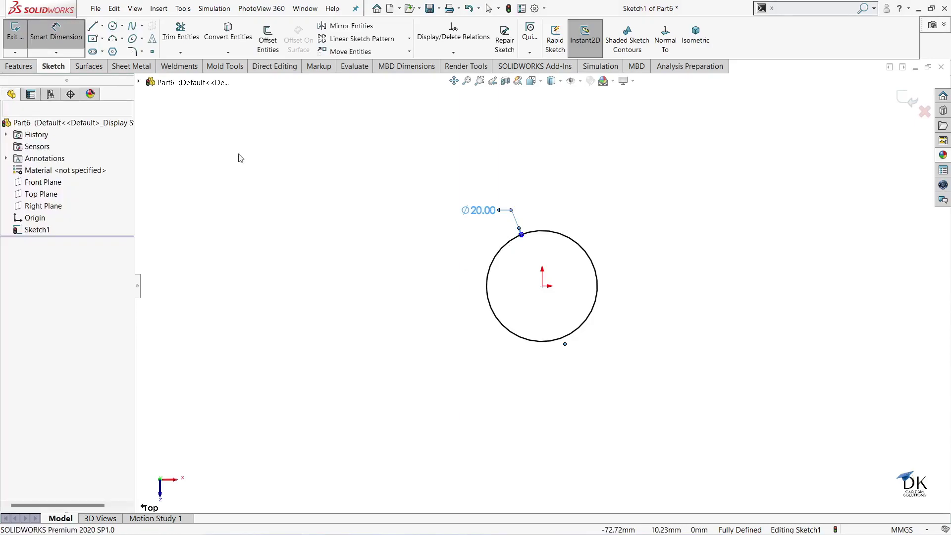
left_click(906, 97)
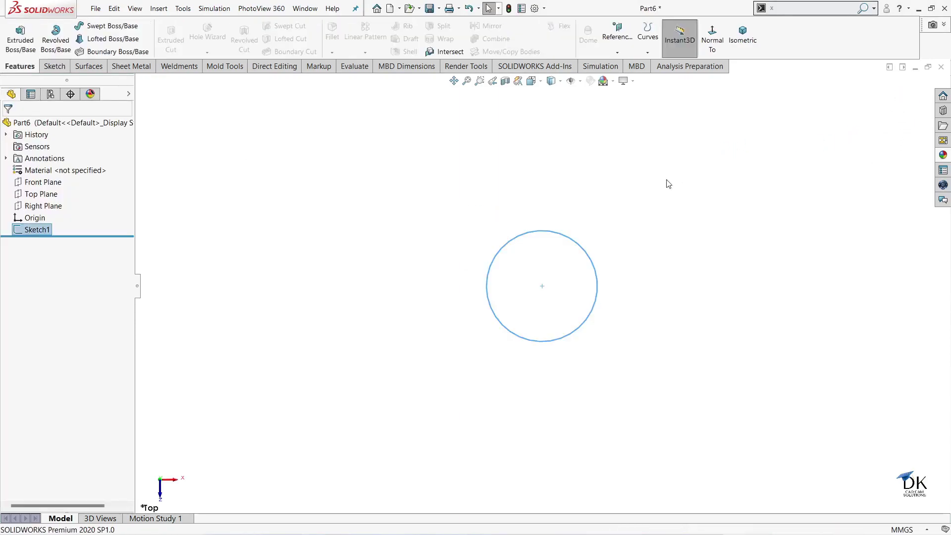
left_click(37, 38)
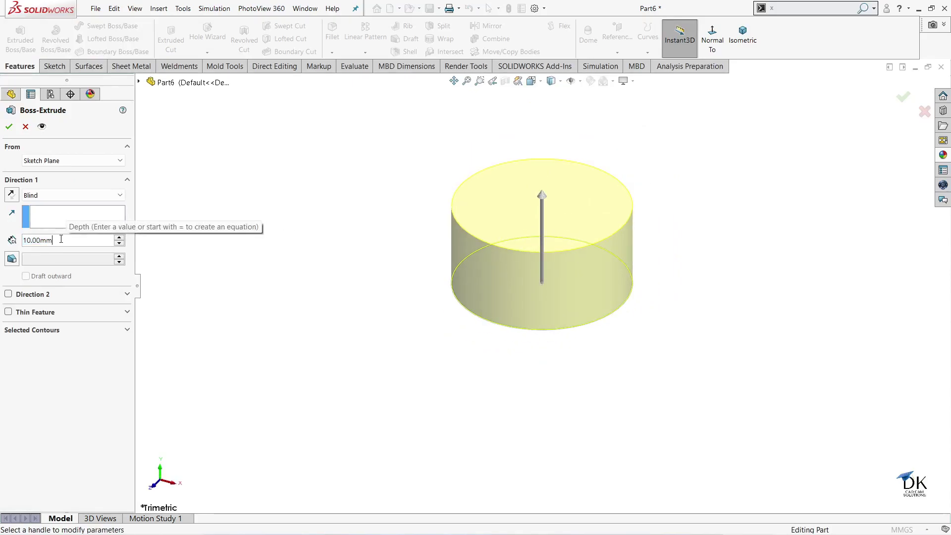
- Extrude the 20 mm circle to an 80 mm deep solid cylinder and tilt the view
left_click_drag(61, 240, 19, 239)
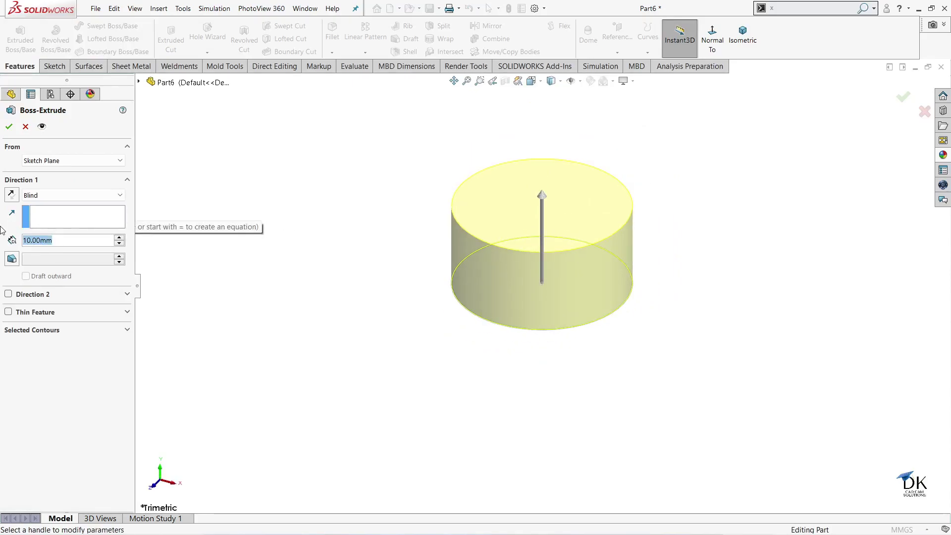
type("80")
key("Return")
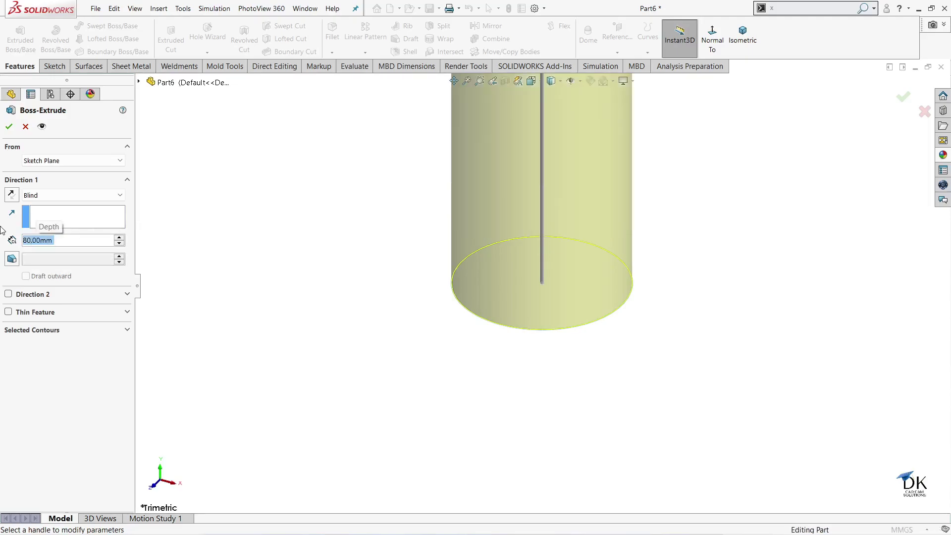
left_click(9, 127)
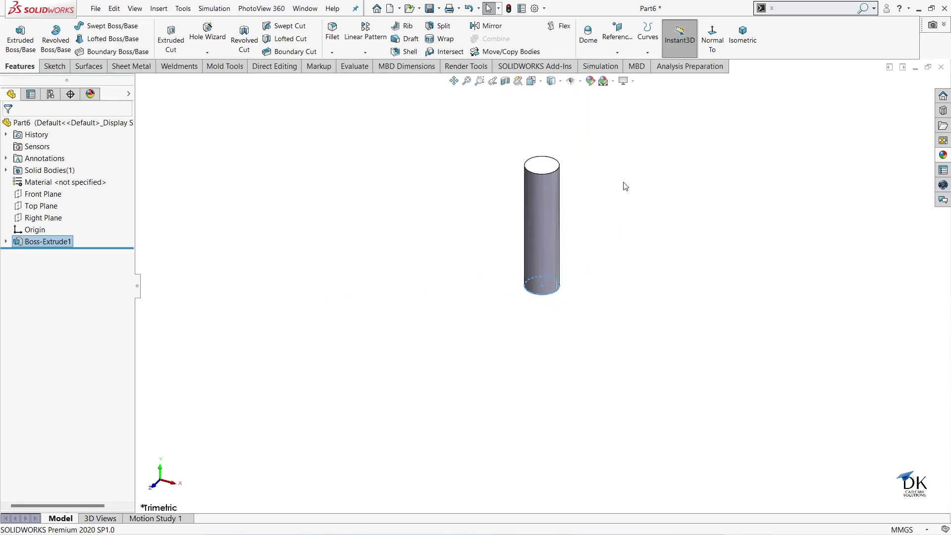
mouse_move(622, 185)
middle_mouse_down()
mouse_move(662, 244)
mouse_move(616, 248)
mouse_move(600, 195)
middle_mouse_up()
scroll(602, 198, "down", 2)
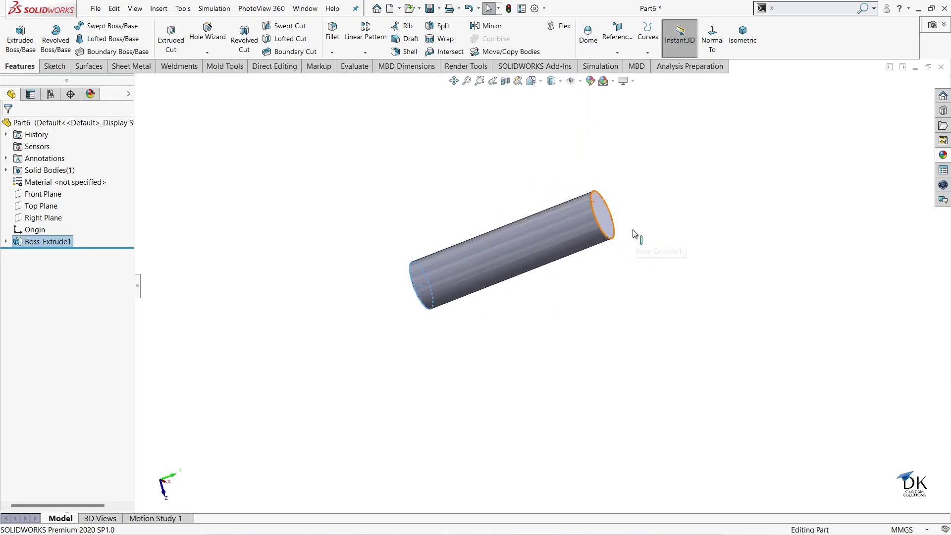
scroll(633, 235, "down", 2)
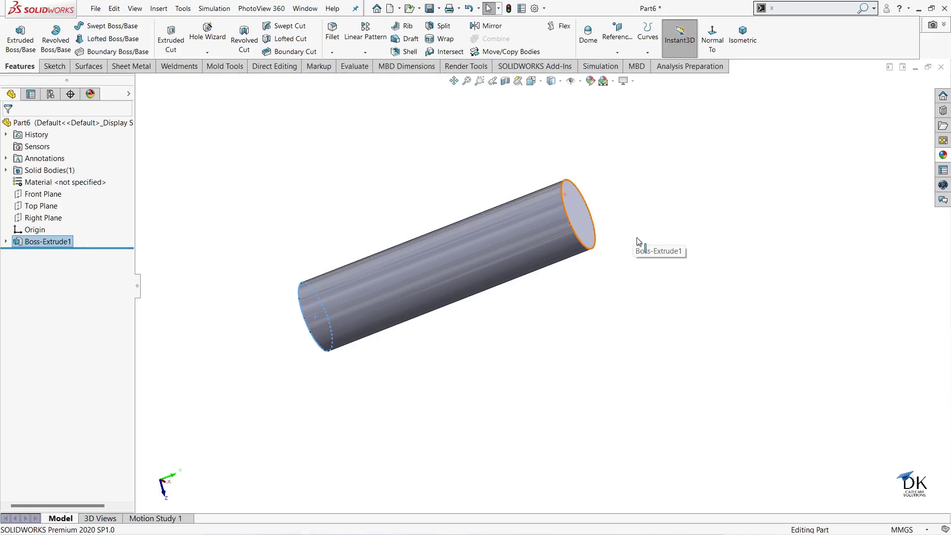
- Sketch a circle centred on the origin on the cylinder's end face
middle_click_drag(697, 272, 659, 296)
left_click(526, 234)
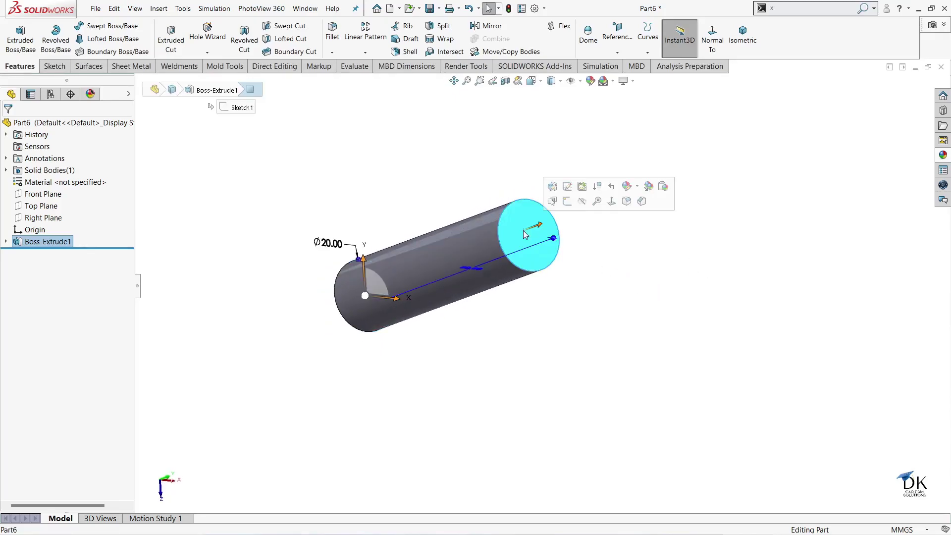
left_click(567, 200)
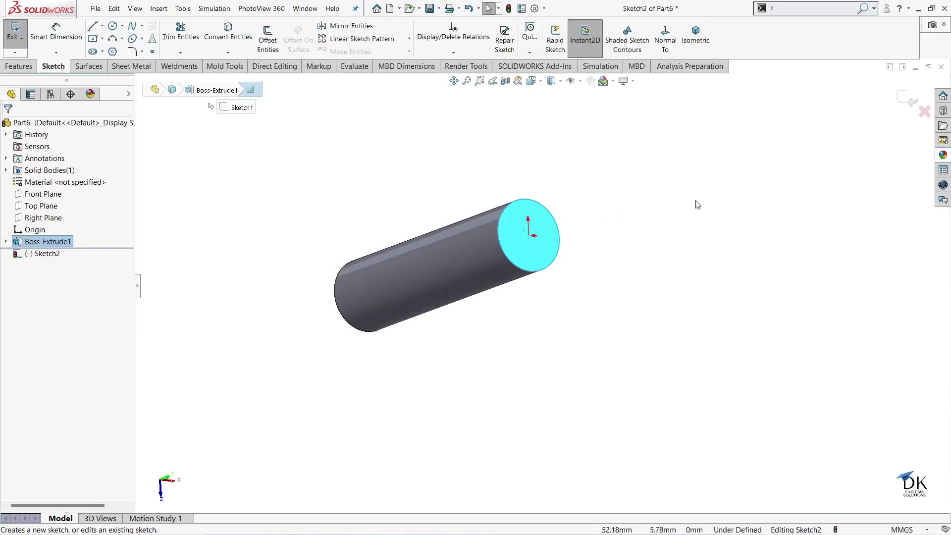
left_click(666, 39)
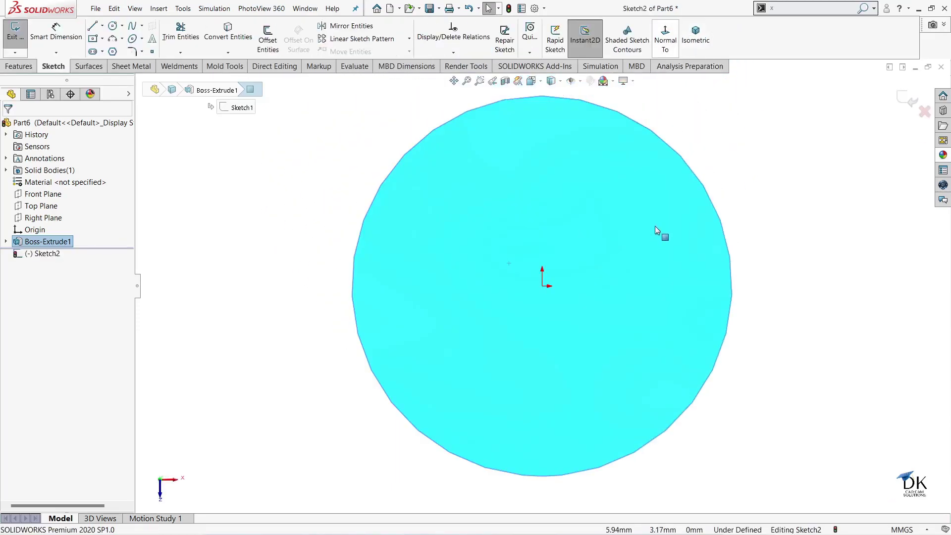
left_click(113, 25)
left_click_drag(543, 287, 733, 403)
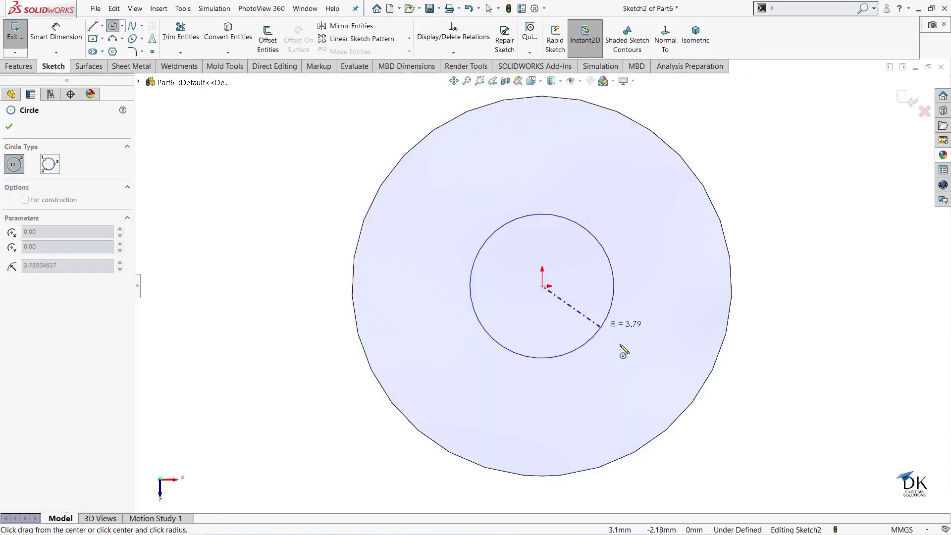
left_click(733, 402)
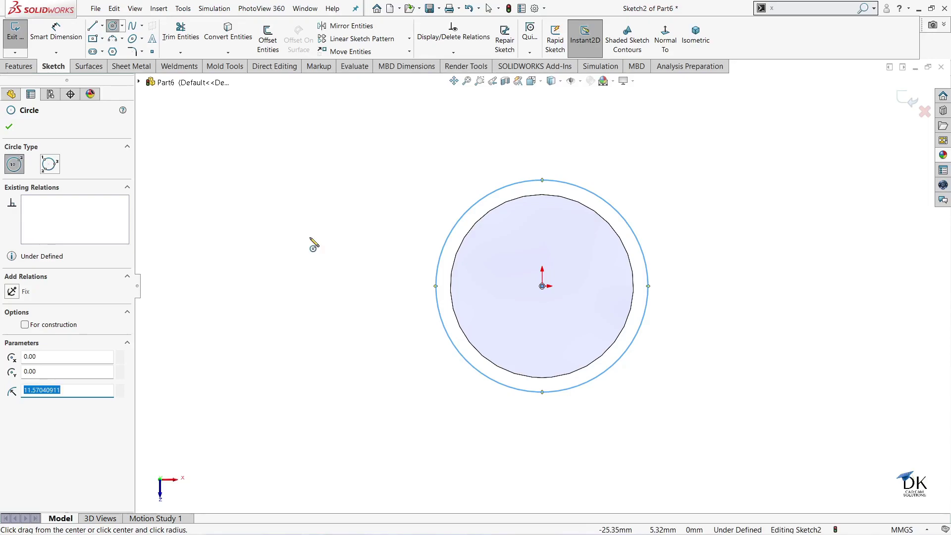
- Dimension the circle to 30 mm diameter and set up a boss extrusion from it
left_click(56, 31)
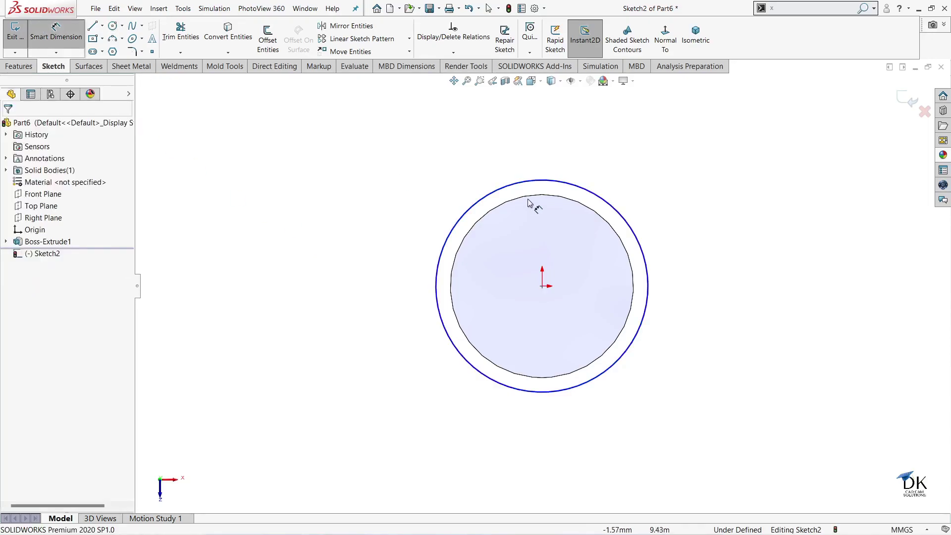
left_click(519, 184)
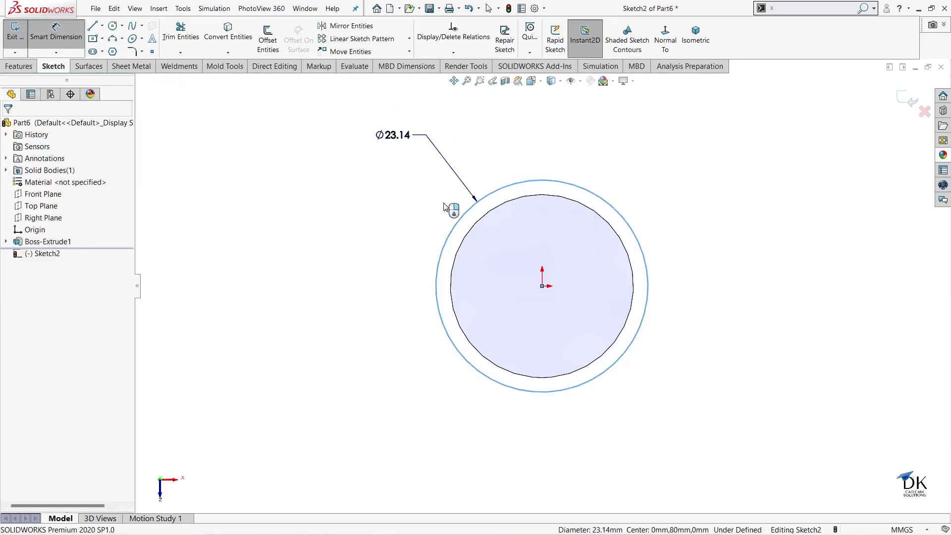
left_click(446, 164)
type("30")
key("Return")
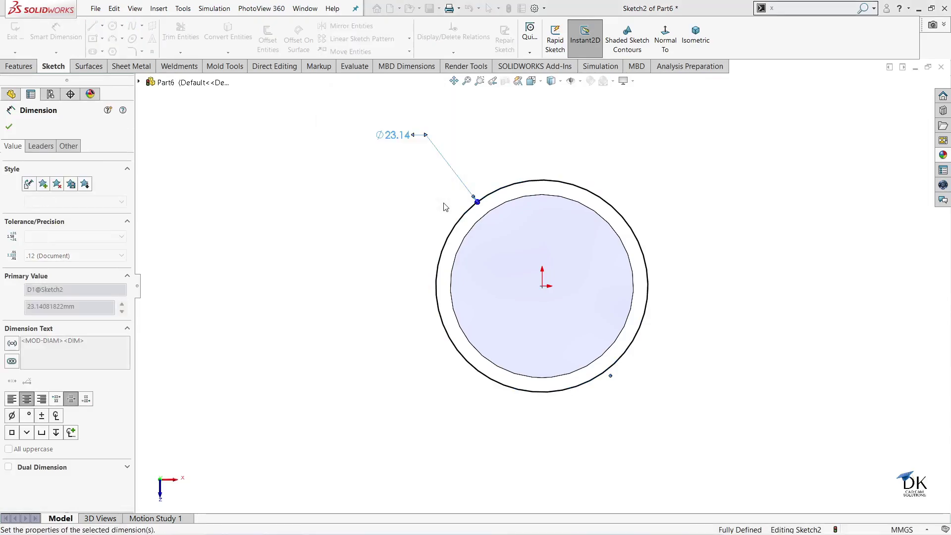
left_click(9, 126)
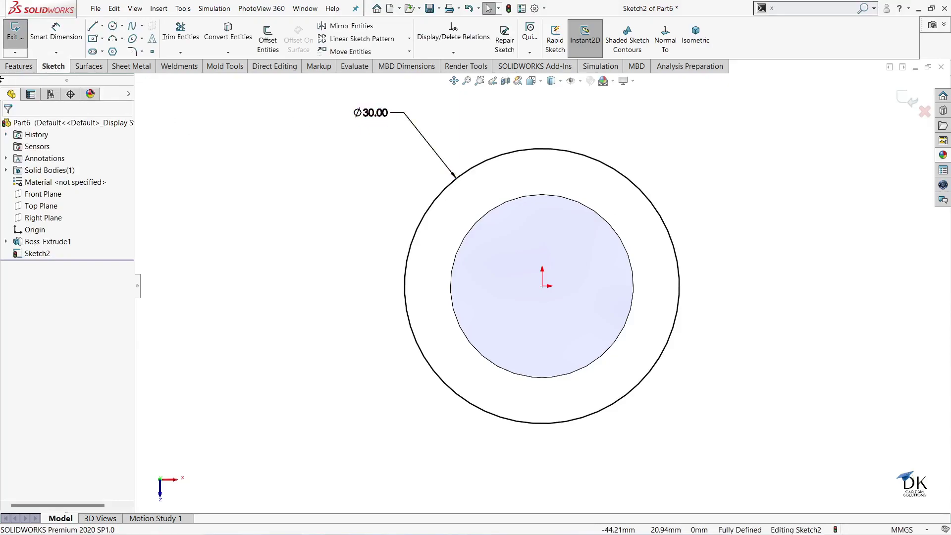
left_click(22, 66)
left_click(21, 37)
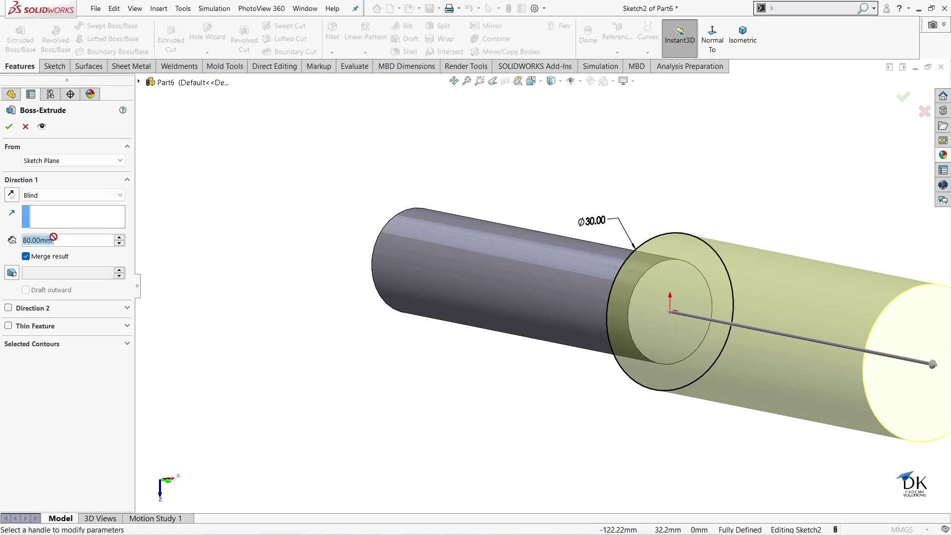
type("5")
key("Return")
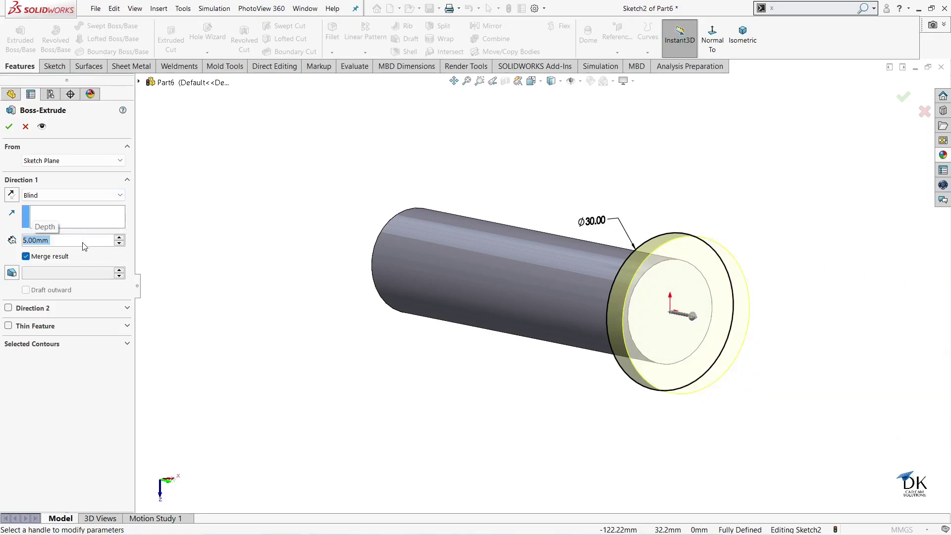
left_click(9, 127)
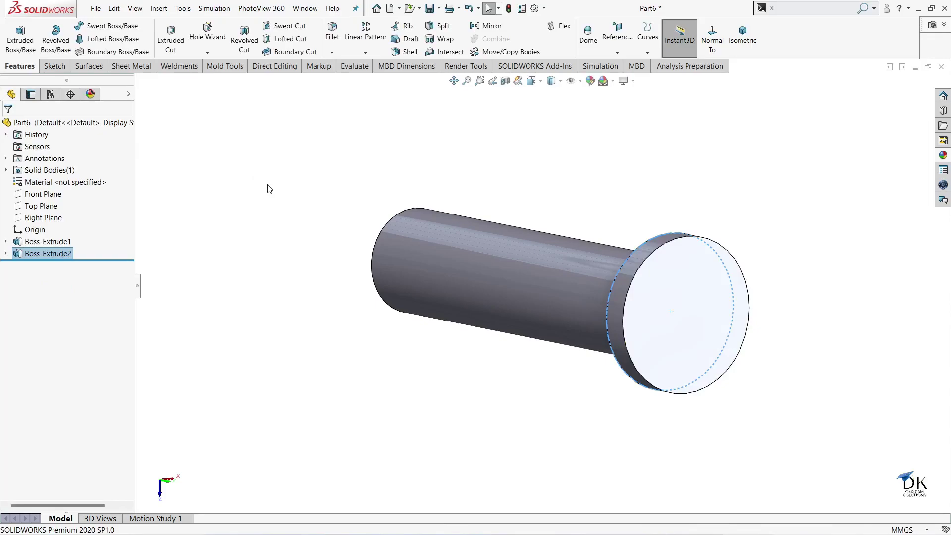
mouse_move(287, 197)
middle_mouse_down()
mouse_move(361, 256)
mouse_move(358, 271)
middle_mouse_up()
left_click(565, 185)
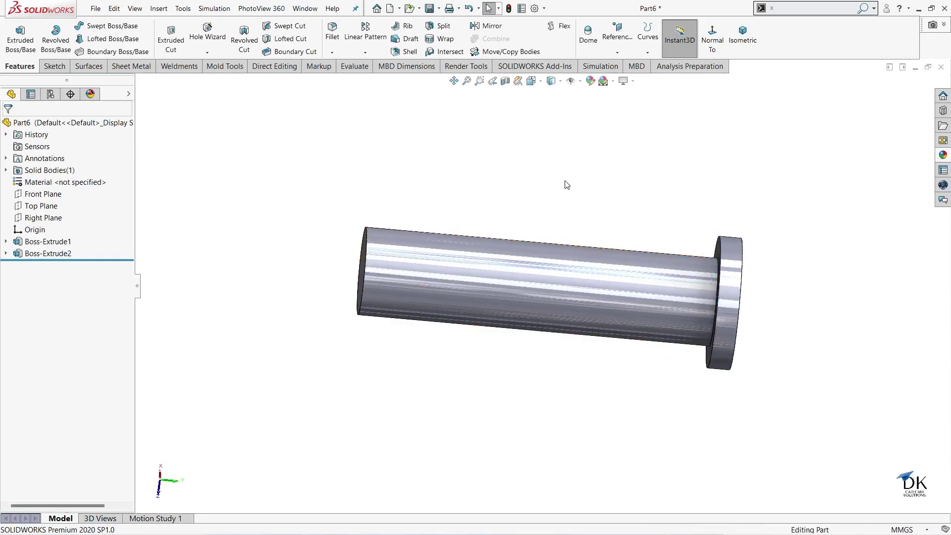
mouse_move(565, 185)
middle_mouse_down()
mouse_move(607, 181)
mouse_move(588, 181)
middle_mouse_up()
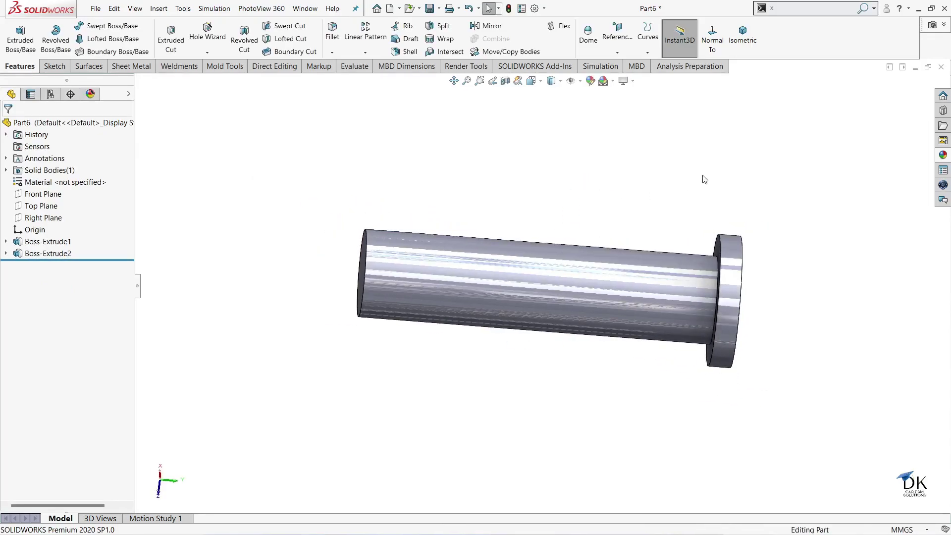
mouse_move(705, 178)
middle_mouse_down()
mouse_move(656, 157)
mouse_move(669, 159)
middle_mouse_up()
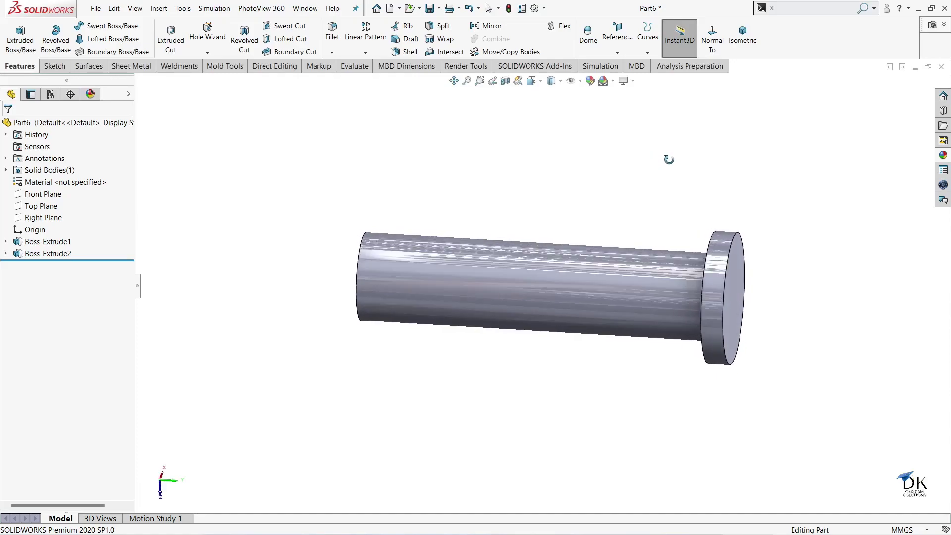
scroll(842, 285, "up", 3)
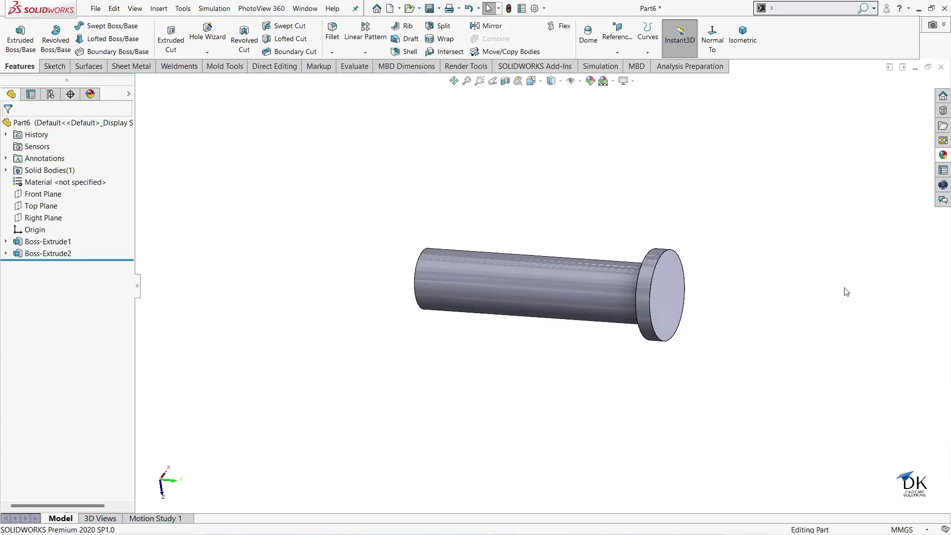
mouse_move(721, 237)
middle_mouse_down()
mouse_move(727, 218)
mouse_move(703, 297)
mouse_move(733, 283)
middle_mouse_up()
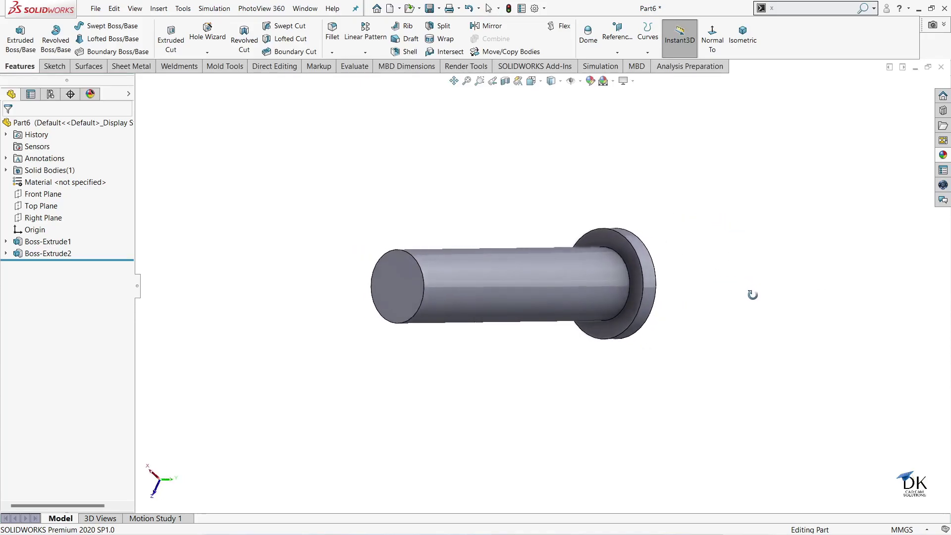
- Sketch a circle centred on the origin on the shaft's other end face
middle_click_drag(329, 306, 430, 282)
left_click(423, 281)
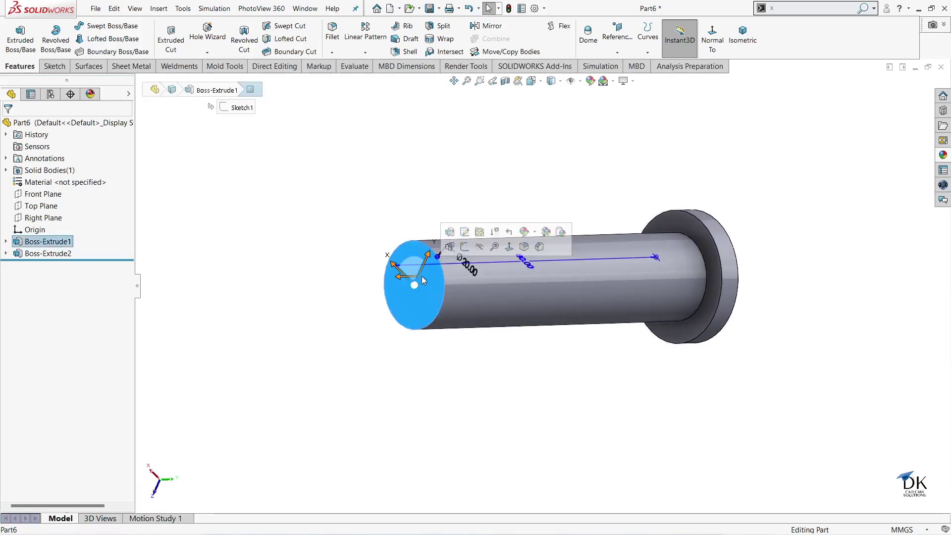
left_click(468, 250)
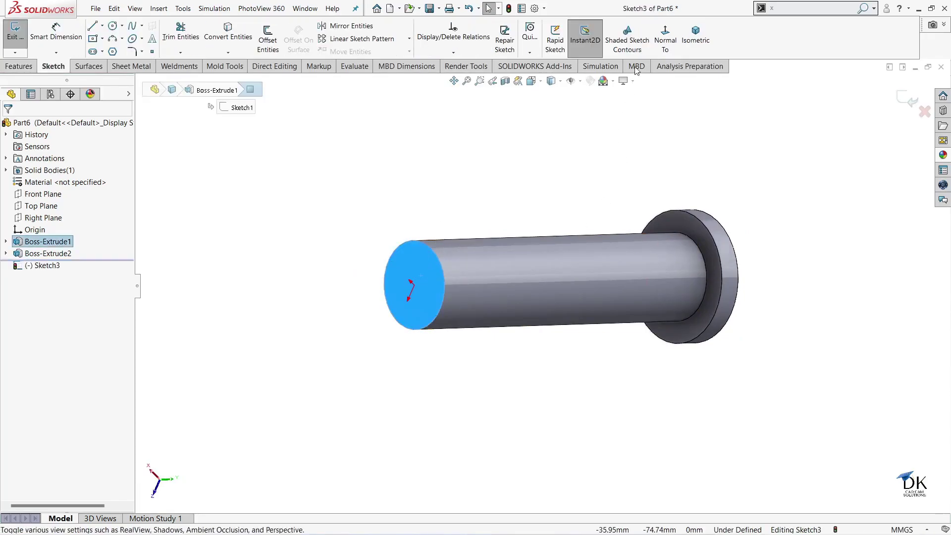
left_click(664, 35)
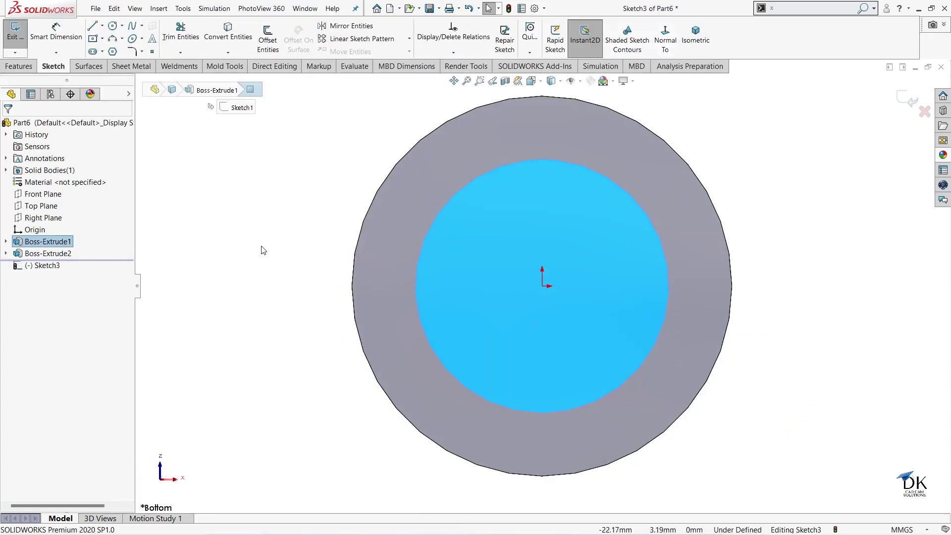
left_click(113, 26)
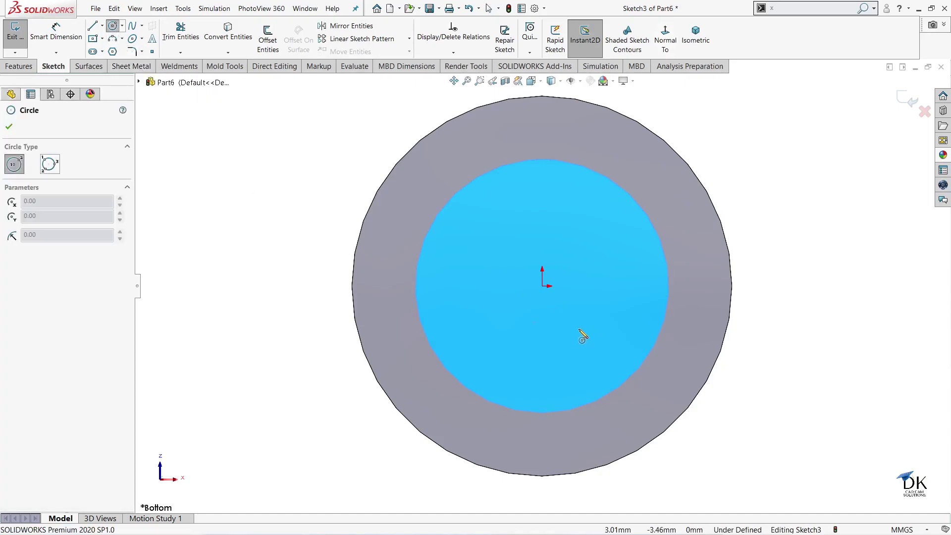
left_click(542, 286)
left_click(610, 339)
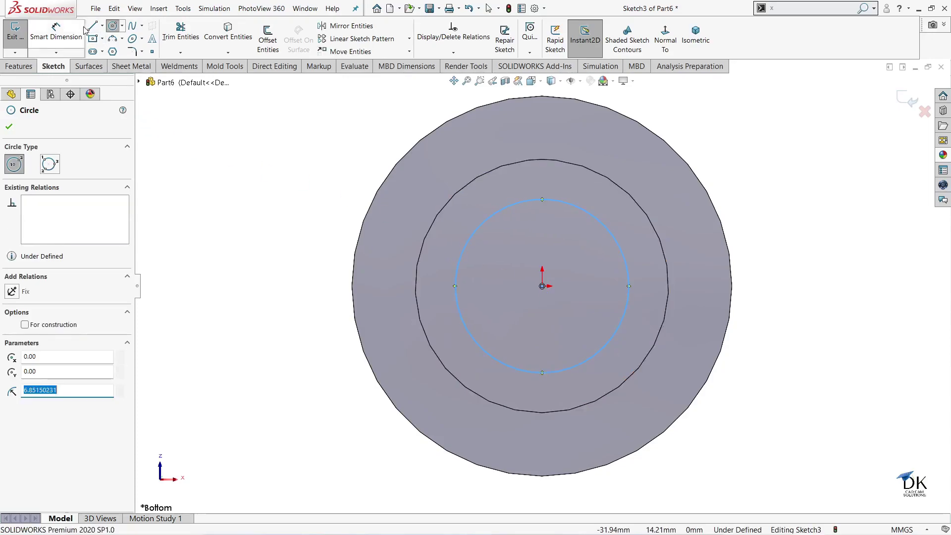
key("Escape")
- Dimension the circle to 18 mm diameter and switch to an angled 3D view
left_click(472, 238)
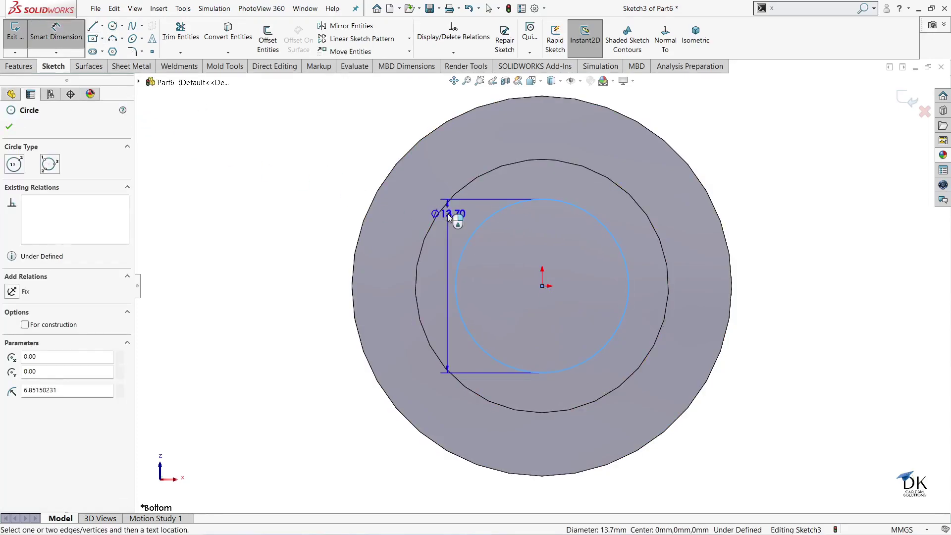
left_click(447, 213)
type("16")
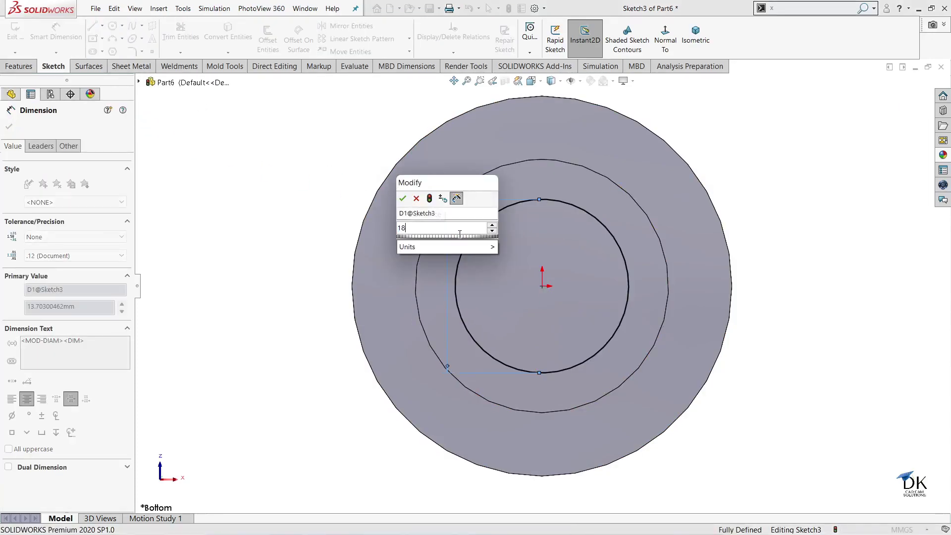
key("Return")
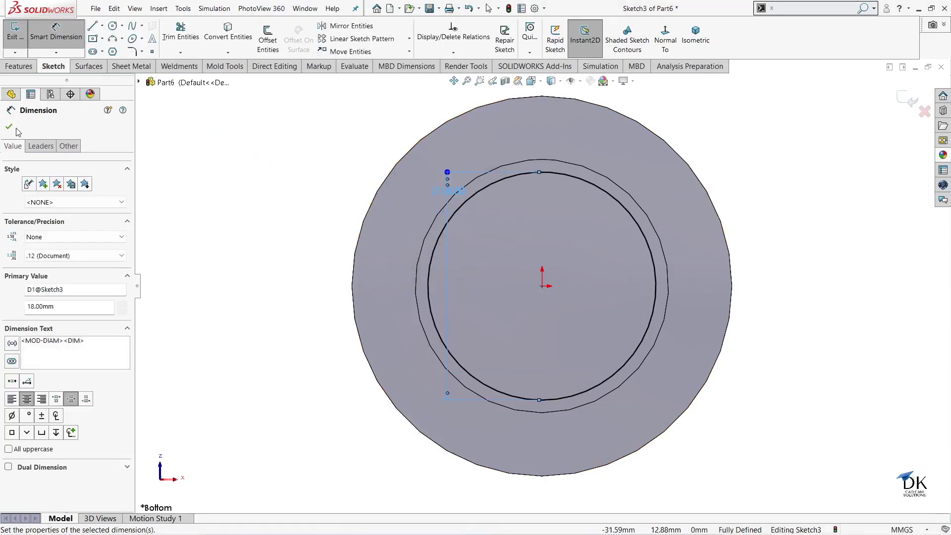
left_click(11, 128)
key("z")
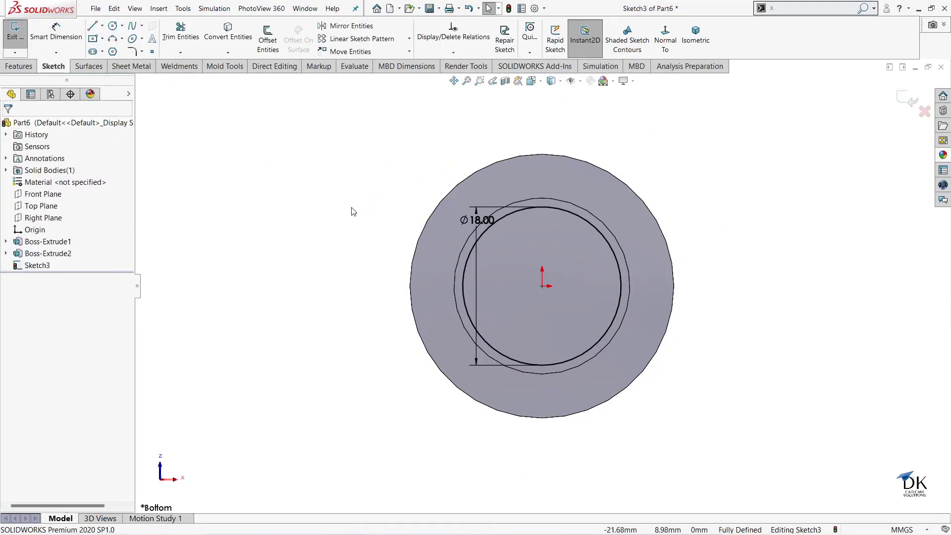
key("ctrl+shift+z")
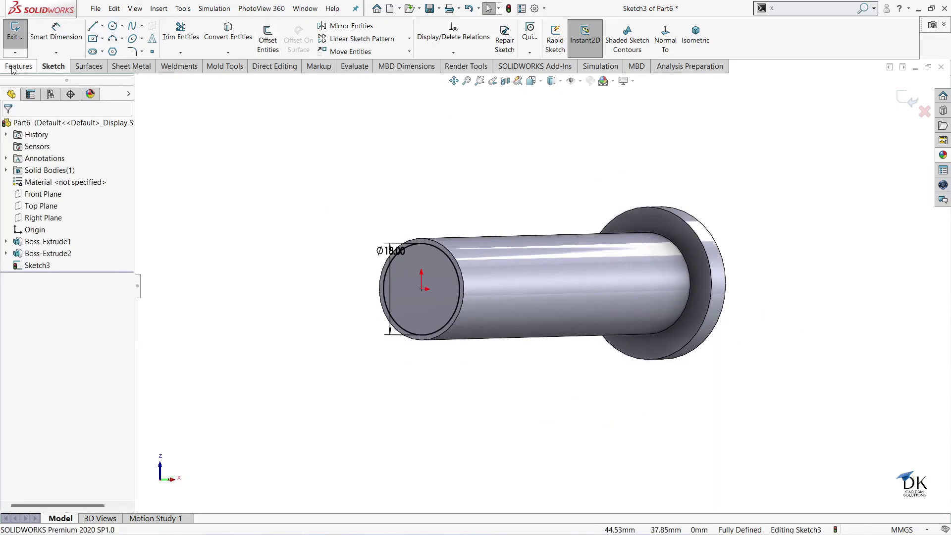
- Extrude the 18 mm circle 25 mm into a stub as Boss-Extrude3
left_click(14, 67)
left_click(20, 37)
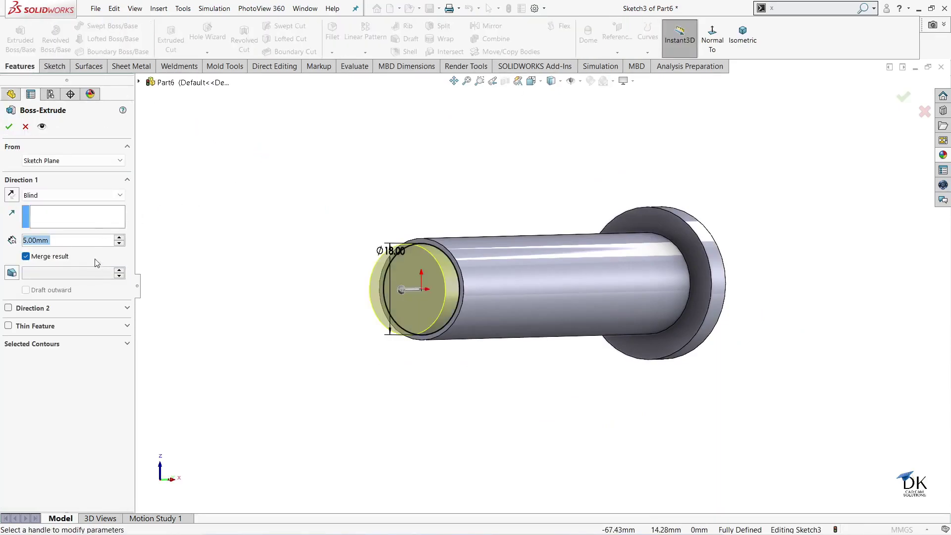
type("25")
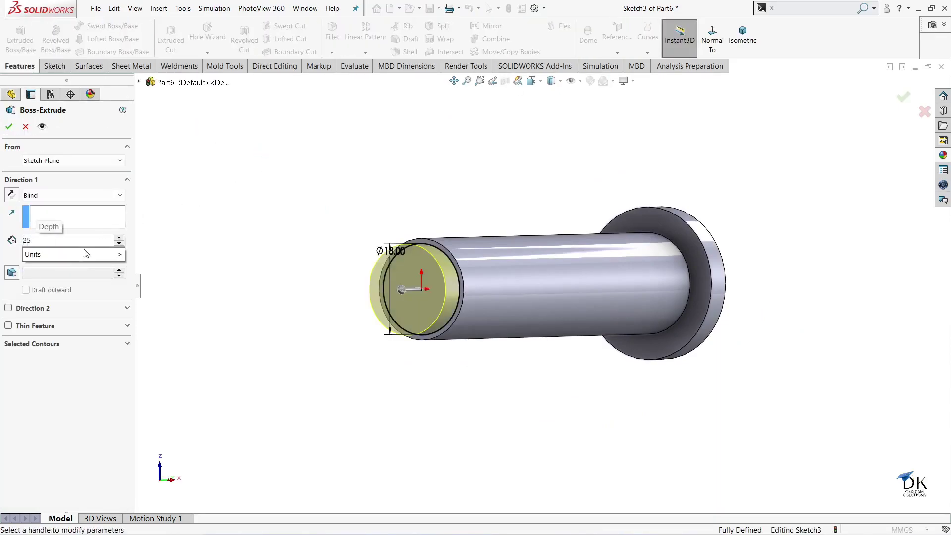
key("Return")
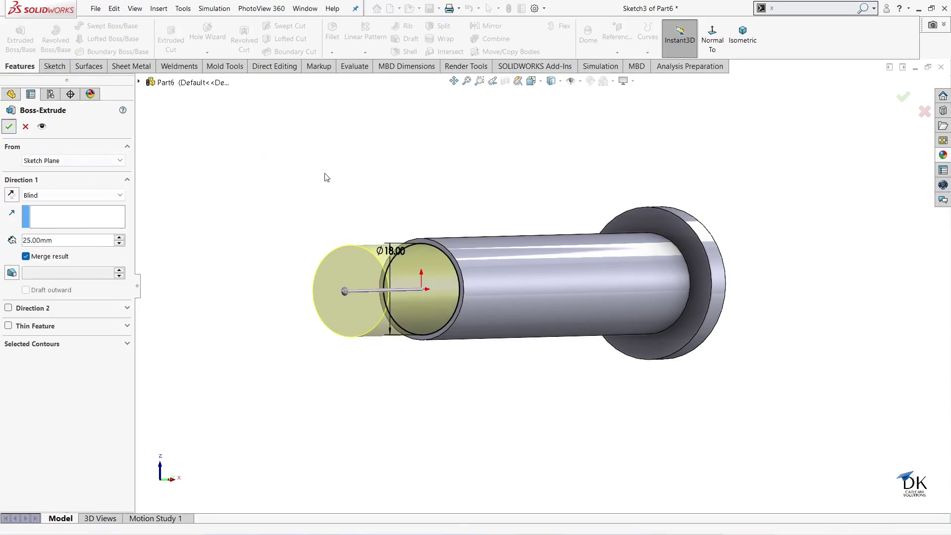
key("Return")
mouse_move(329, 176)
middle_mouse_down()
mouse_move(439, 174)
mouse_move(402, 169)
middle_mouse_up()
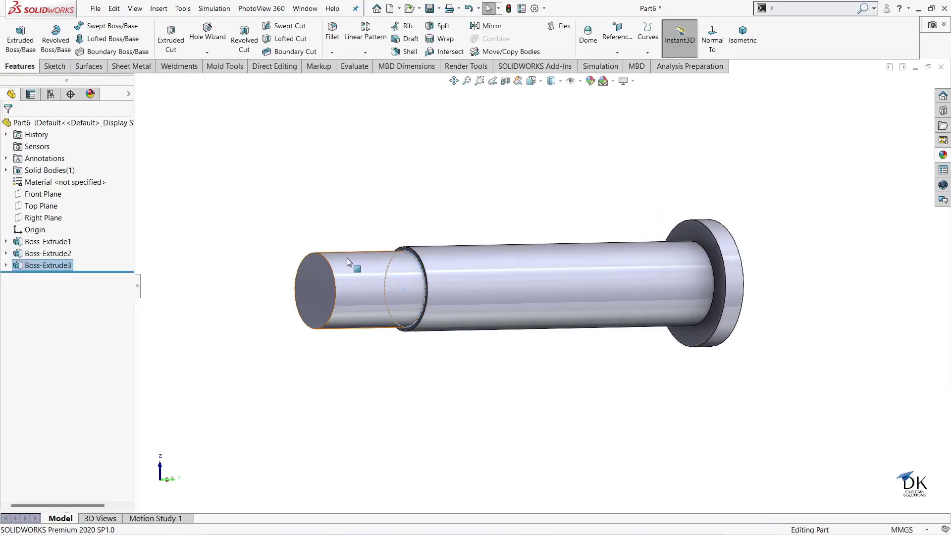
- Bevel the stub's outer end edge with a 2 mm × 45° chamfer
left_click(333, 53)
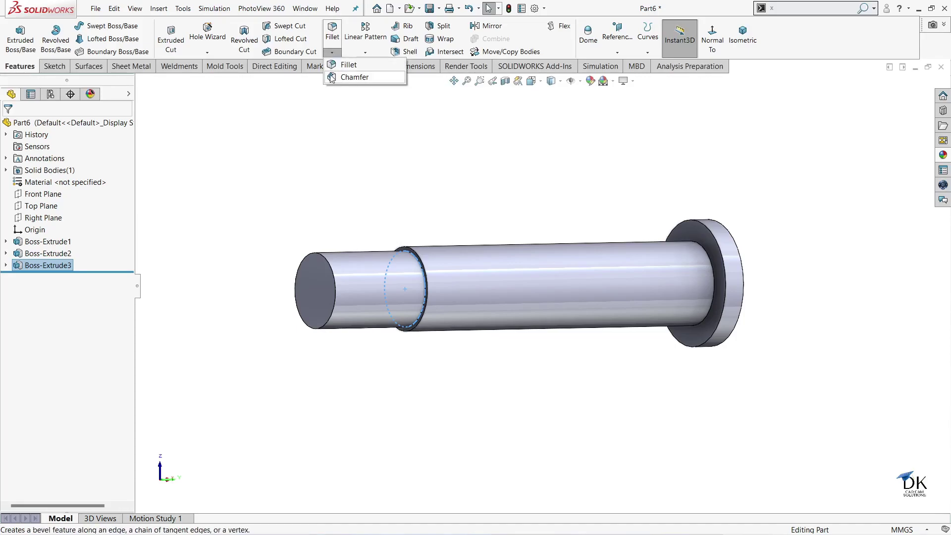
left_click(353, 78)
left_click(327, 266)
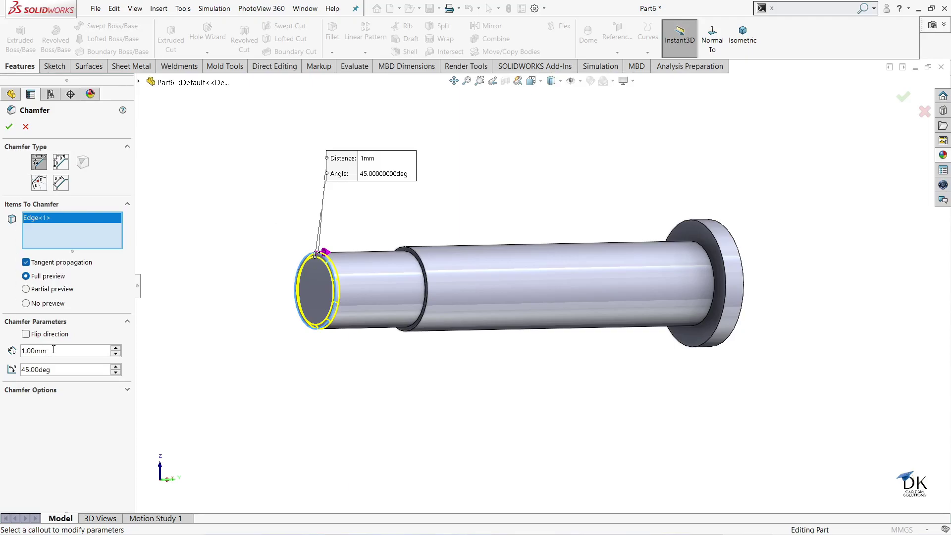
type("2")
key("Return")
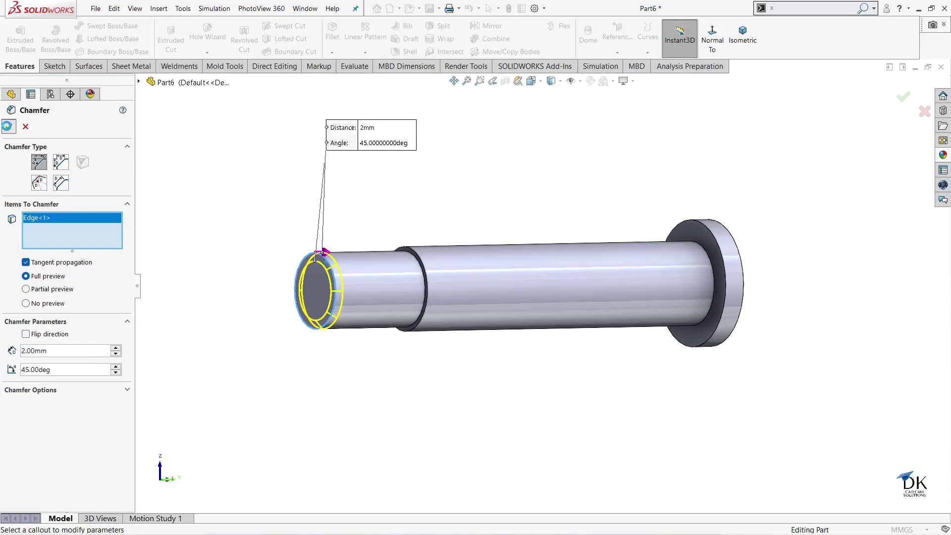
key("Return")
scroll(489, 167, "up", 3)
mouse_move(488, 167)
middle_mouse_down()
mouse_move(461, 166)
mouse_move(494, 286)
middle_mouse_up()
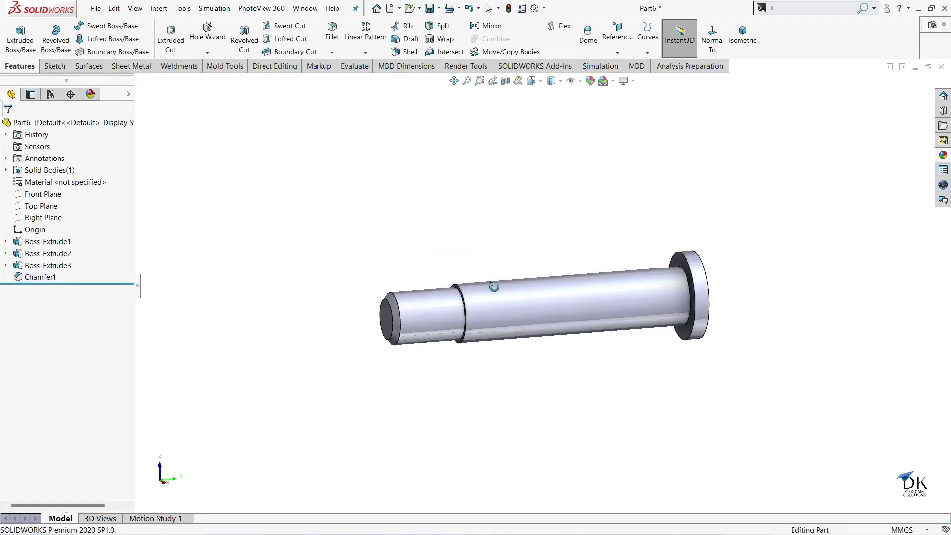
scroll(474, 346, "down", 1)
scroll(441, 318, "down", 3)
scroll(441, 318, "down", 2)
scroll(435, 289, "down", 1)
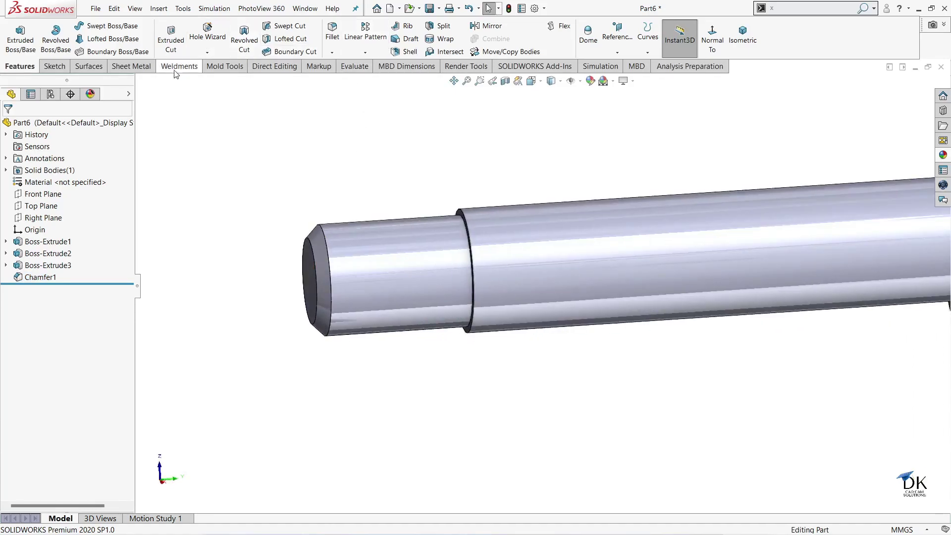
- Start a thread feature on the stub, beginning at the shoulder edge
left_click(207, 54)
left_click(212, 91)
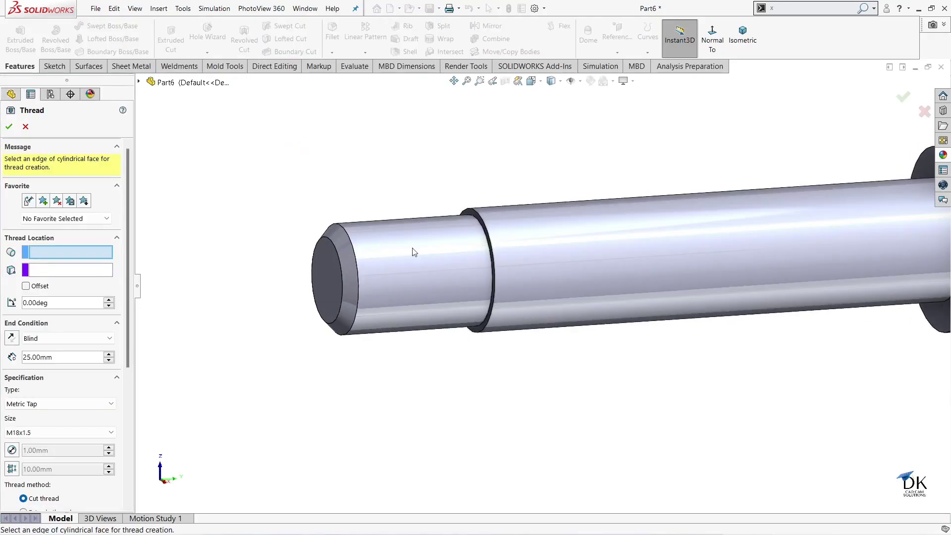
scroll(476, 262, "down", 2)
scroll(484, 248, "down", 2)
left_click(489, 218)
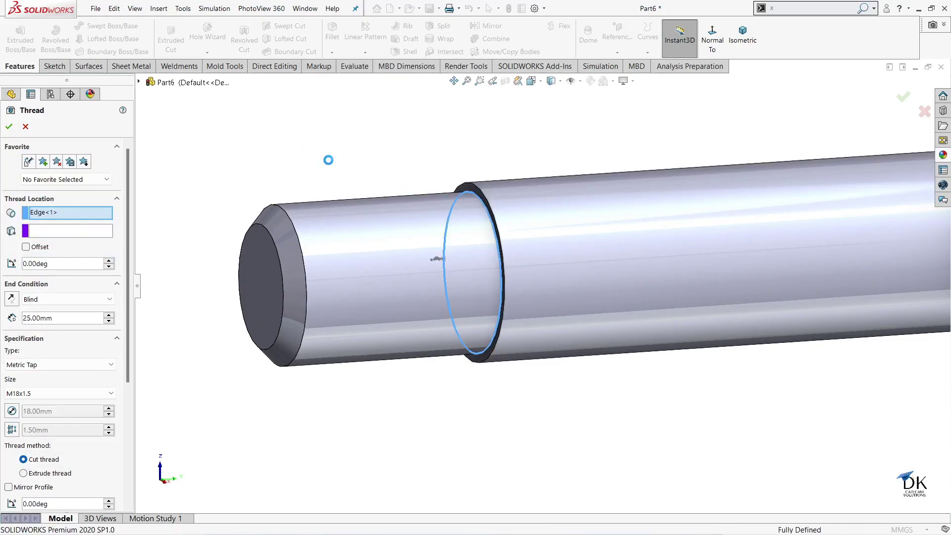
- Run the thread up to the stub's end face as an M18x1.5 Metric Die thread
left_click(72, 300)
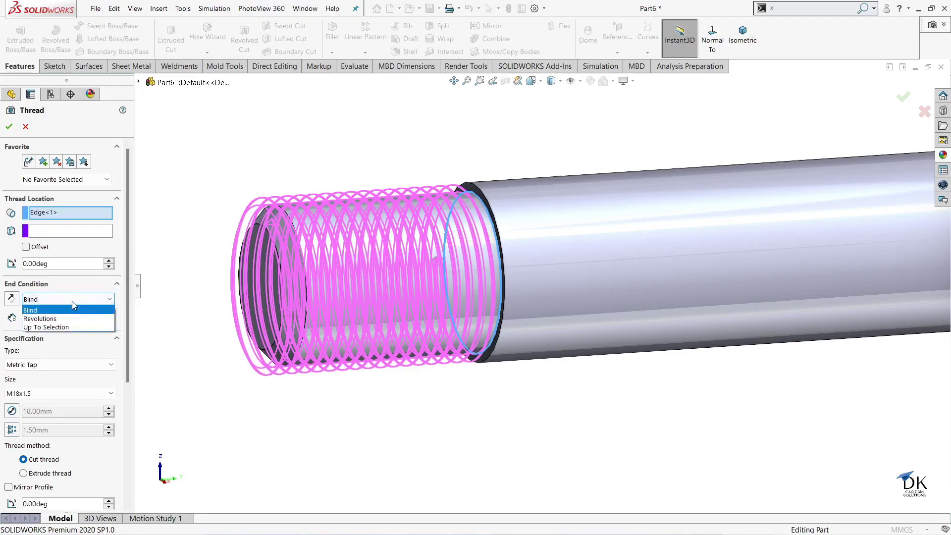
left_click(74, 325)
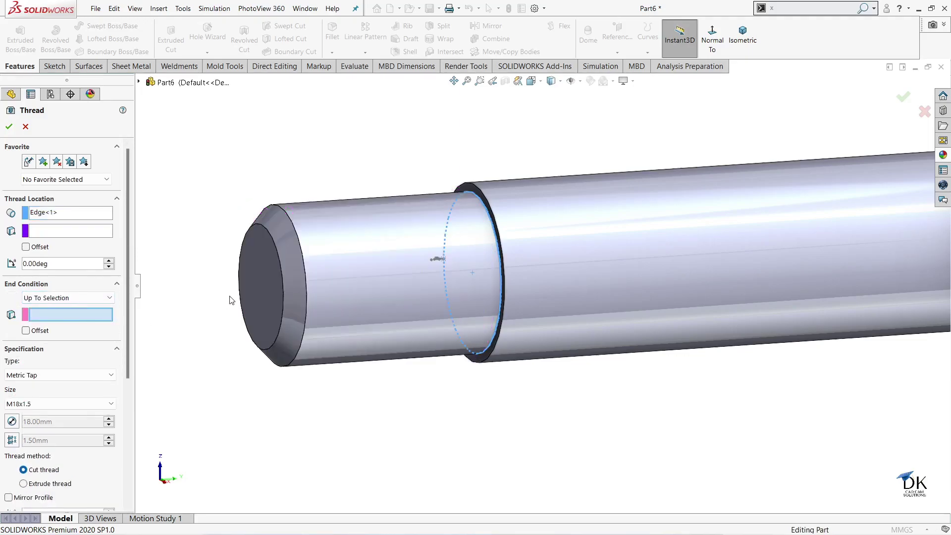
left_click(263, 270)
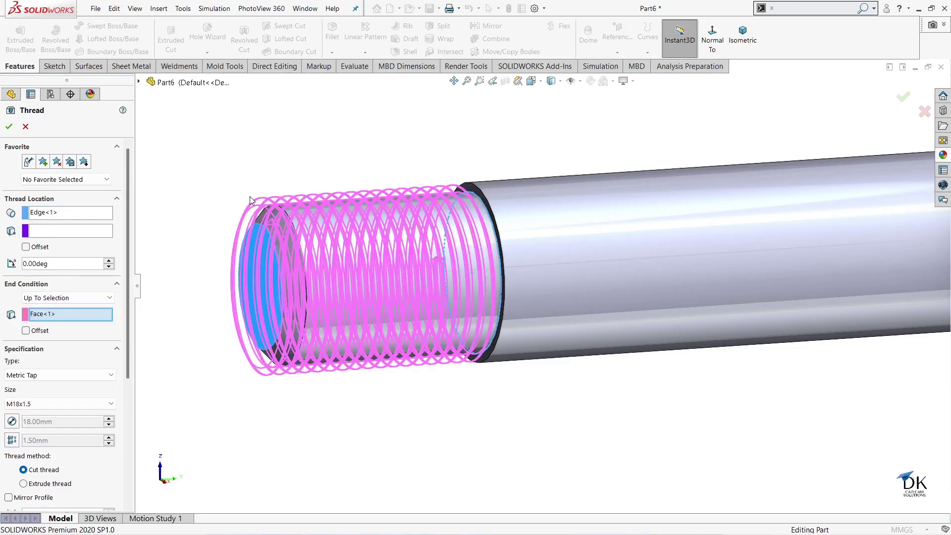
mouse_move(276, 176)
middle_mouse_down()
mouse_move(308, 155)
mouse_move(323, 161)
middle_mouse_up()
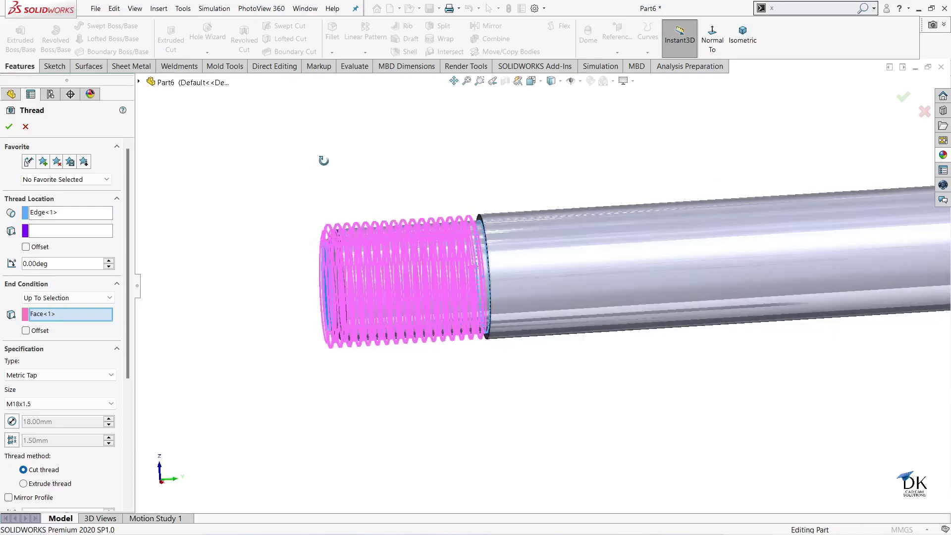
left_click(59, 375)
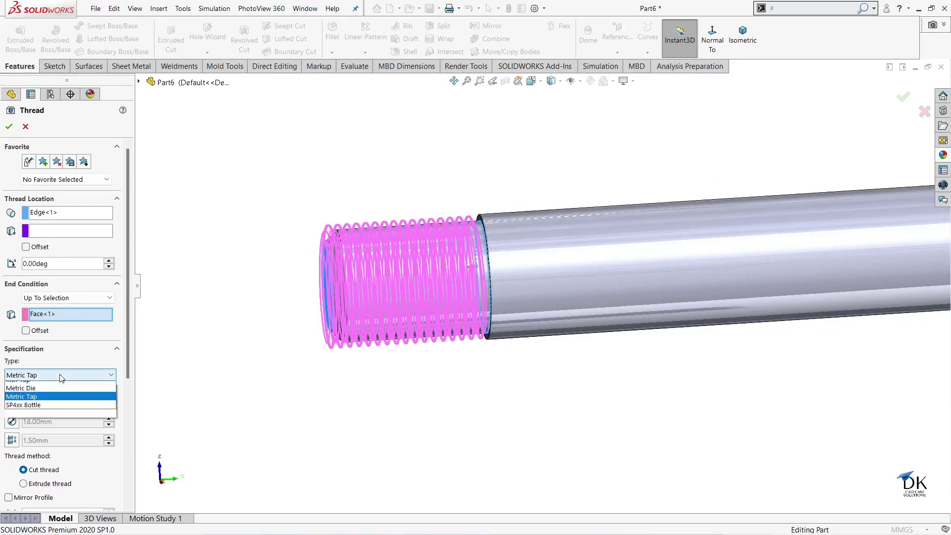
left_click(30, 403)
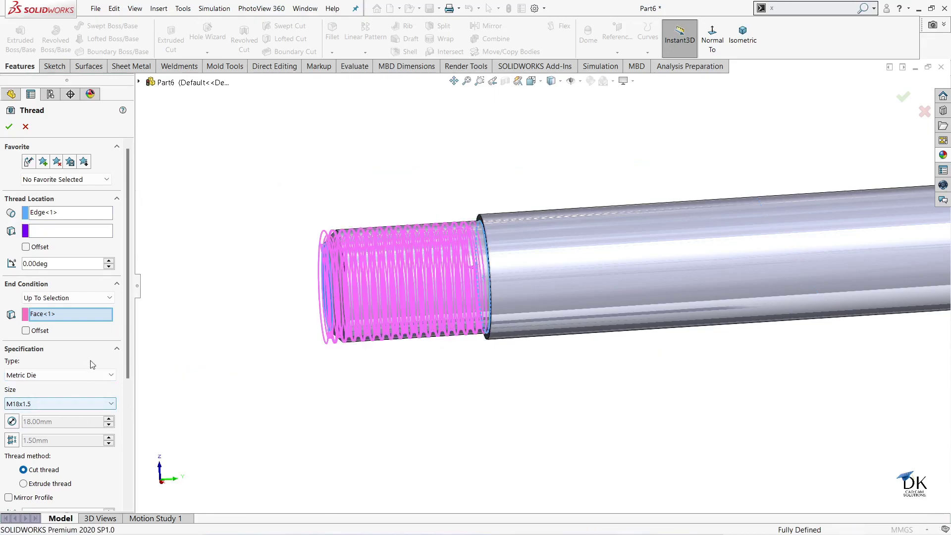
left_click(9, 127)
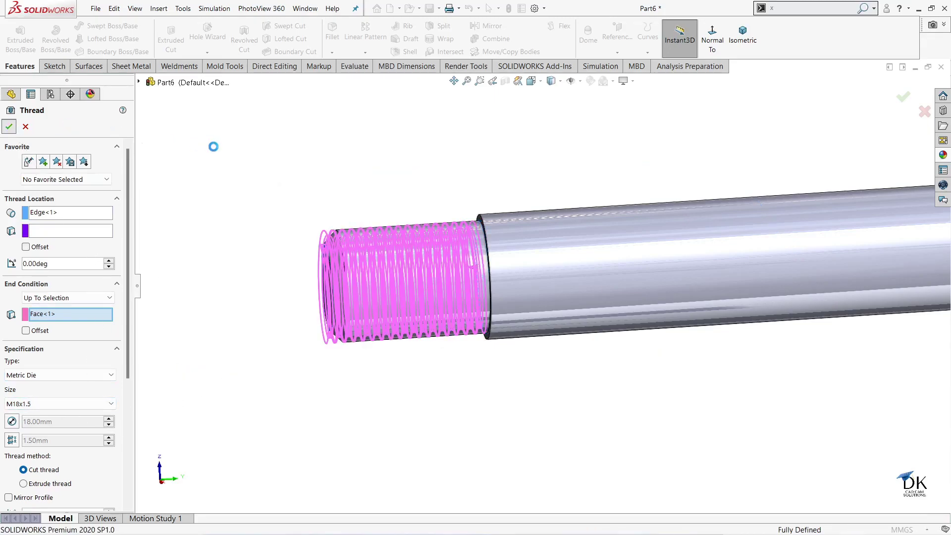
- Sketch on Thread1's profile and convert its edges into the new sketch
mouse_move(257, 157)
middle_mouse_down()
mouse_move(257, 210)
mouse_move(316, 325)
mouse_move(217, 221)
mouse_move(377, 364)
middle_mouse_up()
scroll(652, 420, "up", 3)
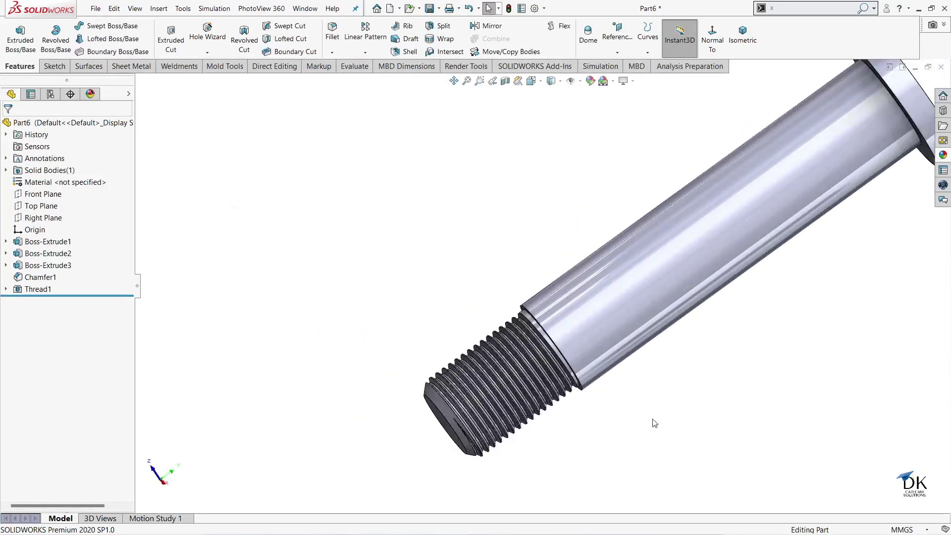
mouse_move(652, 421)
middle_mouse_down()
mouse_move(590, 272)
mouse_move(632, 416)
middle_mouse_up()
scroll(614, 386, "up", 2)
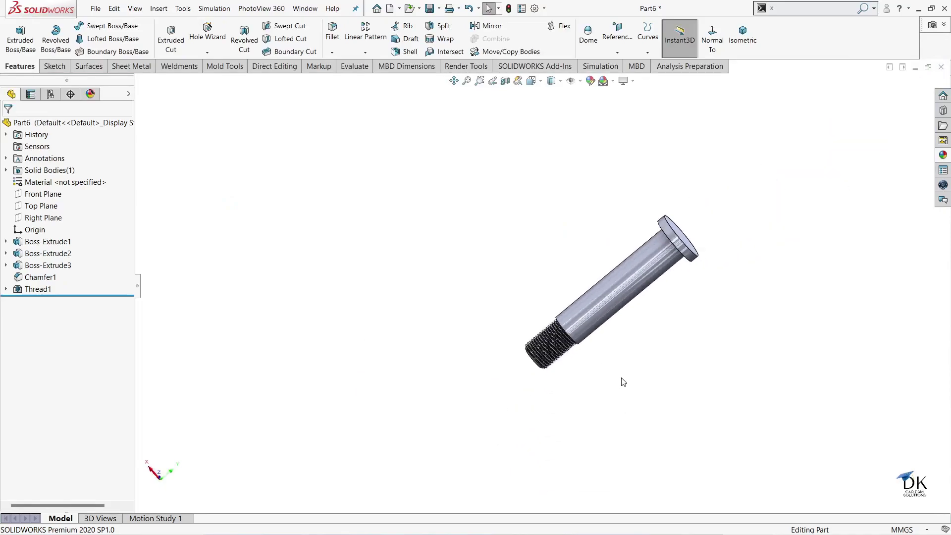
mouse_move(622, 382)
middle_mouse_down()
mouse_move(572, 223)
mouse_move(565, 382)
mouse_move(578, 341)
middle_mouse_up()
scroll(577, 341, "down", 2)
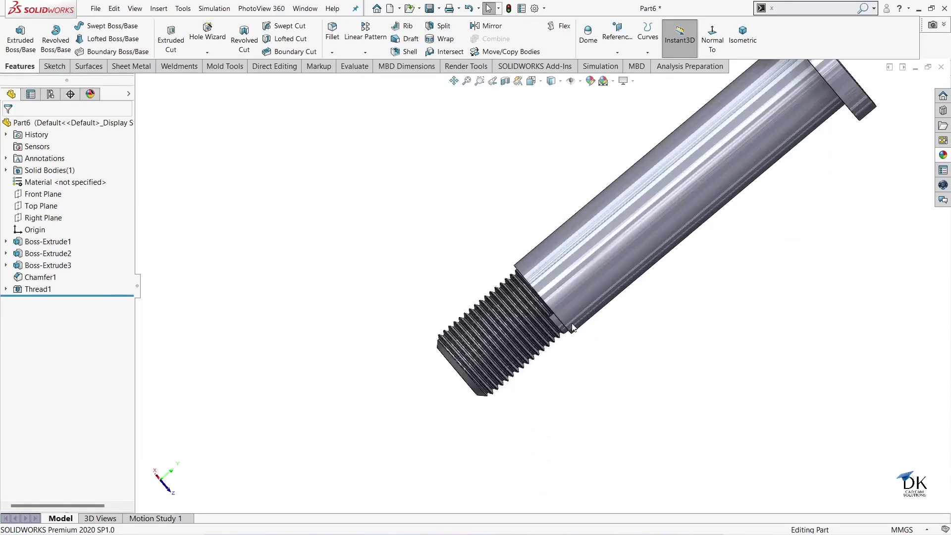
scroll(575, 347, "down", 3)
scroll(576, 346, "down", 2)
scroll(590, 337, "down", 2)
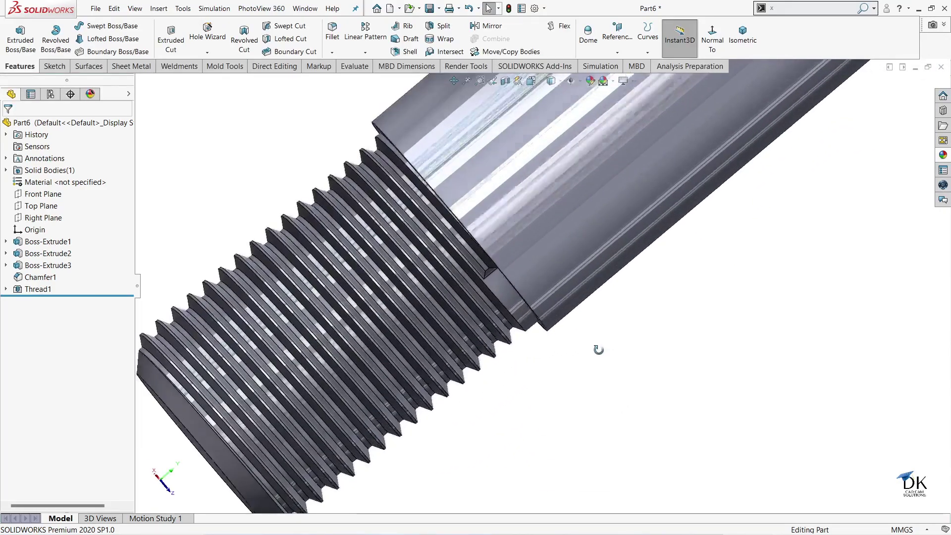
scroll(599, 347, "down", 2)
scroll(545, 317, "down", 1)
scroll(533, 301, "down", 1)
left_click(533, 301)
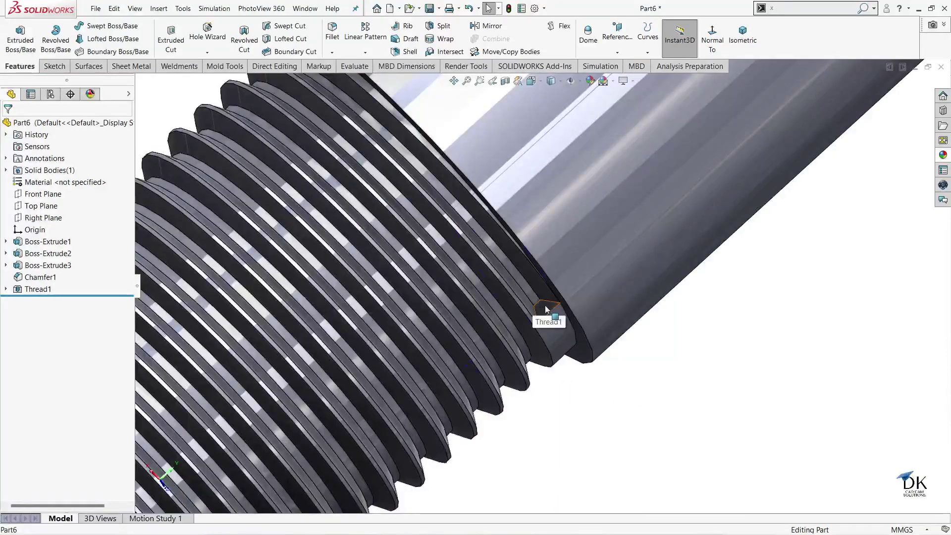
left_click(590, 274)
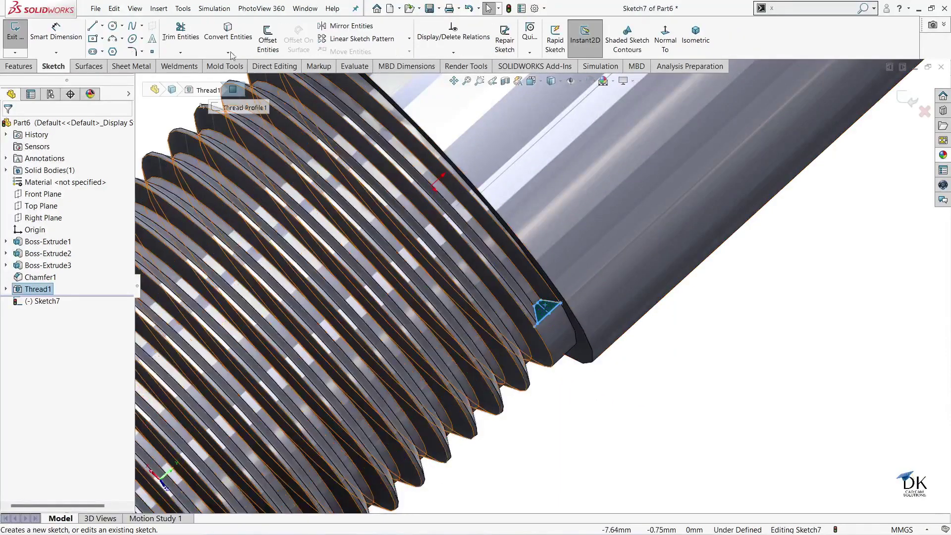
left_click(219, 34)
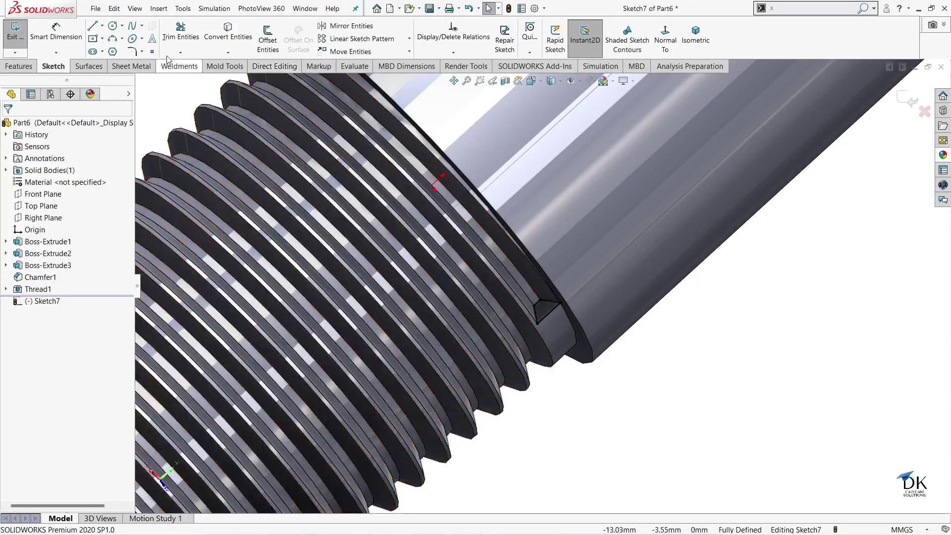
- Cut-extrude the converted thread profile to trim the thread end at the shoulder
left_click(25, 65)
left_click(20, 37)
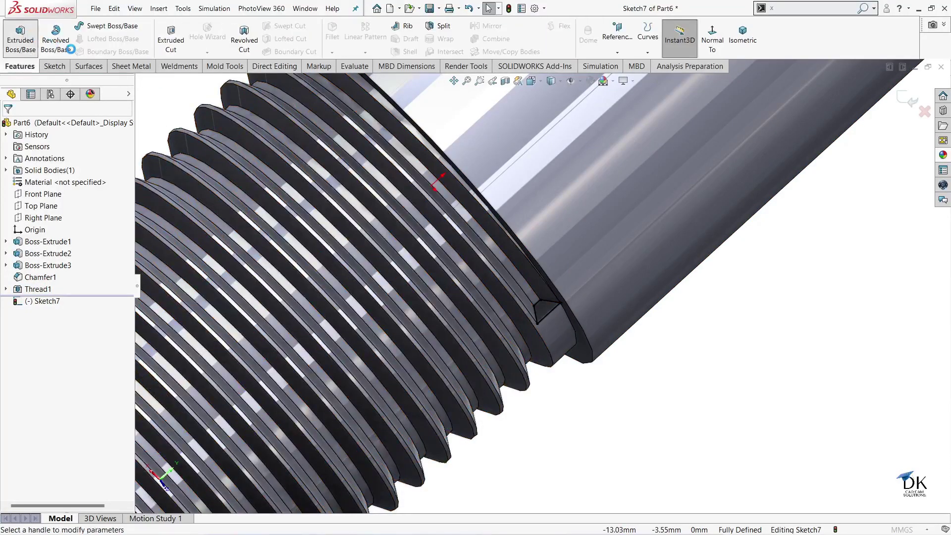
left_click(25, 127)
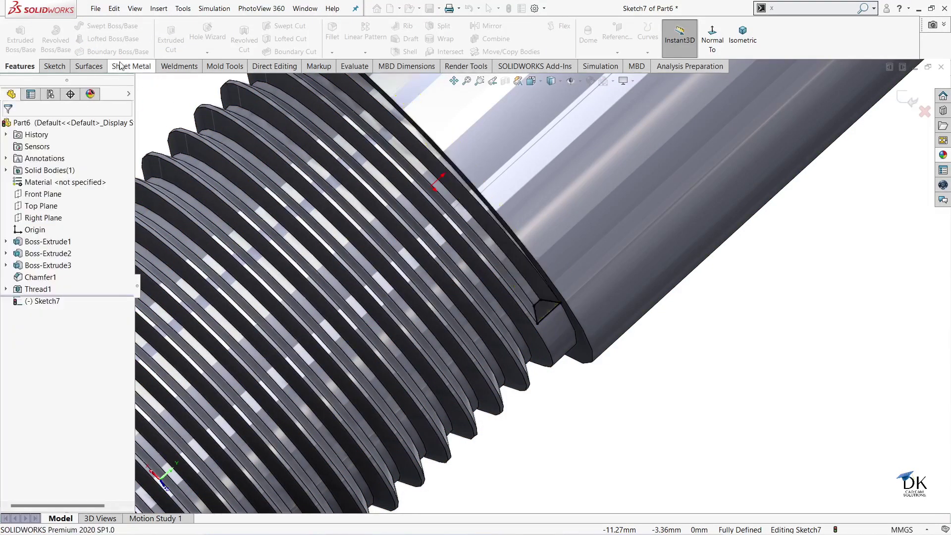
left_click(171, 39)
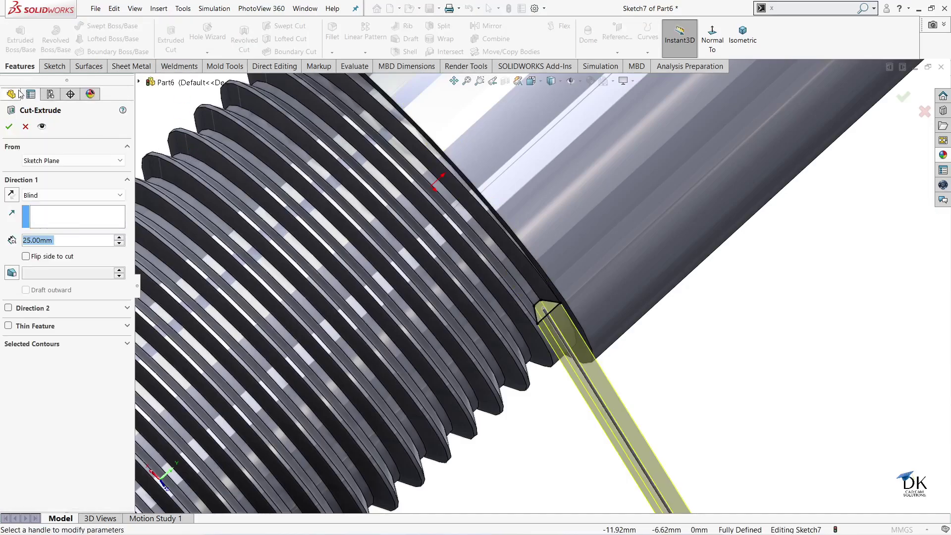
left_click(9, 127)
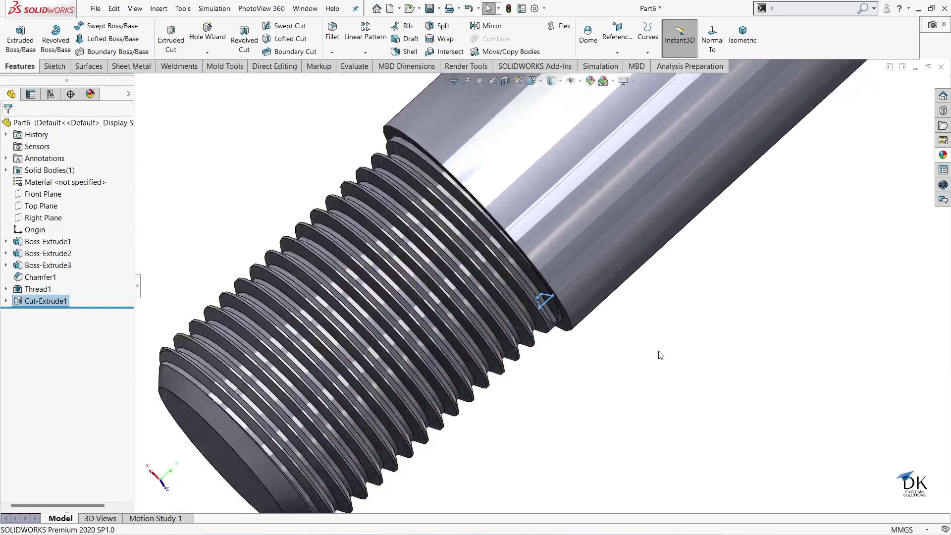
left_click(645, 340)
- Round the shoulder edge beside the thread with a 0.5 mm fillet
mouse_move(645, 340)
middle_mouse_down()
mouse_move(623, 266)
mouse_move(630, 265)
middle_mouse_up()
scroll(620, 278, "up", 2)
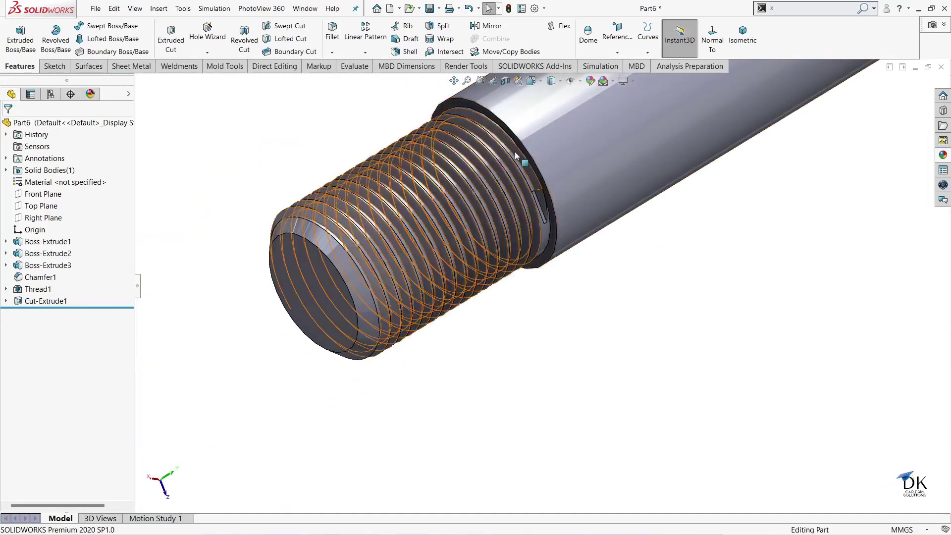
scroll(519, 155, "down", 3)
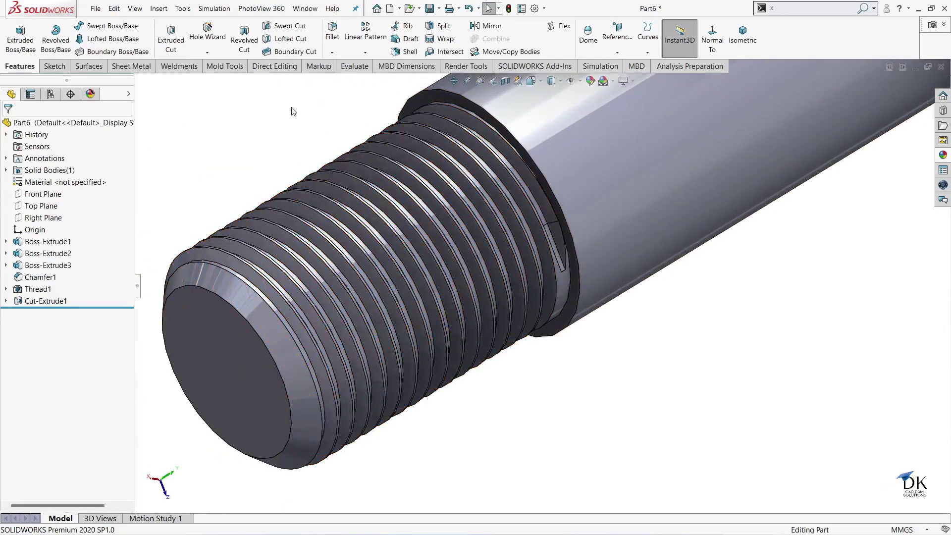
scroll(293, 111, "up", 1)
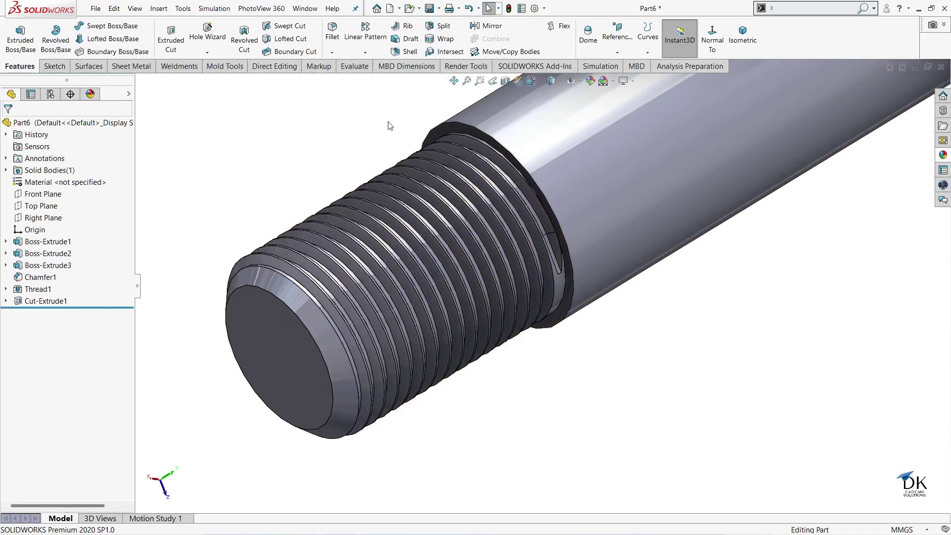
left_click(333, 33)
left_click(518, 162)
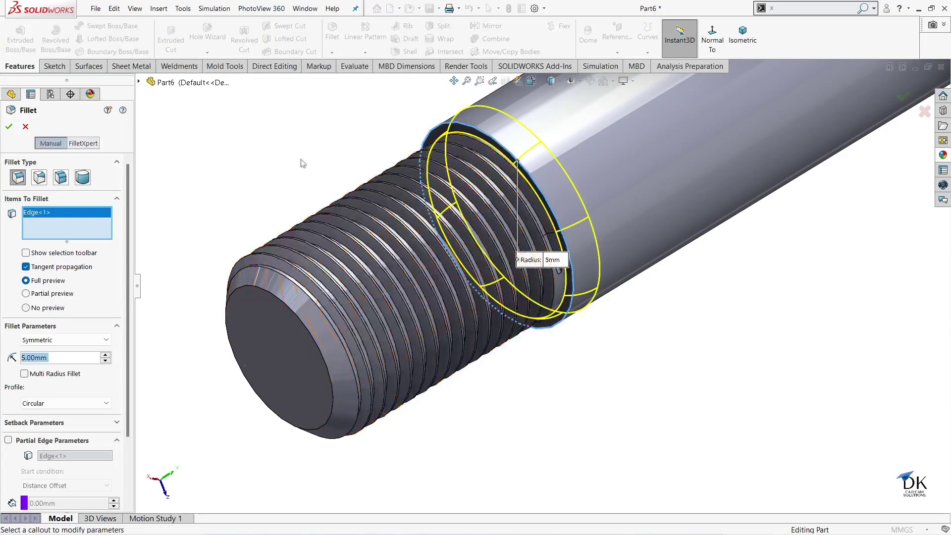
type("0.5")
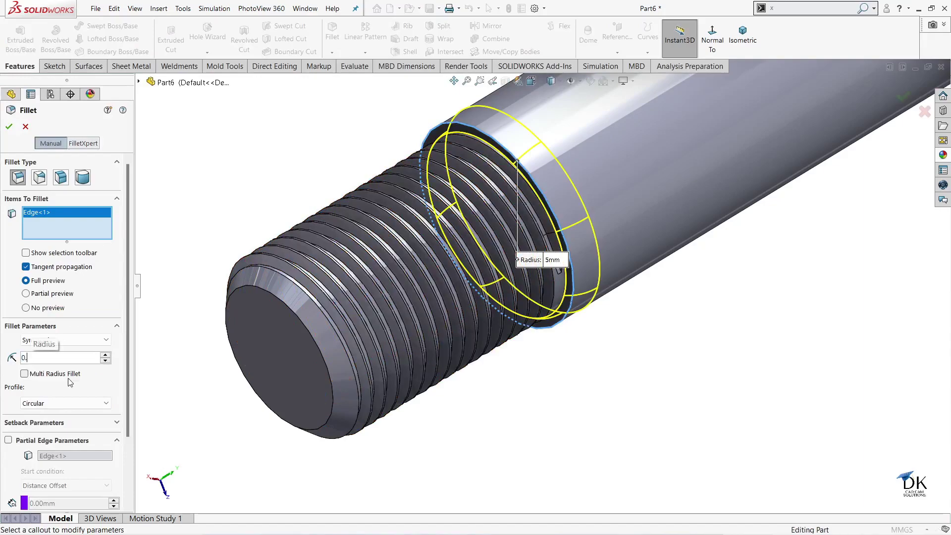
key("Return")
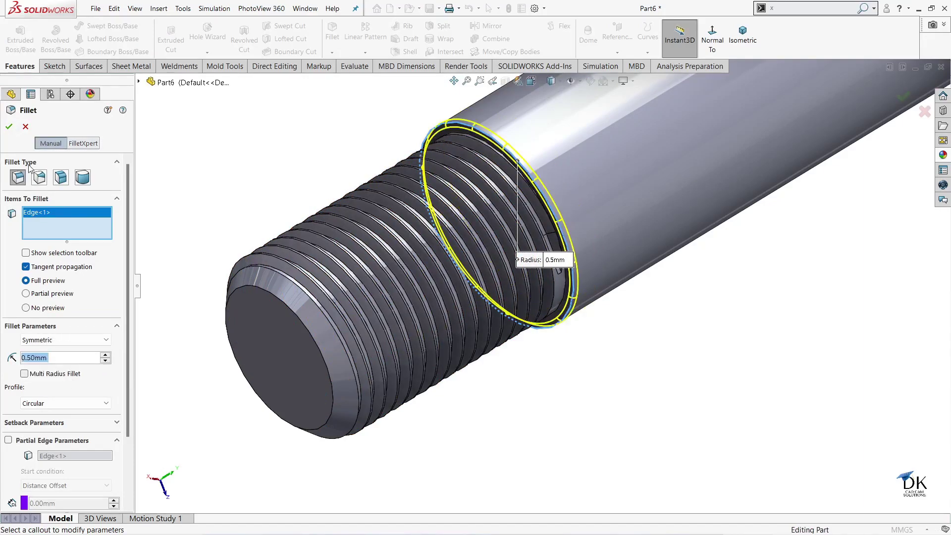
left_click(8, 127)
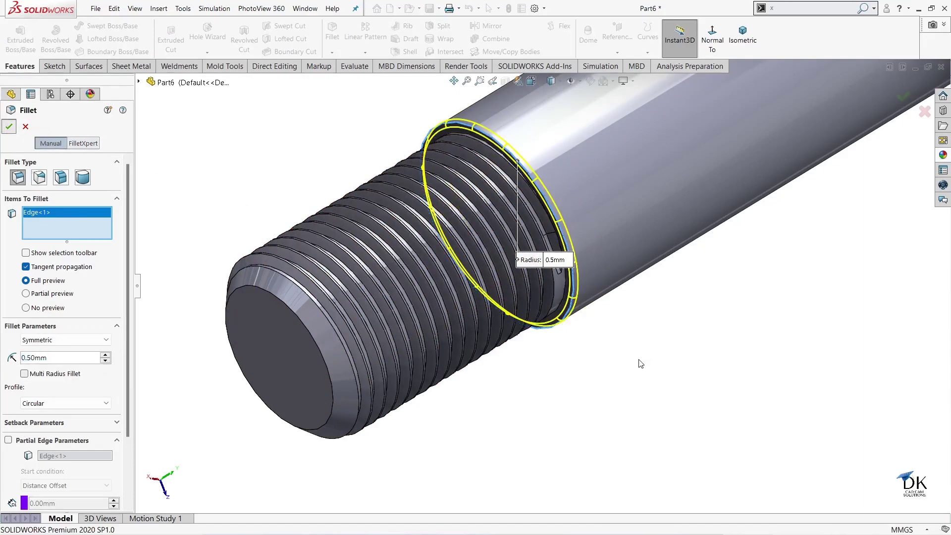
scroll(639, 363, "up", 5)
mouse_move(828, 264)
middle_mouse_down()
mouse_move(720, 378)
mouse_move(845, 334)
middle_mouse_up()
scroll(795, 246, "down", 3)
- Fillet the edge where the shaft meets the flange at 0.5 mm
scroll(763, 249, "down", 3)
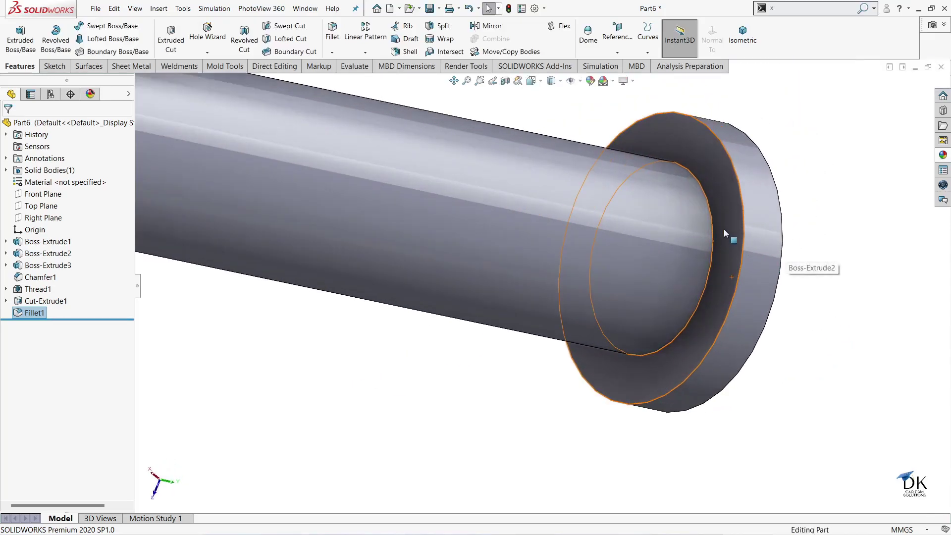
left_click(713, 229)
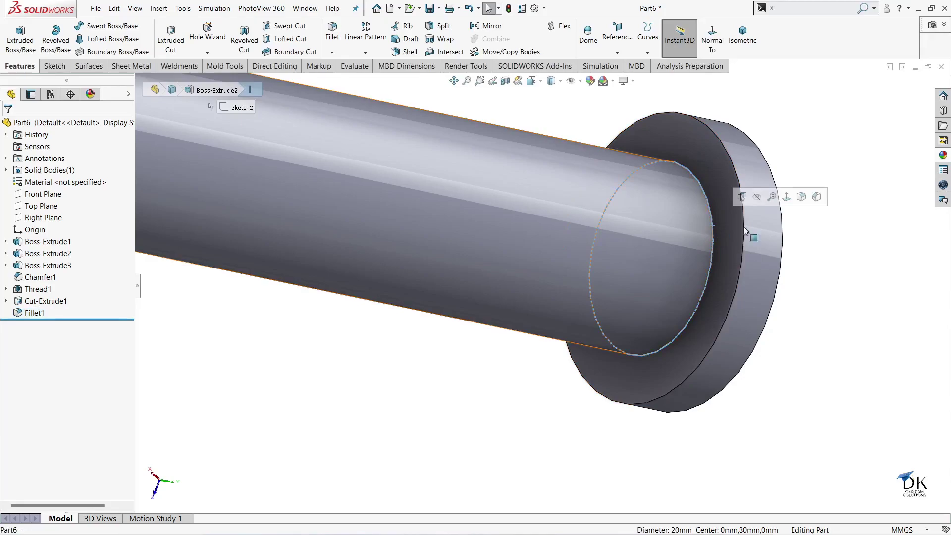
left_click(686, 254)
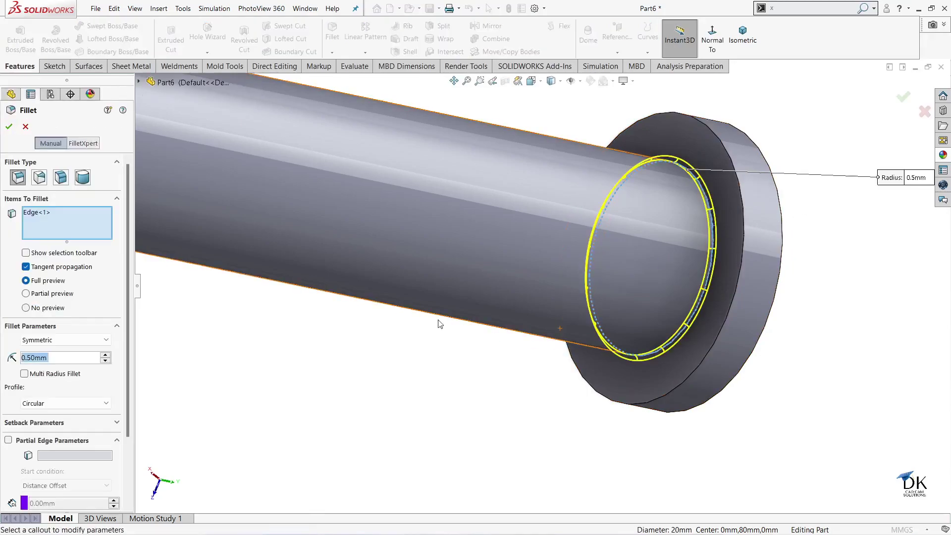
left_click(10, 127)
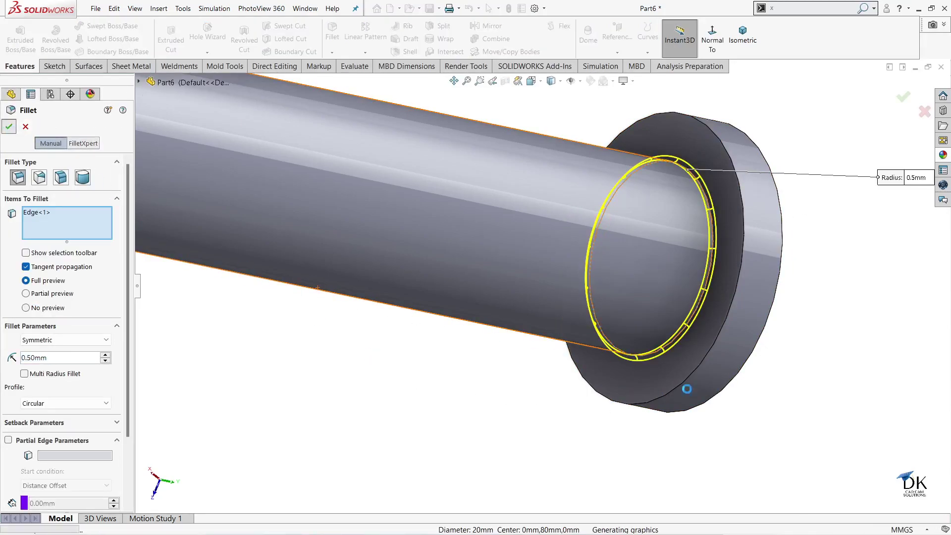
- Chamfer the flange's outer 30 mm edge at 1 mm × 45°
left_click(743, 245)
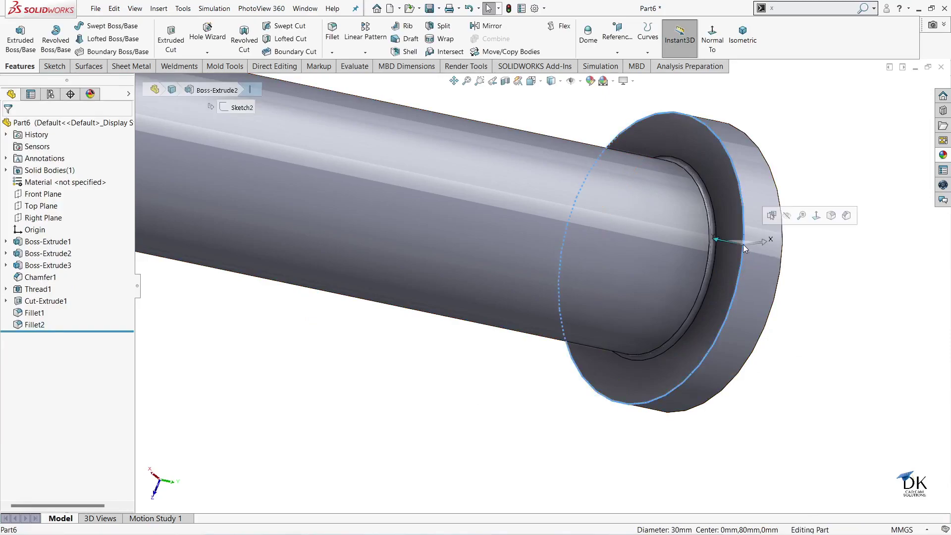
left_click(846, 215)
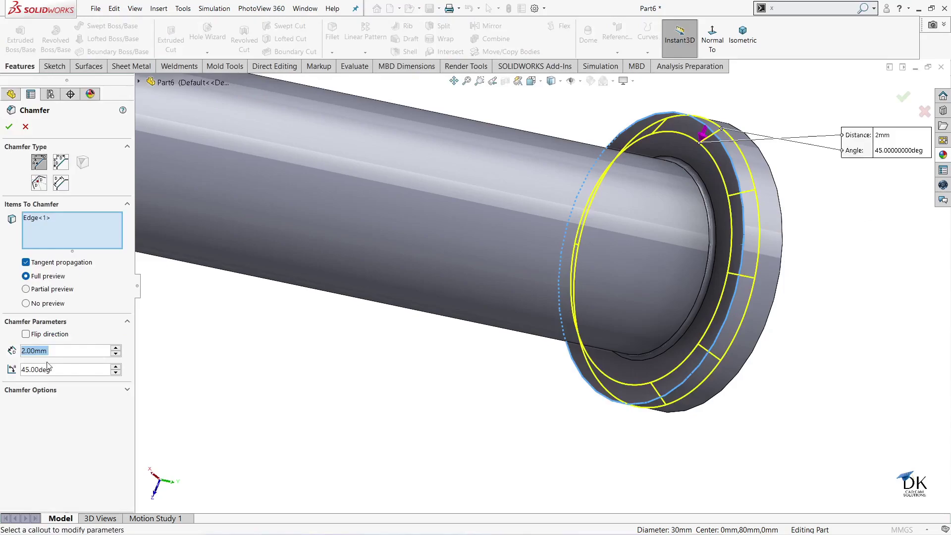
type("1")
key("Return")
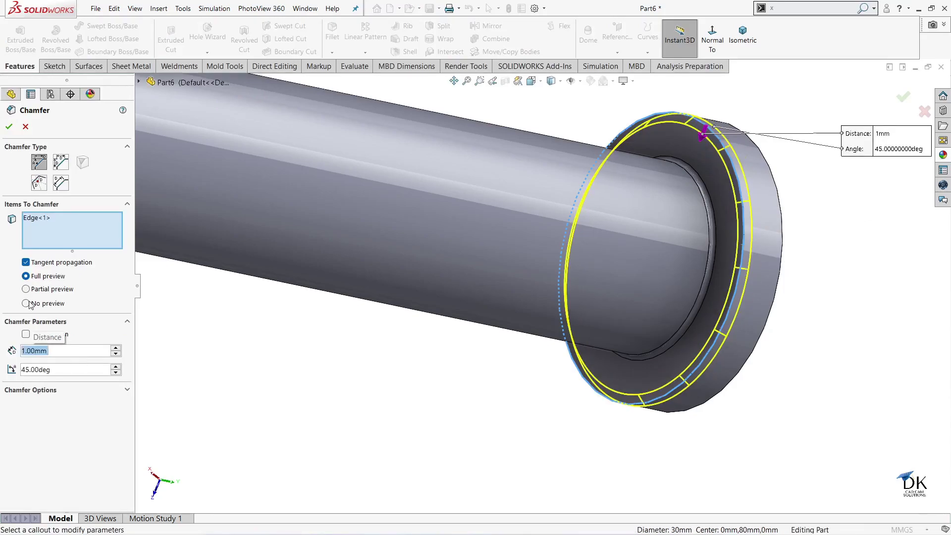
left_click(9, 127)
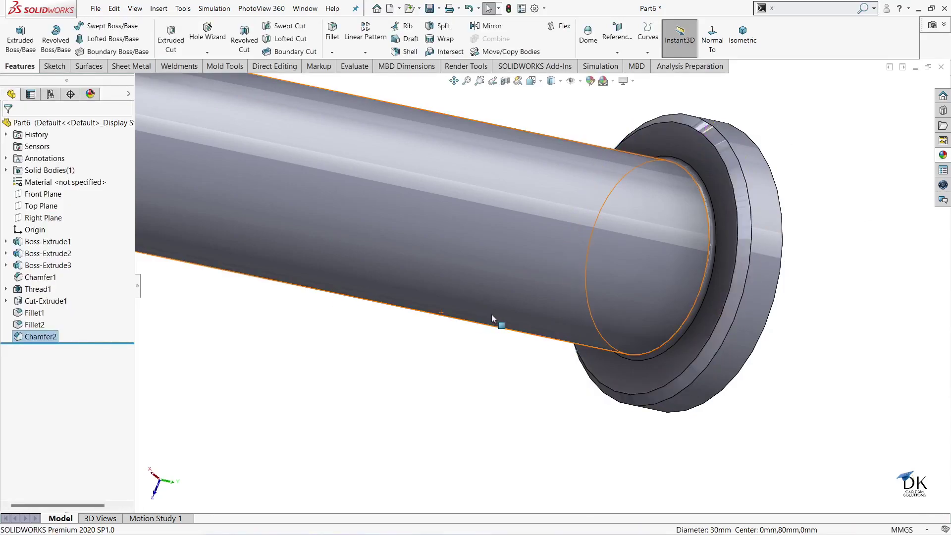
scroll(569, 302, "up", 4)
mouse_move(643, 297)
middle_mouse_down()
mouse_move(736, 257)
mouse_move(750, 391)
mouse_move(694, 269)
mouse_move(743, 272)
mouse_move(697, 275)
mouse_move(724, 336)
middle_mouse_up()
middle_click_drag(811, 262, 769, 297)
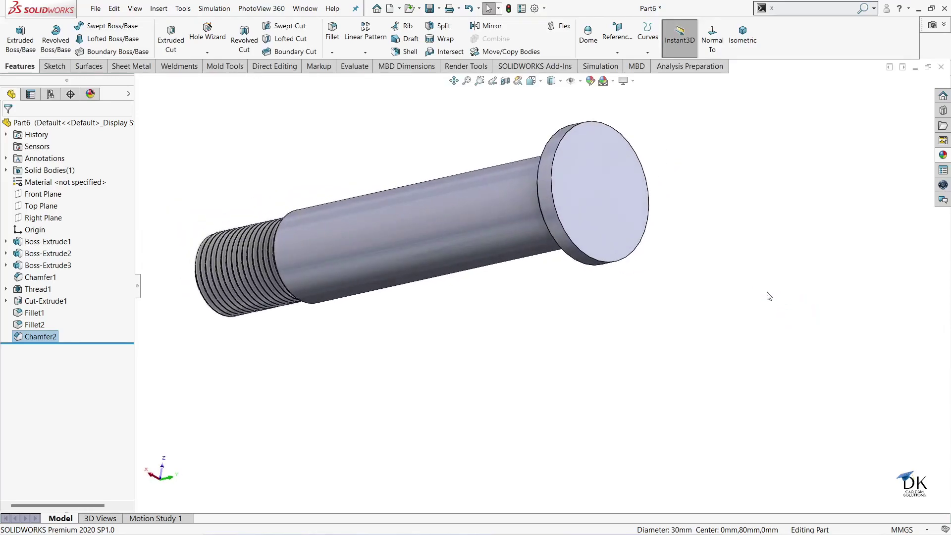
- Start a new sketch on the Right Plane, viewed normal to it
left_click(30, 221)
left_click(34, 203)
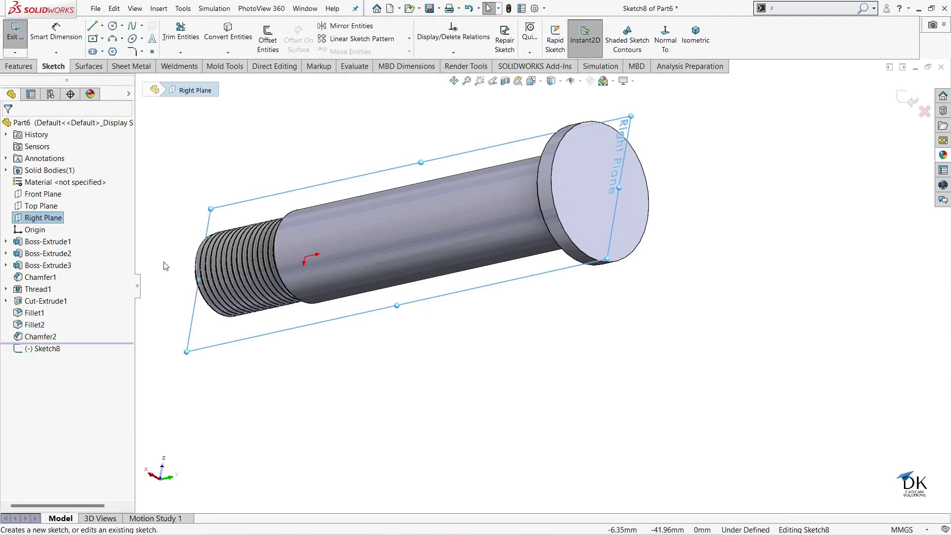
left_click(666, 37)
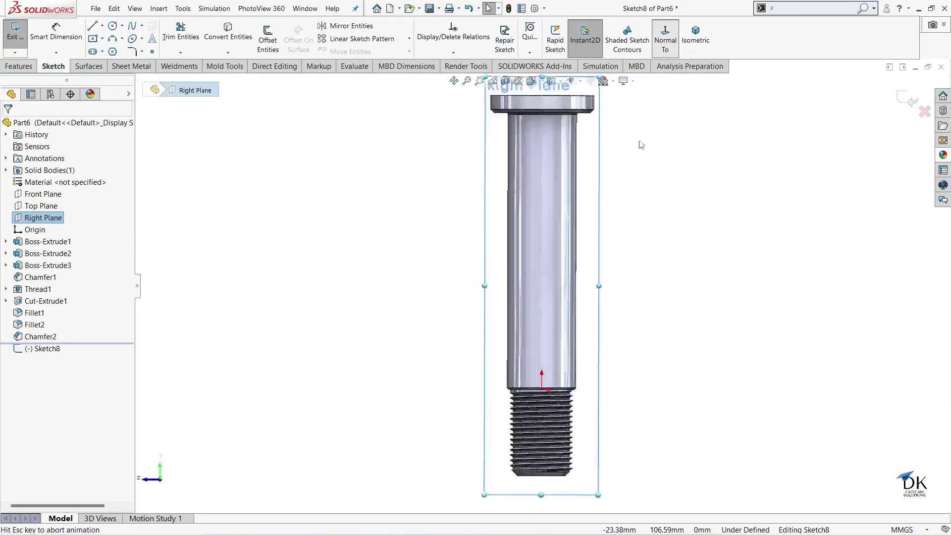
scroll(556, 136, "up", 1)
scroll(563, 179, "down", 2)
scroll(555, 188, "down", 2)
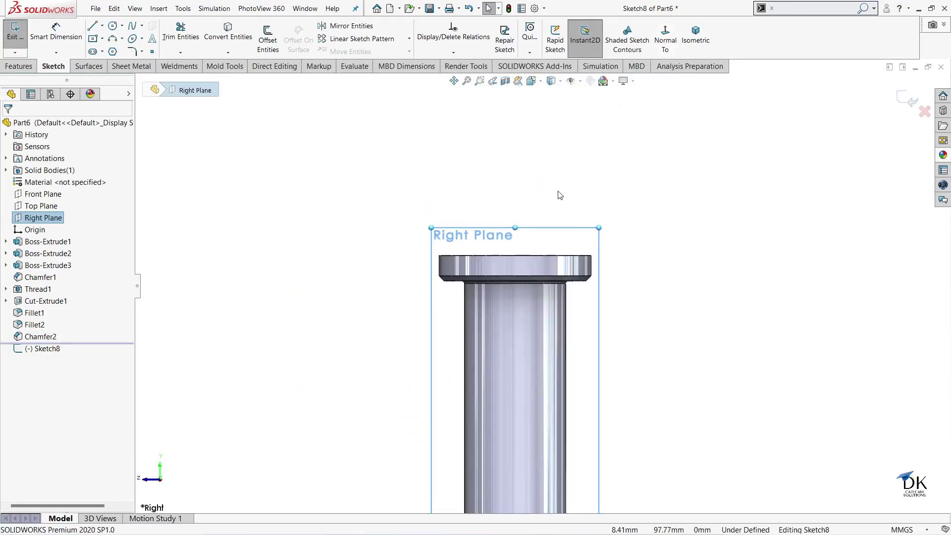
scroll(548, 199, "down", 2)
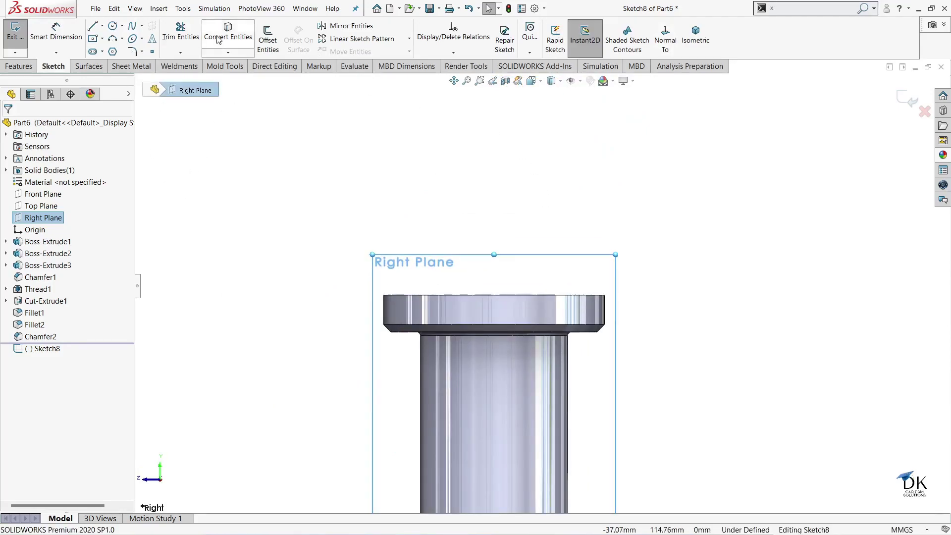
- Draw a vertical centreline upward from the flange top
left_click(102, 26)
left_click(119, 47)
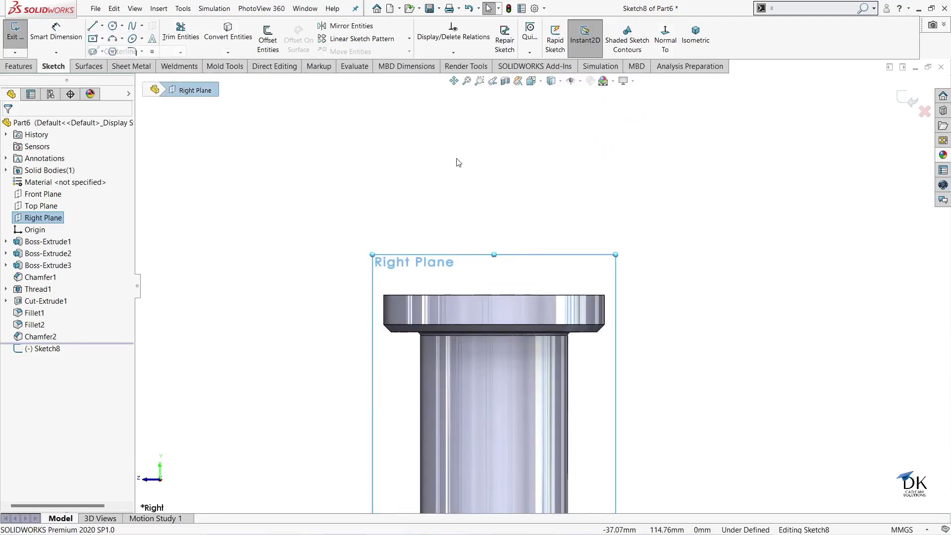
left_click(494, 295)
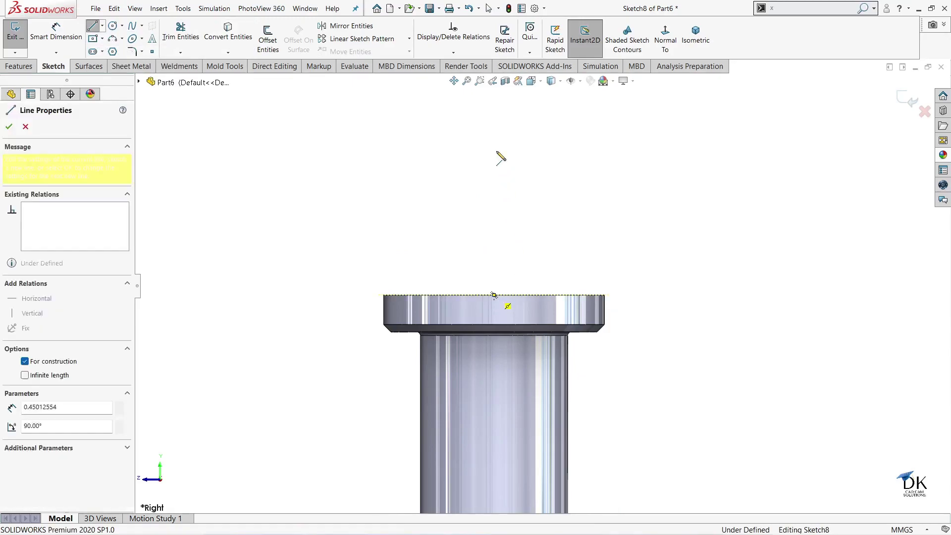
left_click(494, 125)
right_click(385, 144)
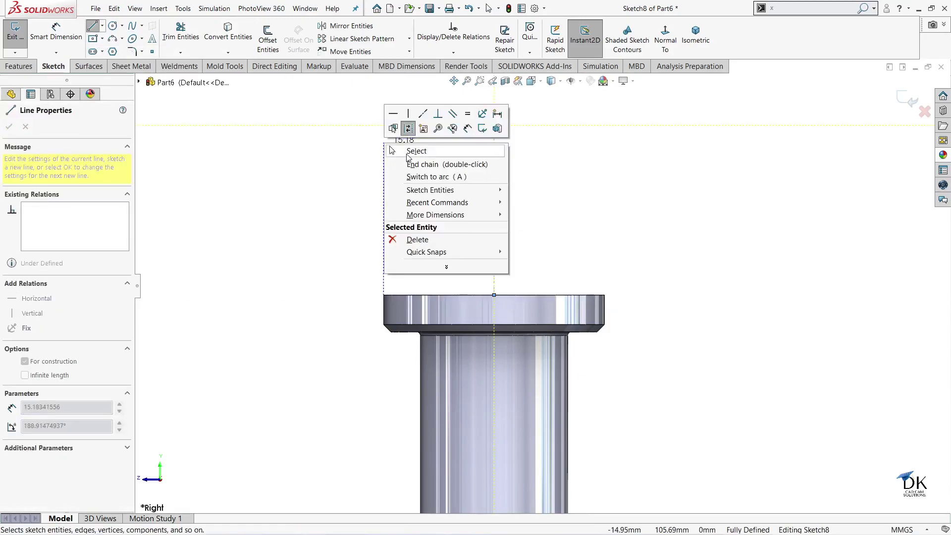
left_click(406, 149)
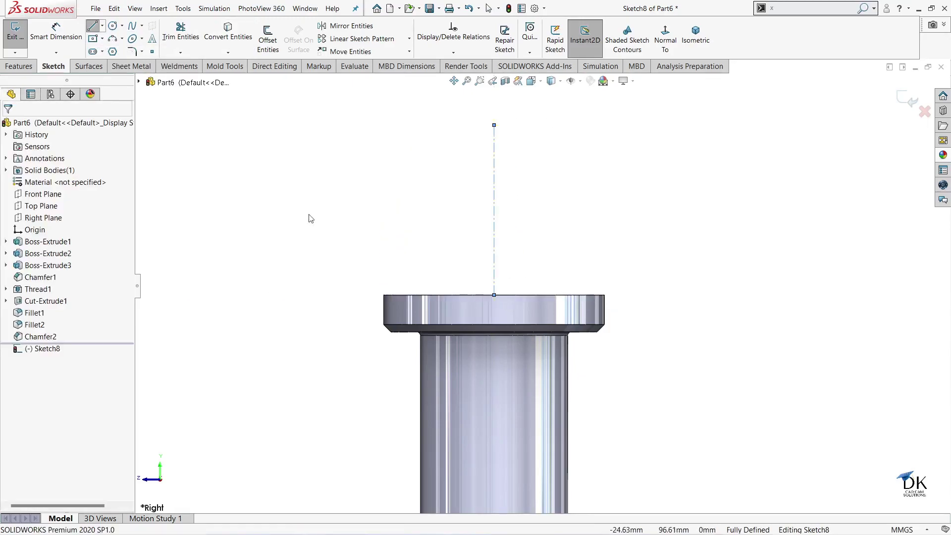
- Draw a base line to the flange edge and a slanted side line up and left
left_click(94, 27)
left_click(494, 294)
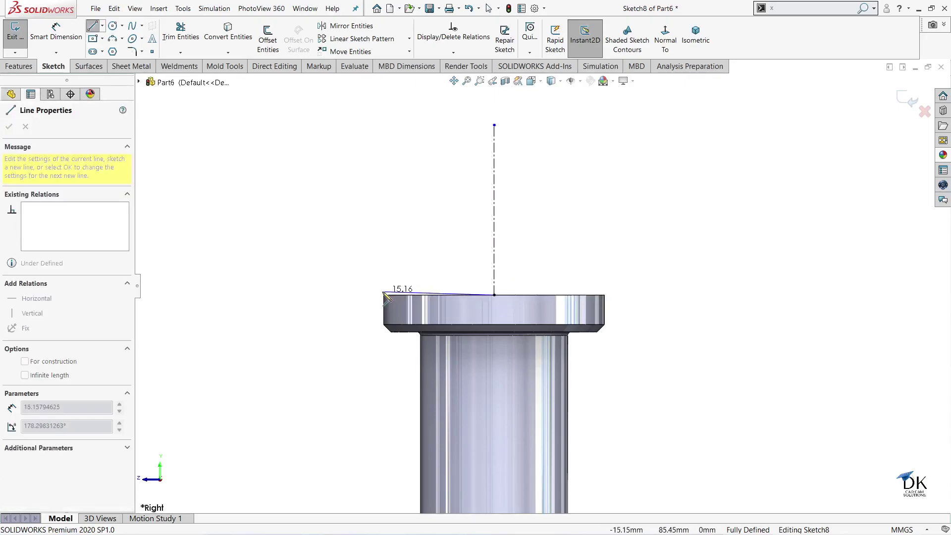
left_click(384, 295)
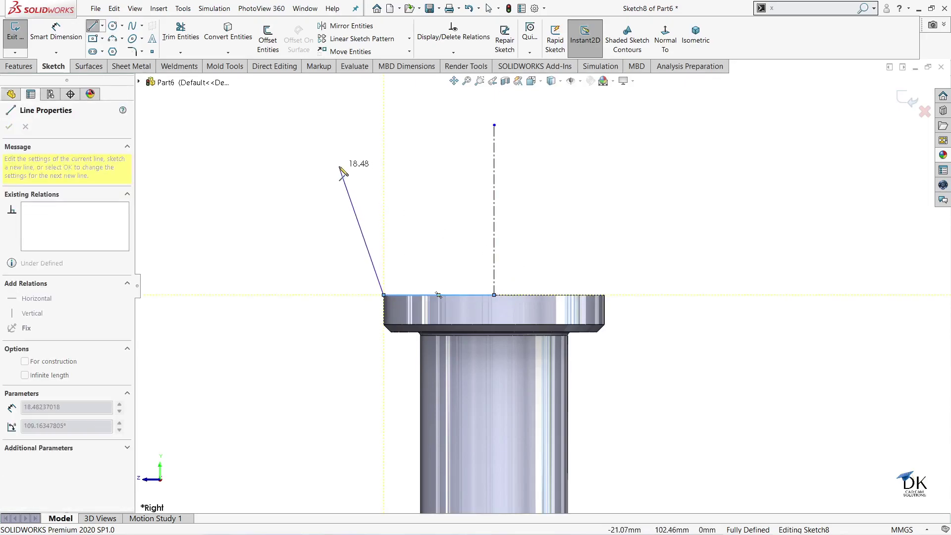
left_click(339, 167)
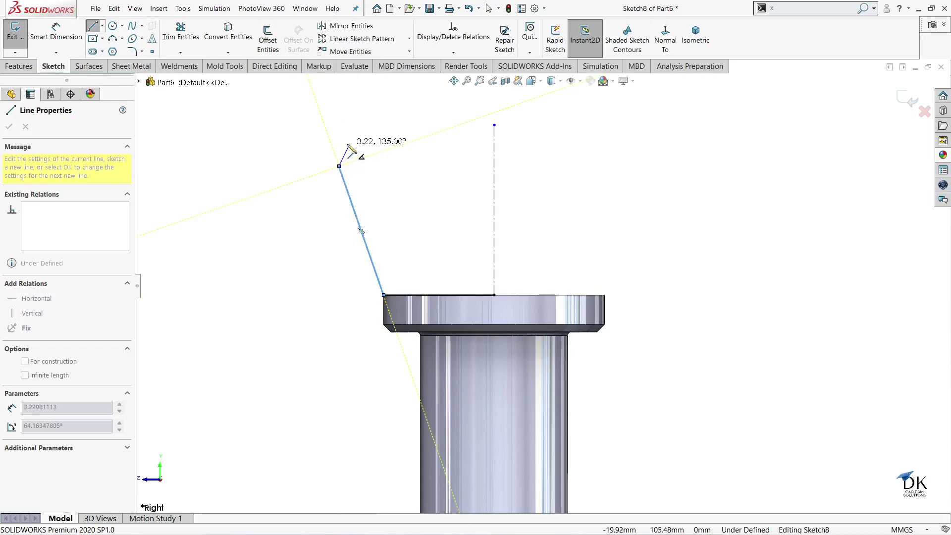
right_click(353, 146)
left_click(378, 128)
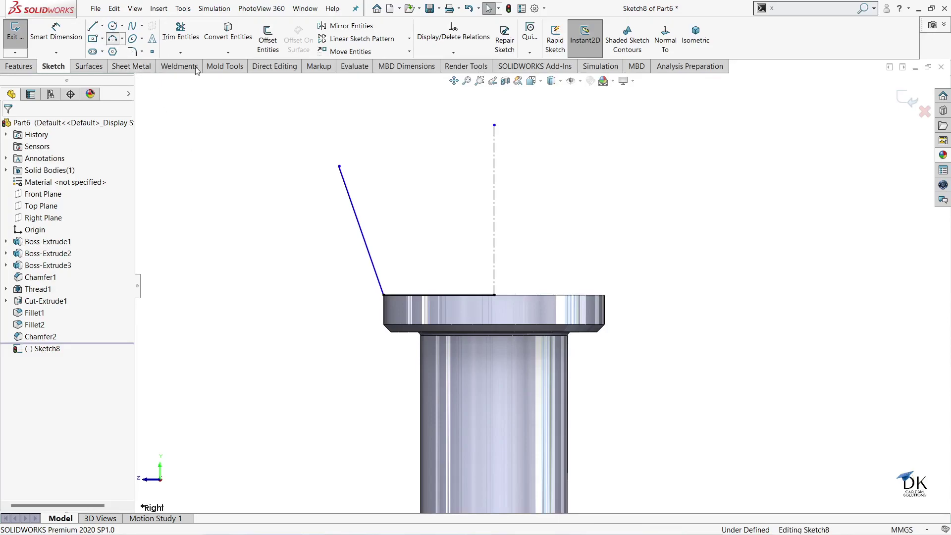
- Close the profile with a 3-point arc from the slanted line to the centreline top
left_click(339, 167)
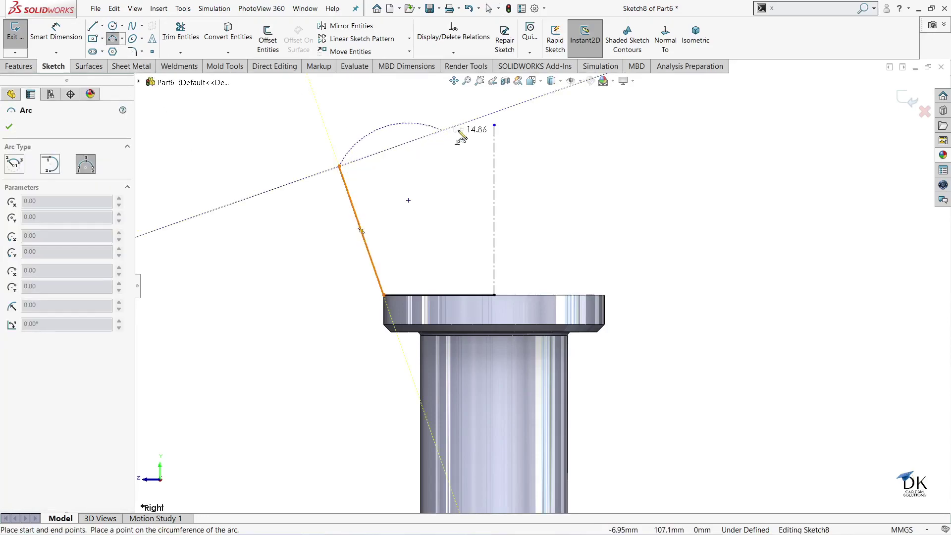
left_click(494, 125)
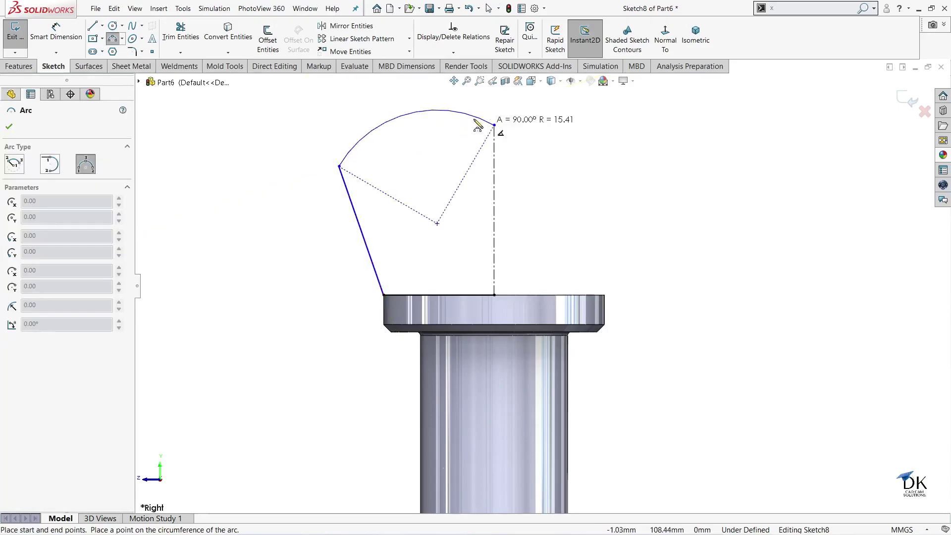
left_click(444, 127)
right_click(391, 131)
left_click(404, 175)
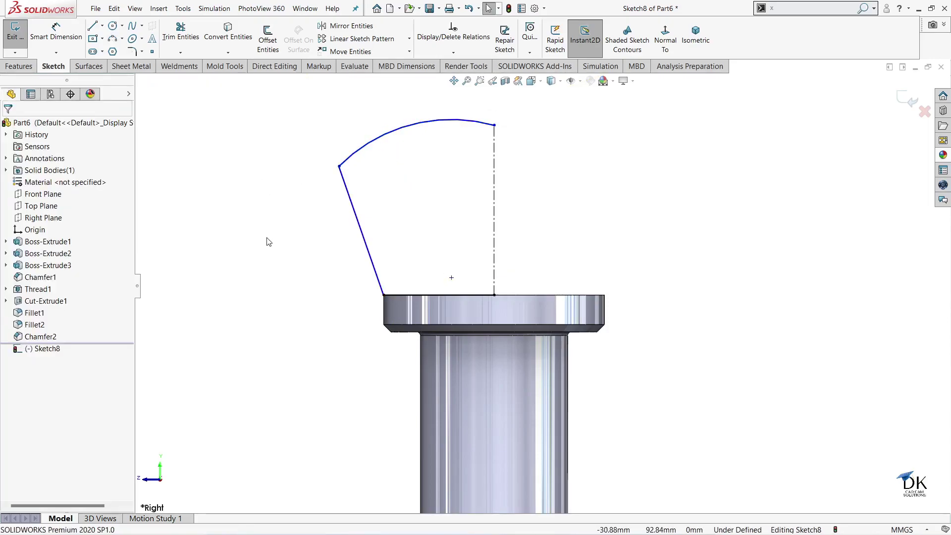
- Dimension the knob's slanted side at 110° to the base and the centreline at 35 mm
left_click(56, 34)
left_click(365, 241)
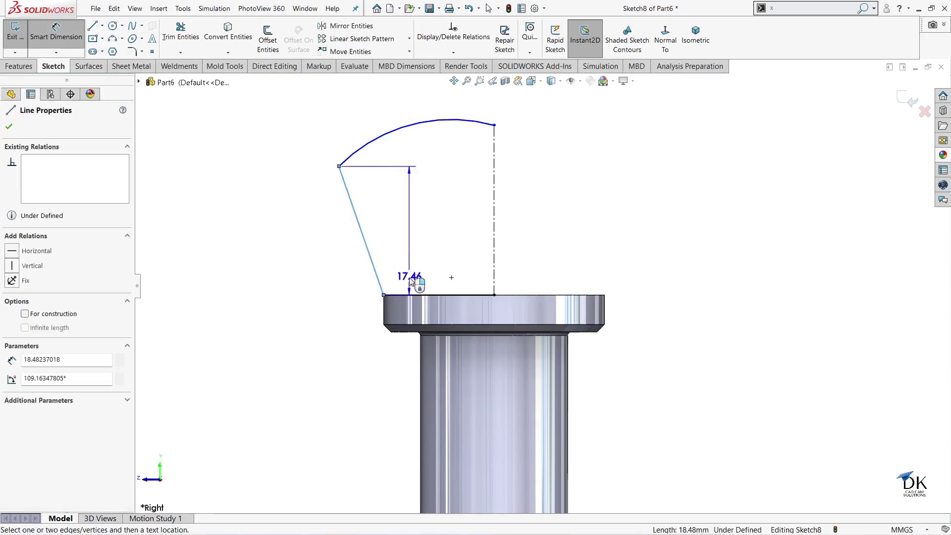
left_click(415, 295)
left_click(419, 267)
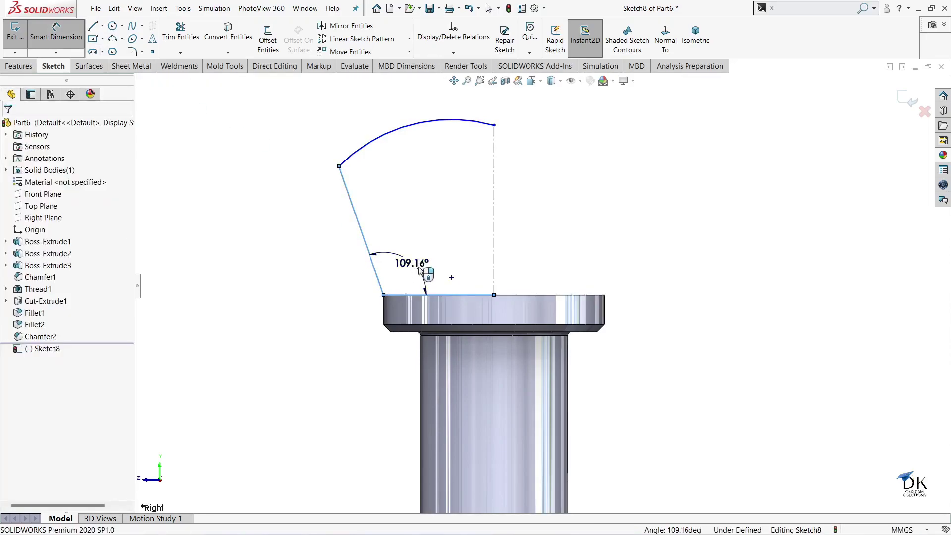
type("110")
key("Return")
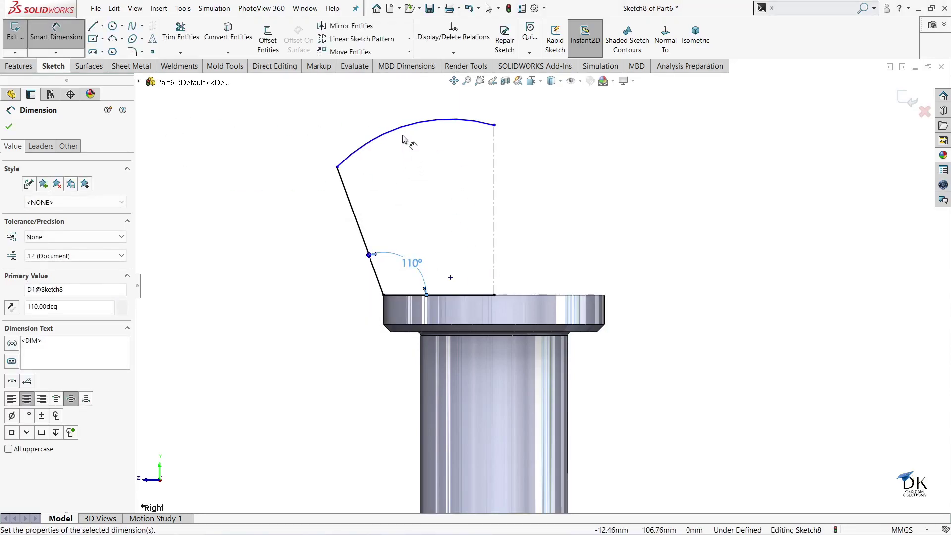
left_click(493, 173)
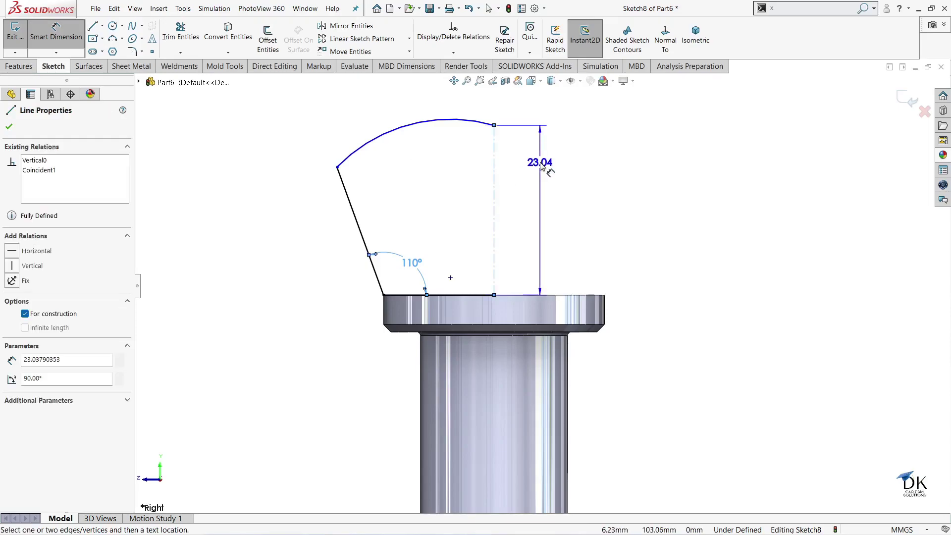
left_click(547, 174)
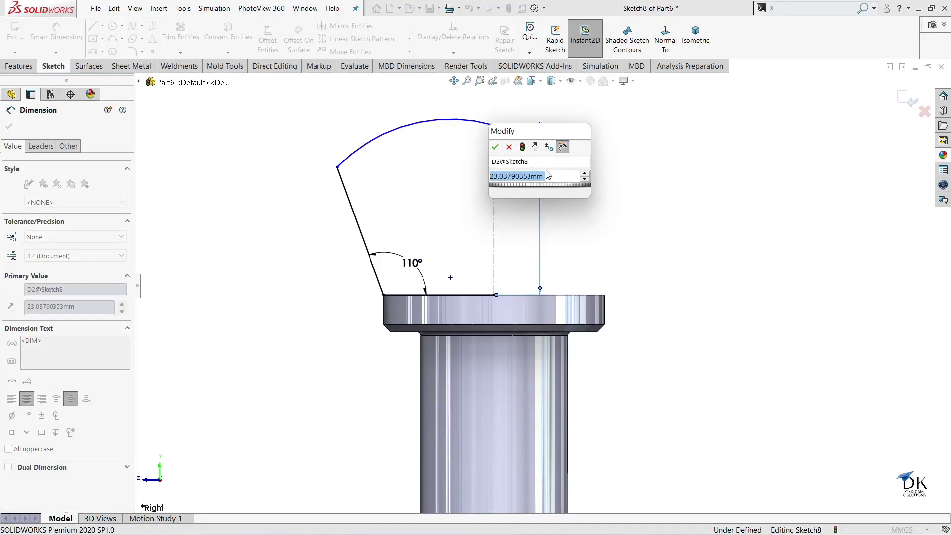
type("35")
key("Return")
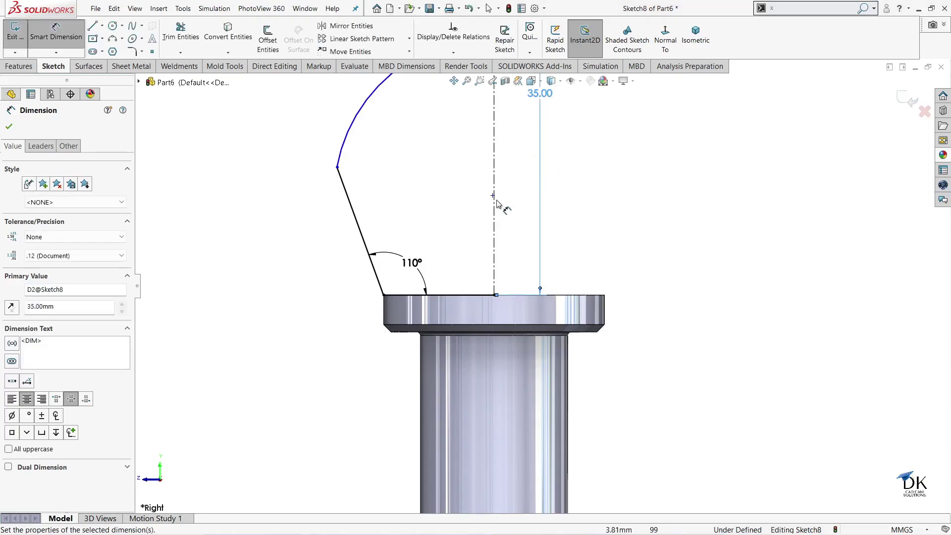
- Dimension the slanted side's height above the base line as 23 mm
scroll(573, 230, "up", 1)
scroll(570, 230, "up", 1)
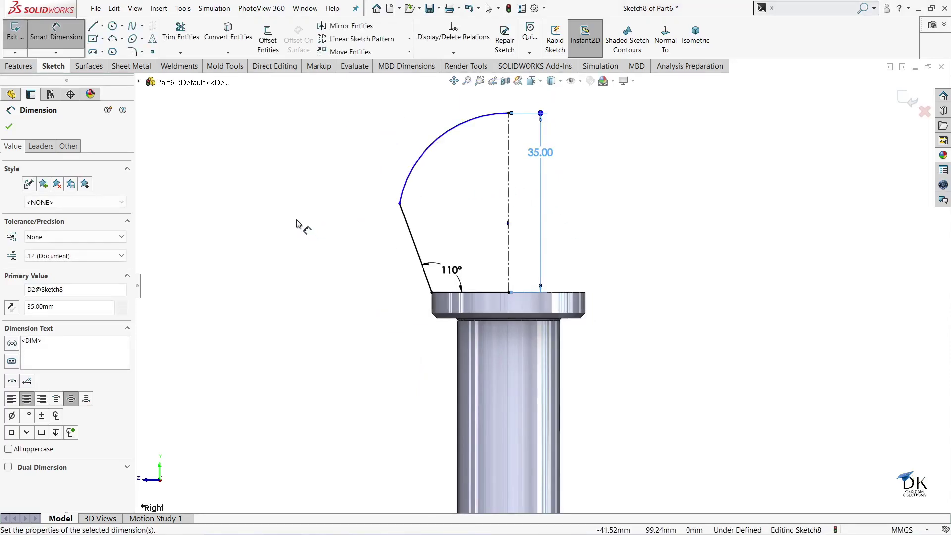
left_click(445, 293)
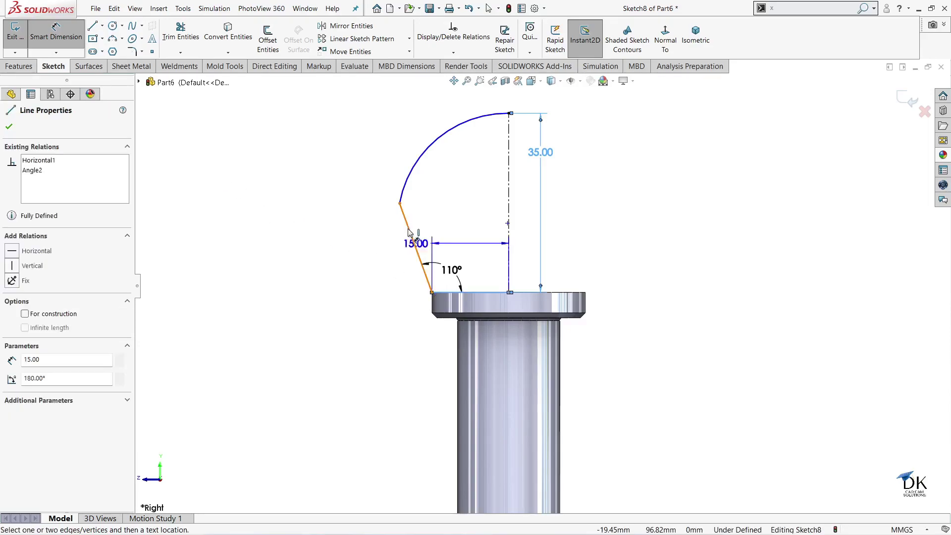
left_click(400, 204)
left_click(361, 231)
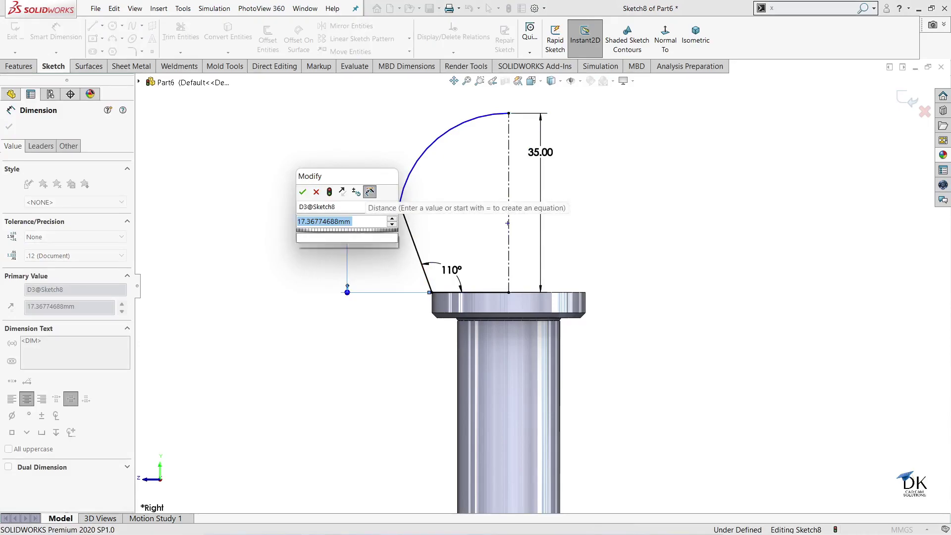
type("23")
key("Return")
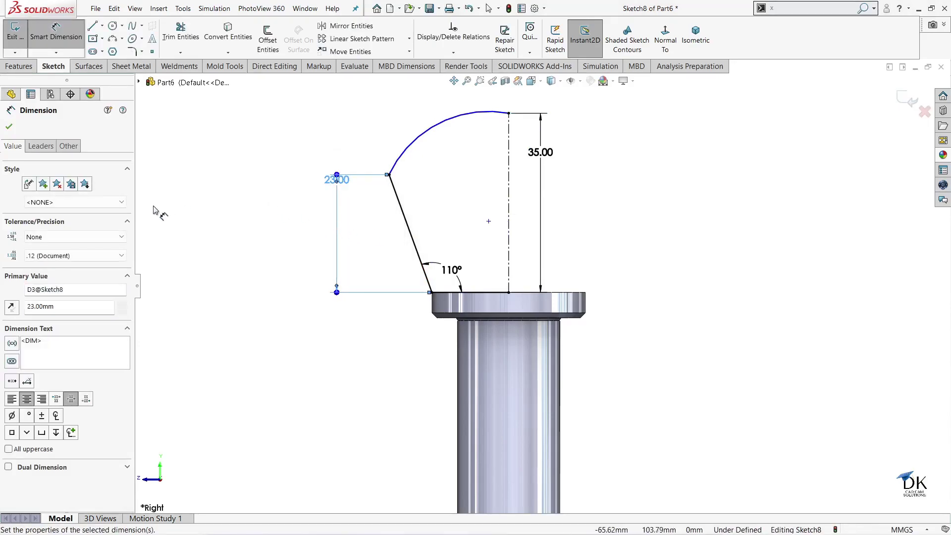
left_click(14, 127)
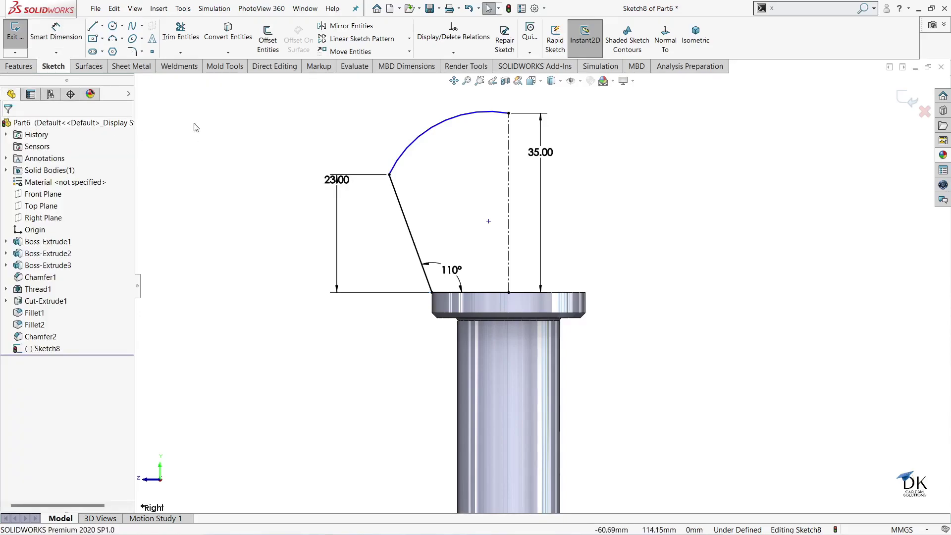
- Round the corner between the slanted side and the arc with an R10 sketch fillet
left_click(132, 52)
left_click(389, 175)
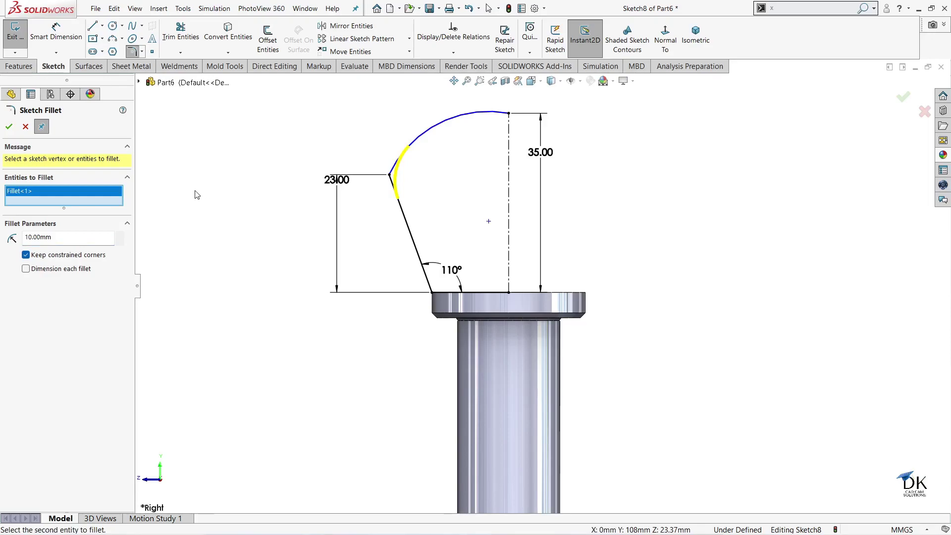
left_click(4, 128)
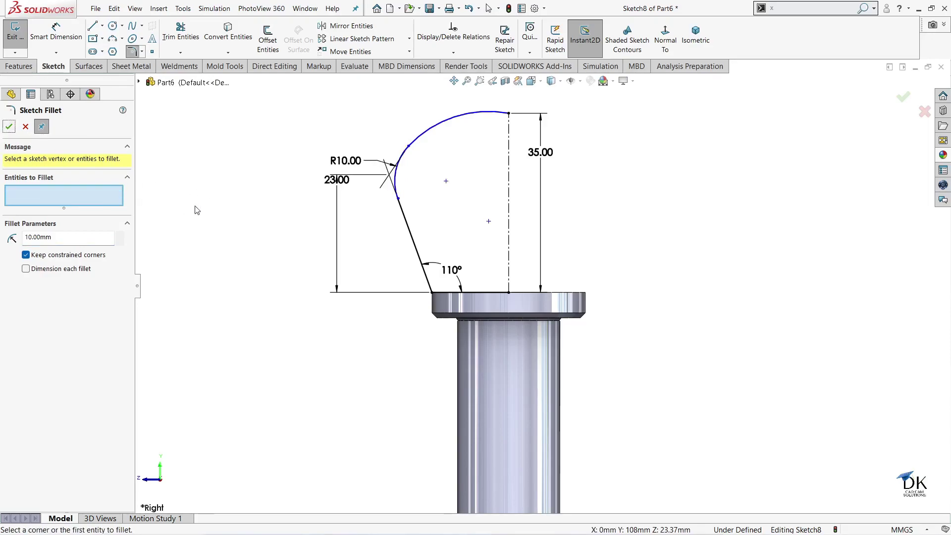
left_click(9, 127)
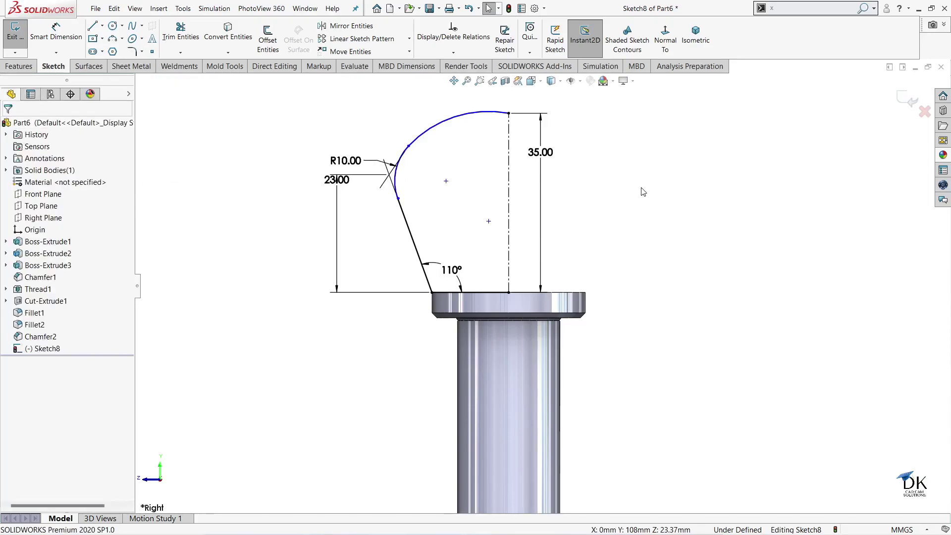
scroll(645, 191, "up", 1)
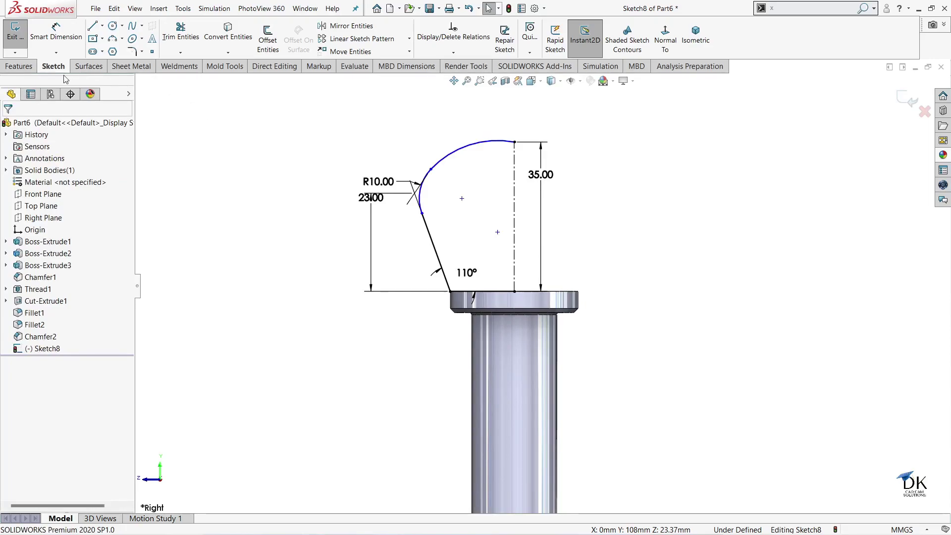
- Revolve Sketch8 about its centreline into the Revolve1 knob head, then orbit to view the pin
left_click(23, 66)
left_click(58, 34)
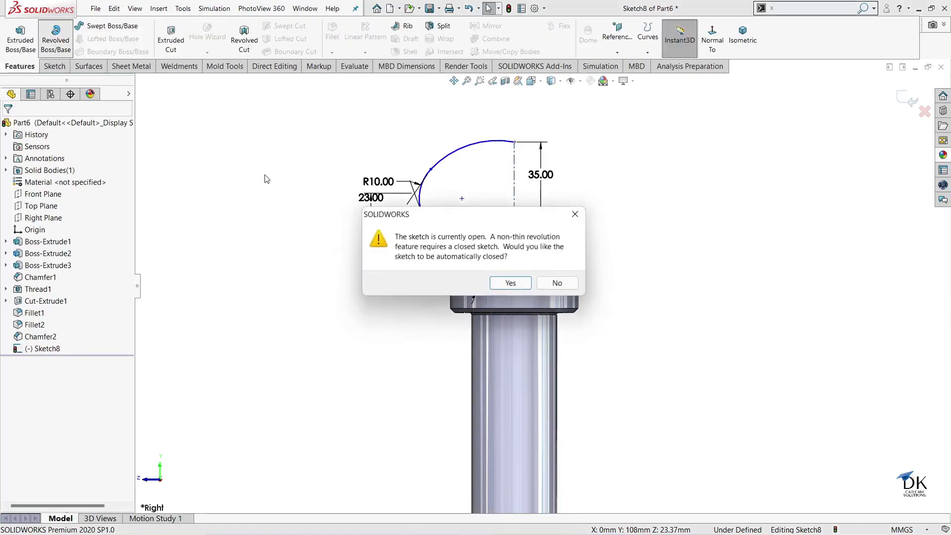
left_click(510, 283)
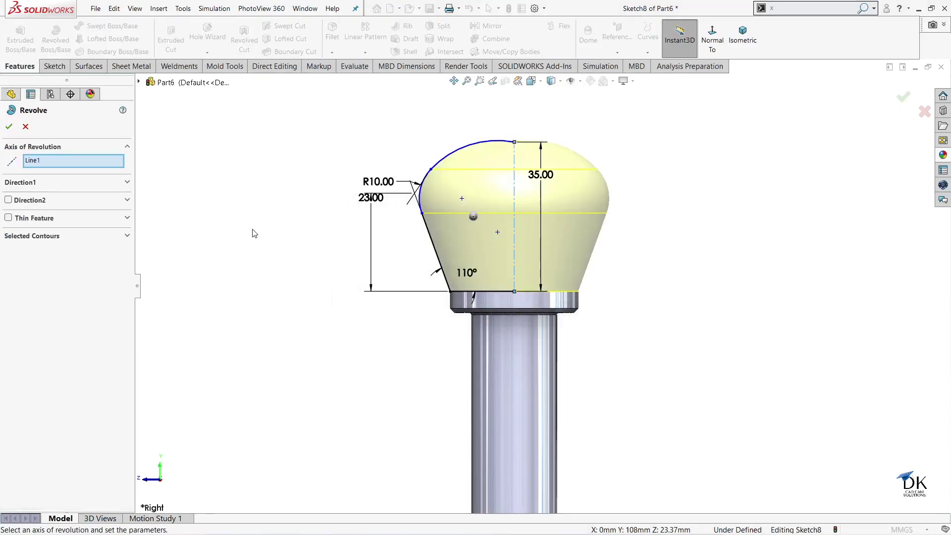
left_click(8, 128)
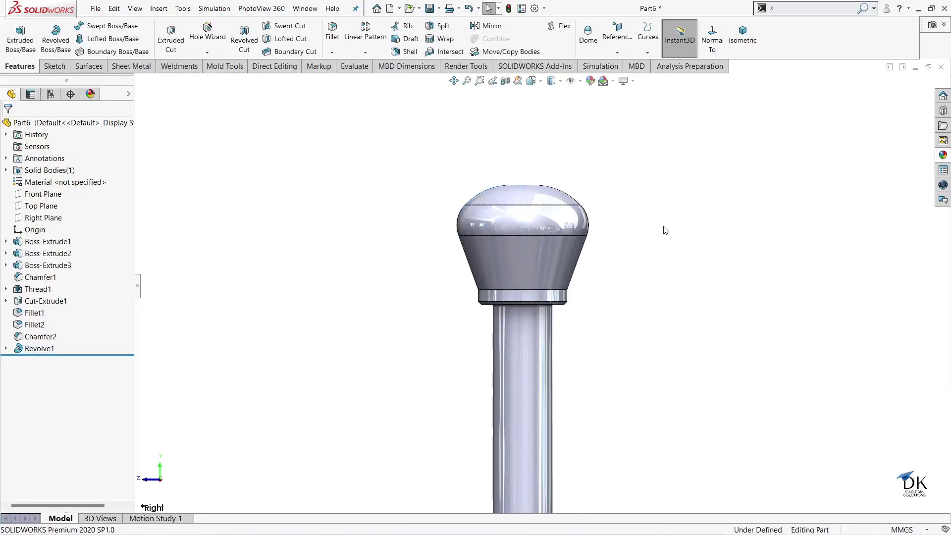
mouse_move(665, 230)
middle_mouse_down()
mouse_move(652, 342)
mouse_move(709, 384)
mouse_move(694, 342)
mouse_move(609, 233)
mouse_move(678, 212)
mouse_move(590, 153)
mouse_move(692, 208)
mouse_move(597, 269)
mouse_move(658, 272)
mouse_move(639, 268)
middle_mouse_up()
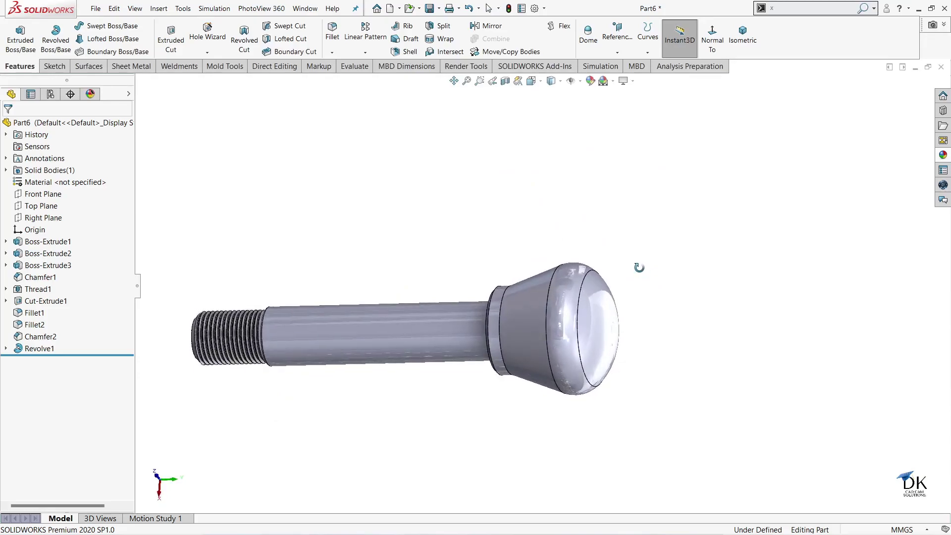
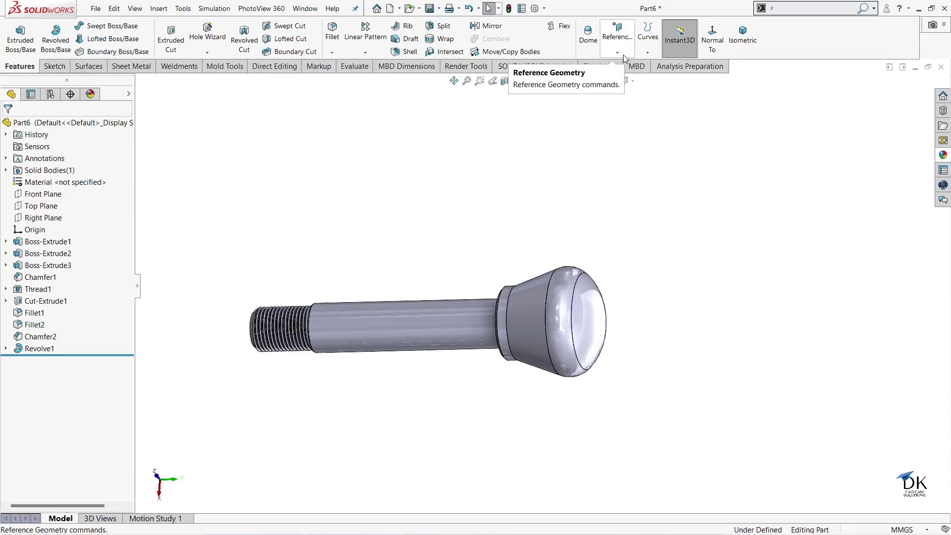
- Create reference Plane2 offset 85 mm from the Top Plane, near the pin's head
left_click(27, 209)
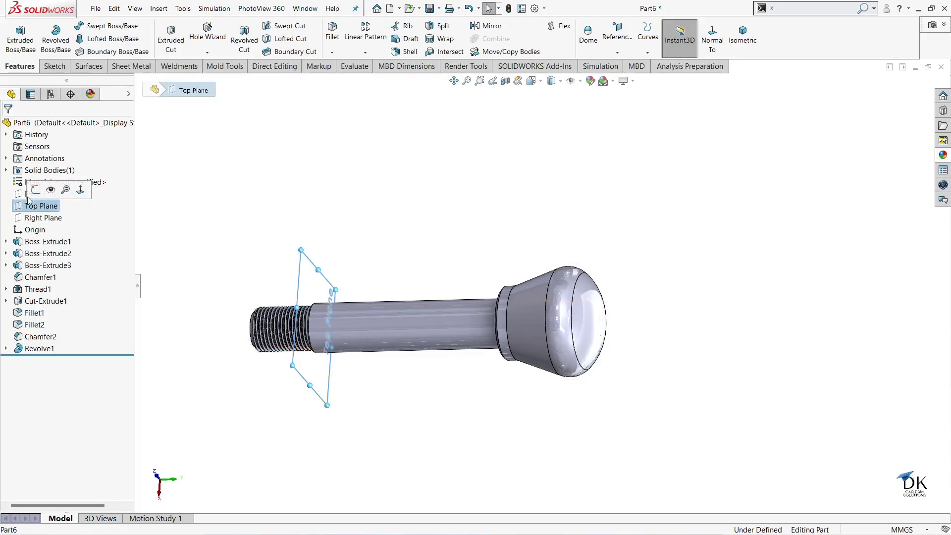
left_click(331, 184)
left_click(690, 49)
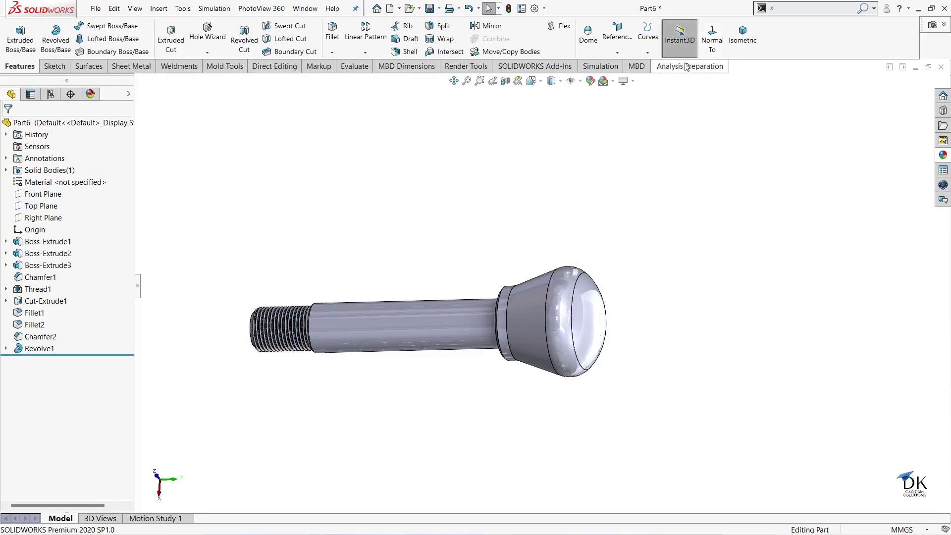
left_click(618, 52)
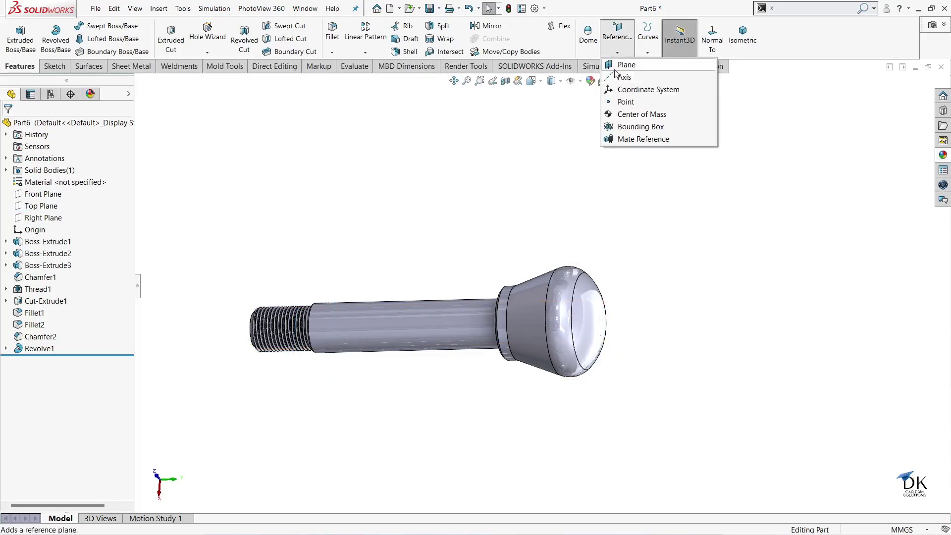
left_click(625, 65)
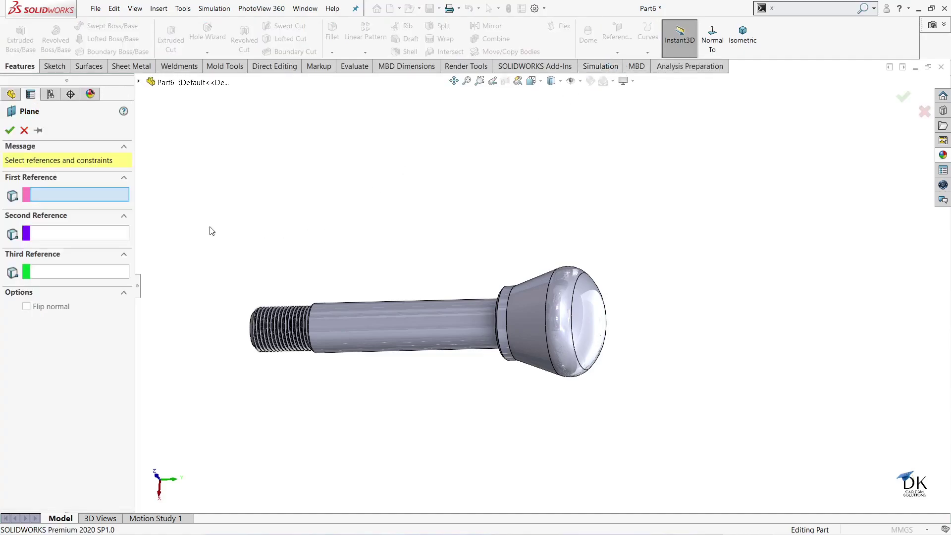
left_click(141, 83)
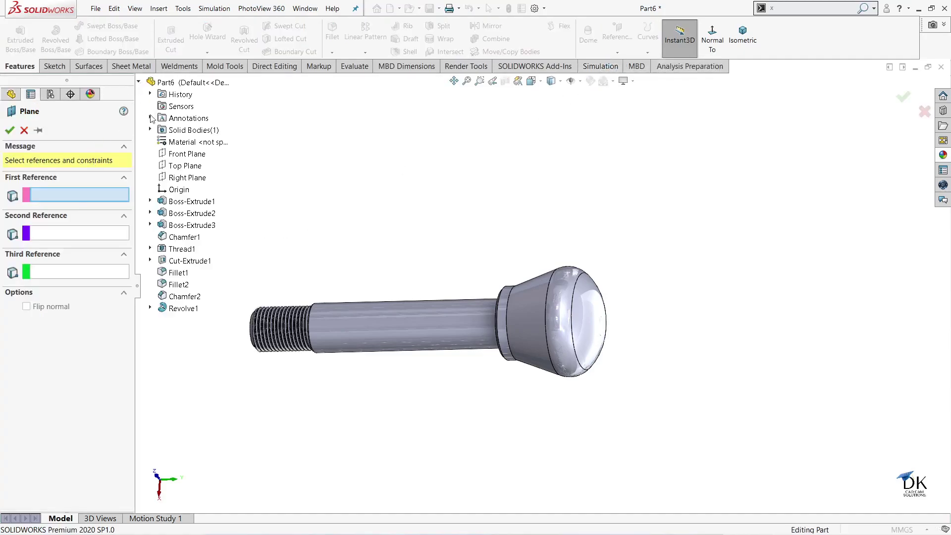
left_click(181, 166)
middle_click_drag(415, 185, 427, 183)
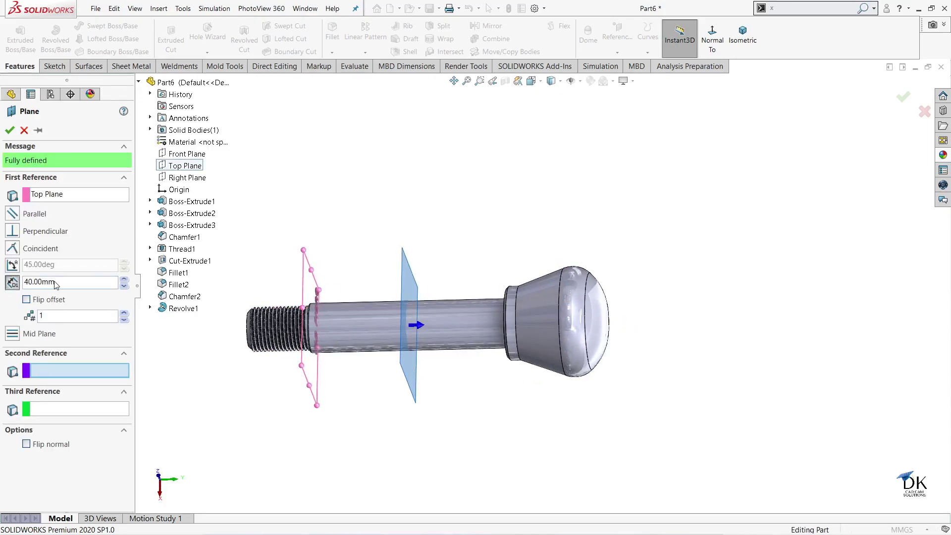
left_click_drag(56, 284, 20, 280)
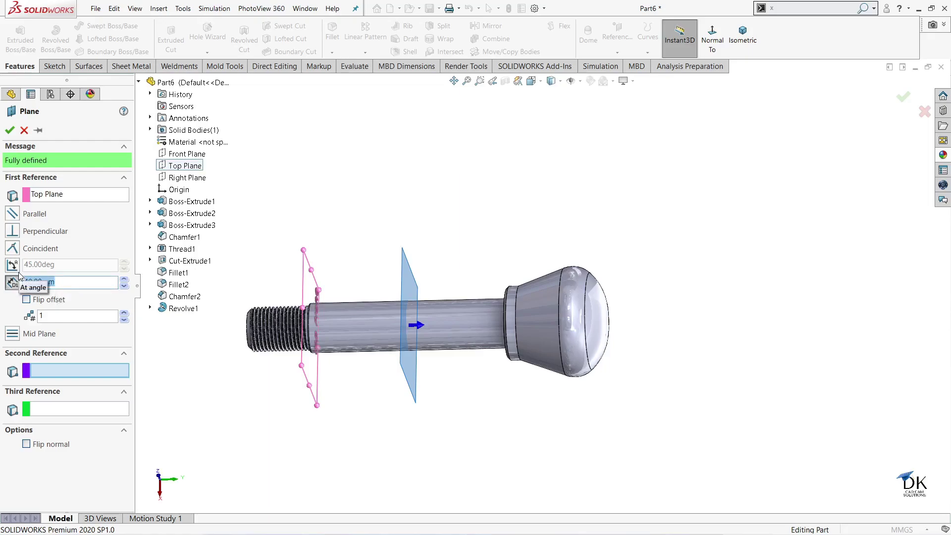
type("85")
key("Return")
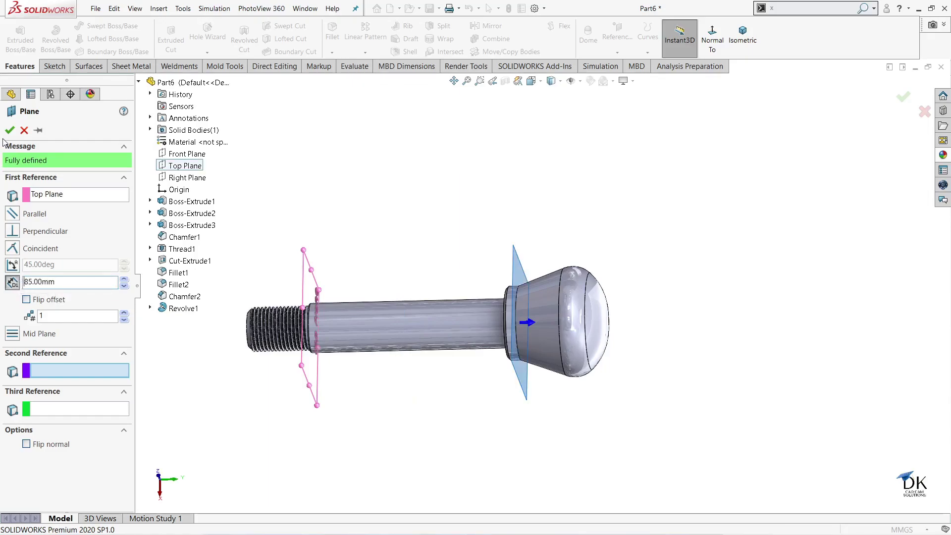
left_click(10, 130)
mouse_move(454, 165)
middle_mouse_down()
mouse_move(389, 162)
mouse_move(387, 170)
middle_mouse_up()
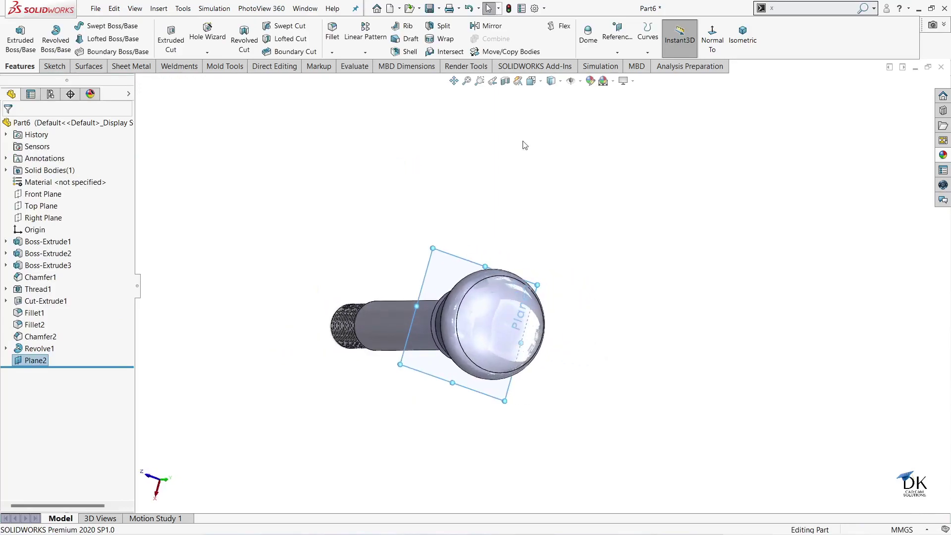
- Start a sketch on Plane2, view it normal, and draw a vertical centerline across the head
left_click(29, 360)
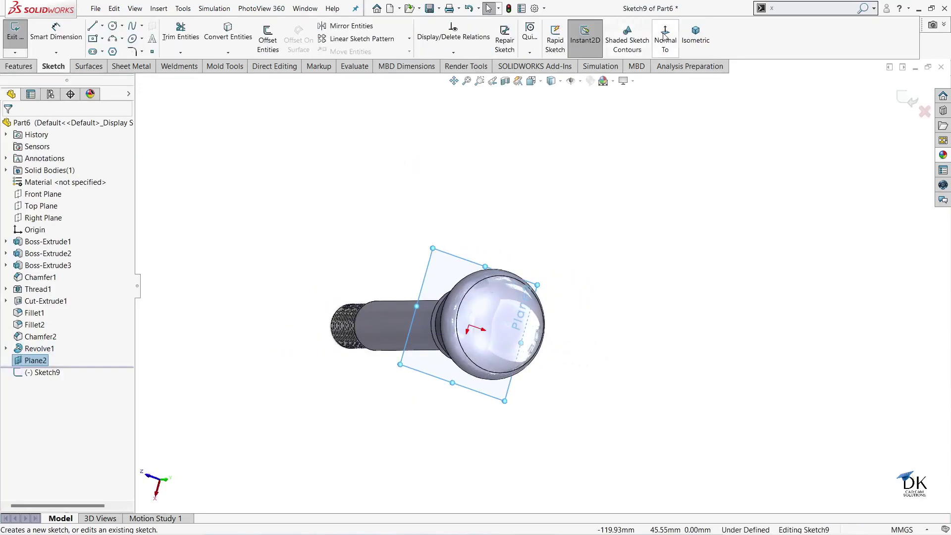
left_click(664, 34)
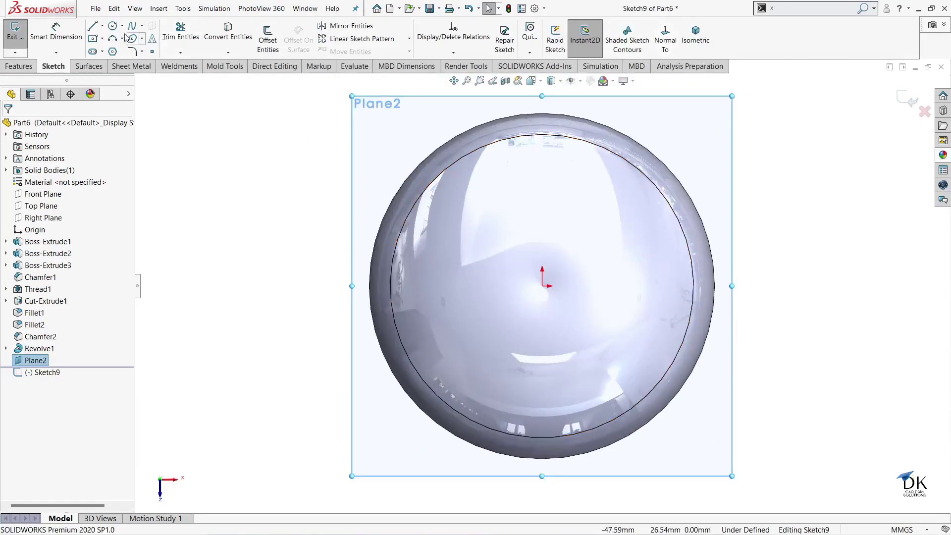
left_click(103, 27)
left_click(111, 52)
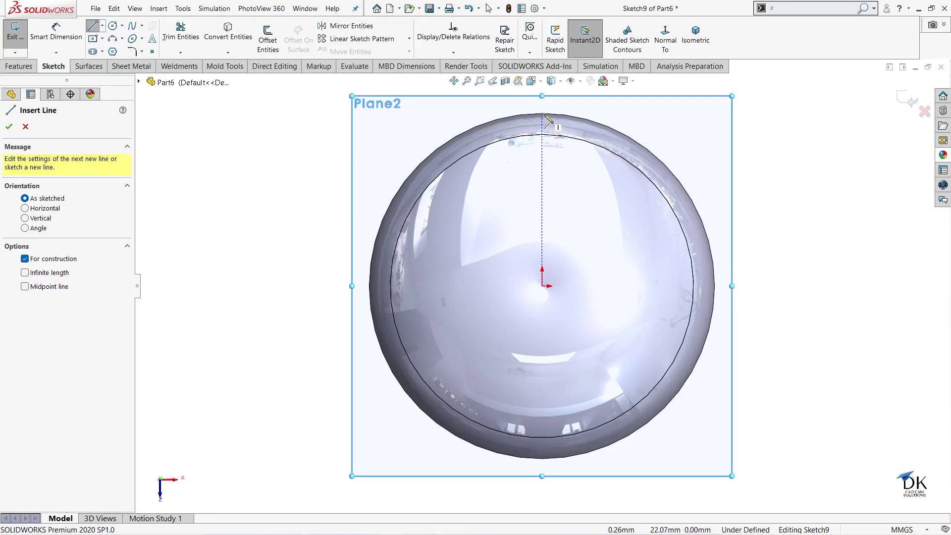
left_click_drag(542, 113, 542, 459)
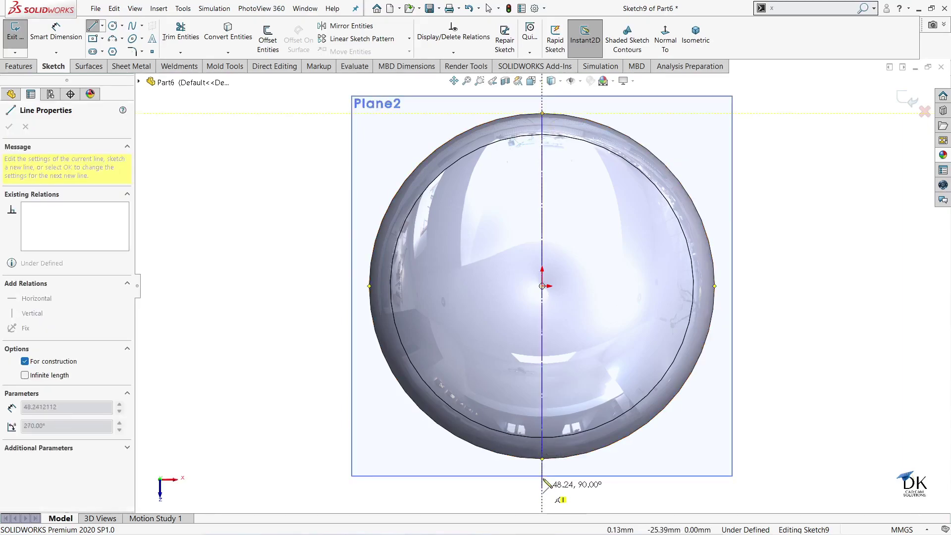
right_click(597, 317)
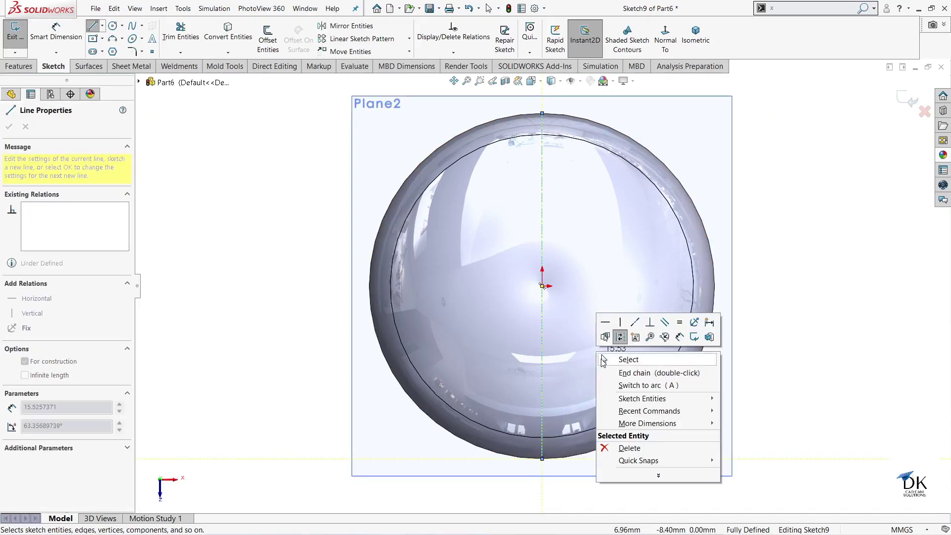
left_click(620, 357)
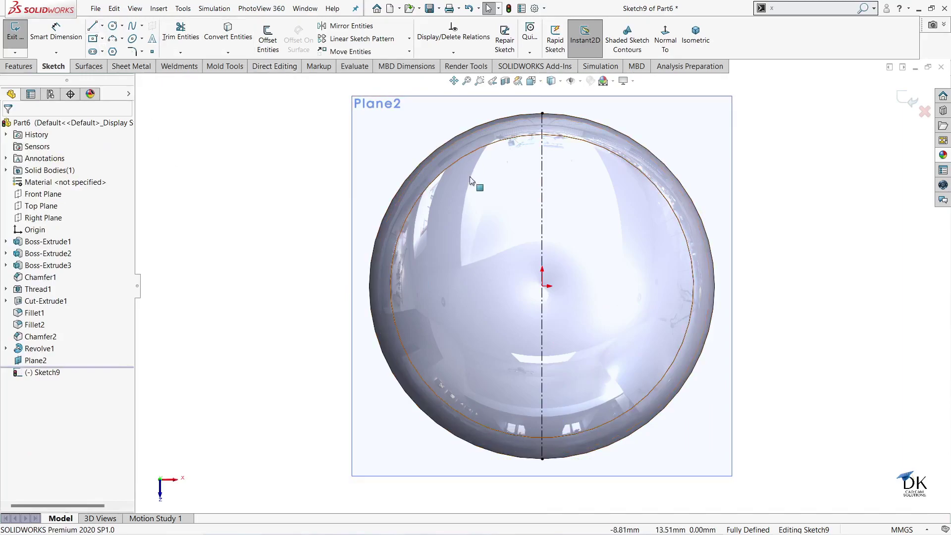
- Convert the head's outer edge into a 44.55 mm circle in the sketch
left_click(468, 129)
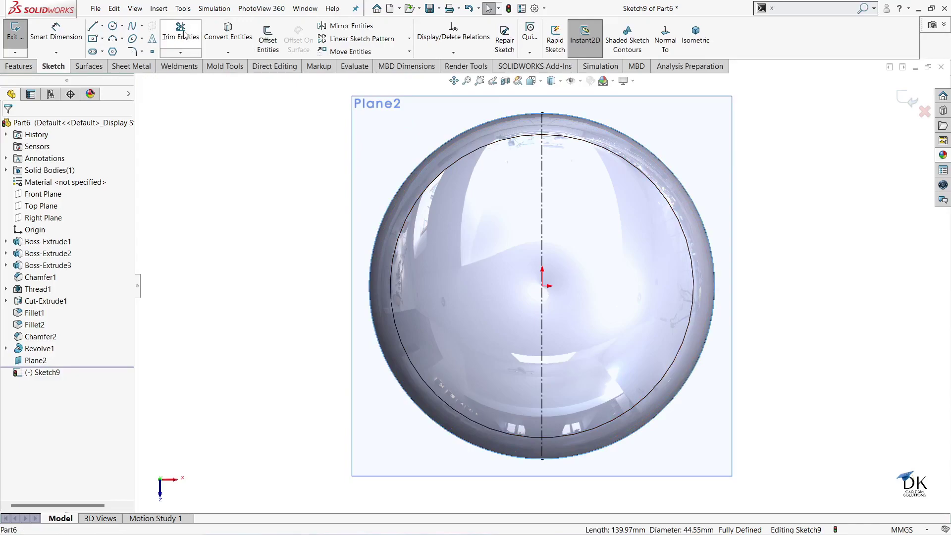
left_click(245, 35)
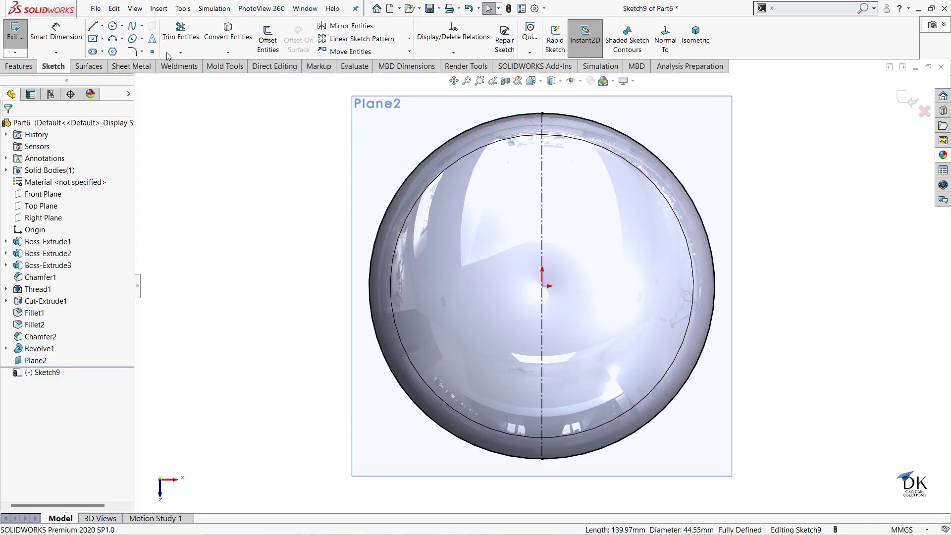
left_click(268, 41)
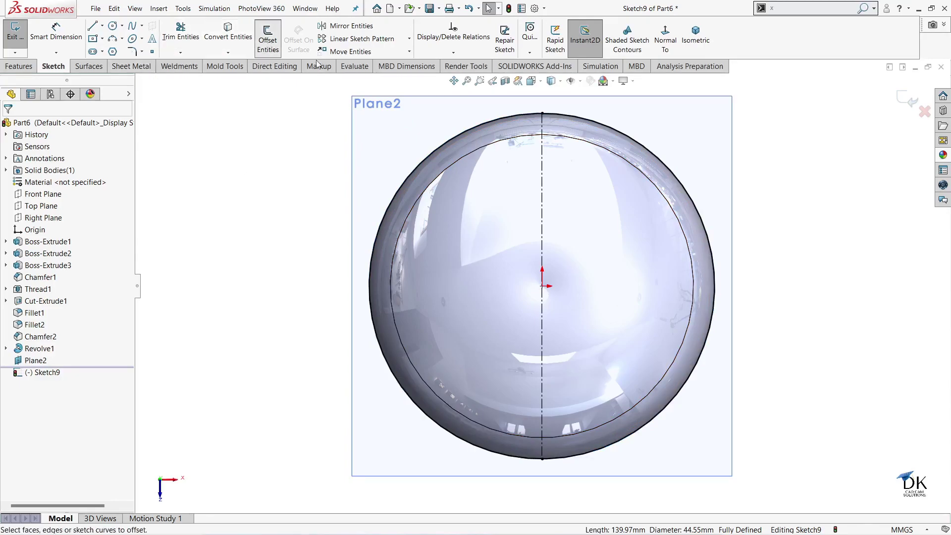
- Offset the centerline 6 mm to both sides, creating two vertical lines
left_click(543, 181)
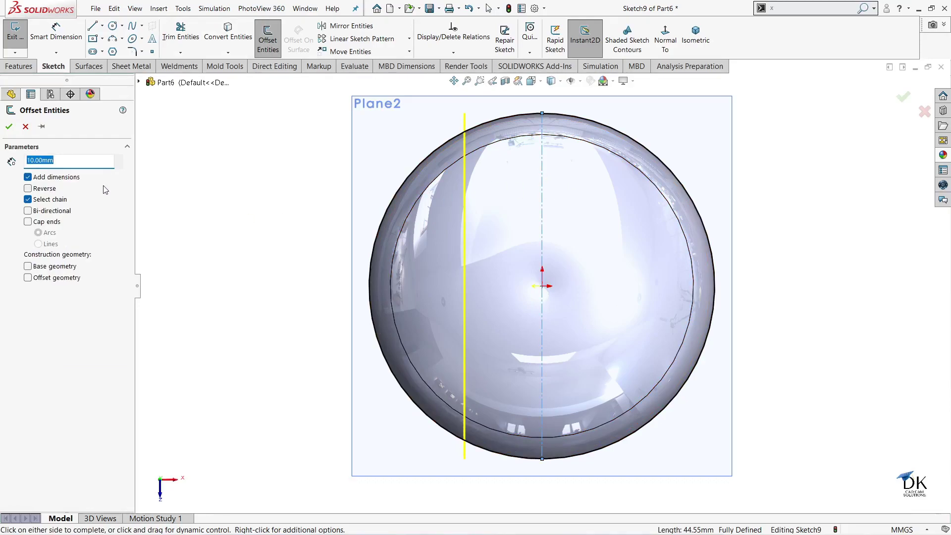
type("6")
key("Return")
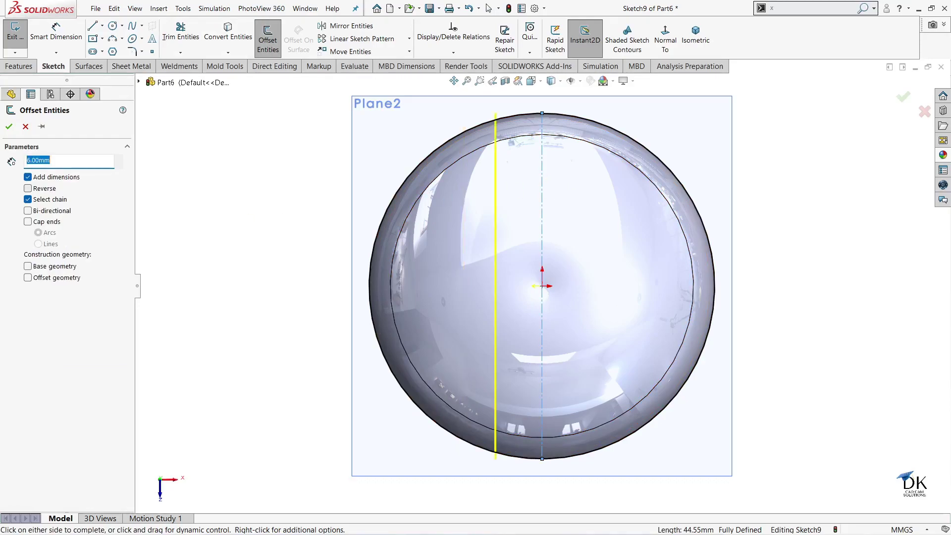
left_click(29, 212)
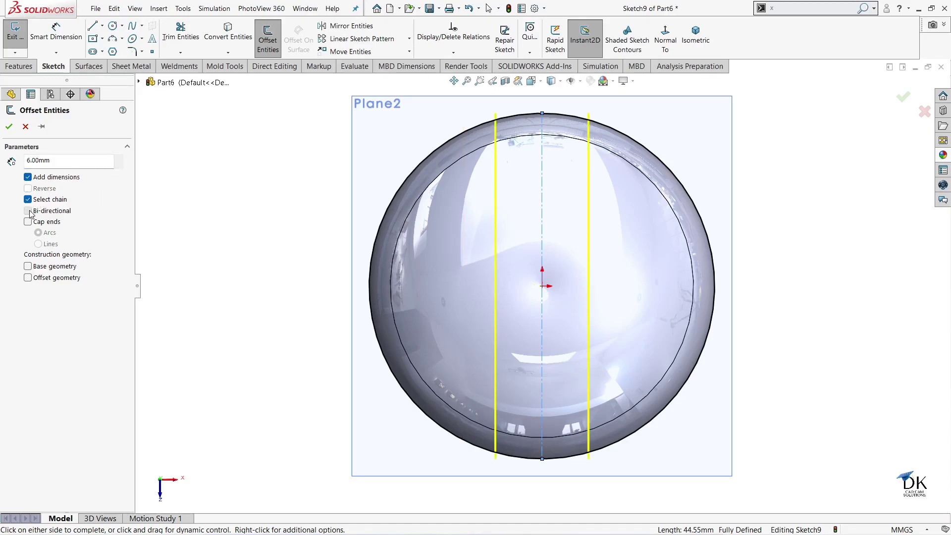
left_click(9, 126)
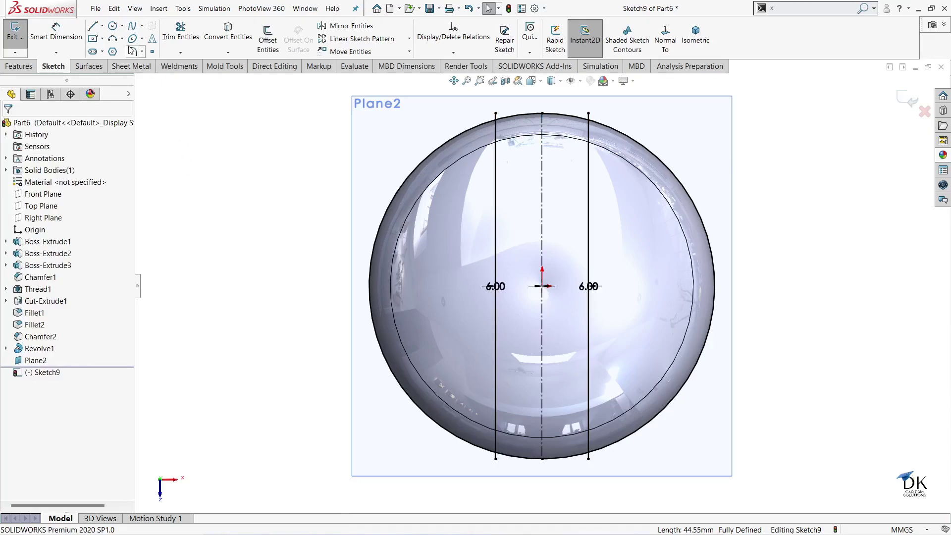
- Trim the line stubs and the top arc segment above the circle
left_click(180, 32)
scroll(474, 201, "down", 2)
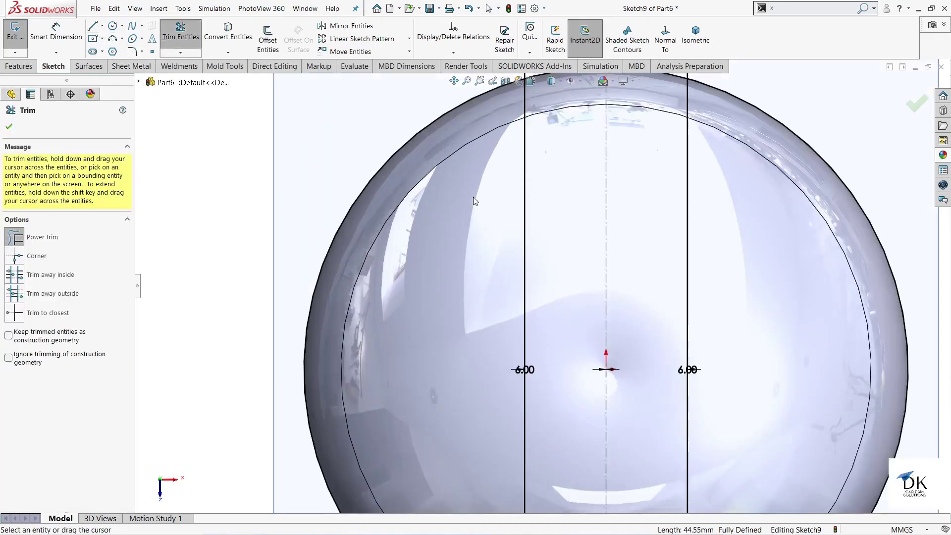
scroll(545, 188, "up", 1)
scroll(560, 153, "down", 3)
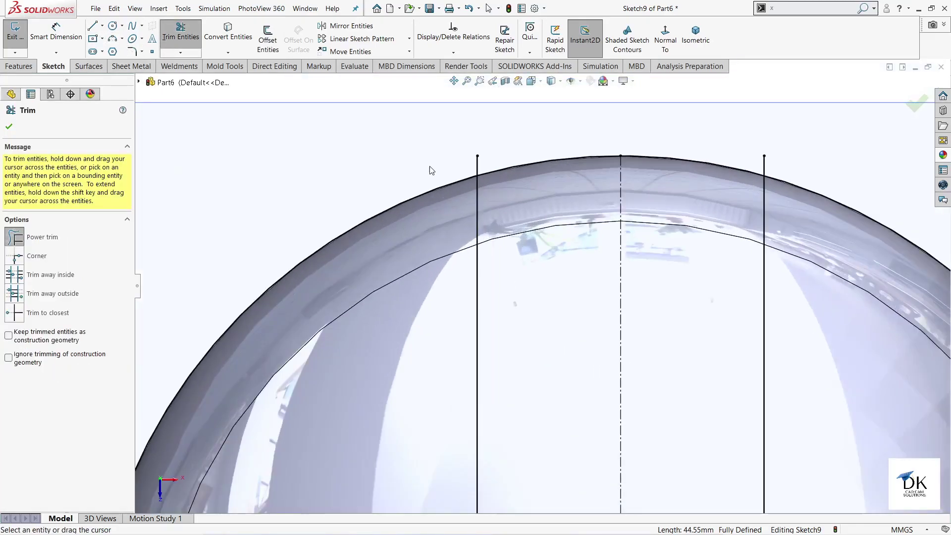
left_click_drag(471, 167, 514, 180)
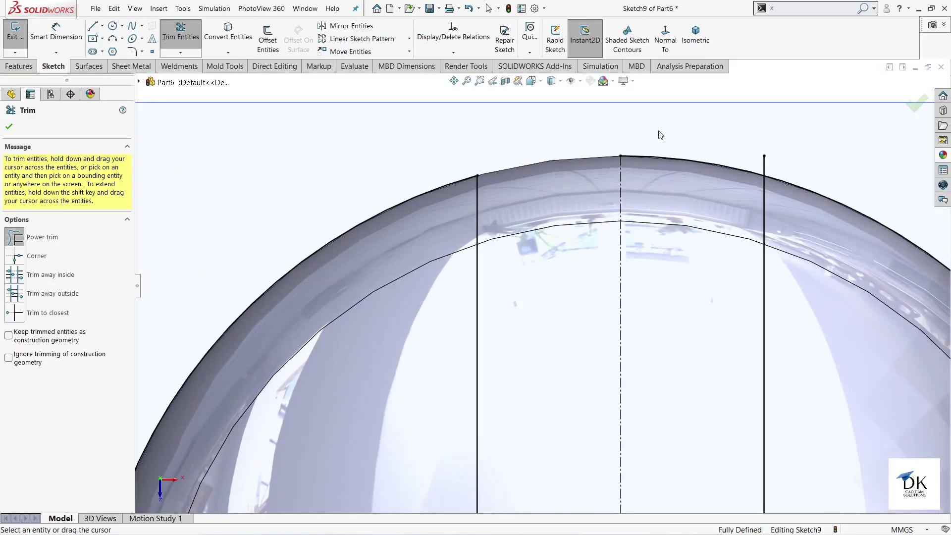
left_click_drag(658, 131, 663, 179)
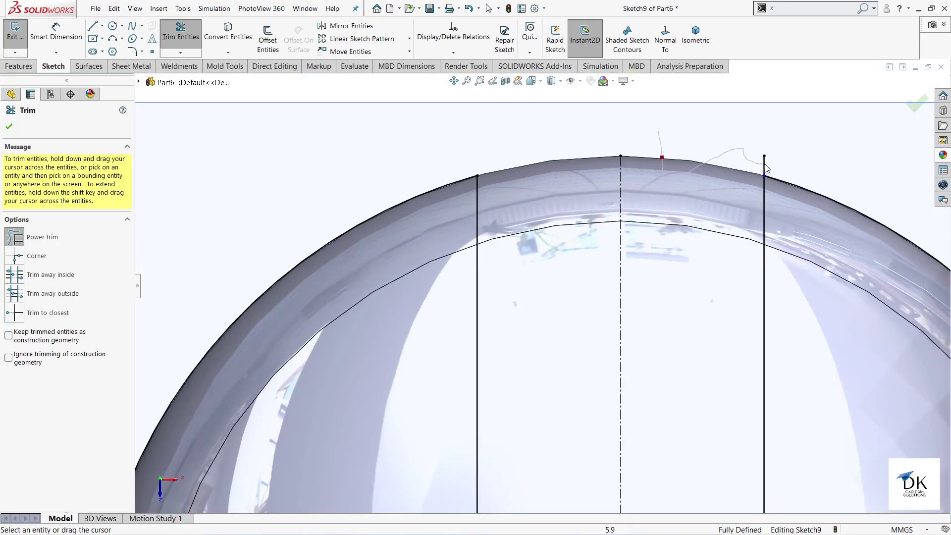
left_click_drag(766, 168, 698, 208)
- Trim the remaining bottom arc segments and line stubs below the circle
scroll(698, 207, "up", 2)
scroll(665, 234, "up", 2)
scroll(655, 281, "up", 2)
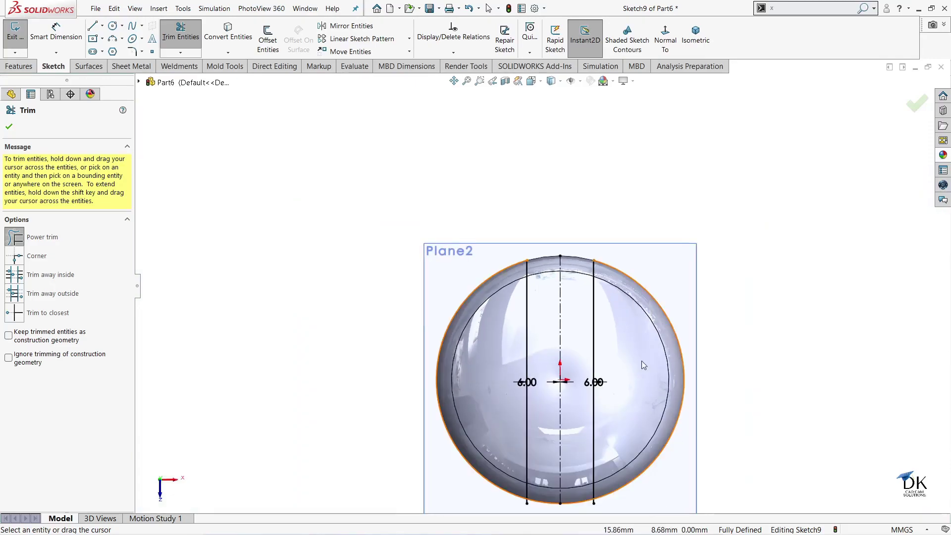
scroll(588, 506, "down", 2)
scroll(541, 456, "down", 2)
scroll(451, 450, "down", 2)
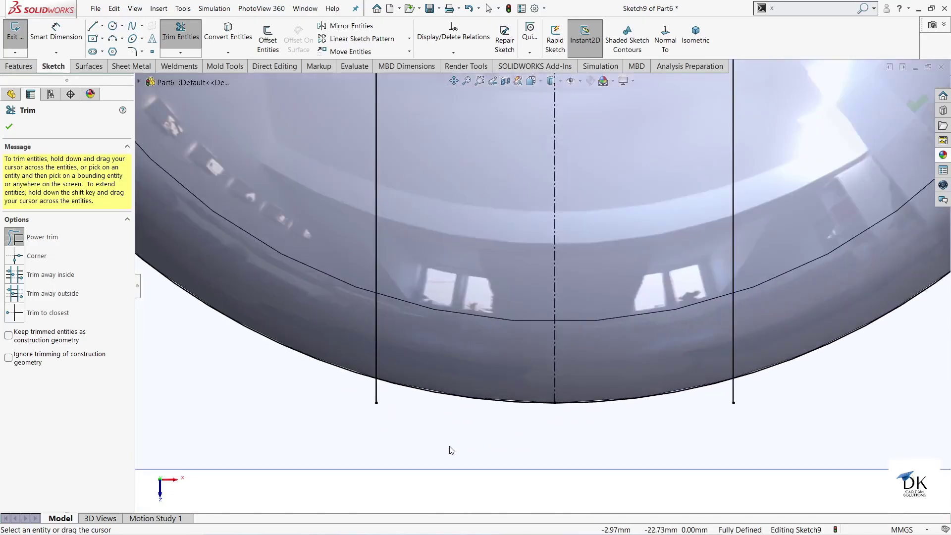
left_click_drag(444, 358, 429, 406)
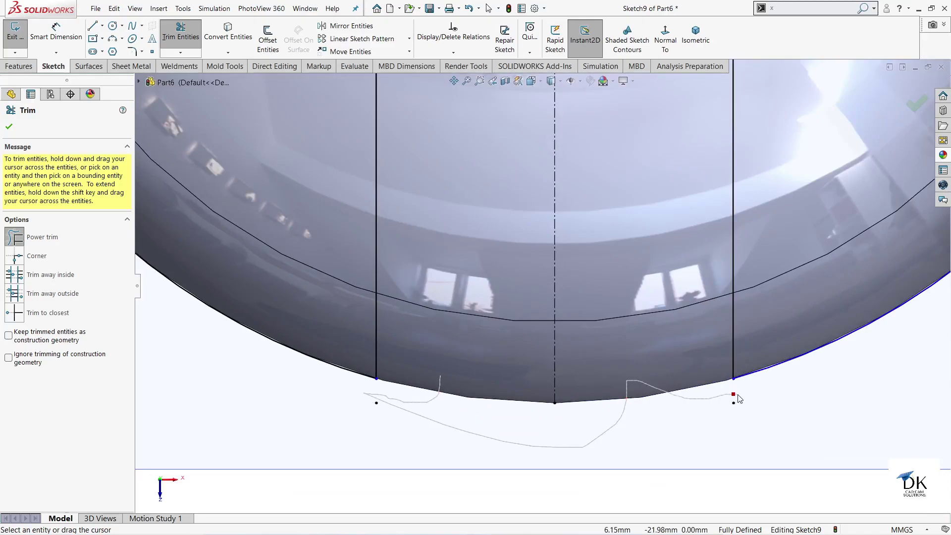
left_click_drag(738, 399, 711, 414)
scroll(712, 414, "up", 2)
scroll(707, 404, "up", 2)
scroll(712, 345, "up", 2)
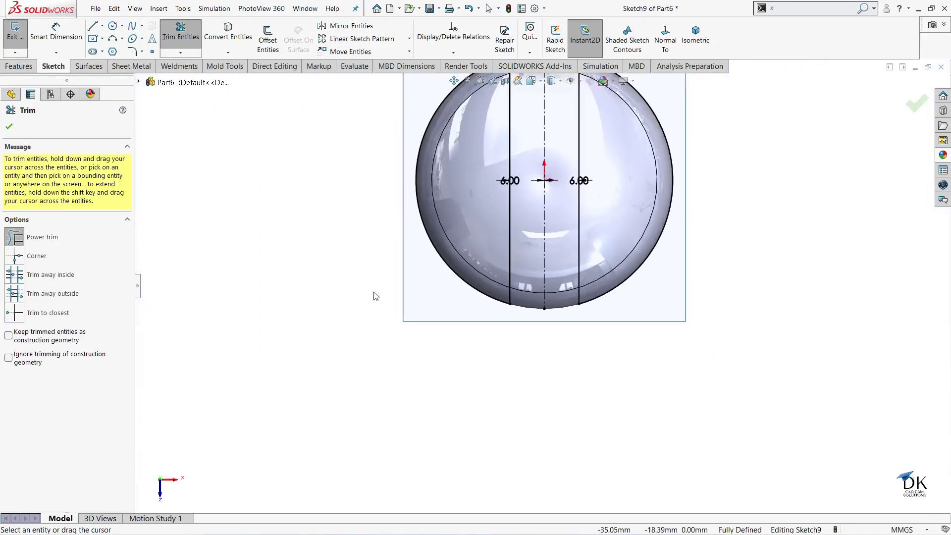
scroll(534, 299, "up", 2)
left_click(9, 127)
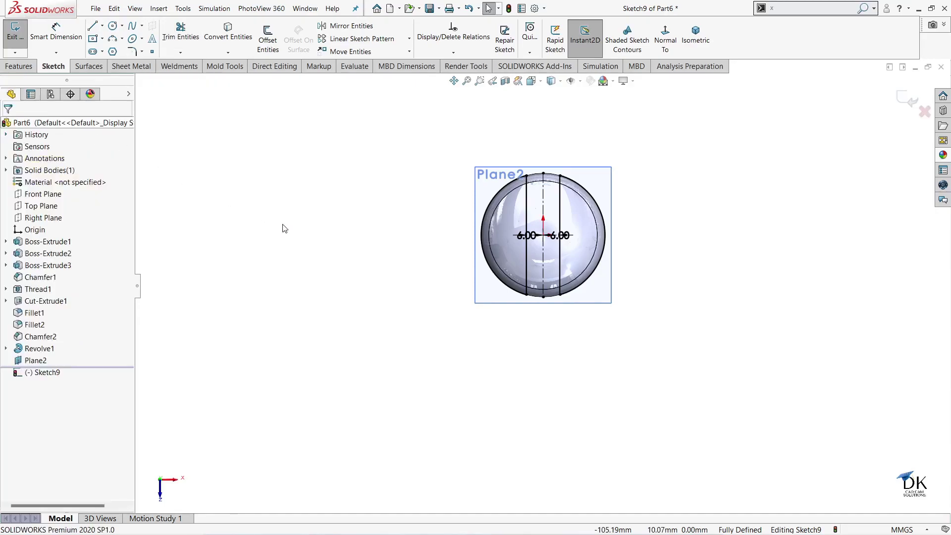
- Exit Sketch9 and return to part editing
scroll(541, 283, "up", 2)
scroll(541, 282, "up", 1)
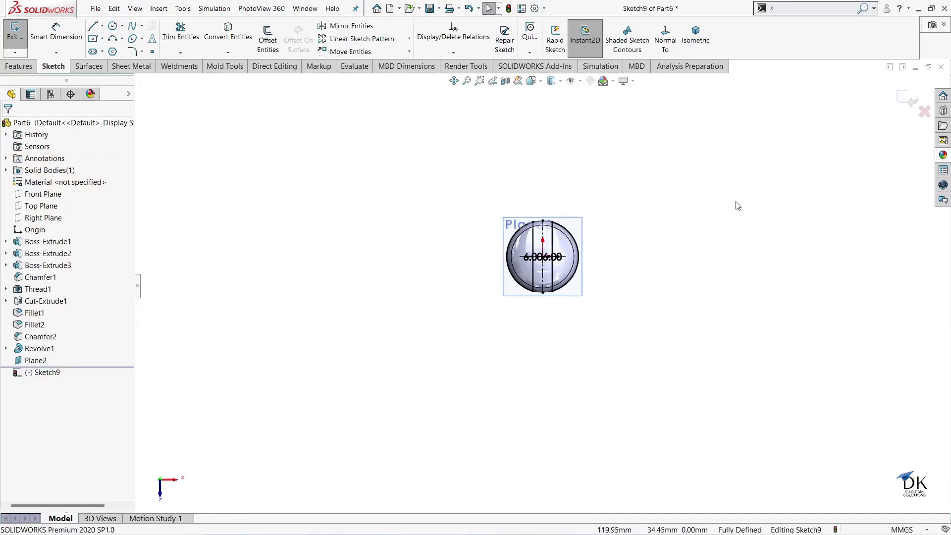
left_click(909, 99)
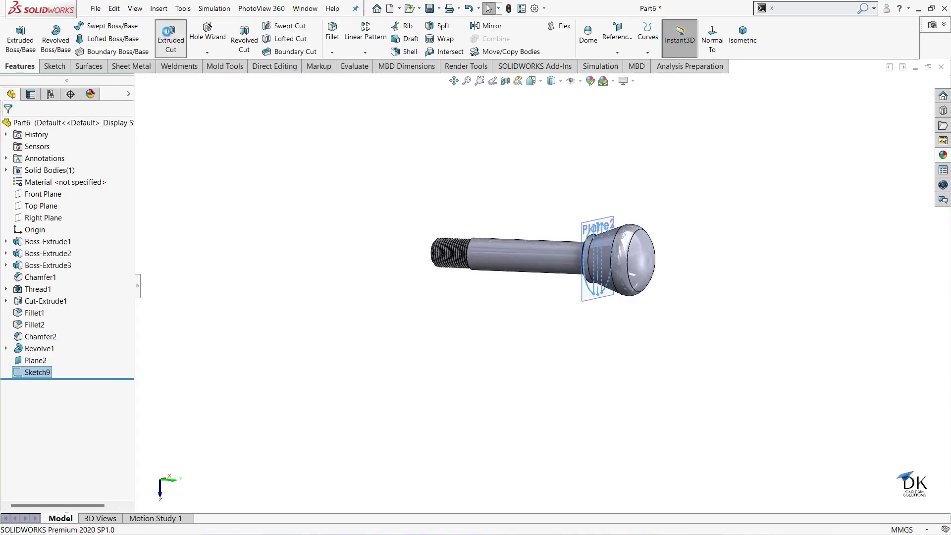
- Cut Sketch9 Through All in the reversed direction to flatten the head's sides
left_click(170, 40)
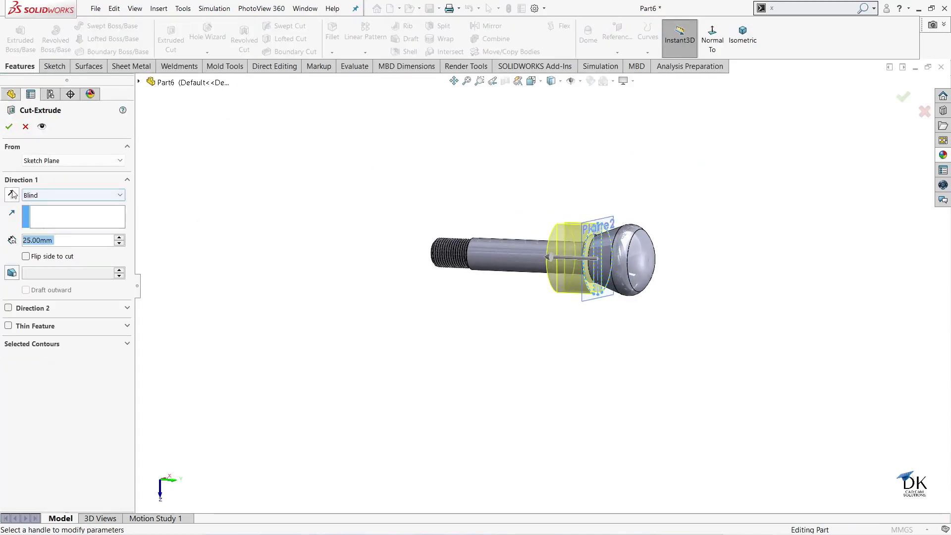
left_click(11, 194)
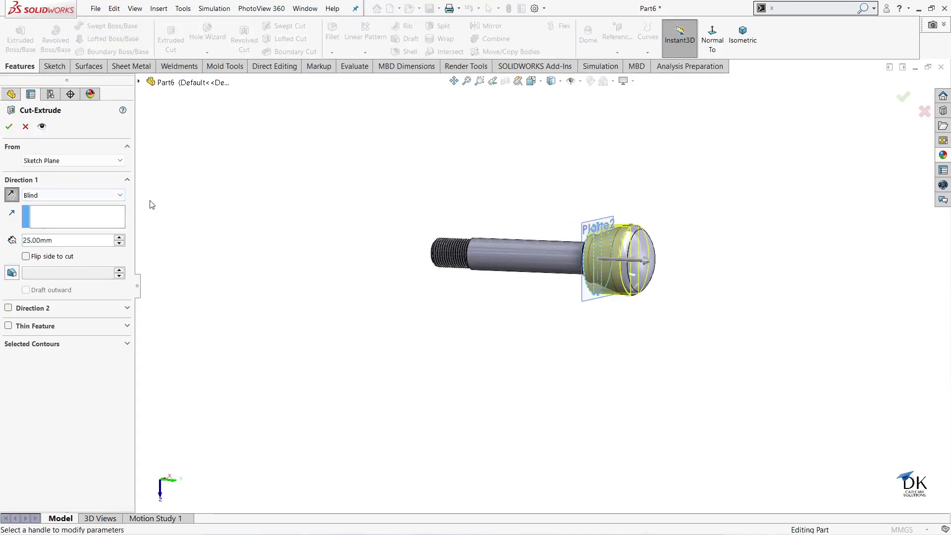
left_click(54, 197)
left_click(52, 218)
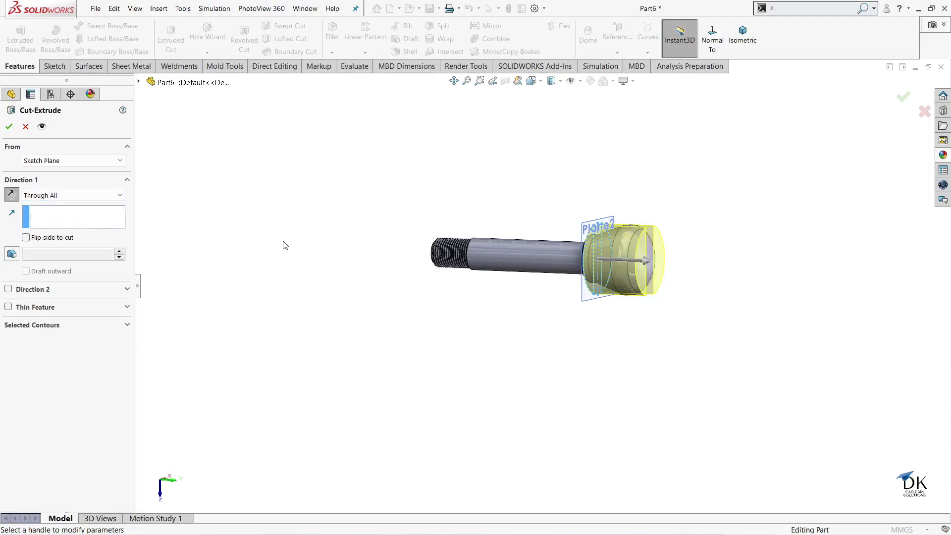
left_click(10, 128)
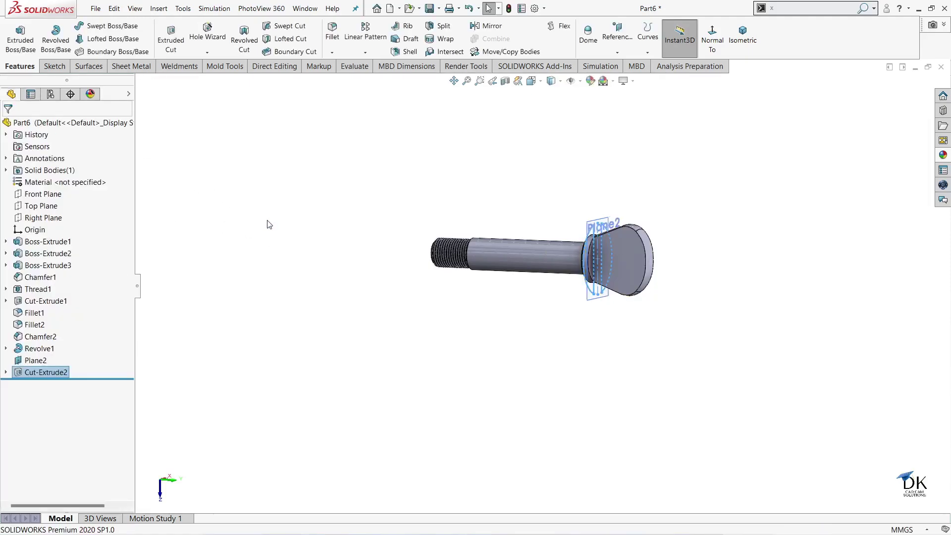
mouse_move(698, 214)
middle_mouse_down()
mouse_move(745, 314)
mouse_move(495, 169)
middle_mouse_up()
scroll(676, 263, "down", 3)
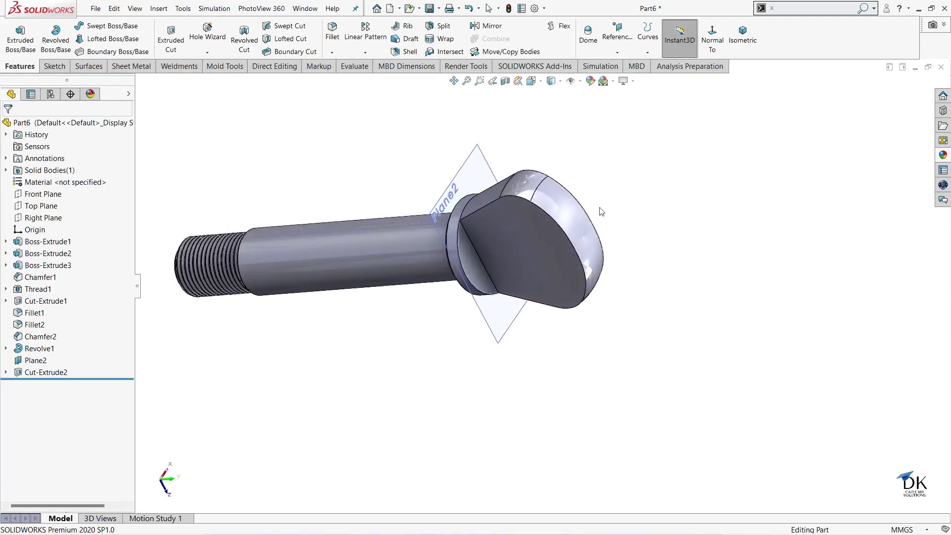
- Hide Plane2
left_click(487, 160)
left_click(541, 130)
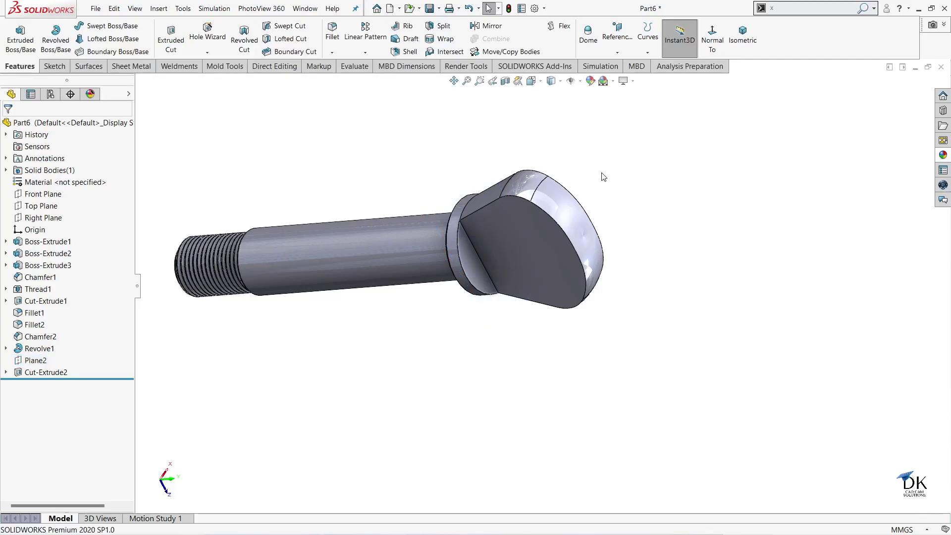
middle_click_drag(632, 157, 643, 127)
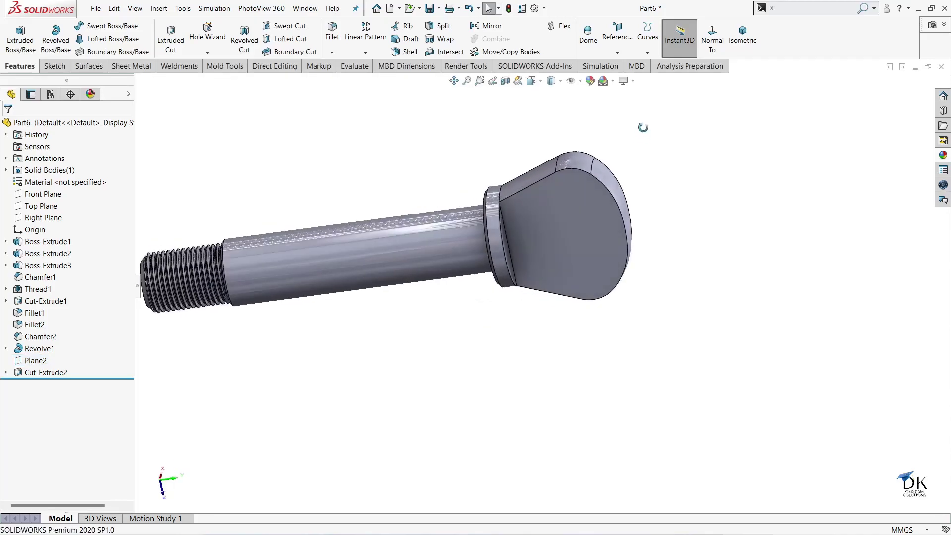
- Round both curved edge loops of the head with a 3 mm fillet (Fillet3)
left_click(340, 49)
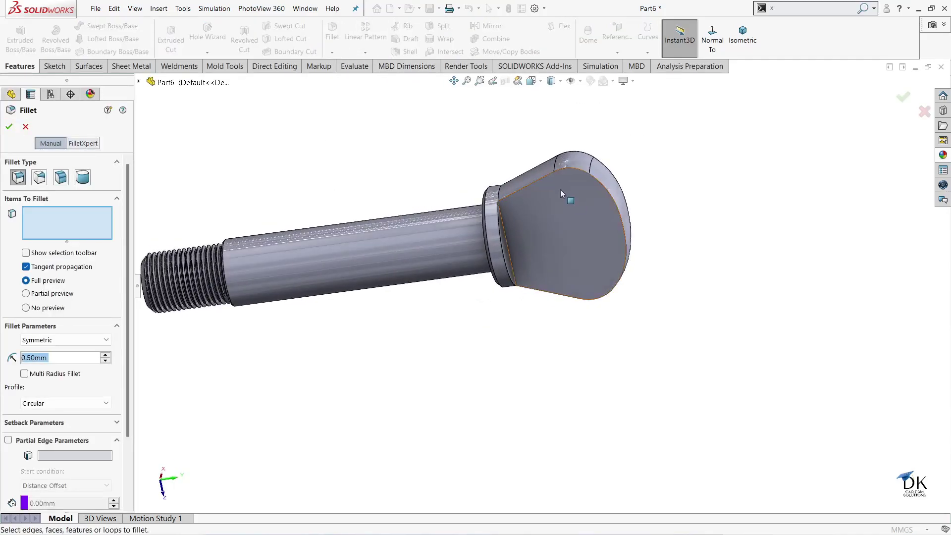
left_click(566, 170)
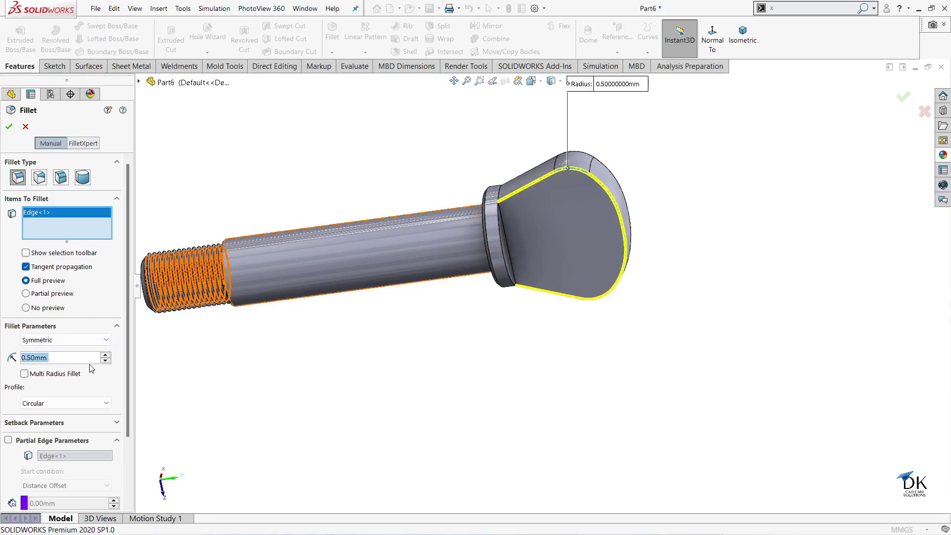
type("3")
key("Return")
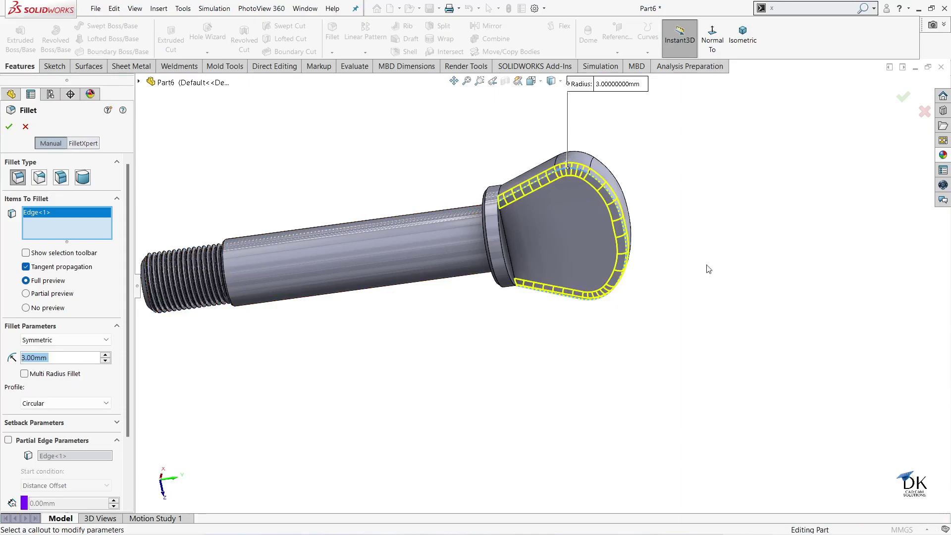
middle_click_drag(708, 269, 317, 333)
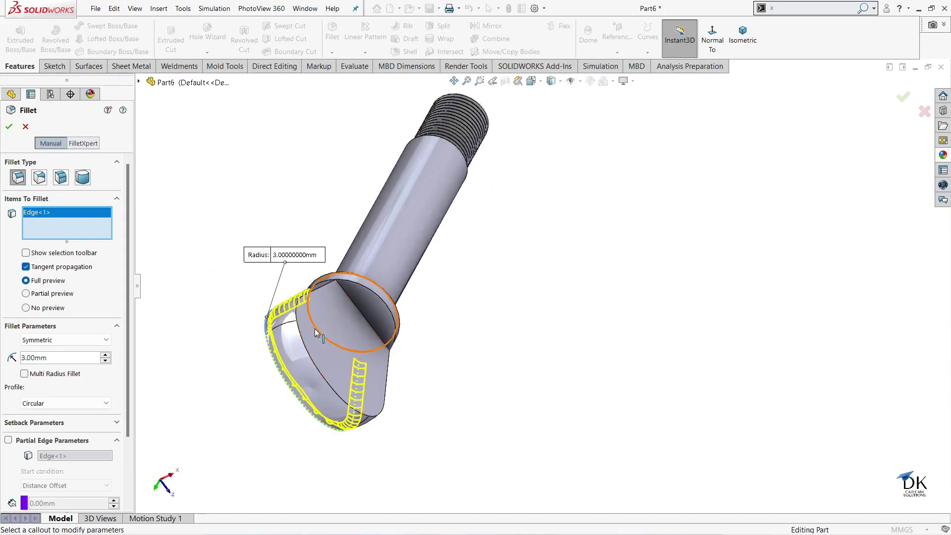
left_click(301, 339)
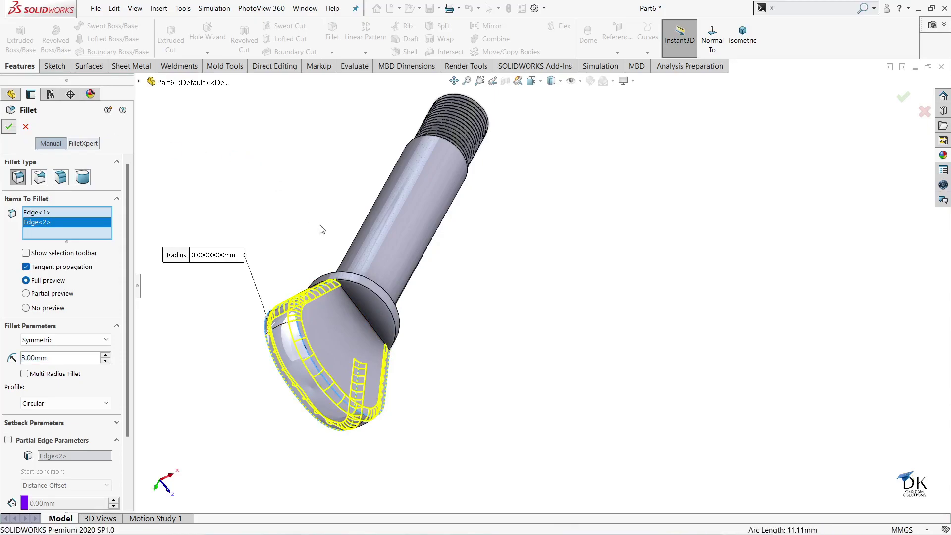
key("Return")
scroll(371, 307, "down", 3)
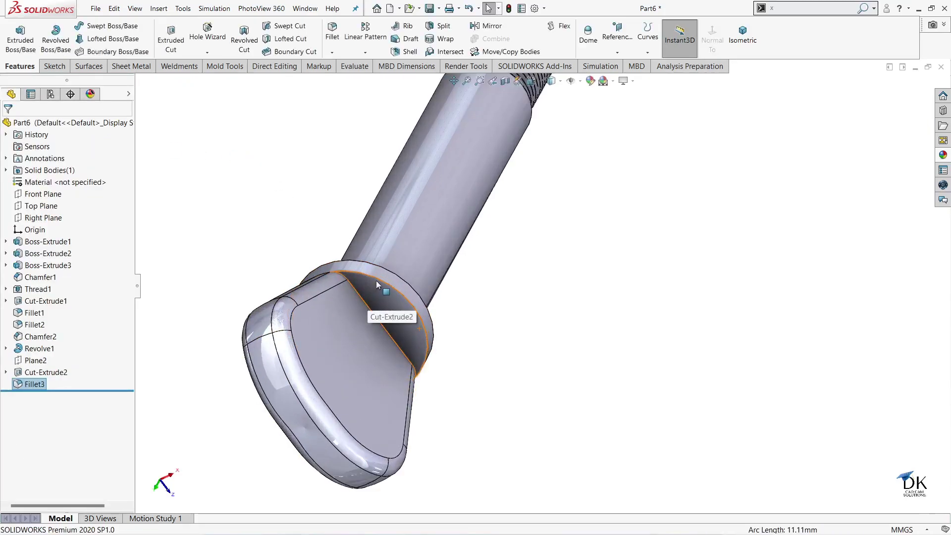
- Fillet the straight cut edge at 3 mm as Fillet4
left_click(362, 299)
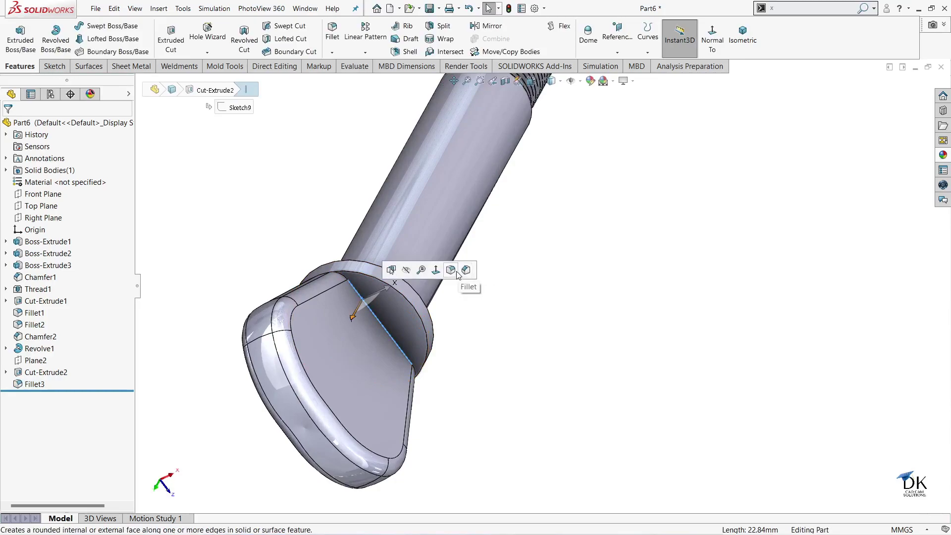
left_click(451, 270)
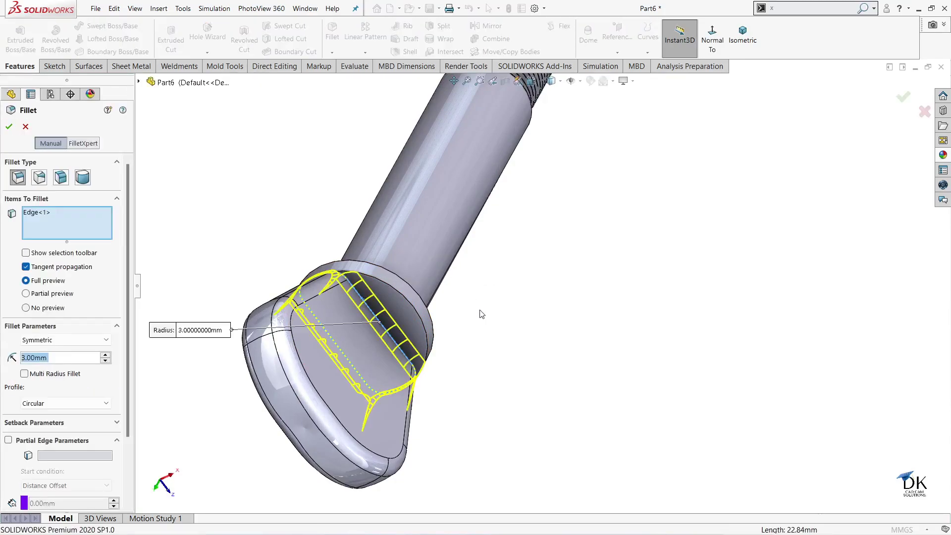
middle_click_drag(481, 314, 531, 357)
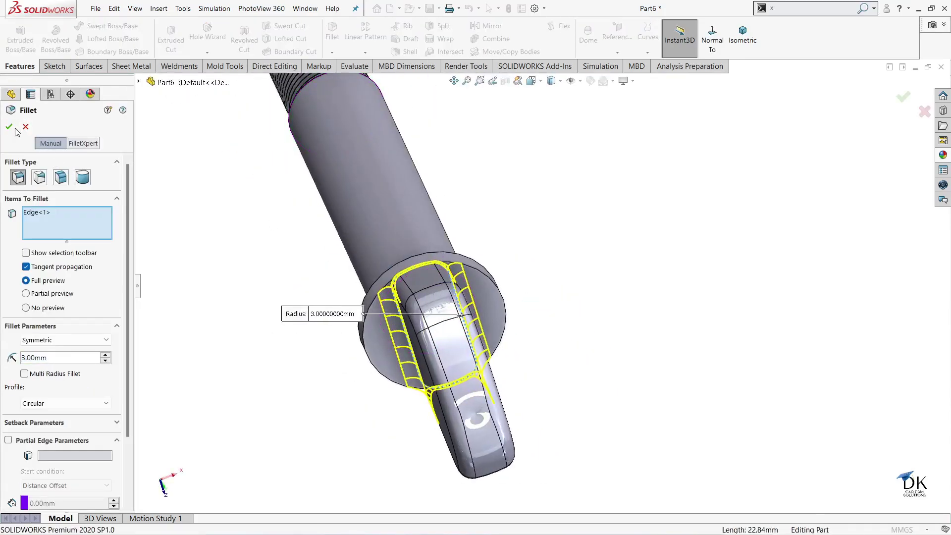
left_click(9, 127)
- Fillet the curved cut edges at the head with 3 mm as Fillet5
mouse_move(591, 201)
middle_mouse_down()
mouse_move(546, 212)
mouse_move(486, 285)
middle_mouse_up()
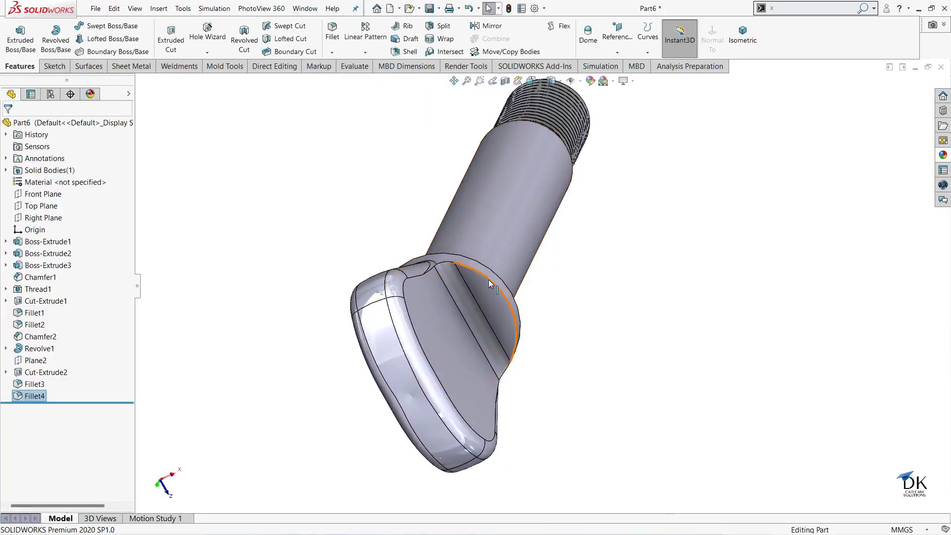
left_click(489, 283)
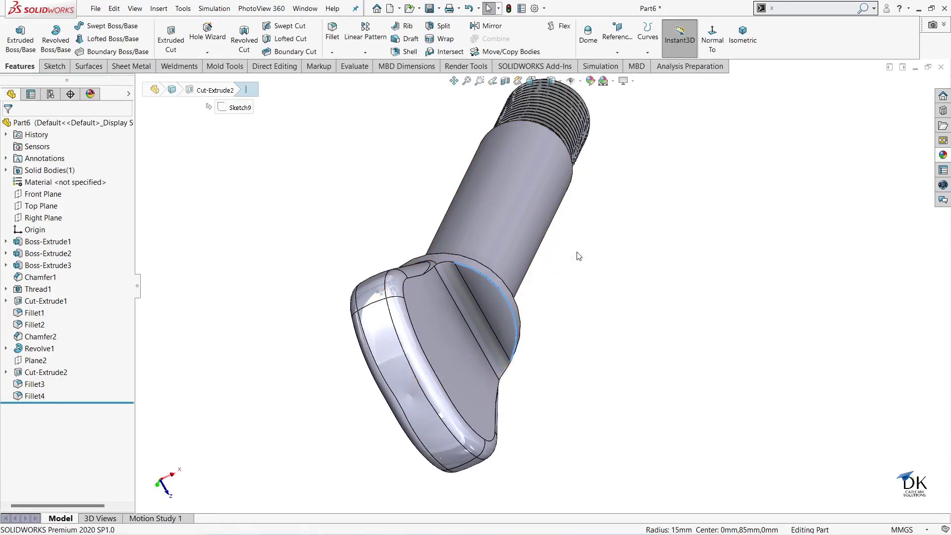
left_click(570, 287)
middle_click_drag(570, 272, 445, 307)
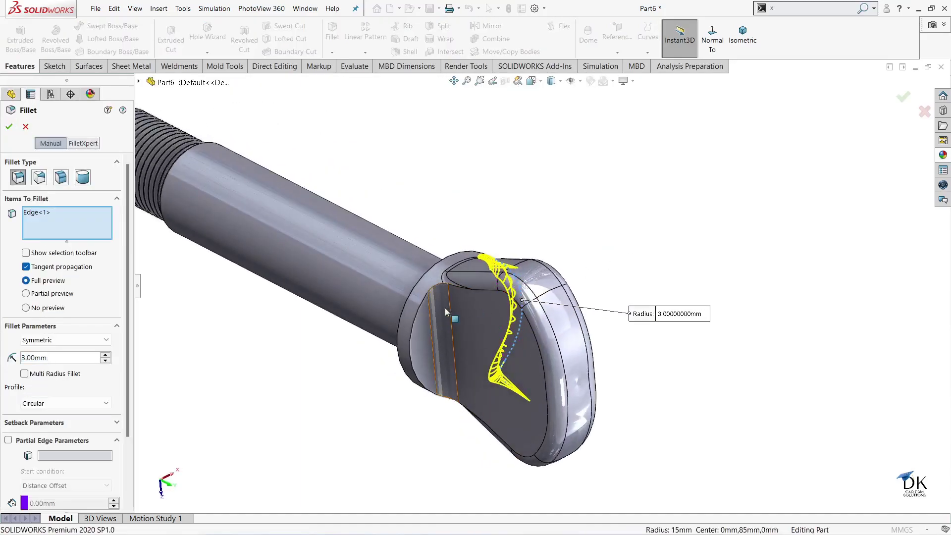
left_click(419, 310)
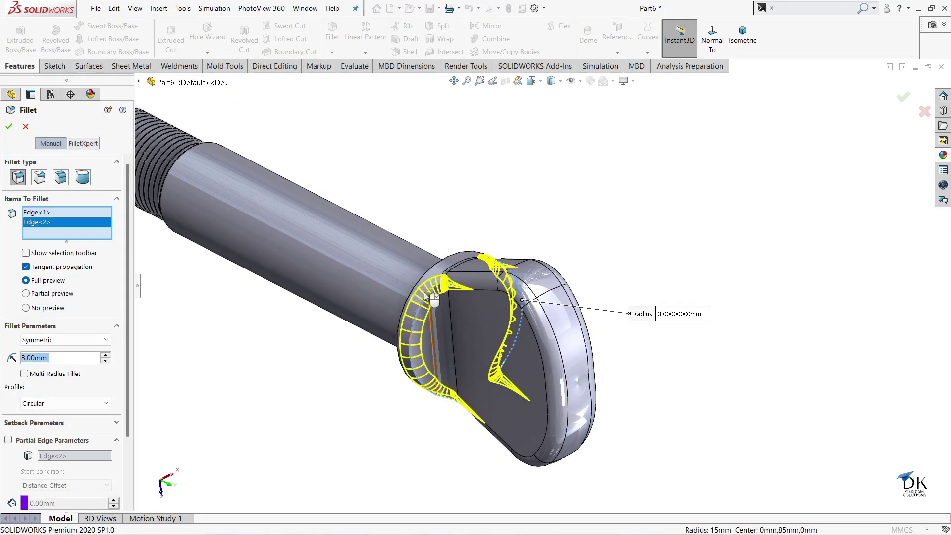
left_click(8, 128)
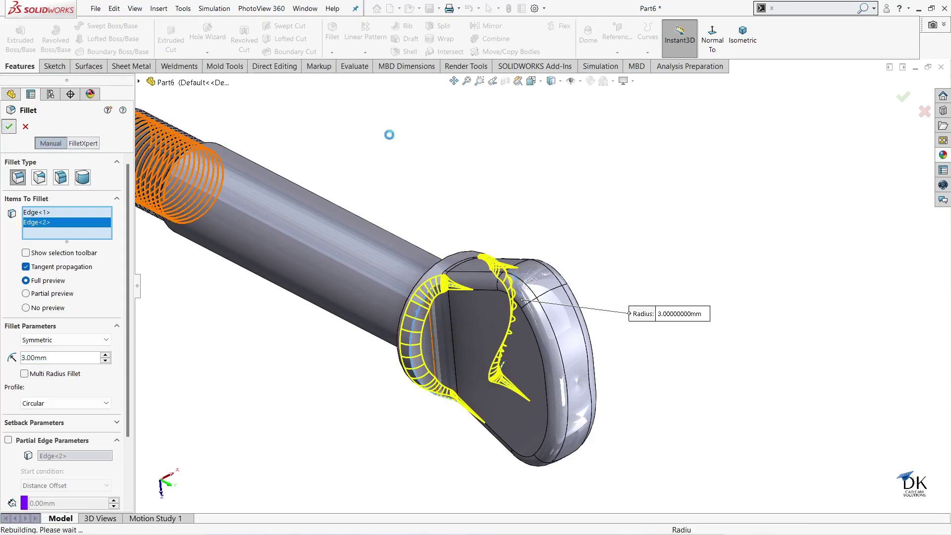
scroll(524, 214, "up", 3)
middle_click_drag(524, 213, 577, 300)
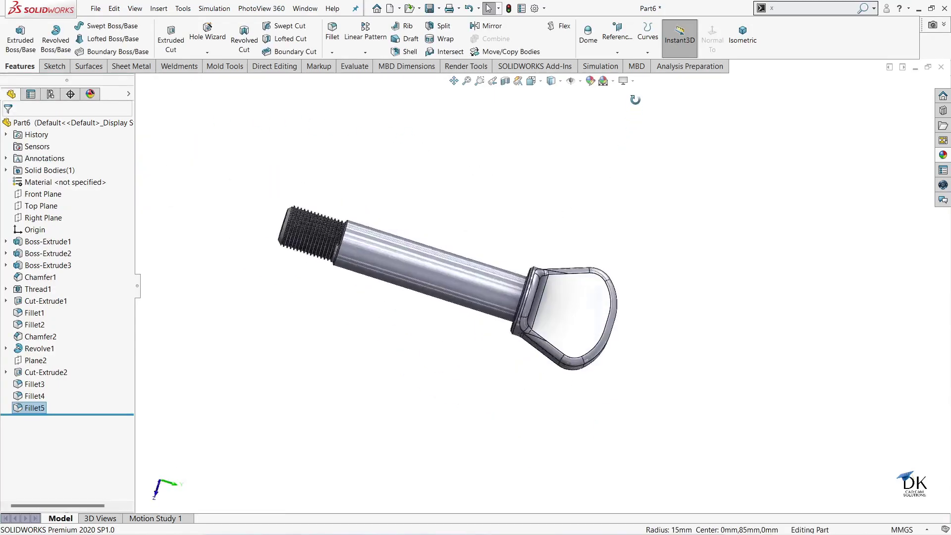
- Start a sketch on the flat head face and draw a circle near the tab's top
left_click(577, 301)
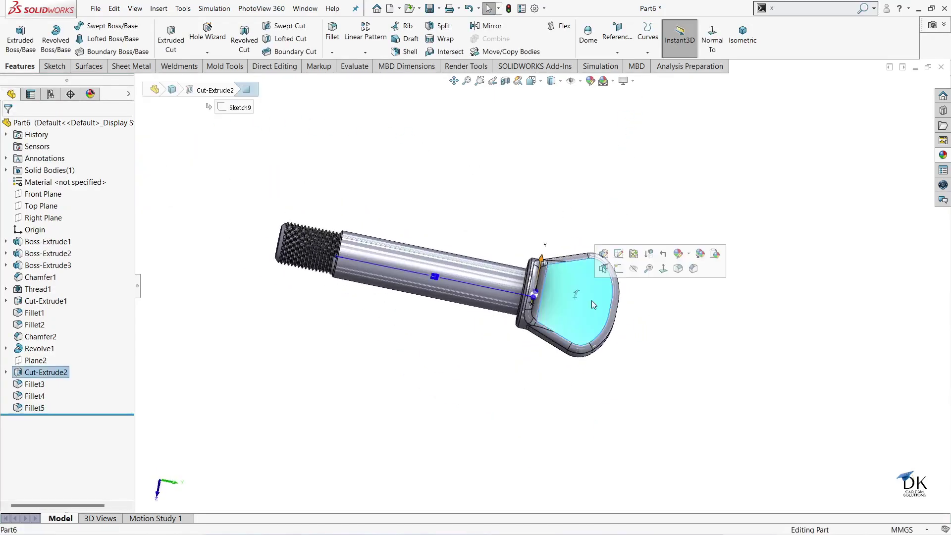
left_click(638, 270)
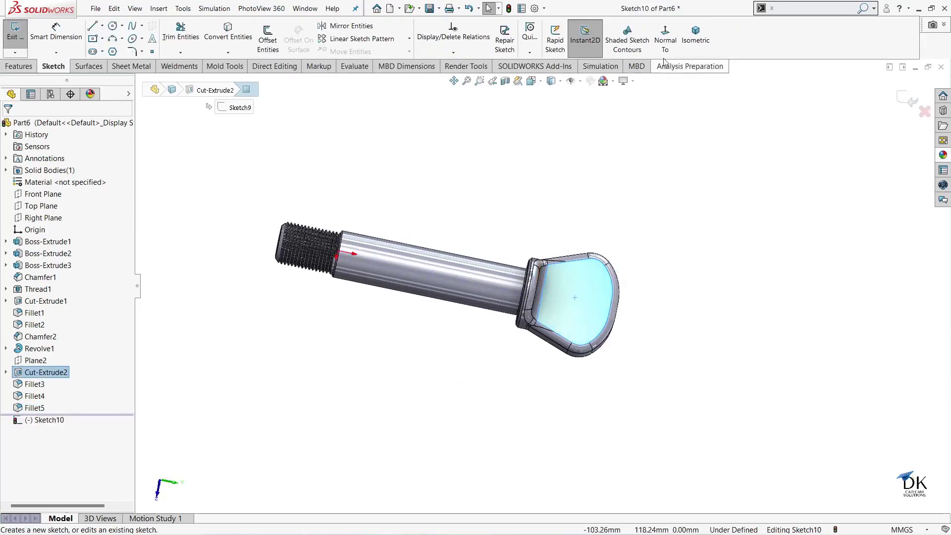
left_click(665, 37)
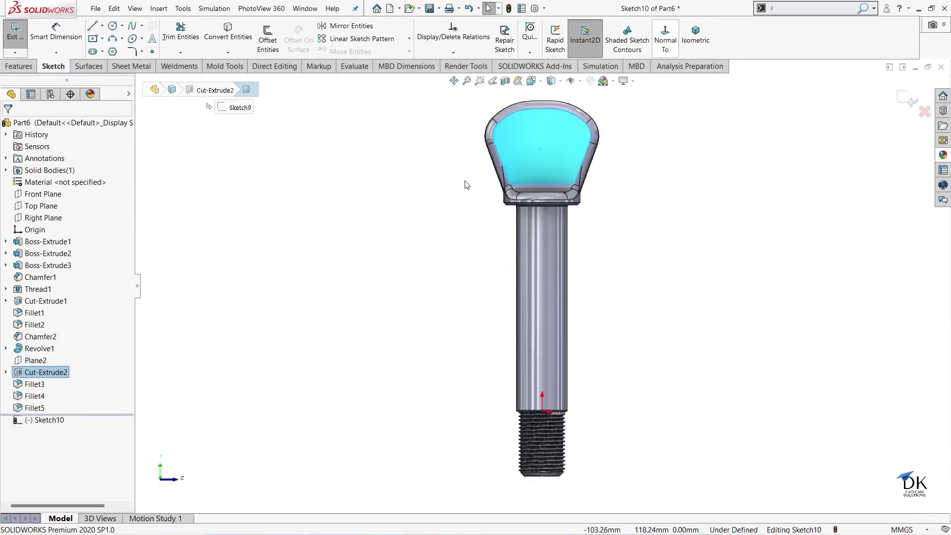
left_click(113, 25)
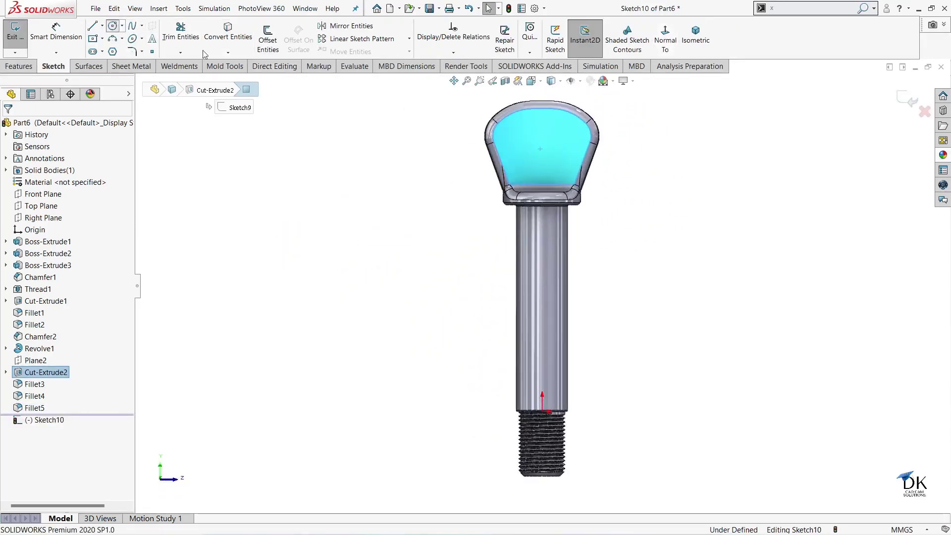
left_click(543, 127)
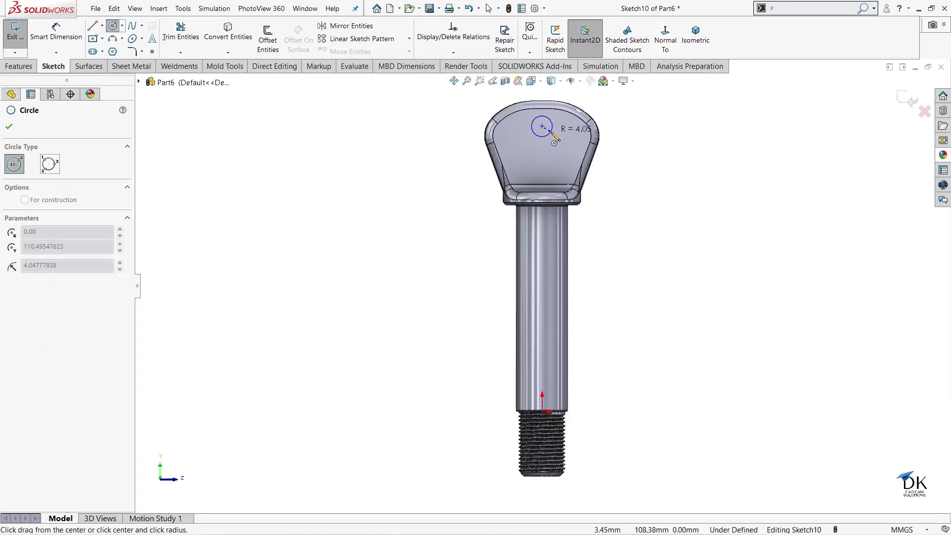
left_click(555, 138)
scroll(550, 133, "down", 3)
scroll(545, 144, "down", 2)
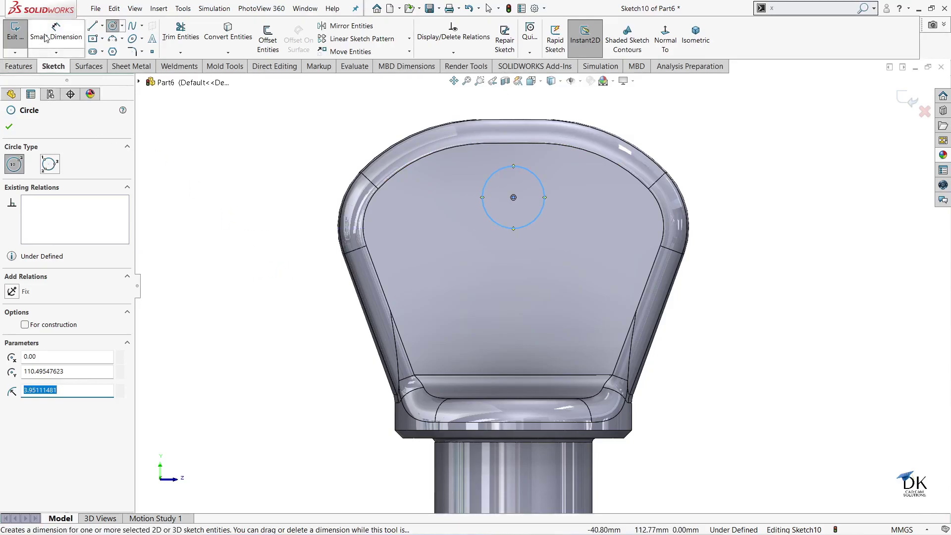
- Dimension the circle to an 8.00 mm diameter
left_click(66, 37)
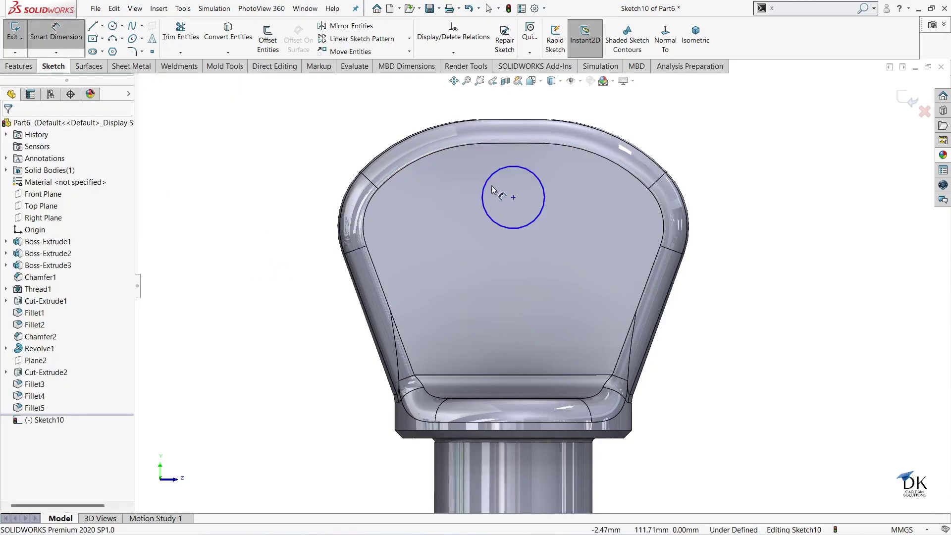
left_click(488, 188)
left_click(451, 185)
type("8")
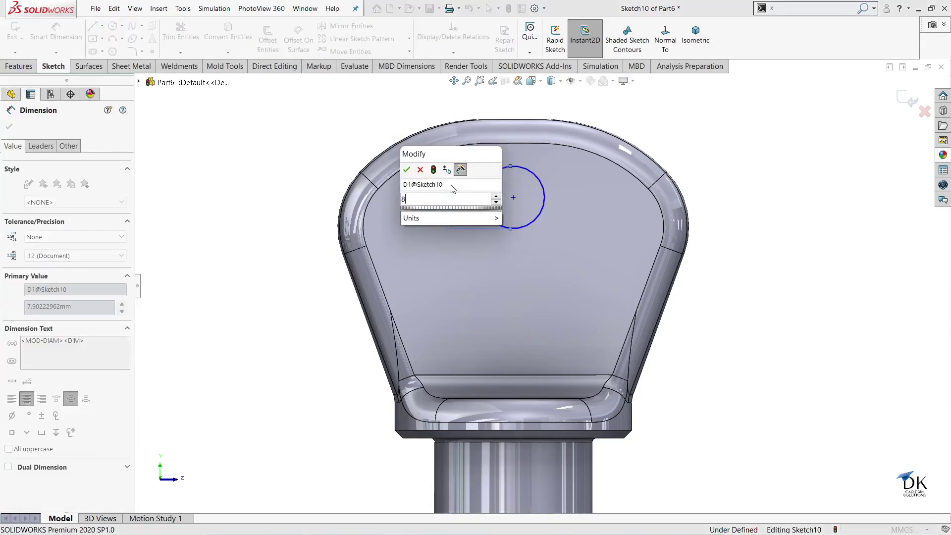
key("Return")
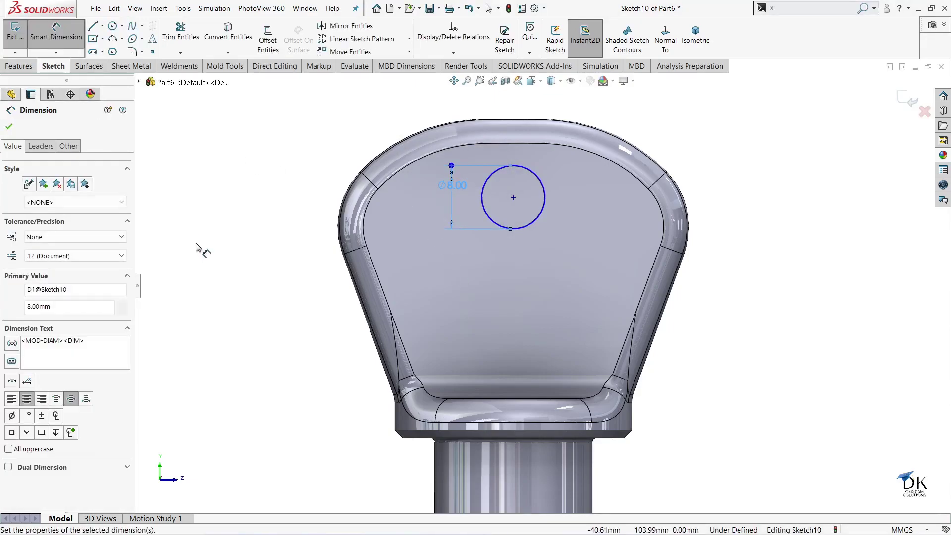
left_click(10, 127)
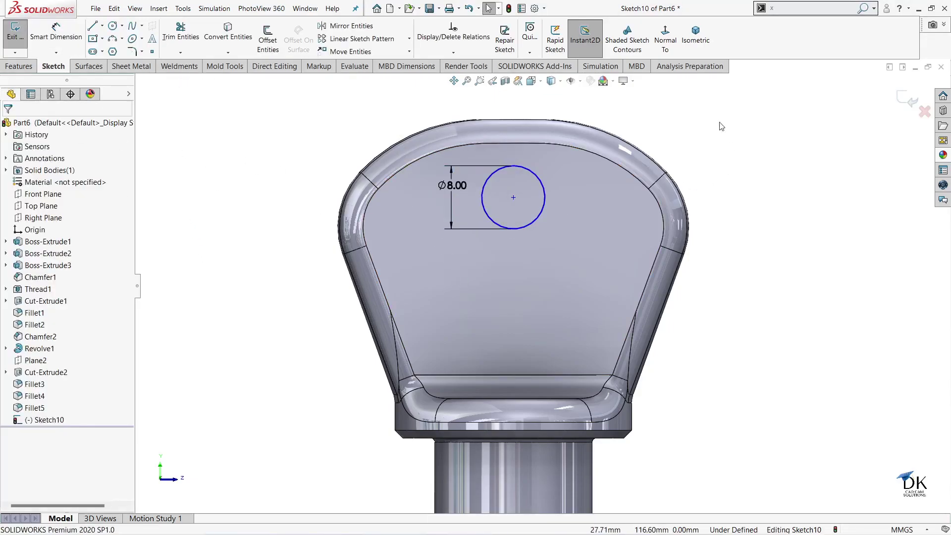
left_click(20, 65)
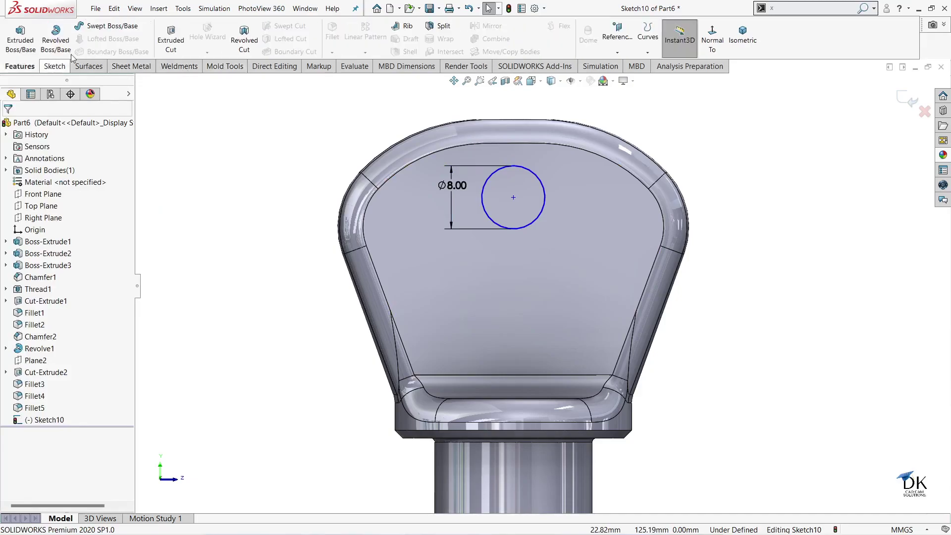
- Extrude-cut the Ø8 mm circle into the head tab, creating the eye hole Cut-Extrude3
left_click(161, 36)
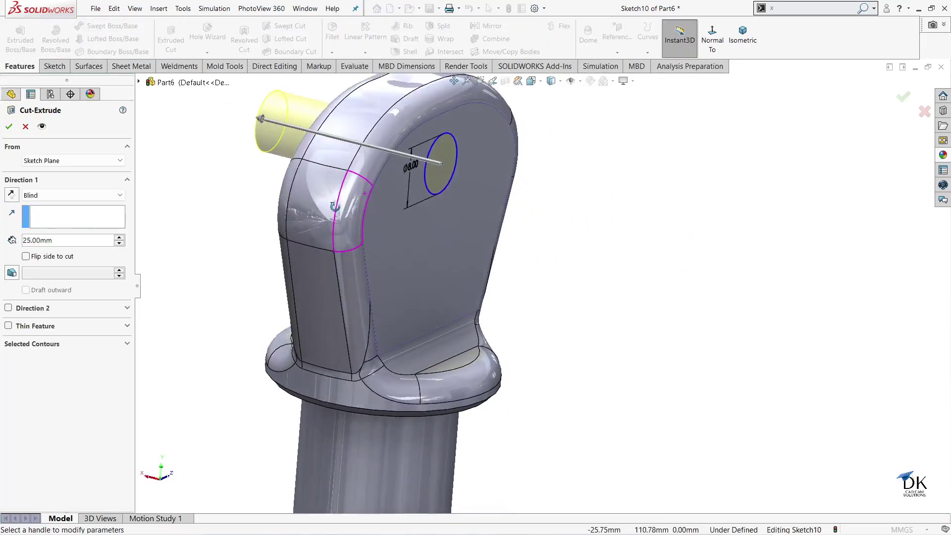
left_click(9, 126)
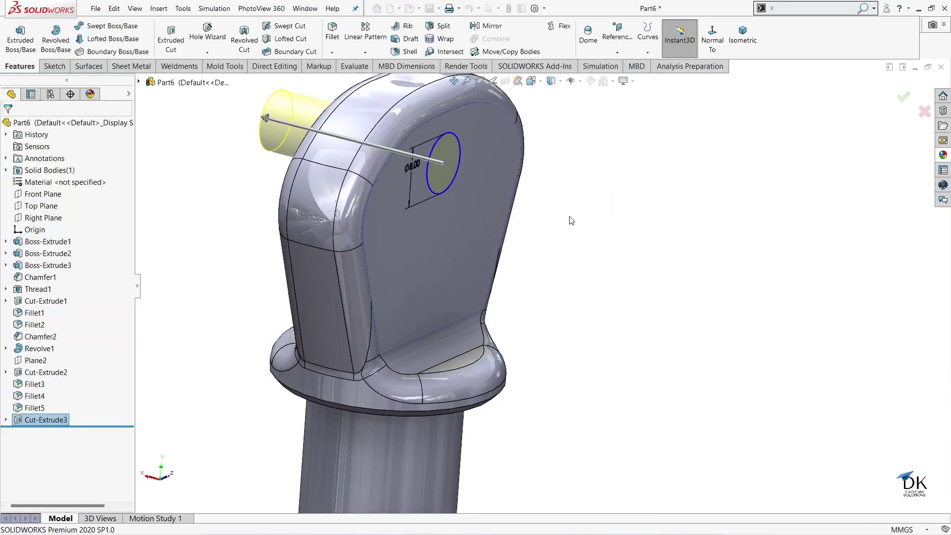
scroll(571, 219, "up", 3)
middle_click_drag(571, 220, 534, 212)
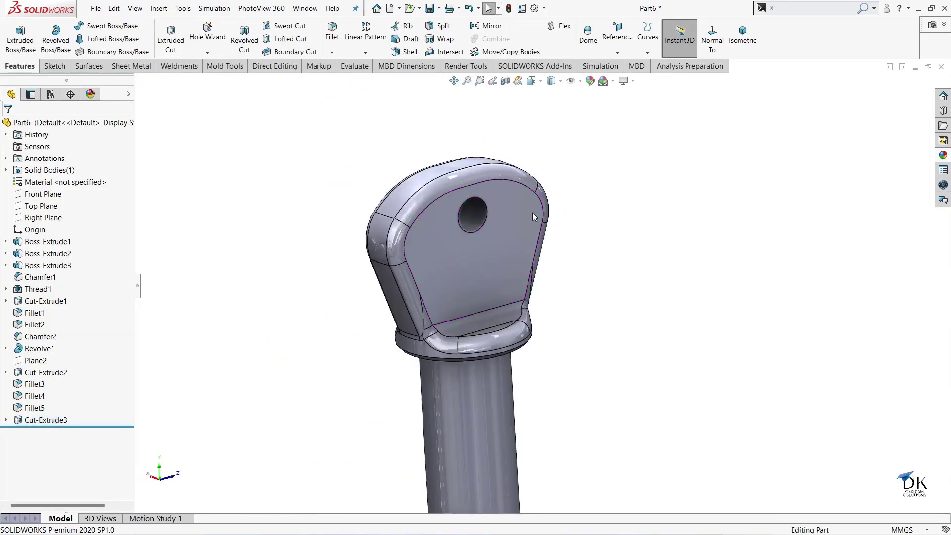
scroll(534, 144, "down", 2)
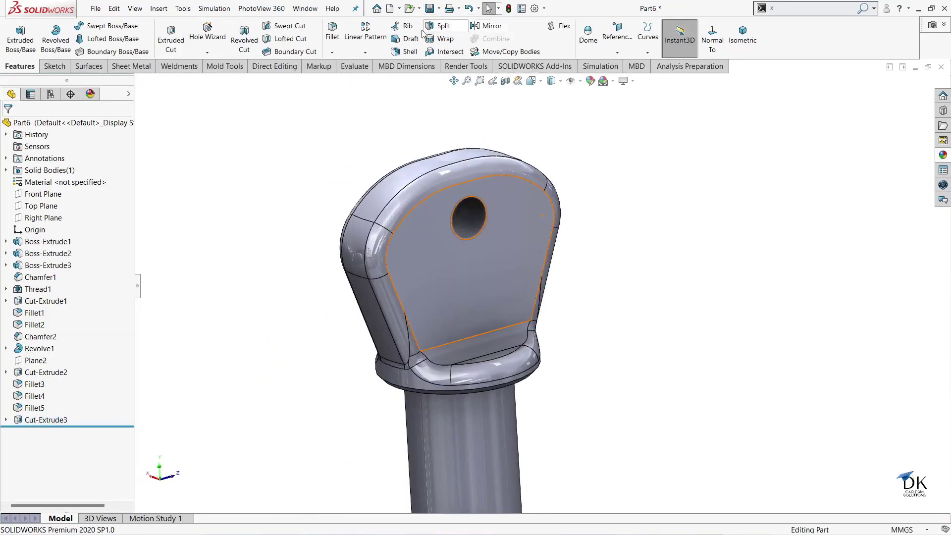
- Fillet the front and back rims of the eye hole with a 1 mm radius
left_click(332, 33)
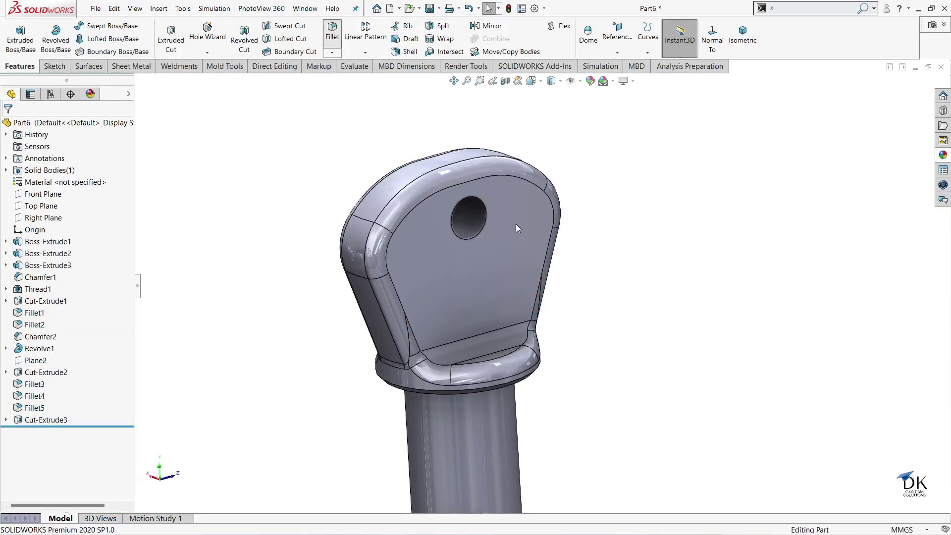
left_click(486, 223)
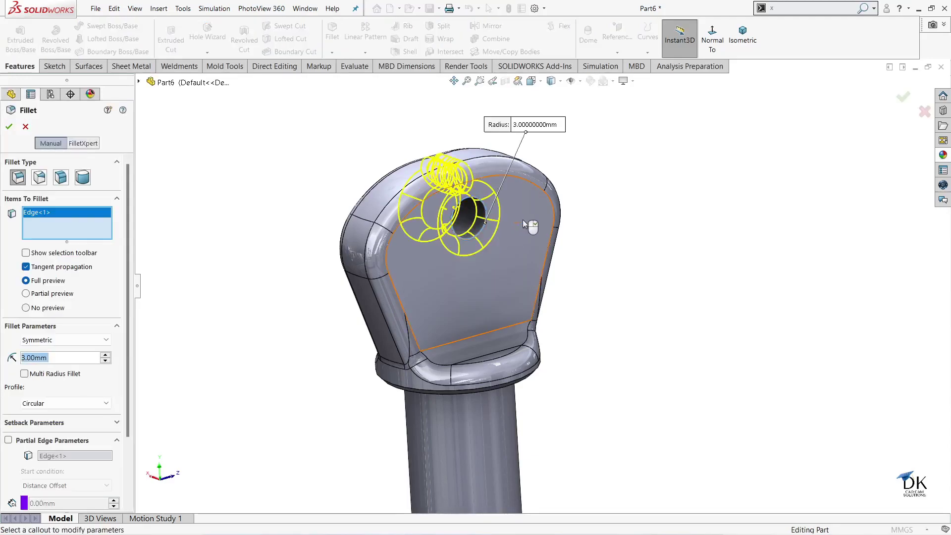
mouse_move(624, 178)
middle_mouse_down()
mouse_move(722, 219)
mouse_move(722, 228)
mouse_move(457, 198)
middle_mouse_up()
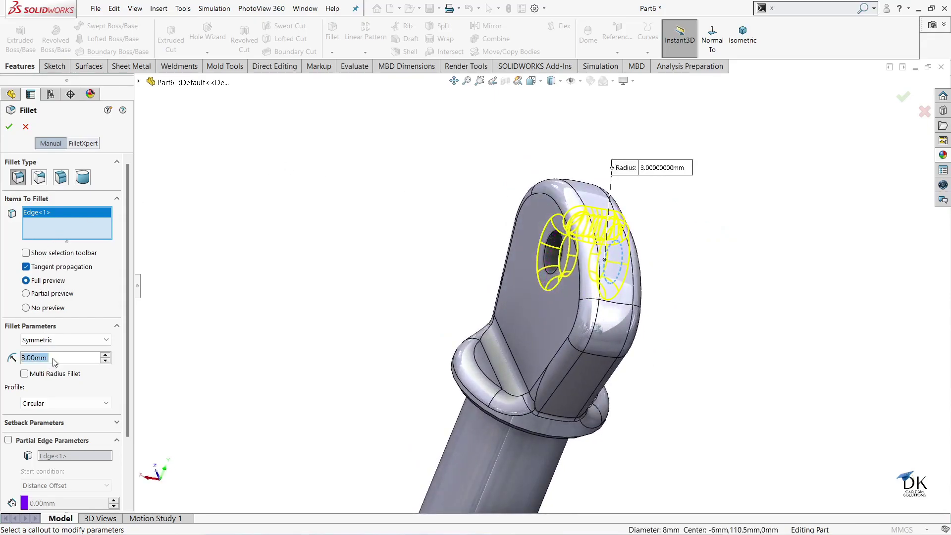
left_click_drag(53, 360, 36, 358)
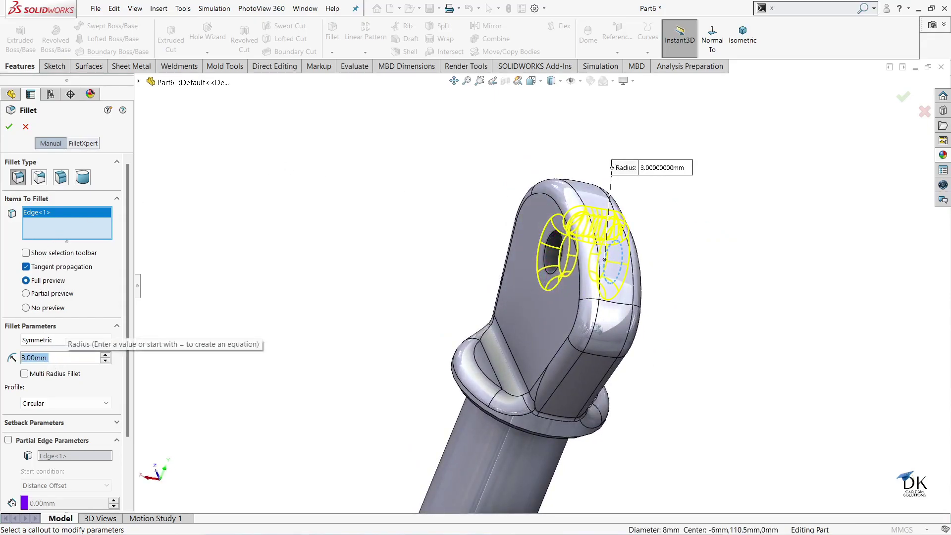
type("1")
key("Return")
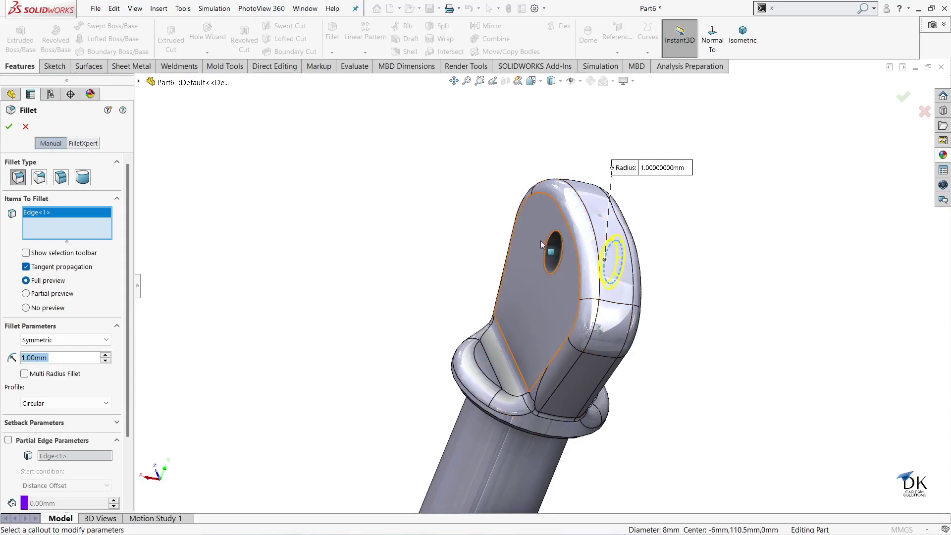
left_click(549, 245)
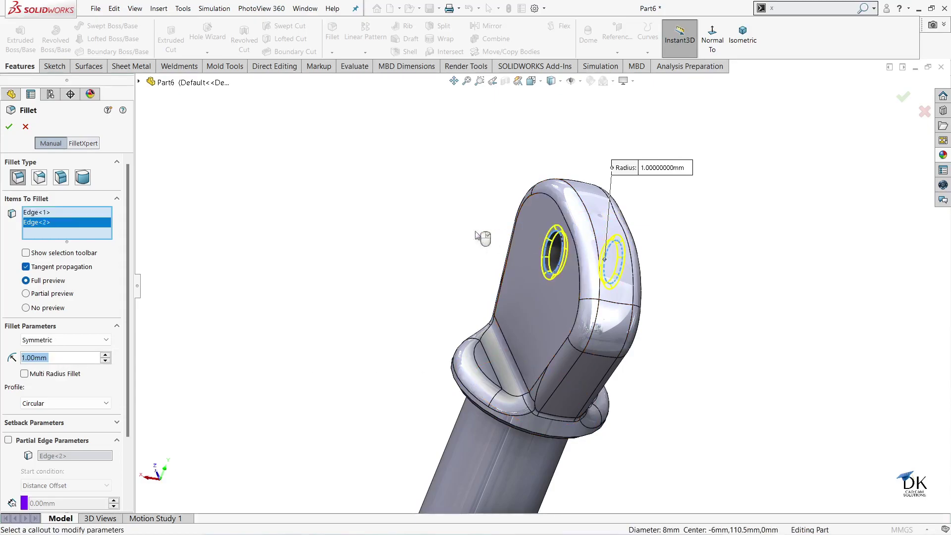
left_click(8, 128)
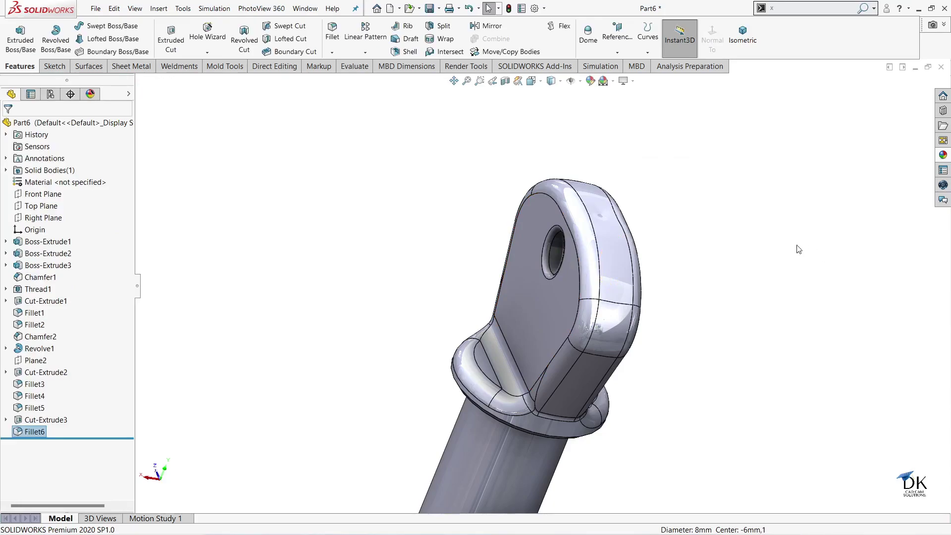
middle_click_drag(798, 249, 788, 347)
scroll(782, 396, "up", 3)
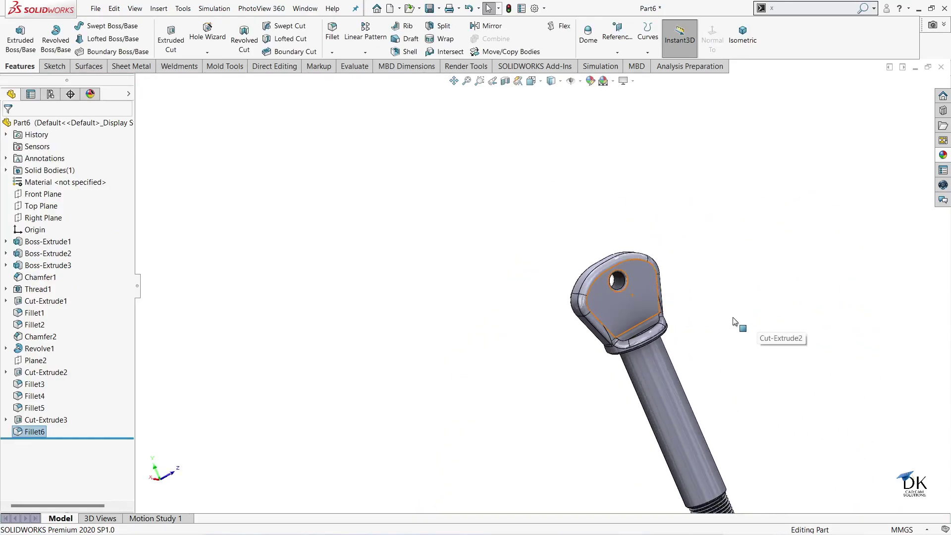
mouse_move(700, 325)
middle_mouse_down()
mouse_move(626, 505)
mouse_move(742, 379)
mouse_move(748, 355)
mouse_move(790, 391)
mouse_move(823, 323)
middle_mouse_up()
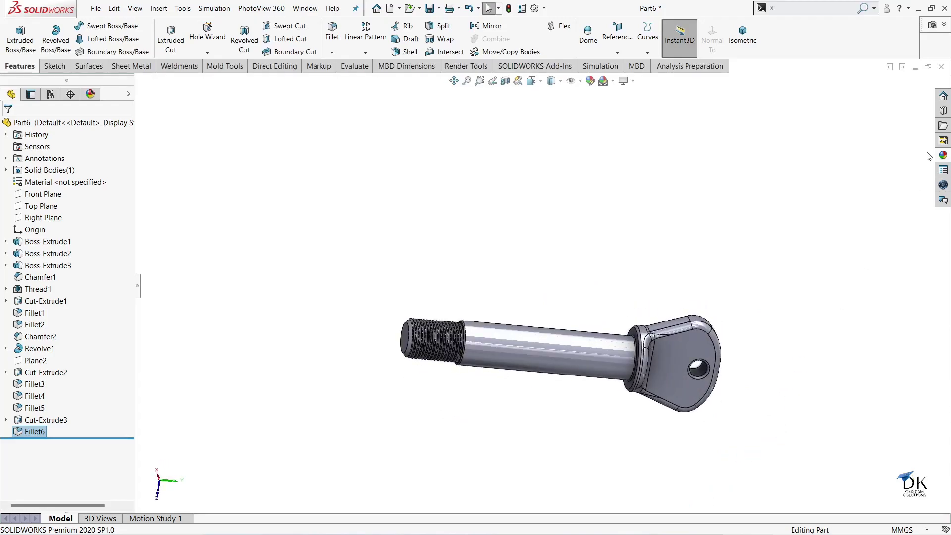
- Apply the machined steel appearance to the whole pin
left_click(943, 155)
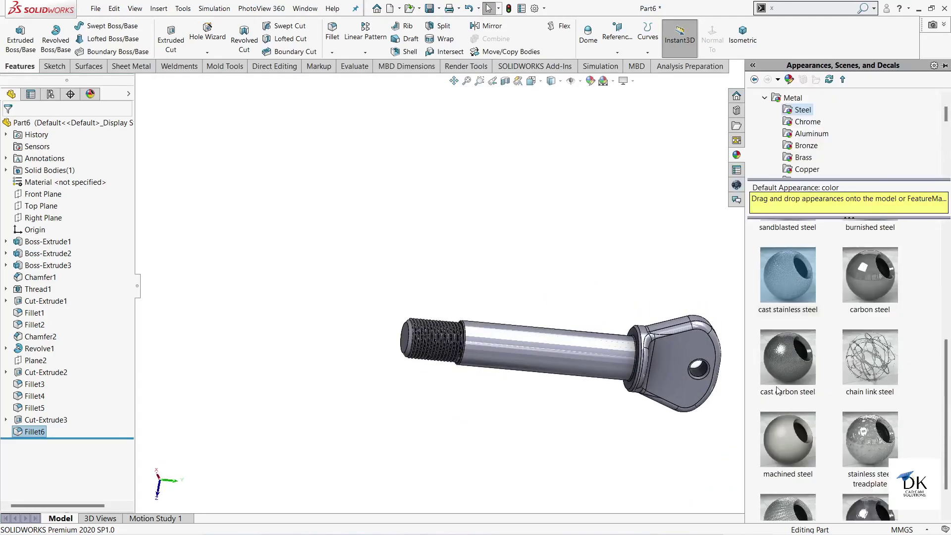
scroll(777, 390, "down", 1)
left_click_drag(787, 394, 678, 347)
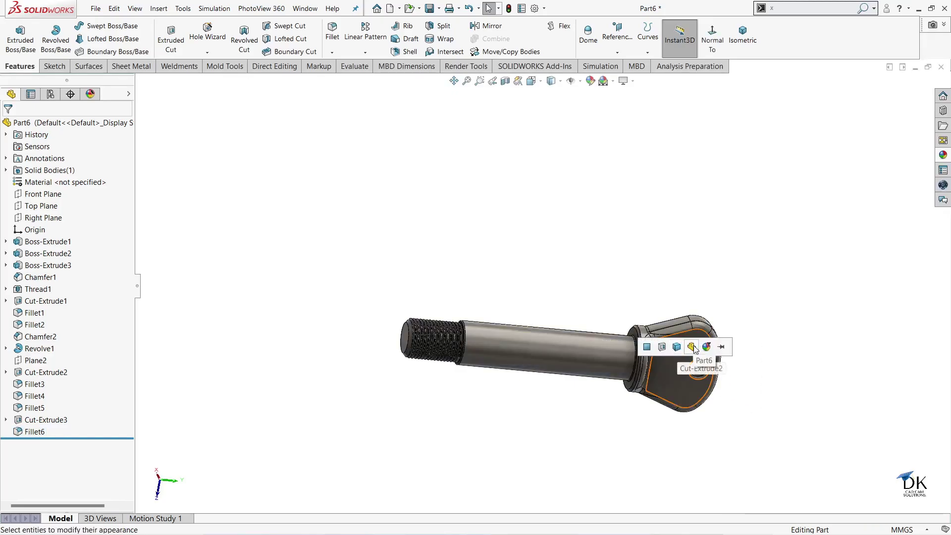
left_click(692, 347)
middle_click_drag(649, 205, 663, 345)
scroll(621, 375, "down", 3)
scroll(621, 375, "down", 3)
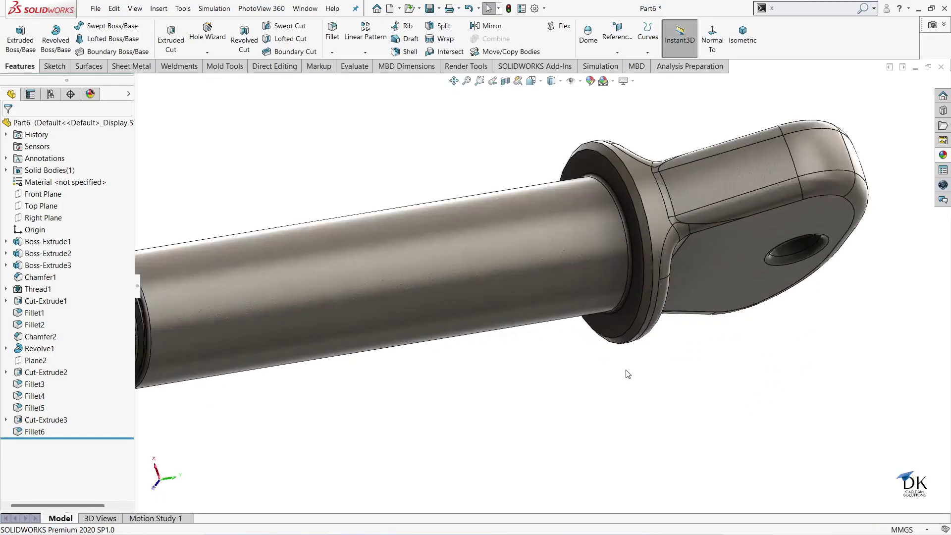
middle_click_drag(627, 374, 757, 319)
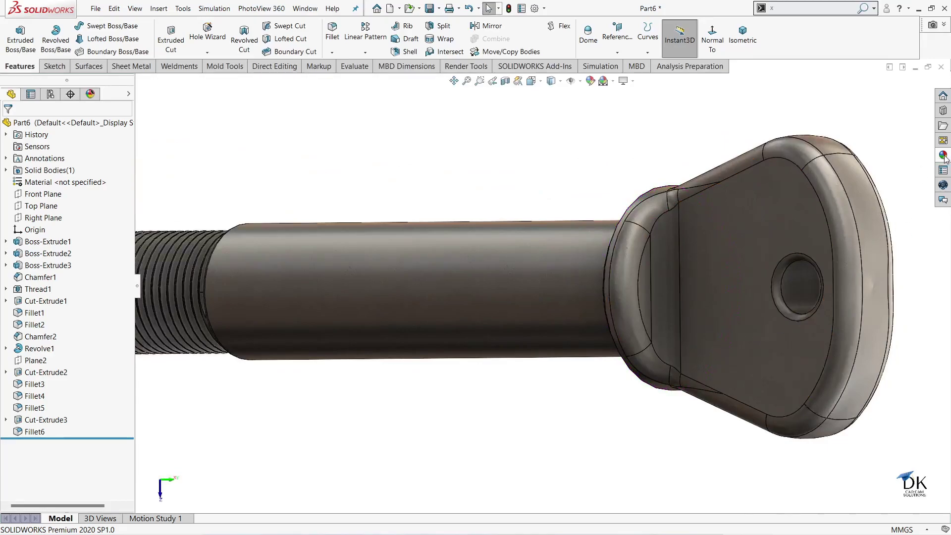
- Apply cast stainless steel to the shank face
left_click(944, 156)
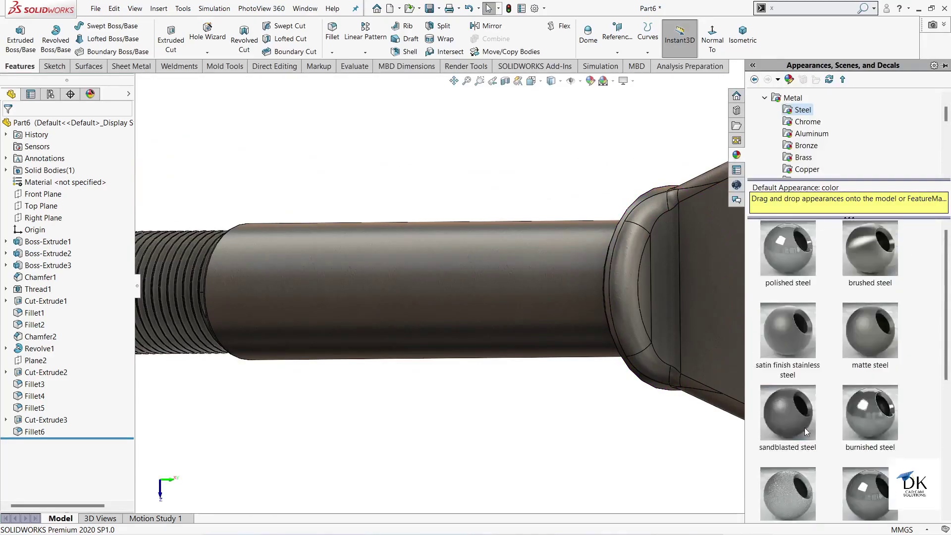
scroll(808, 409, "down", 3)
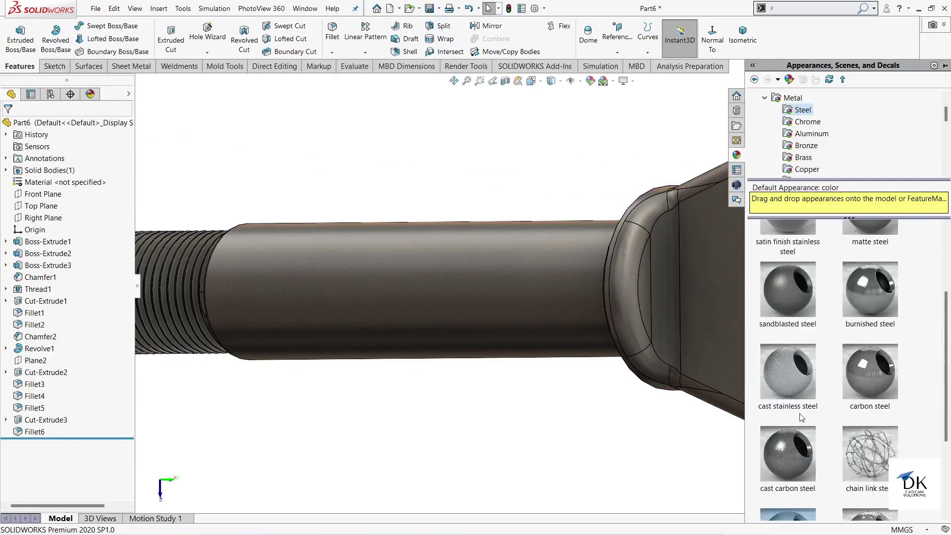
left_click_drag(799, 368, 588, 280)
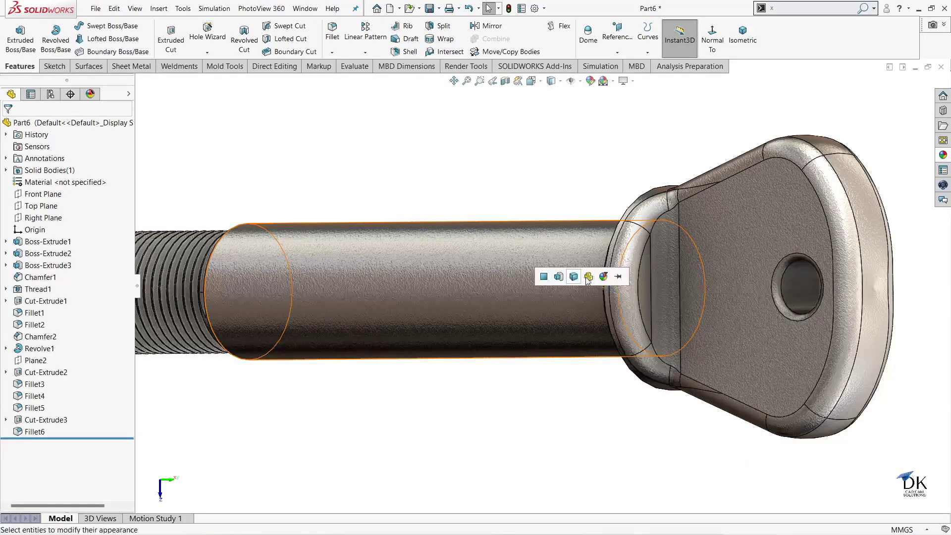
scroll(560, 380, "up", 3)
mouse_move(560, 380)
middle_mouse_down()
mouse_move(585, 379)
mouse_move(633, 440)
mouse_move(595, 388)
middle_mouse_up()
scroll(544, 365, "down", 2)
mouse_move(544, 365)
middle_mouse_down()
mouse_move(601, 385)
mouse_move(573, 372)
mouse_move(560, 336)
mouse_move(532, 329)
mouse_move(533, 317)
middle_mouse_up()
scroll(572, 373, "down", 2)
scroll(572, 373, "up", 2)
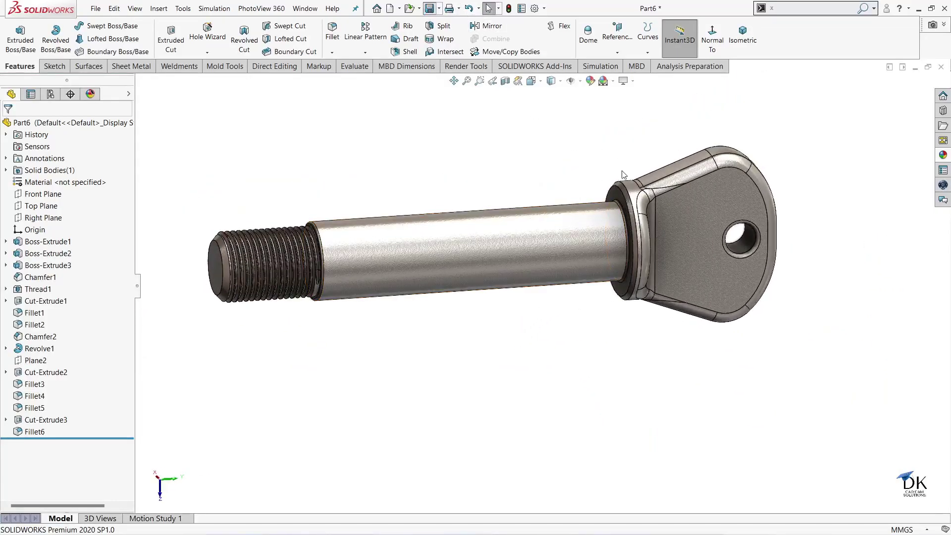
- Save the part as 'pin 1' without replacing the existing pin file
key("ctrl+s")
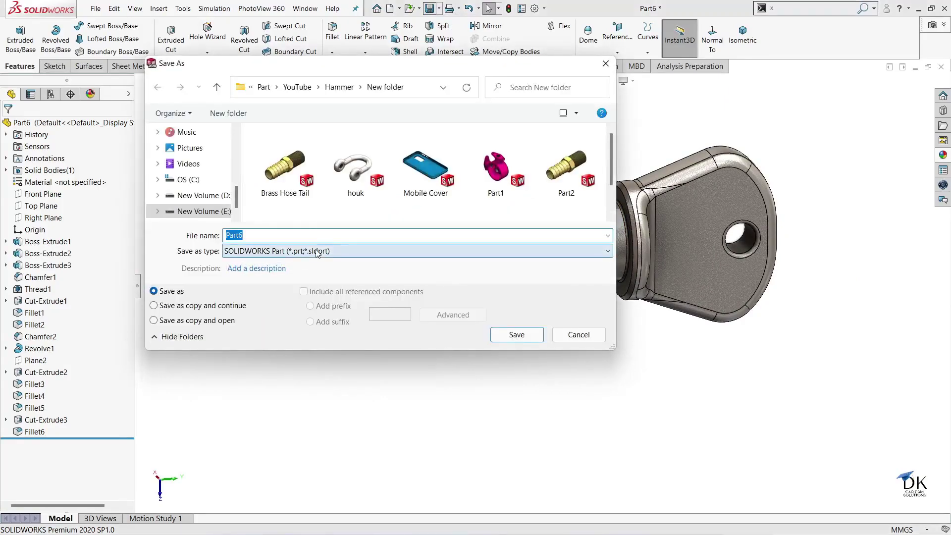
type("pin")
left_click(529, 341)
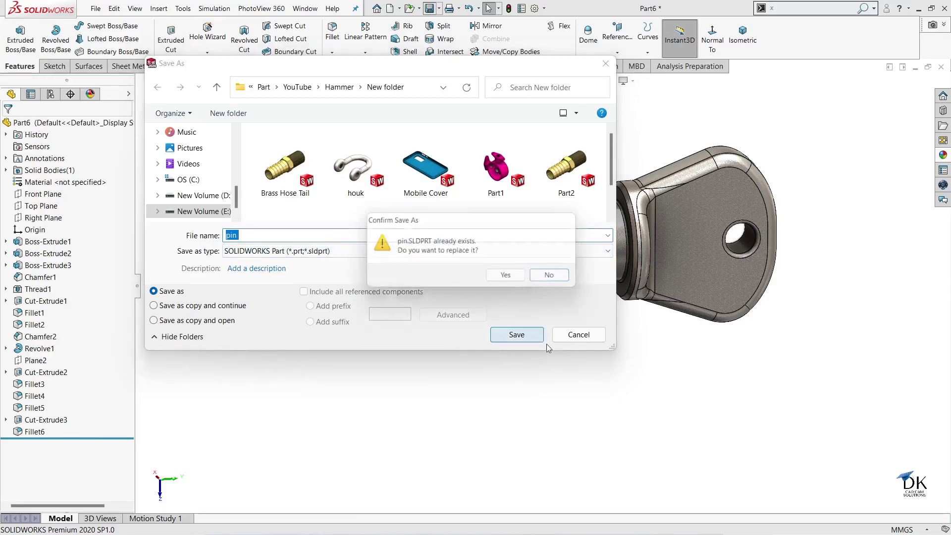
left_click(550, 281)
type("1")
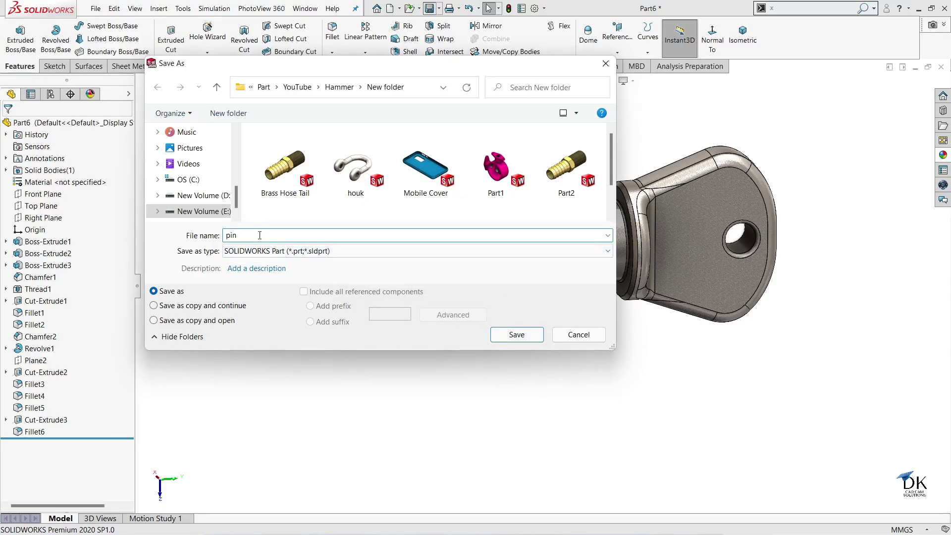
left_click(516, 335)
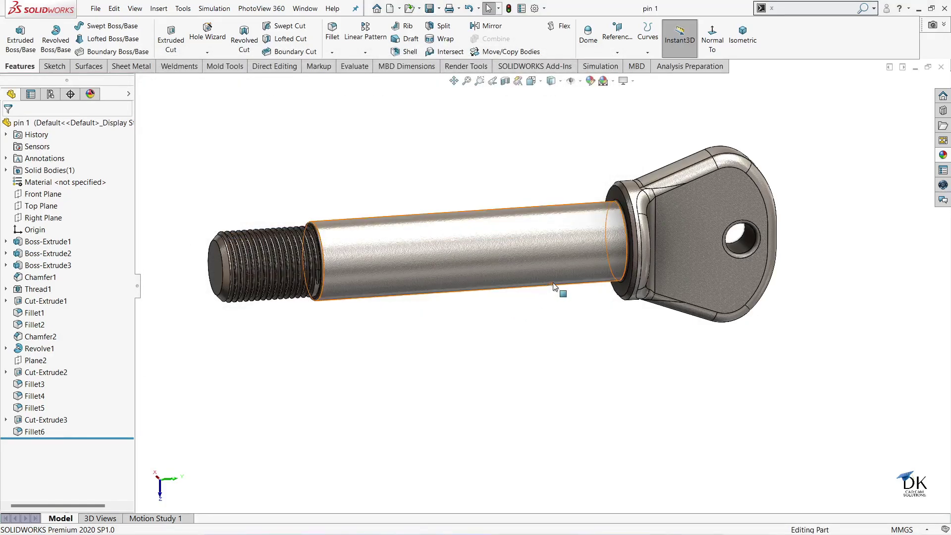
- Close the pin 1 part and start a new document
scroll(557, 287, "up", 3)
mouse_move(622, 381)
middle_mouse_down()
mouse_move(625, 243)
mouse_move(644, 297)
mouse_move(784, 214)
mouse_move(738, 211)
mouse_move(730, 230)
middle_mouse_up()
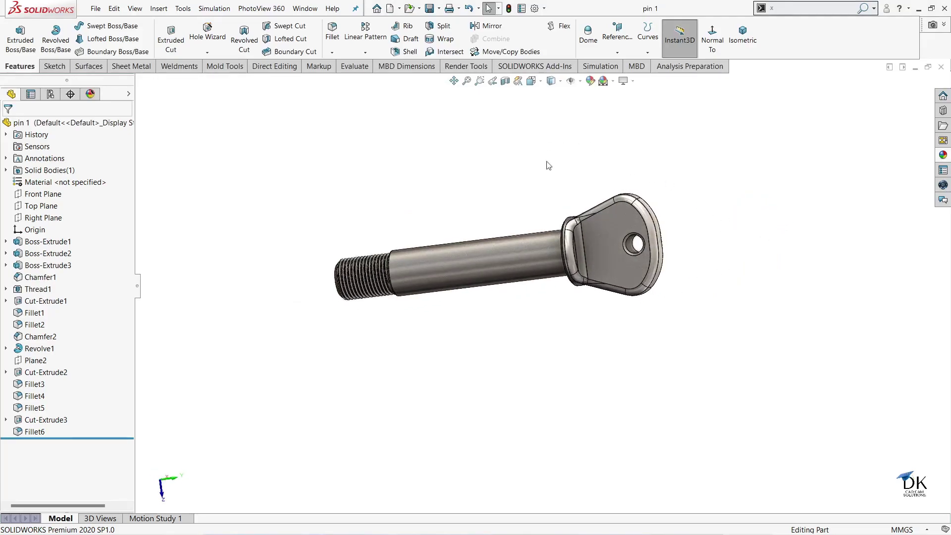
left_click(942, 66)
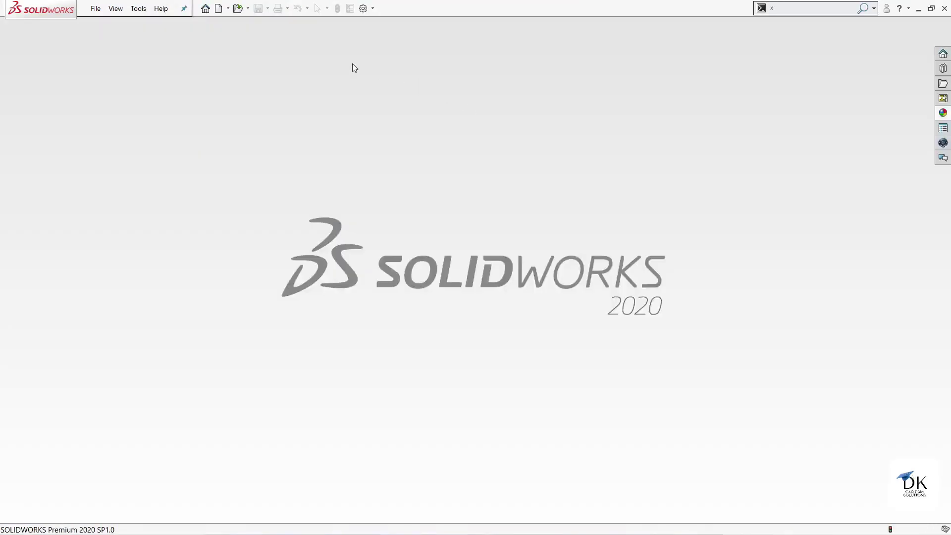
left_click(219, 9)
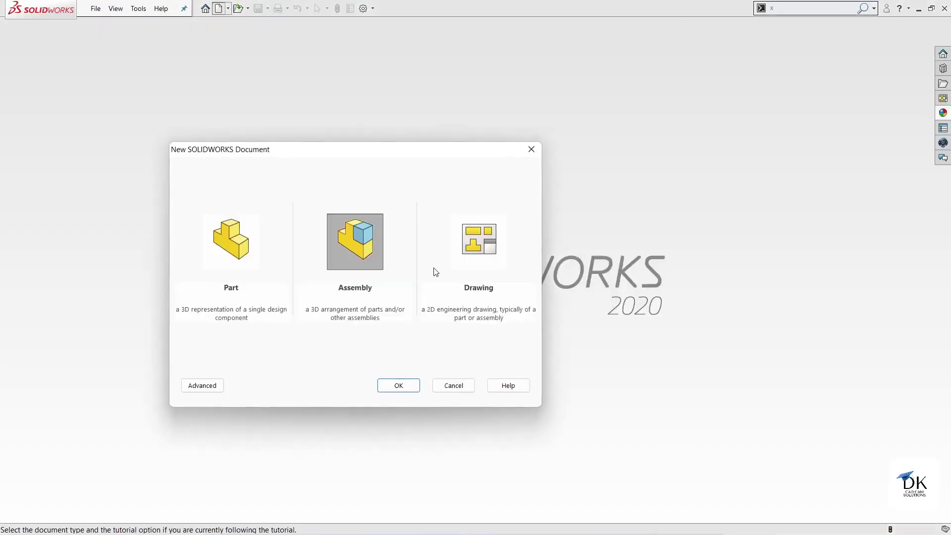
- Create a new assembly and place Part5, the shackle, at the origin
left_click(400, 389)
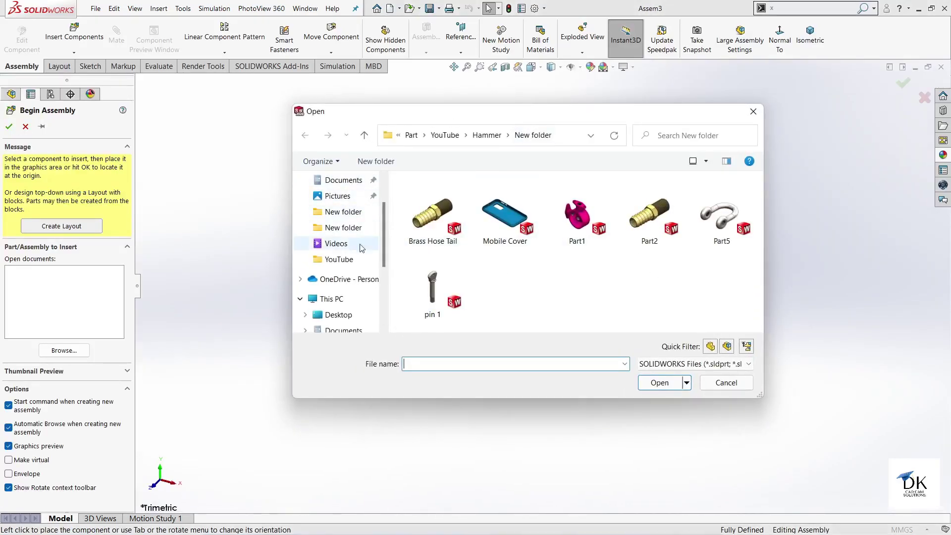
left_click(722, 217)
left_click(657, 383)
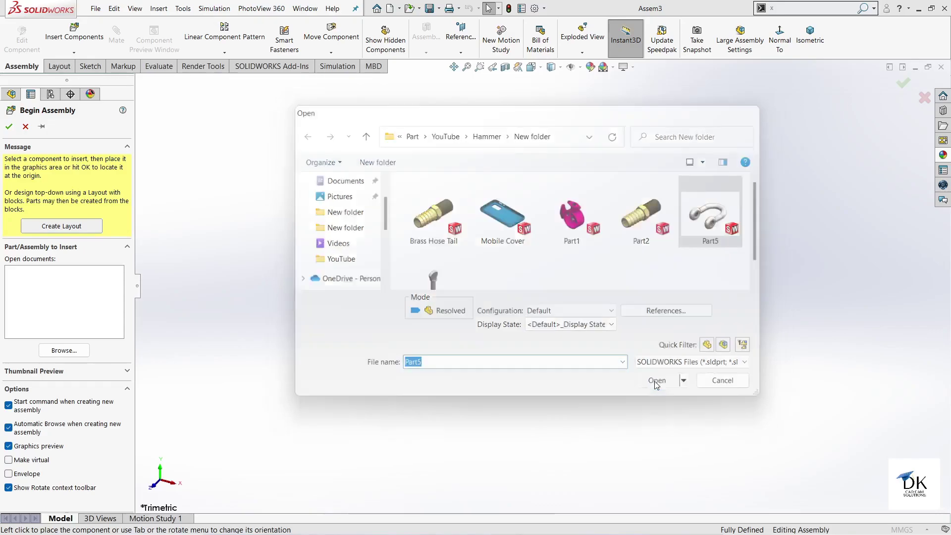
left_click(466, 248)
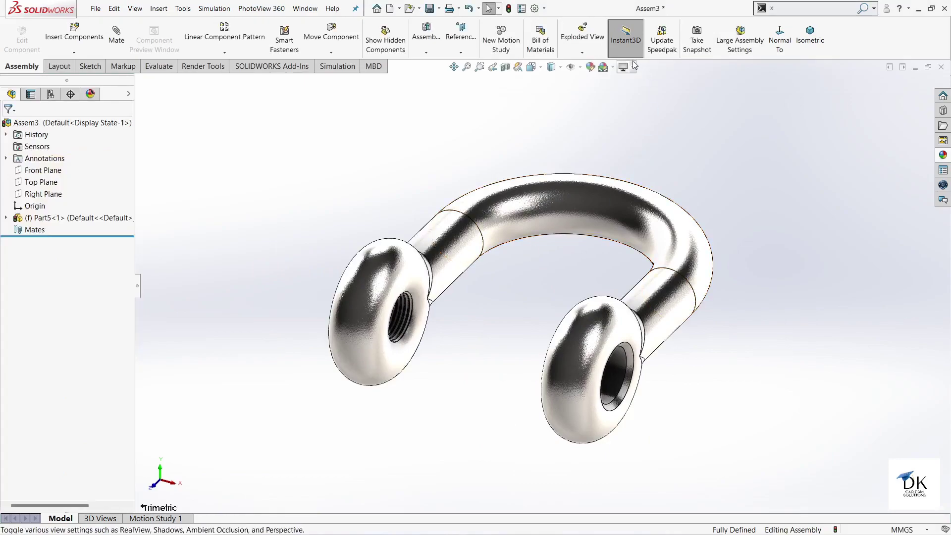
- Apply the Plain White scene and orbit the shackle to a new angle
left_click(615, 68)
left_click(617, 94)
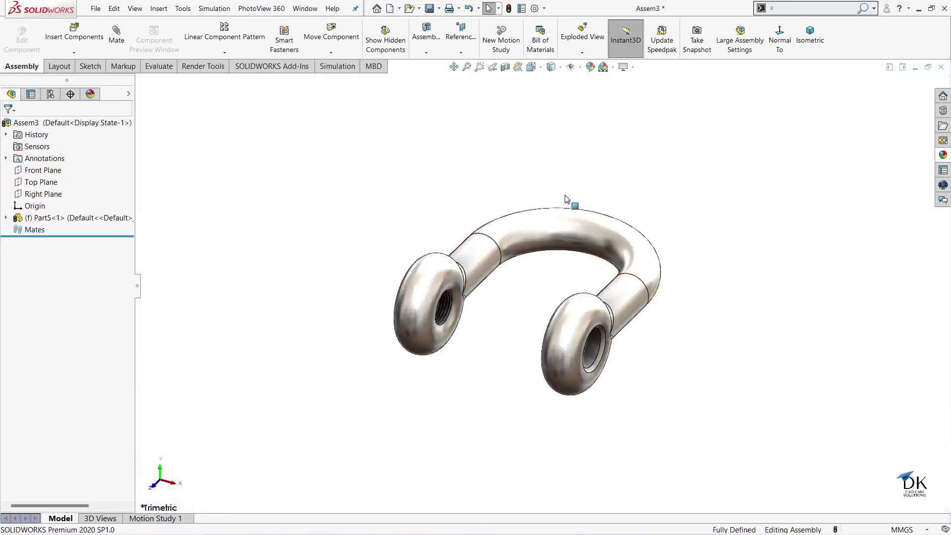
scroll(569, 202, "up", 3)
middle_click_drag(569, 202, 501, 273)
scroll(500, 272, "down", 2)
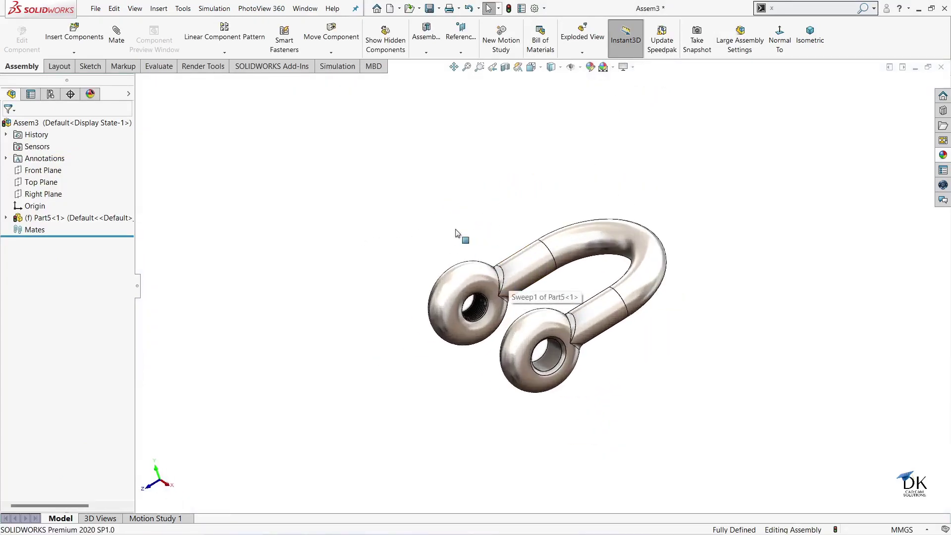
- Insert the pin 1 part beside the shackle as a second component
left_click(75, 33)
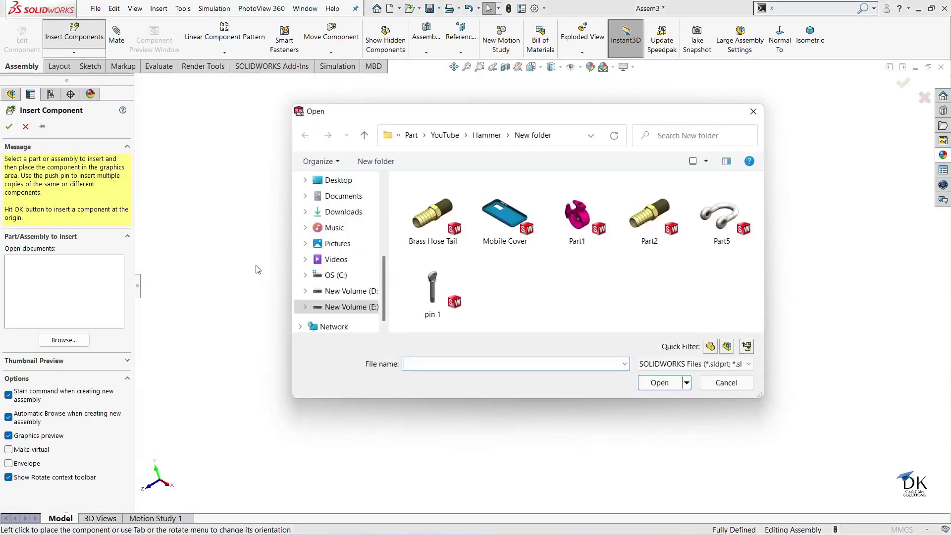
left_click(432, 285)
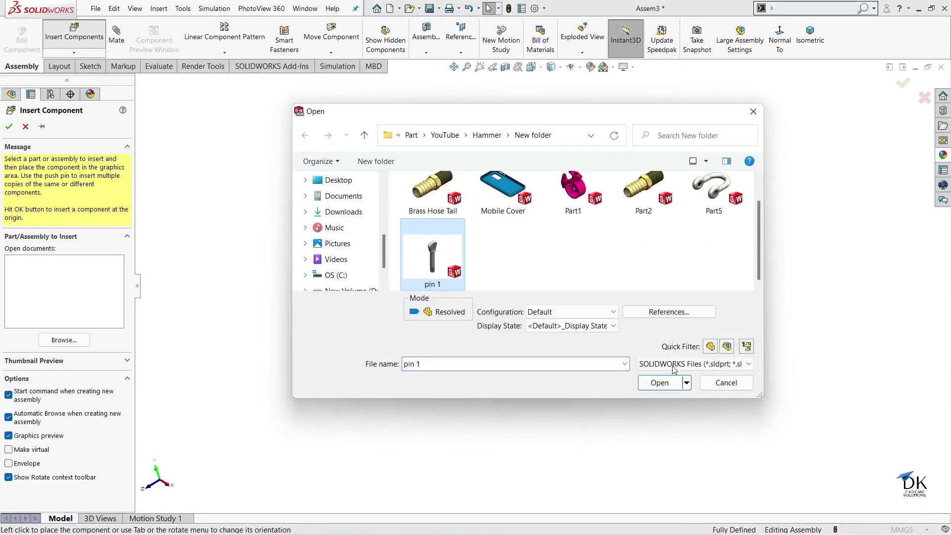
left_click(659, 383)
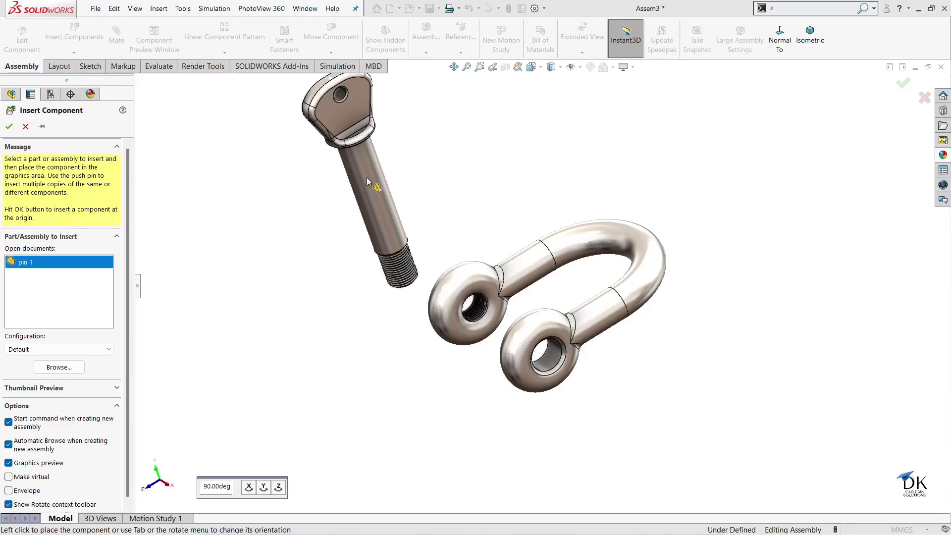
left_click(339, 192)
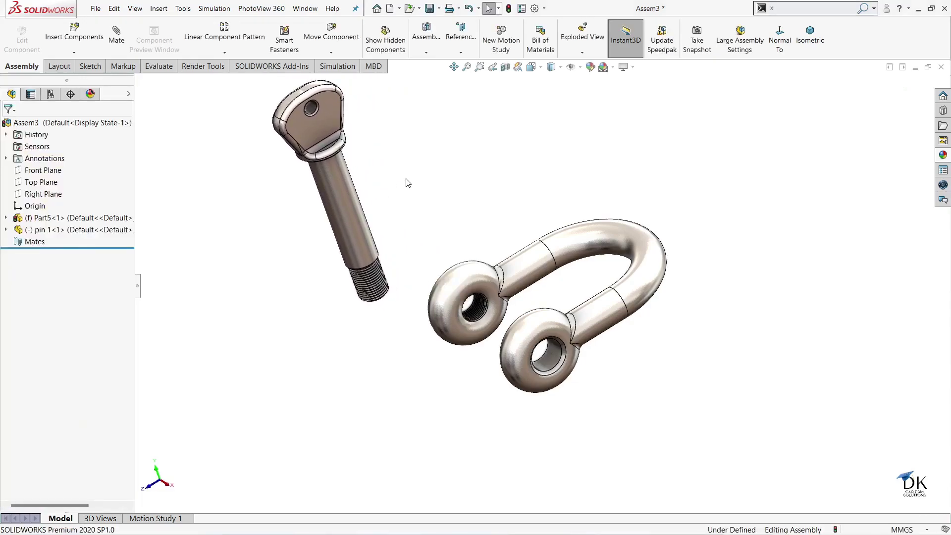
key("z")
- Orbit around the pin and shackle and turn on axis display
middle_click_drag(423, 161, 441, 206)
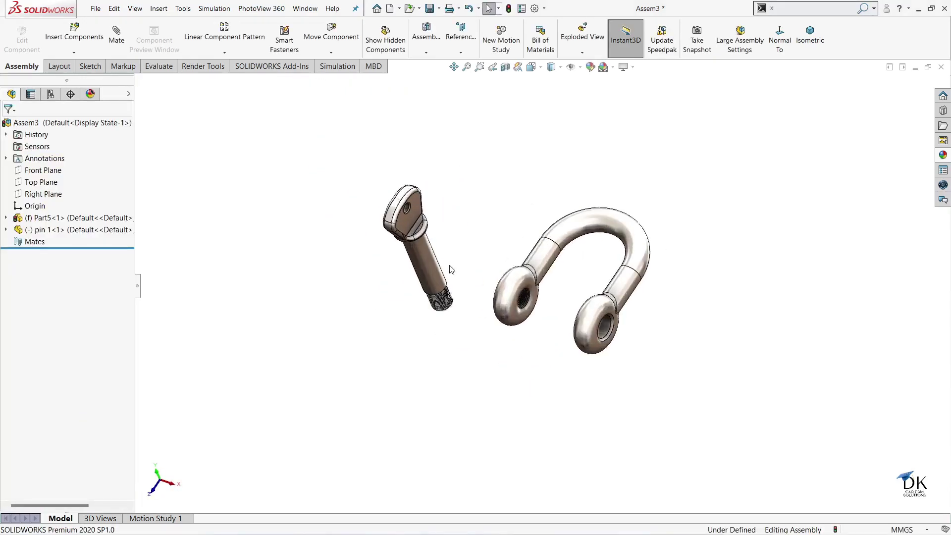
scroll(529, 234, "down", 3)
middle_click_drag(530, 233, 502, 255)
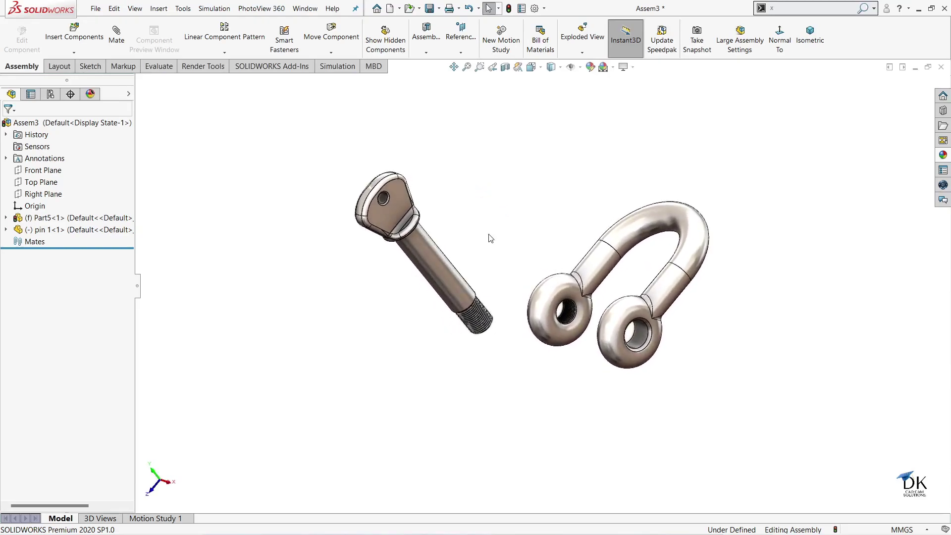
mouse_move(792, 327)
middle_mouse_down()
mouse_move(818, 340)
mouse_move(787, 326)
middle_mouse_up()
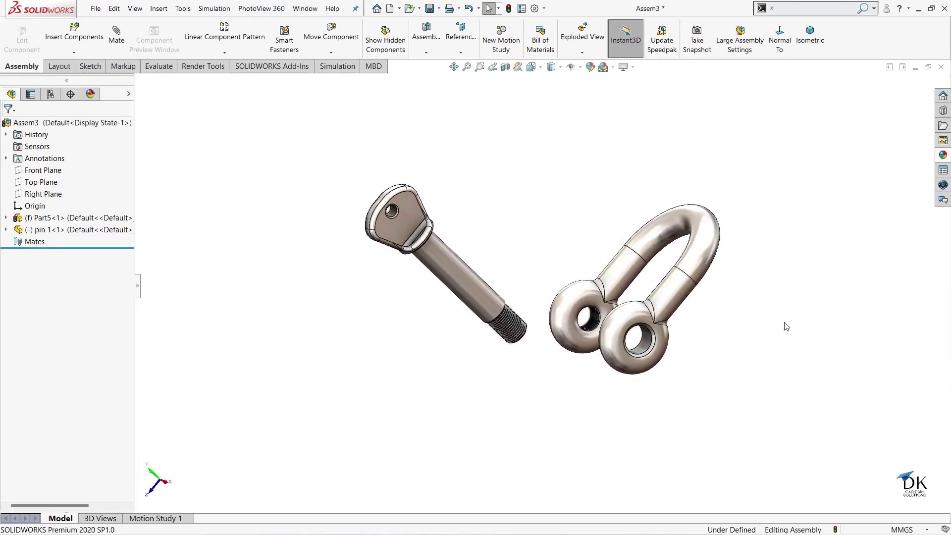
left_click(579, 67)
scroll(678, 364, "down", 2)
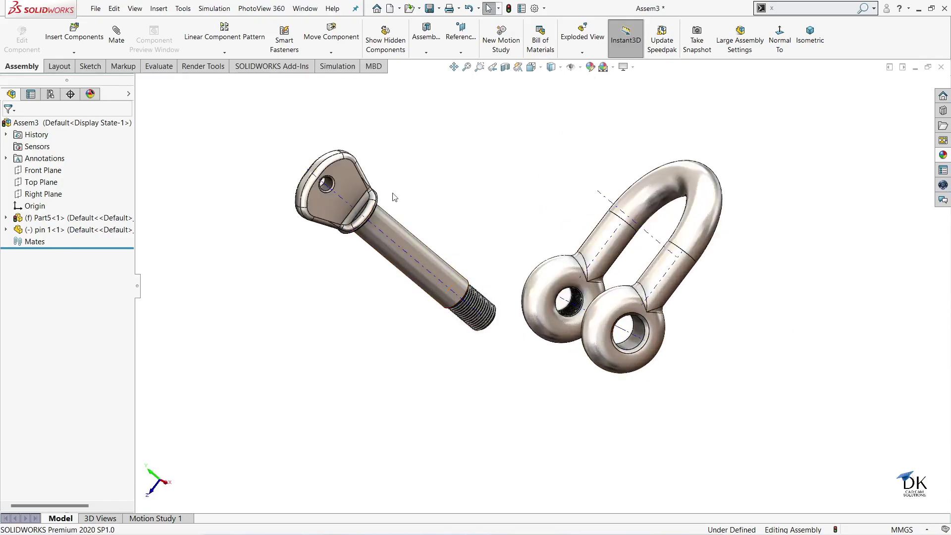
- Mate the pin axis coincident to the shackle eye axis and slide it through both eyes
left_click(116, 34)
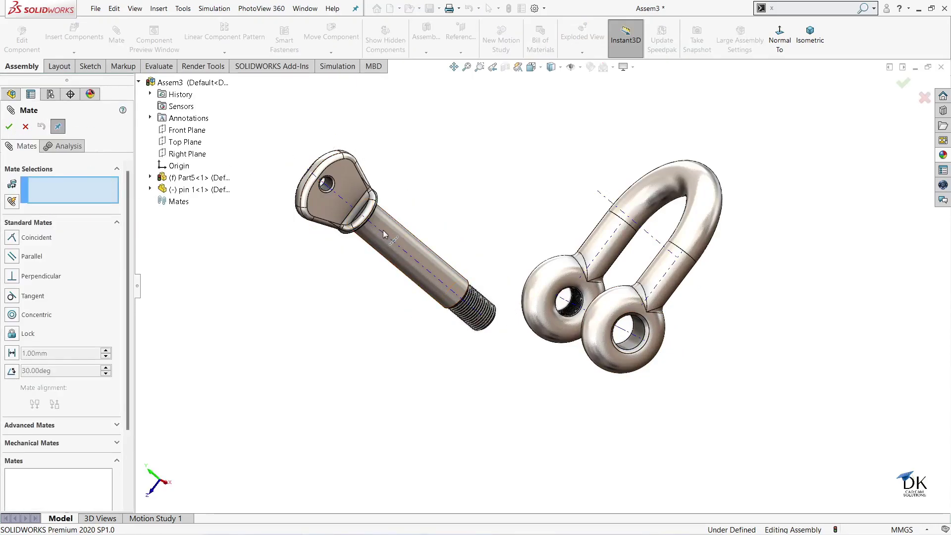
left_click(420, 262)
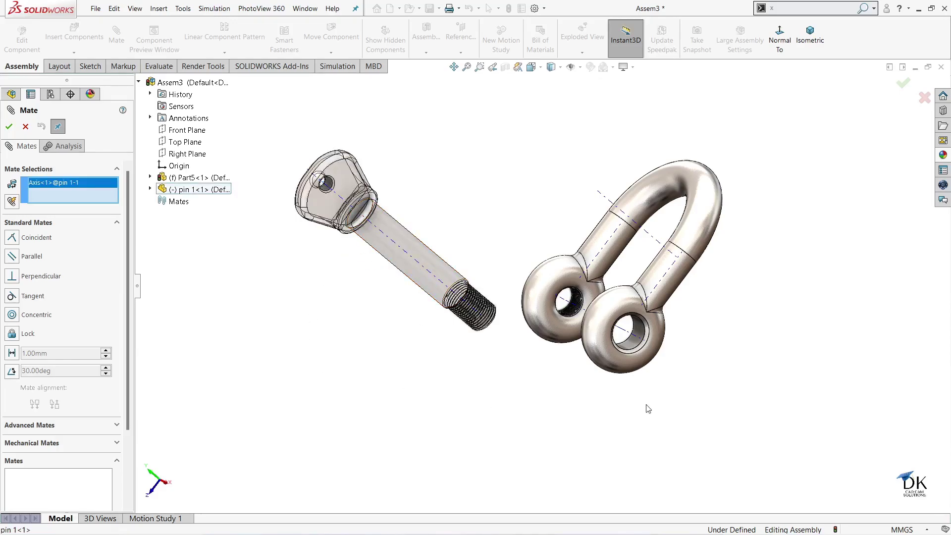
left_click(633, 338)
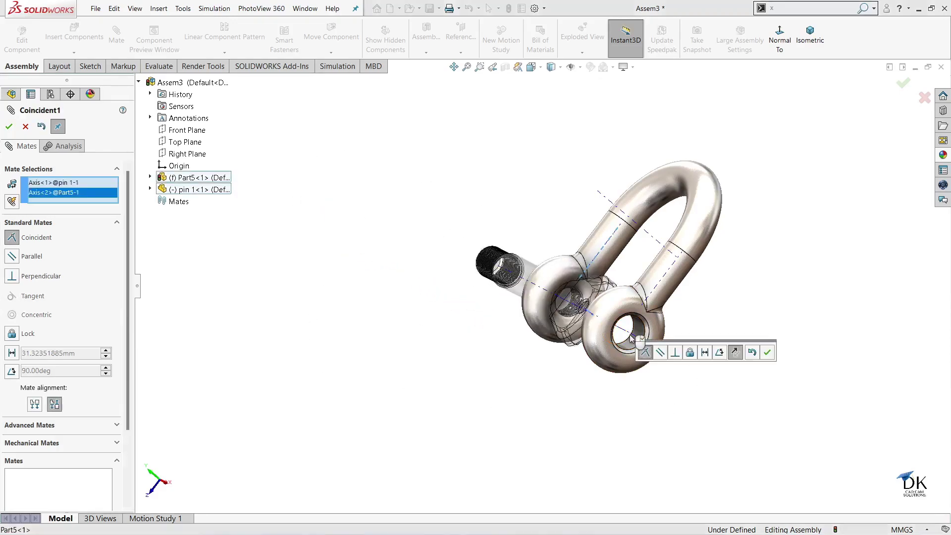
left_click(768, 353)
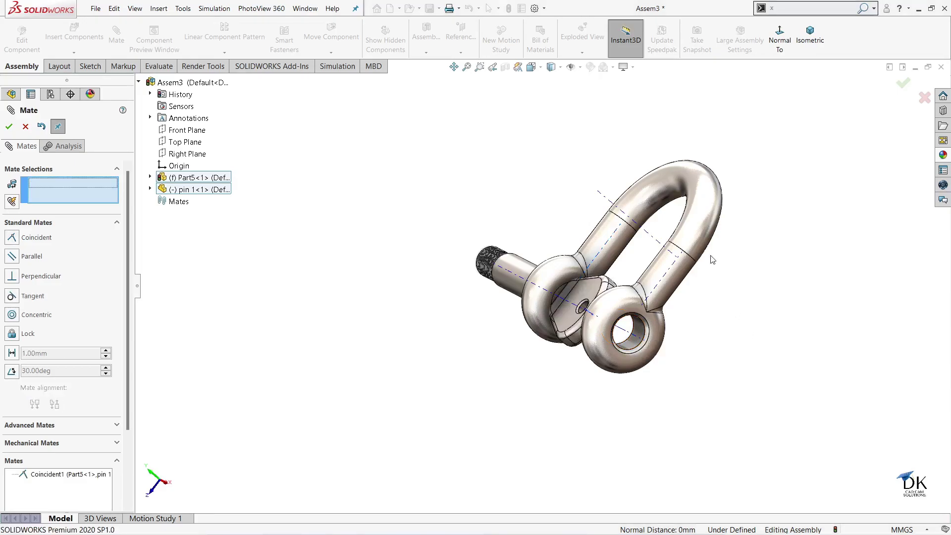
mouse_move(742, 239)
middle_mouse_down()
mouse_move(792, 287)
mouse_move(796, 318)
middle_mouse_up()
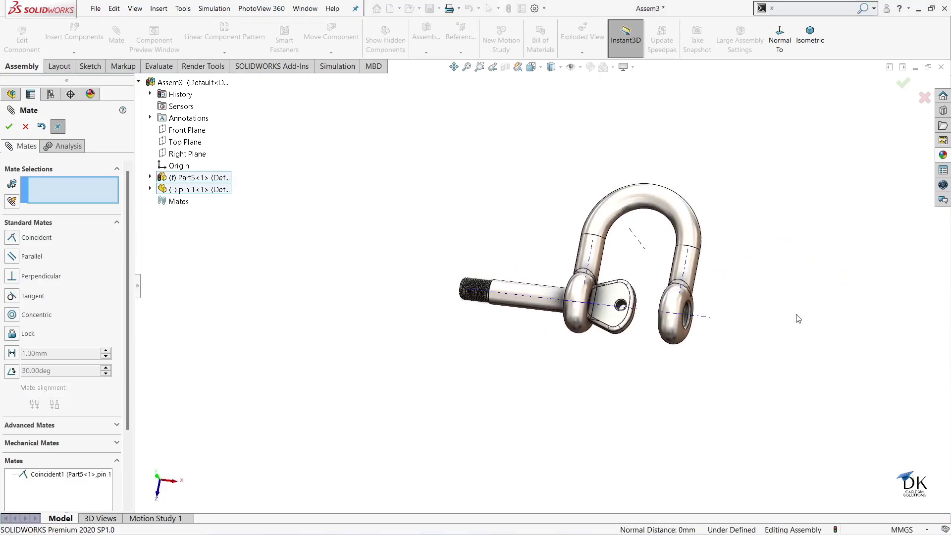
mouse_move(580, 297)
left_mouse_down()
mouse_move(782, 331)
mouse_move(740, 281)
left_mouse_up()
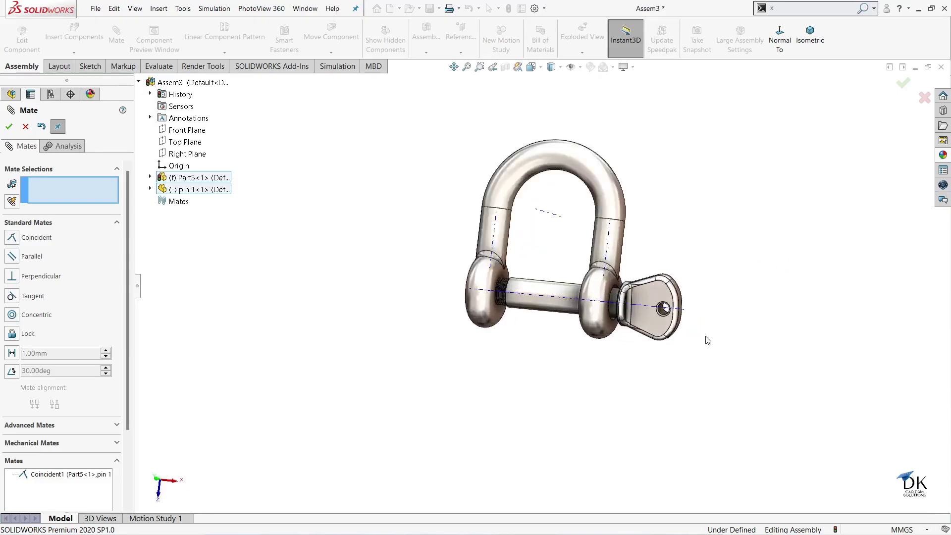
- Hide the axes, close the Mate tool and view the shackle from the front
scroll(707, 340, "down", 3)
mouse_move(658, 185)
middle_mouse_down()
mouse_move(643, 185)
mouse_move(653, 149)
middle_mouse_up()
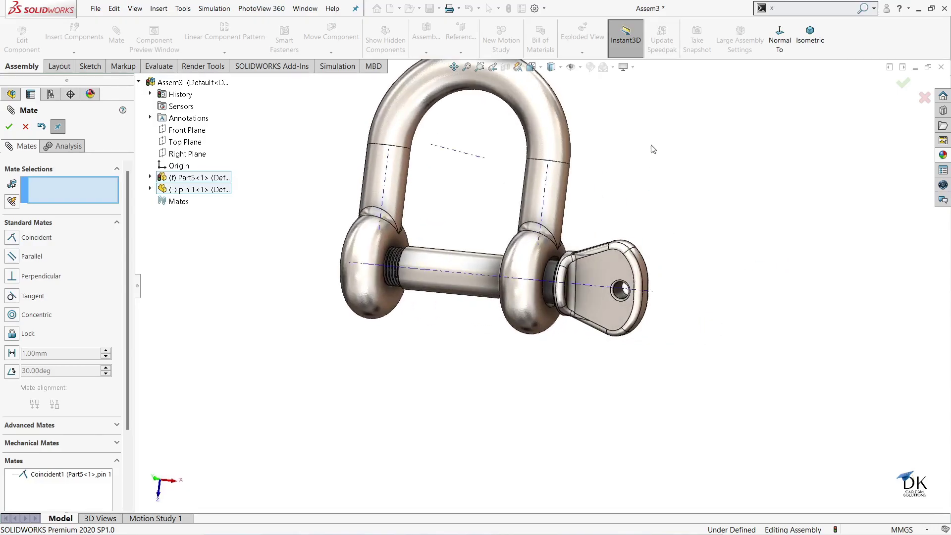
left_click(582, 68)
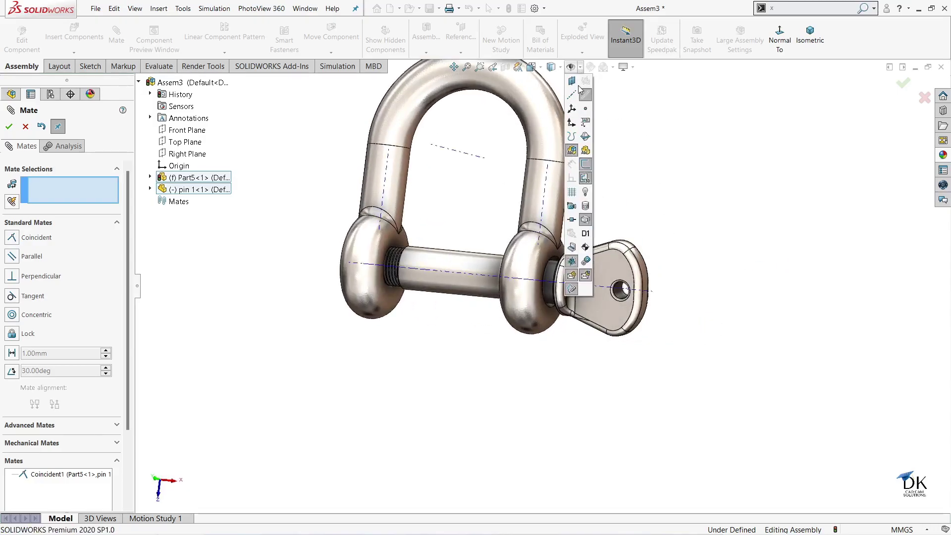
mouse_move(696, 172)
middle_mouse_down()
mouse_move(643, 170)
mouse_move(712, 176)
mouse_move(656, 172)
mouse_move(666, 172)
middle_mouse_up()
scroll(674, 169, "down", 2)
scroll(674, 169, "up", 2)
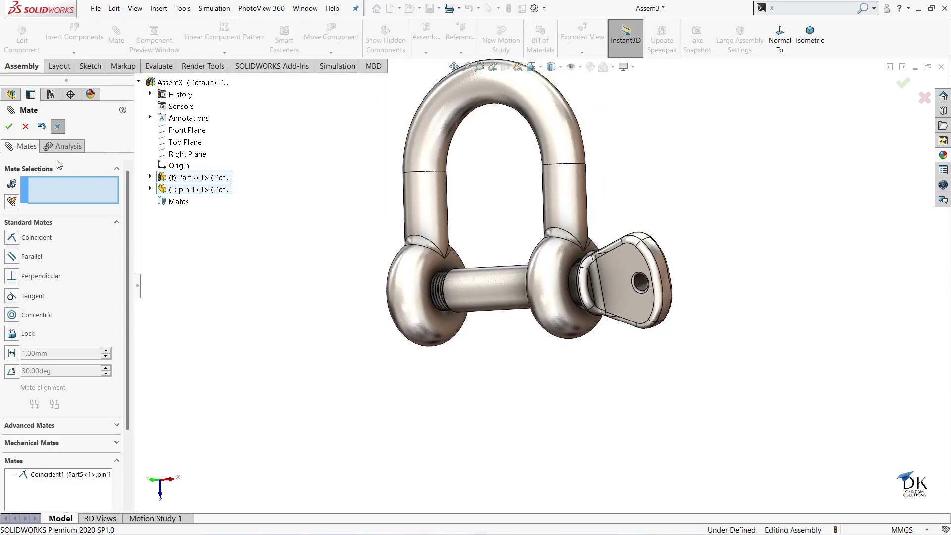
left_click(6, 127)
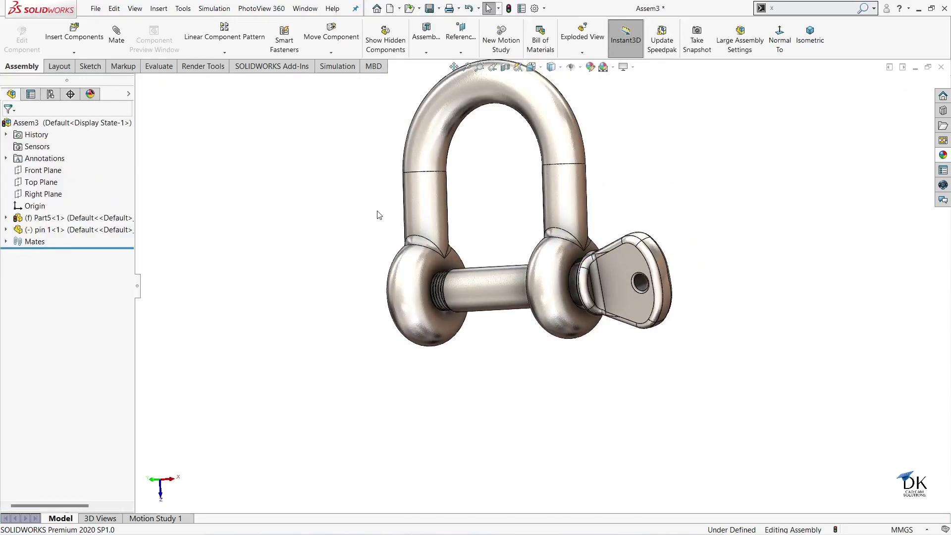
scroll(560, 193, "down", 1)
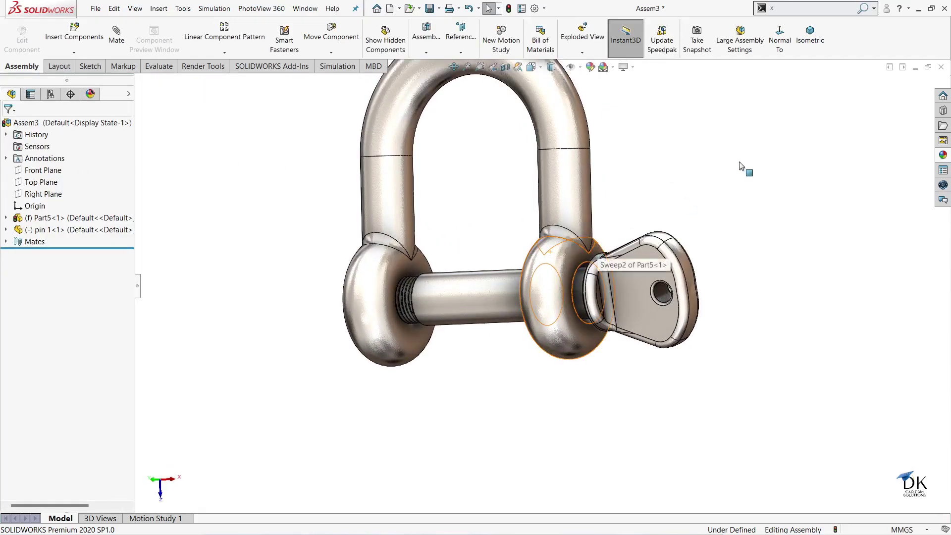
scroll(753, 159, "down", 1)
middle_click_drag(754, 144, 693, 186)
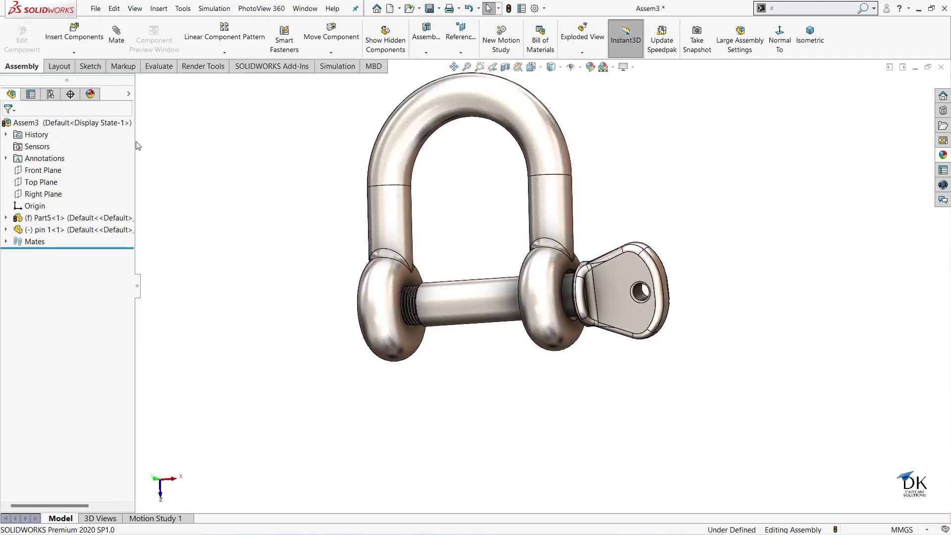
- Create a section view cut along the shackle's Front Plane and Top Plane
left_click(506, 66)
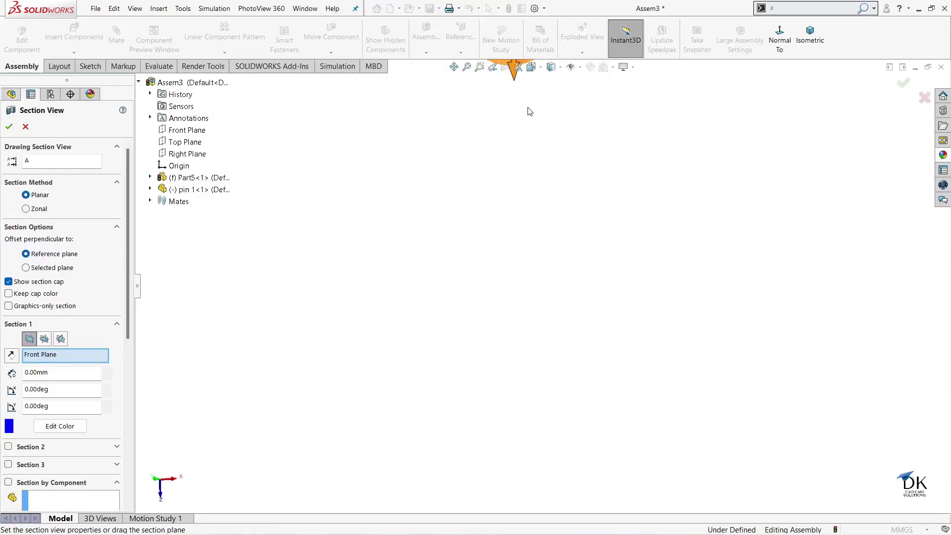
left_click(151, 178)
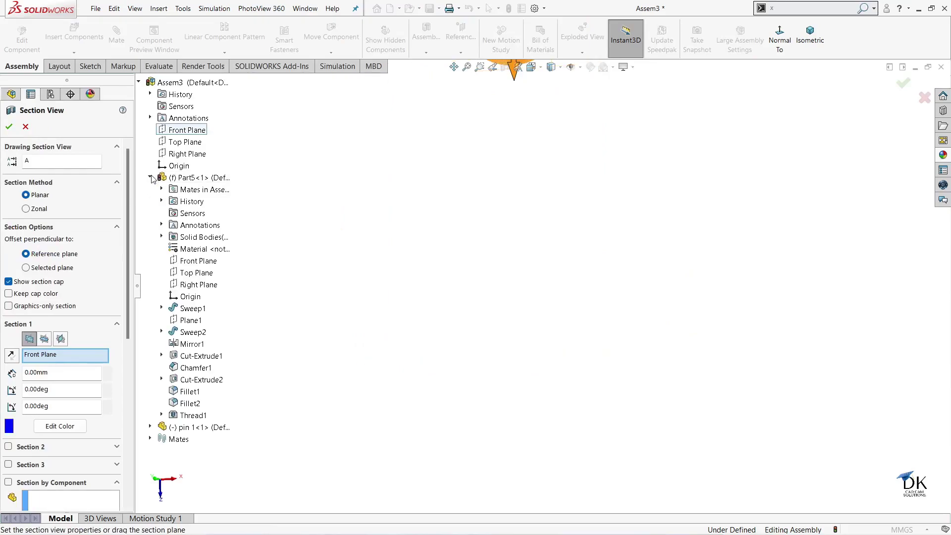
left_click(183, 263)
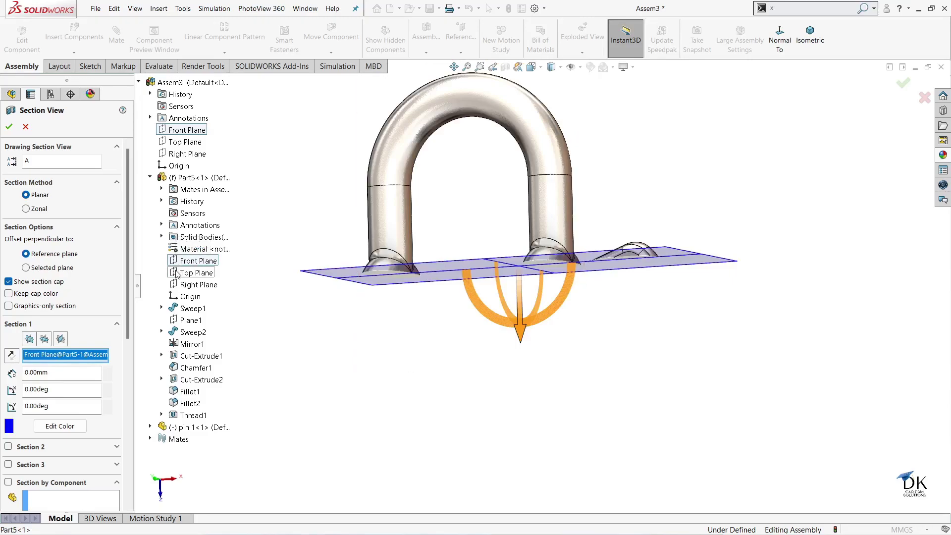
left_click(175, 274)
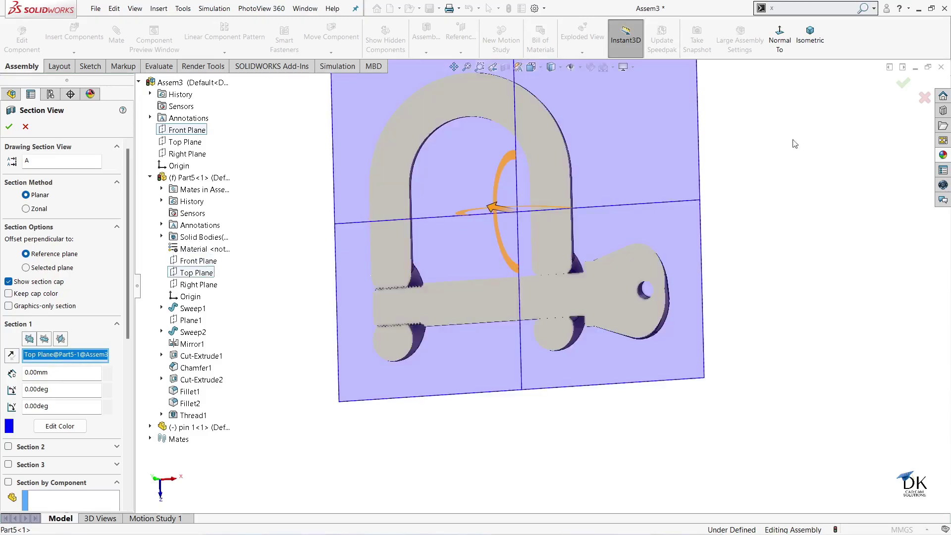
left_click(9, 127)
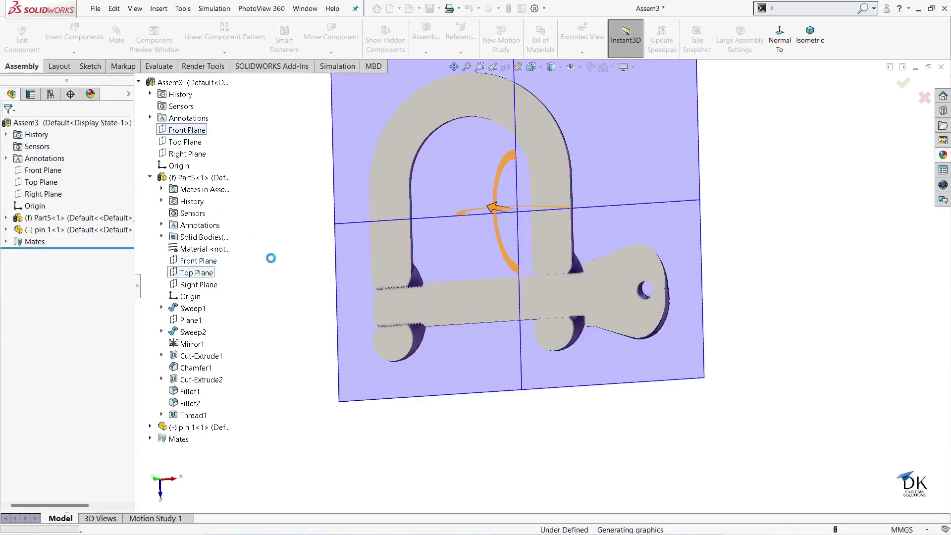
- Zoom in and shift the pin along its axis into the threaded eye
scroll(410, 288, "down", 1)
scroll(426, 302, "down", 1)
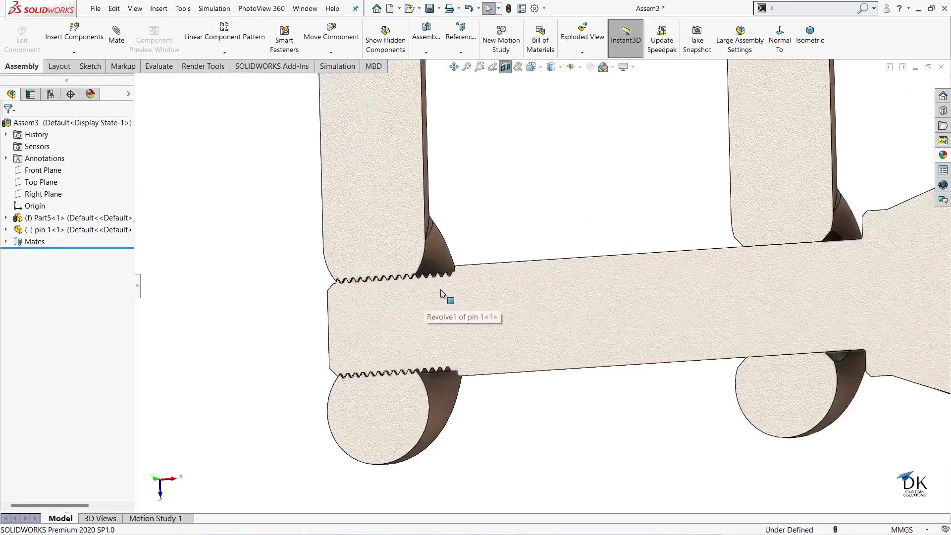
scroll(474, 219, "down", 1)
scroll(496, 216, "down", 1)
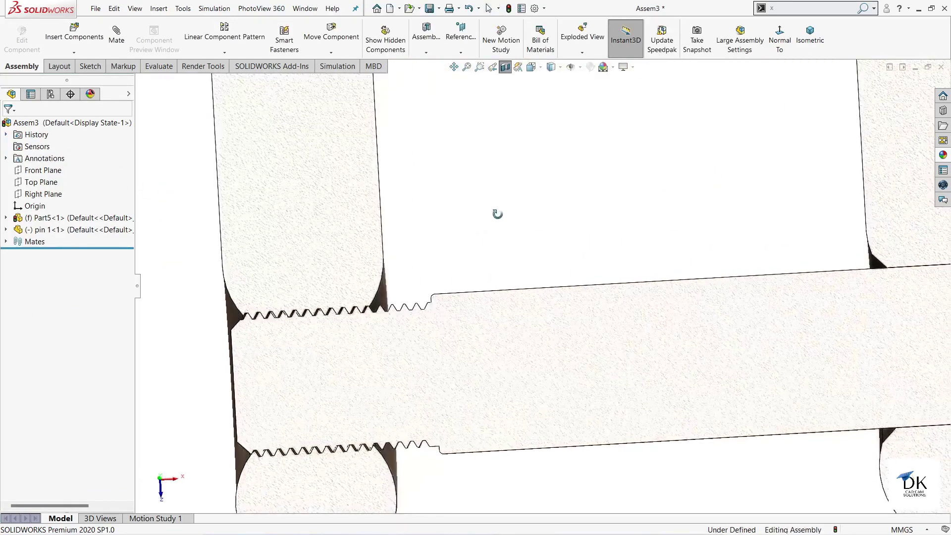
scroll(337, 331, "down", 1)
scroll(343, 318, "down", 1)
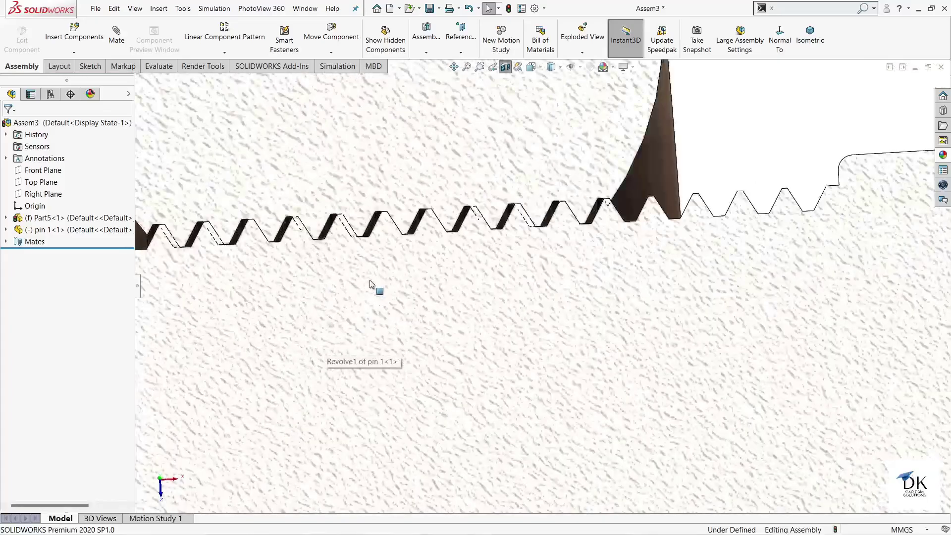
scroll(390, 283, "down", 1)
left_click_drag(392, 281, 384, 282)
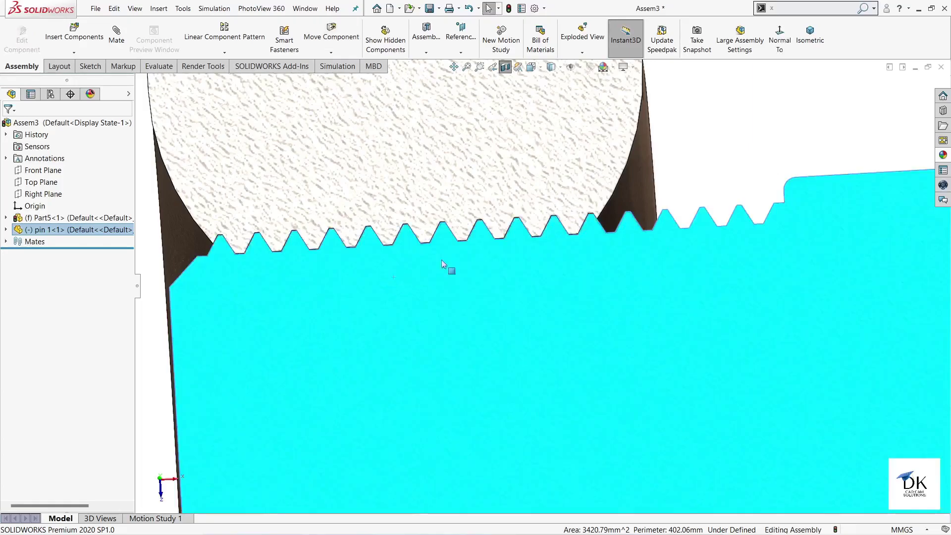
- Deselect the pin and zoom in and out to check the threaded joint
scroll(703, 175, "up", 3)
scroll(702, 175, "up", 3)
scroll(703, 175, "up", 2)
scroll(702, 174, "up", 2)
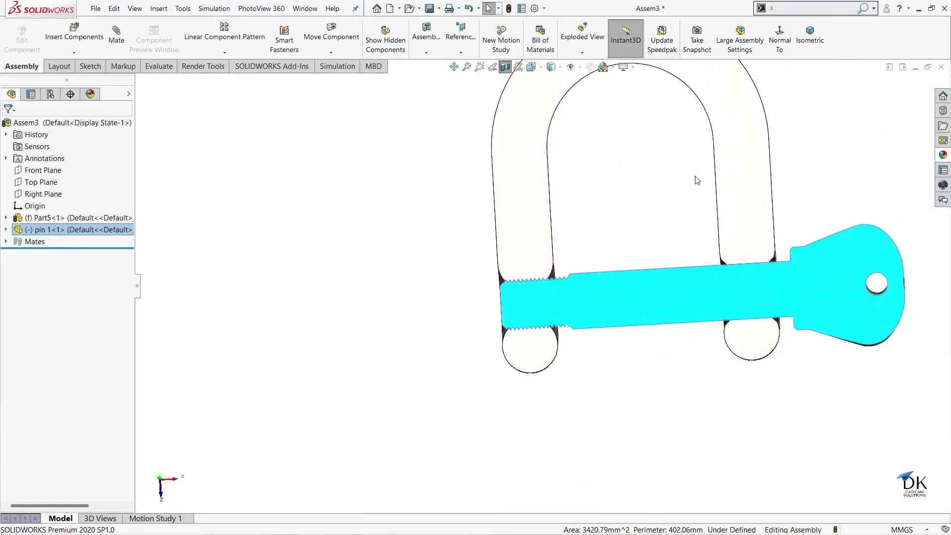
scroll(696, 178, "up", 2)
scroll(681, 186, "up", 1)
scroll(673, 193, "down", 2)
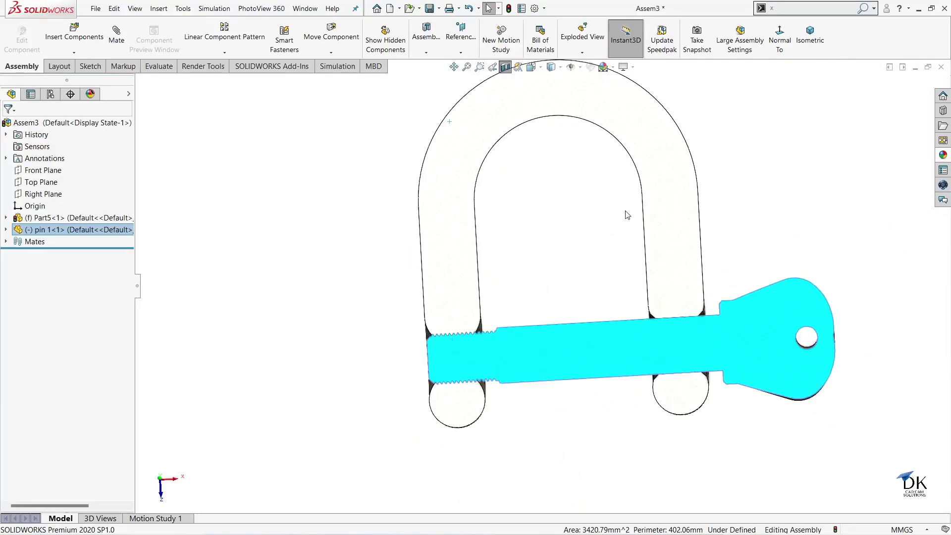
left_click(262, 204)
scroll(305, 268, "down", 3)
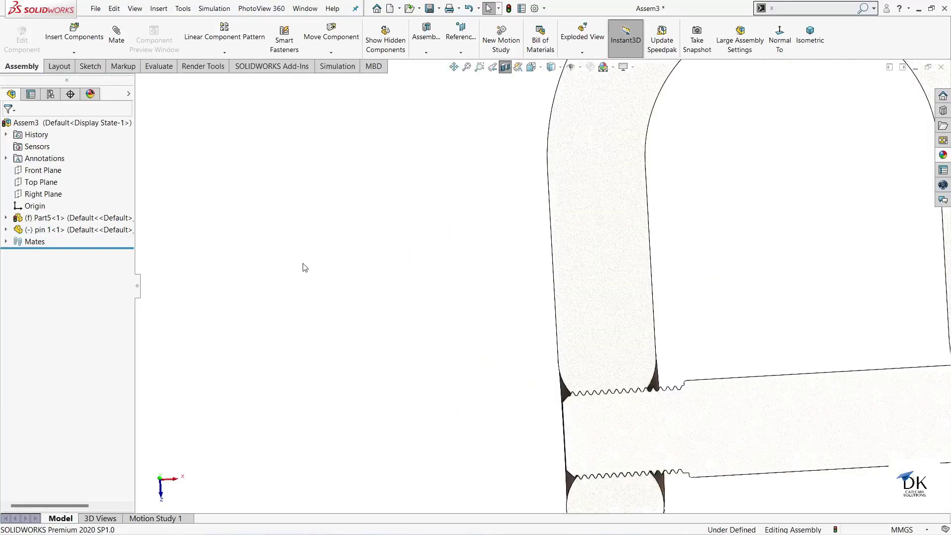
scroll(776, 300, "up", 2)
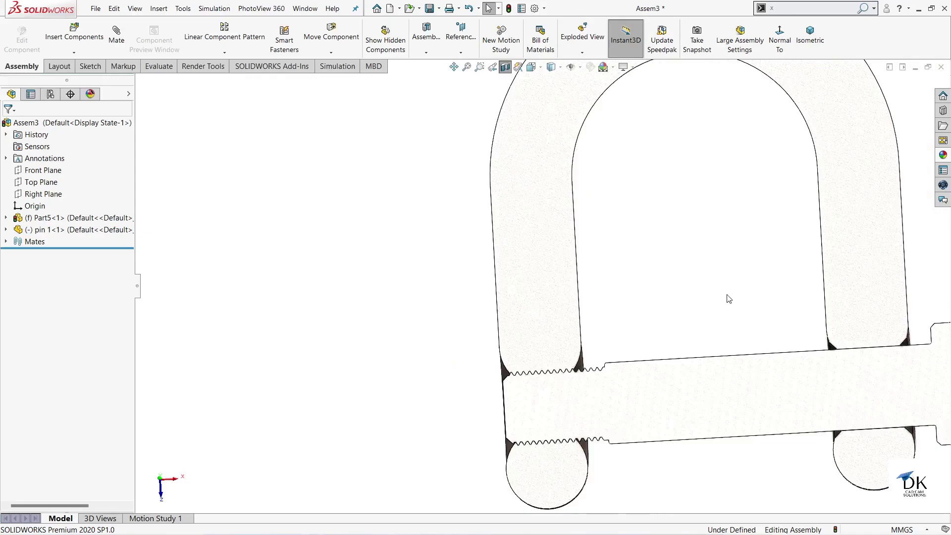
scroll(589, 390, "down", 3)
scroll(590, 390, "down", 1)
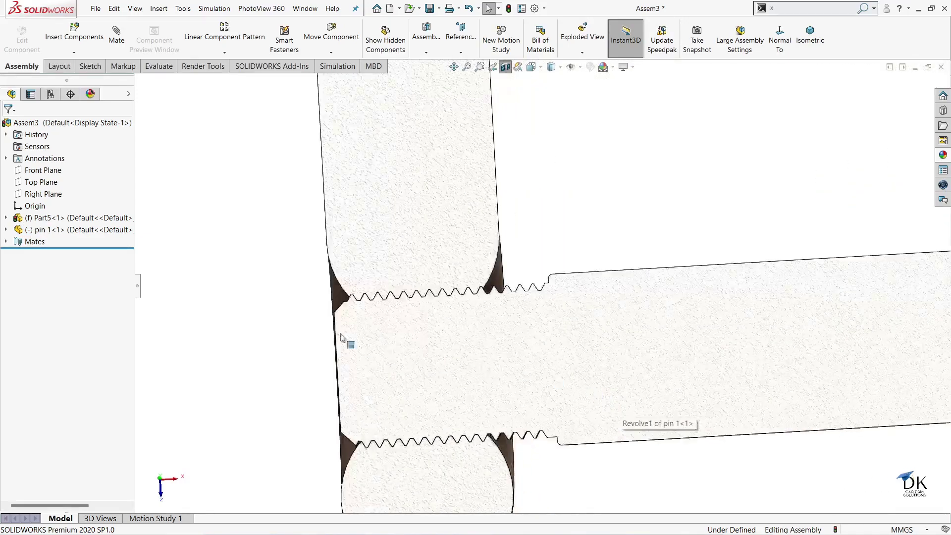
- Start a Screw mechanical mate and pick the pin's threaded face
left_click(115, 34)
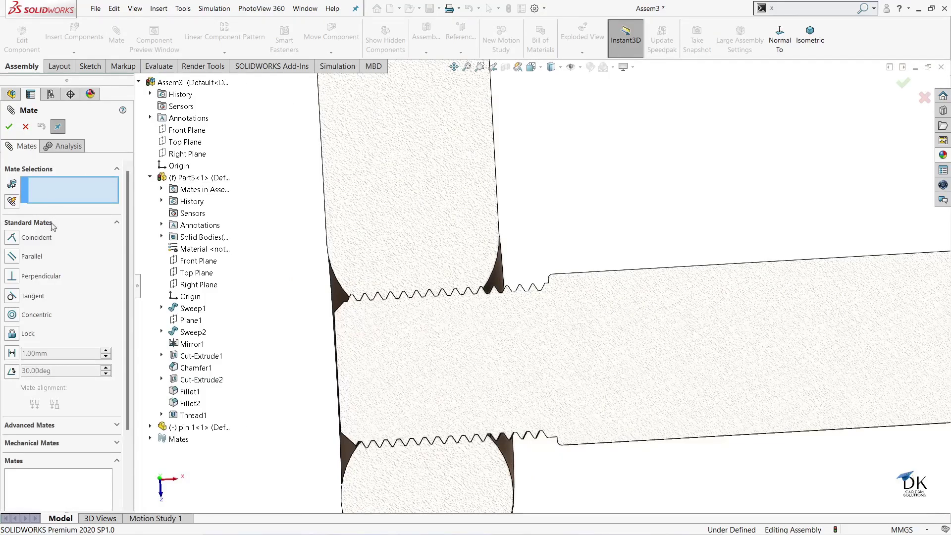
left_click_drag(128, 284, 129, 354)
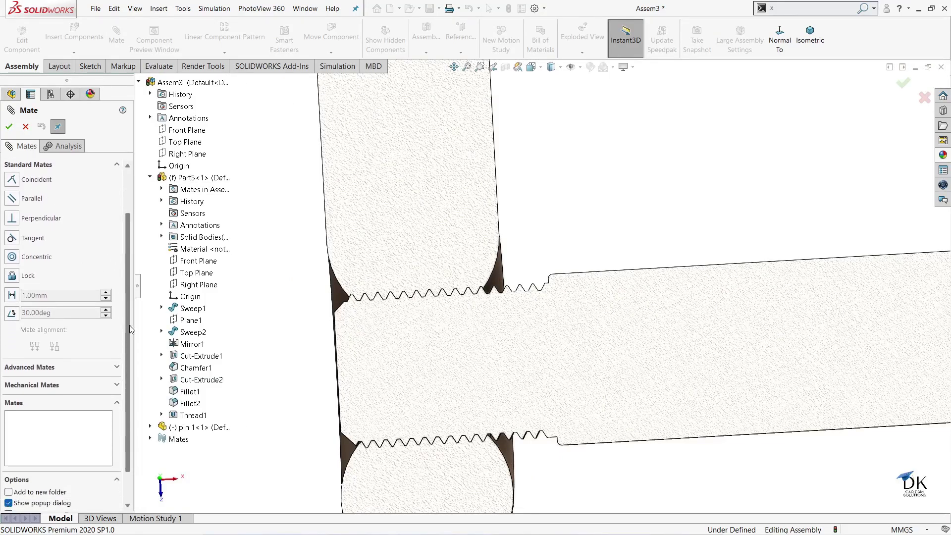
left_click(56, 348)
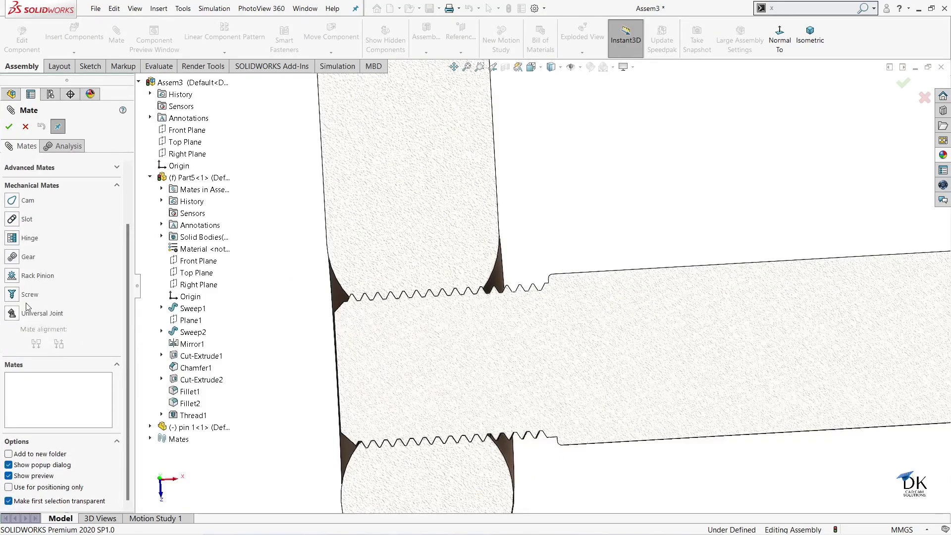
left_click(13, 295)
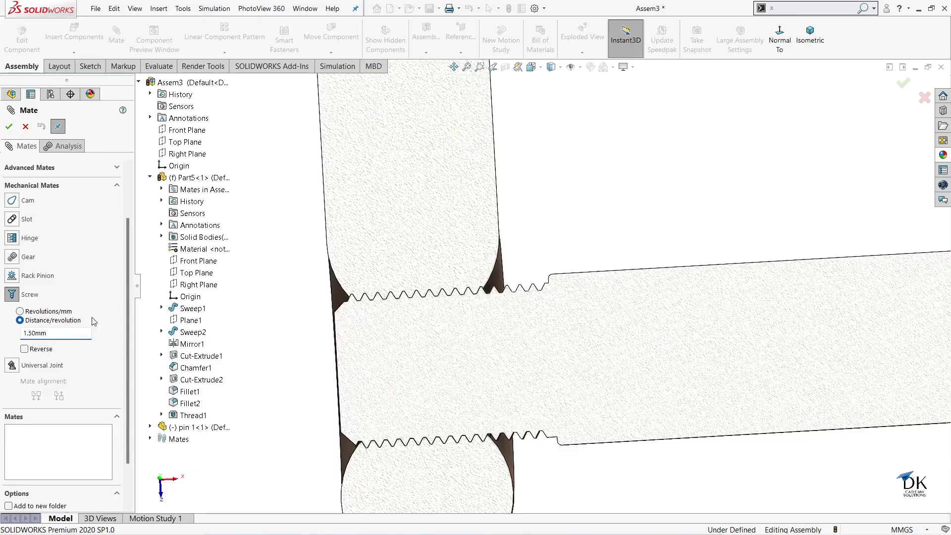
left_click_drag(127, 269, 127, 218)
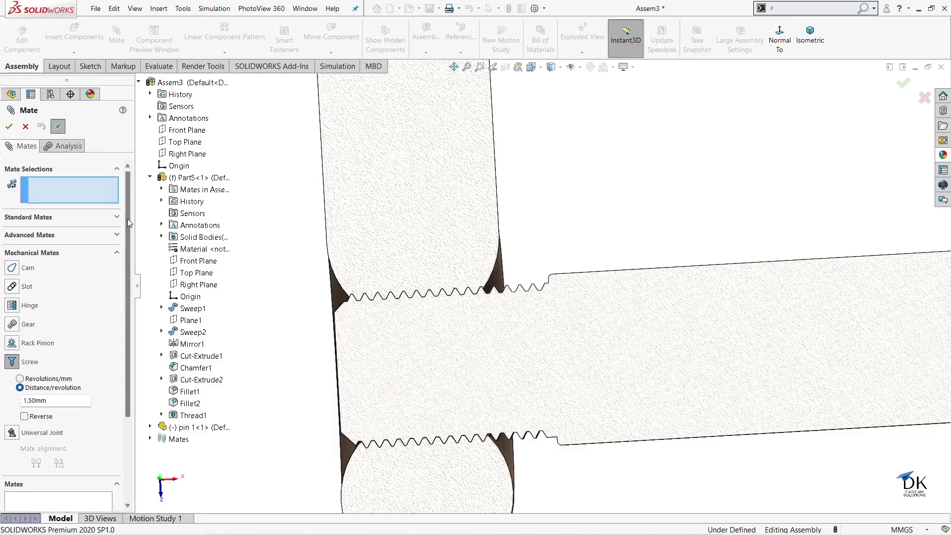
left_click(67, 184)
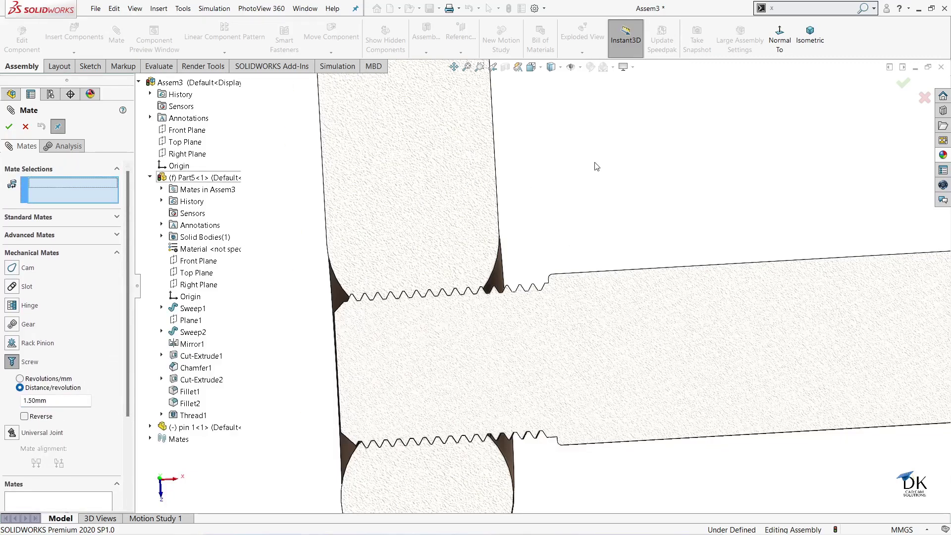
middle_click_drag(596, 167, 512, 210)
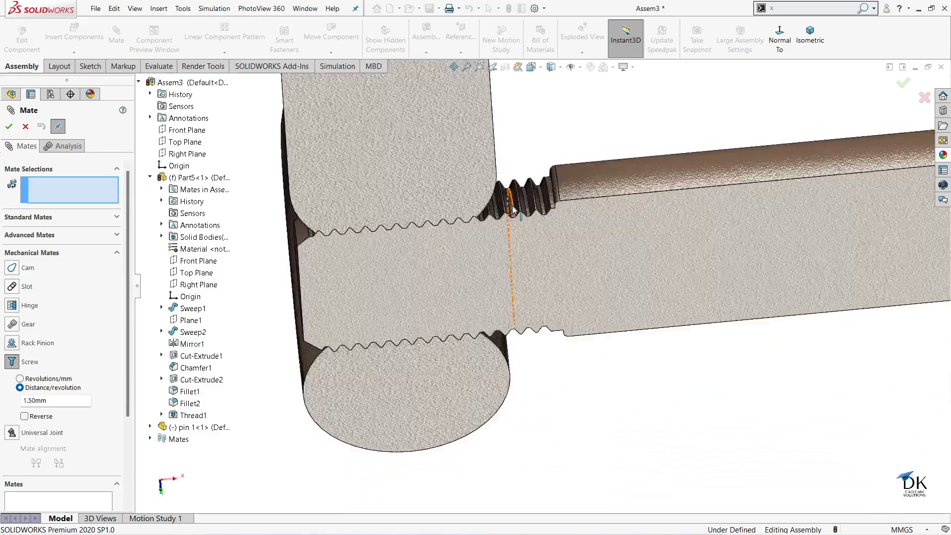
scroll(513, 210, "down", 5)
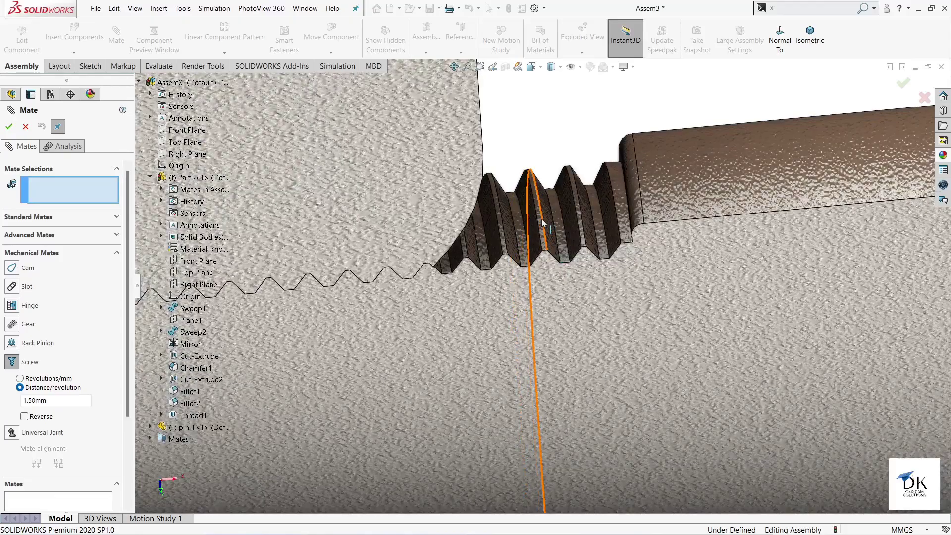
scroll(559, 253, "down", 3)
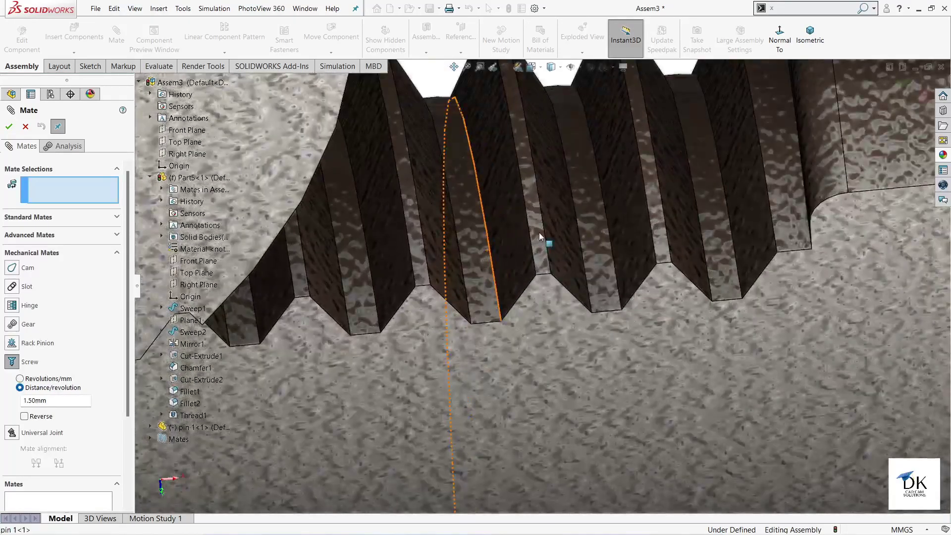
left_click(539, 233)
- Show temporary axes and use the hole's axis to finish the reversed 1.00 mm/rev Screw1 mate
scroll(544, 240, "up", 3)
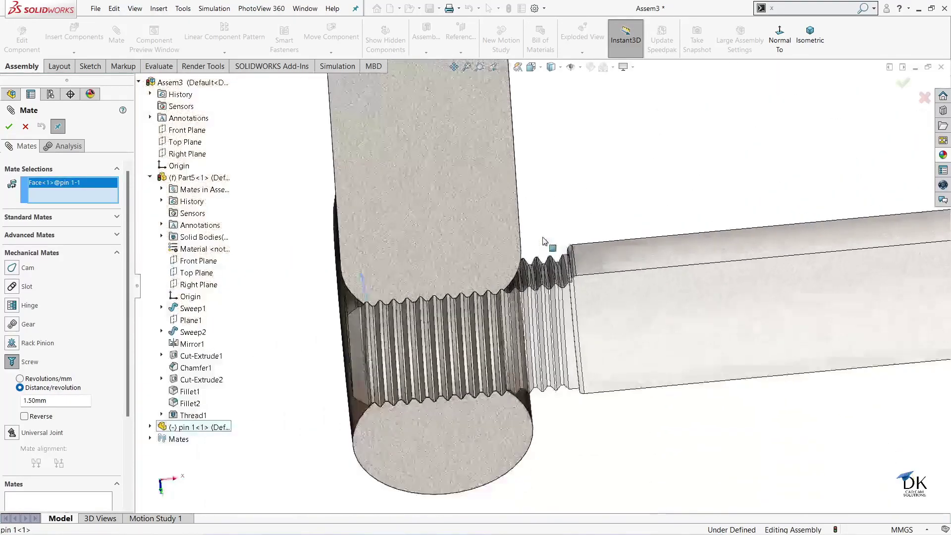
scroll(570, 233, "up", 3)
mouse_move(591, 221)
middle_mouse_down()
mouse_move(586, 185)
mouse_move(595, 192)
middle_mouse_up()
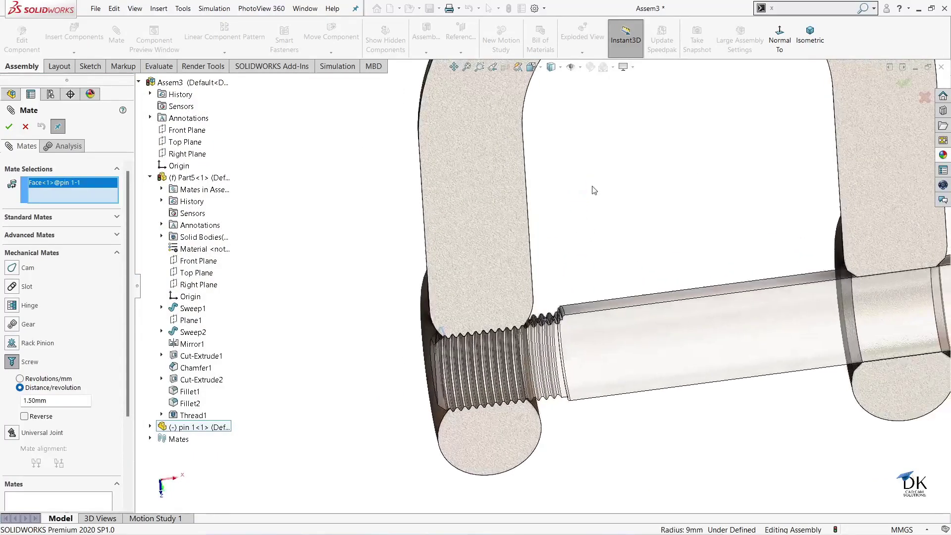
scroll(468, 396, "down", 2)
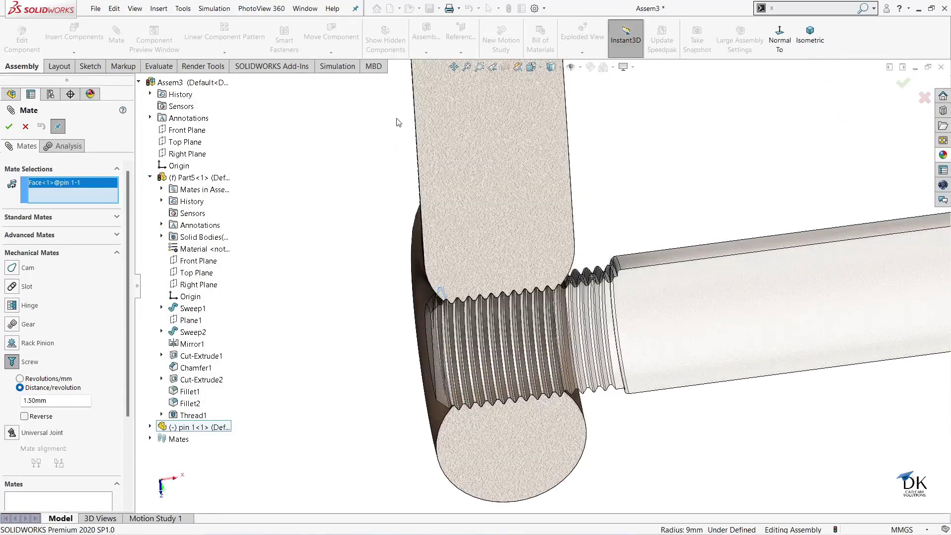
left_click(580, 67)
left_click(586, 95)
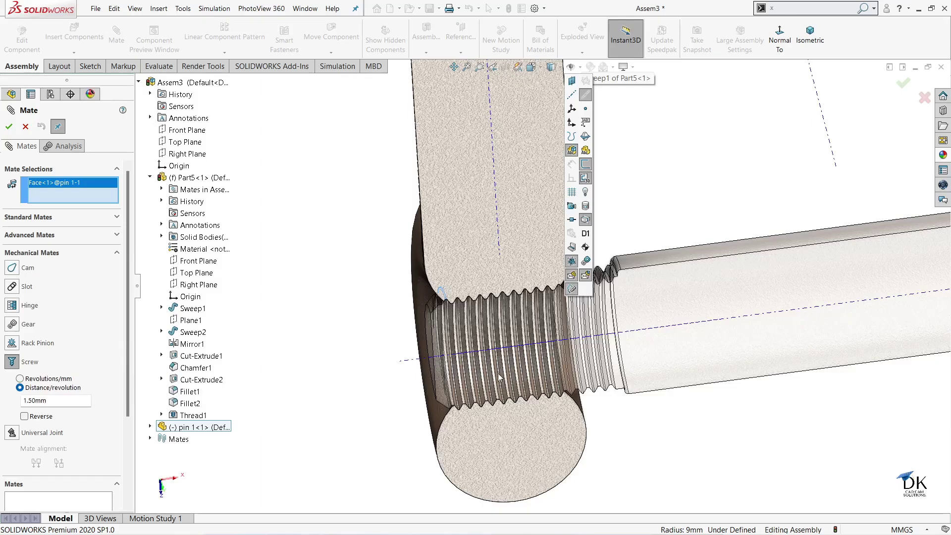
scroll(490, 376, "down", 1)
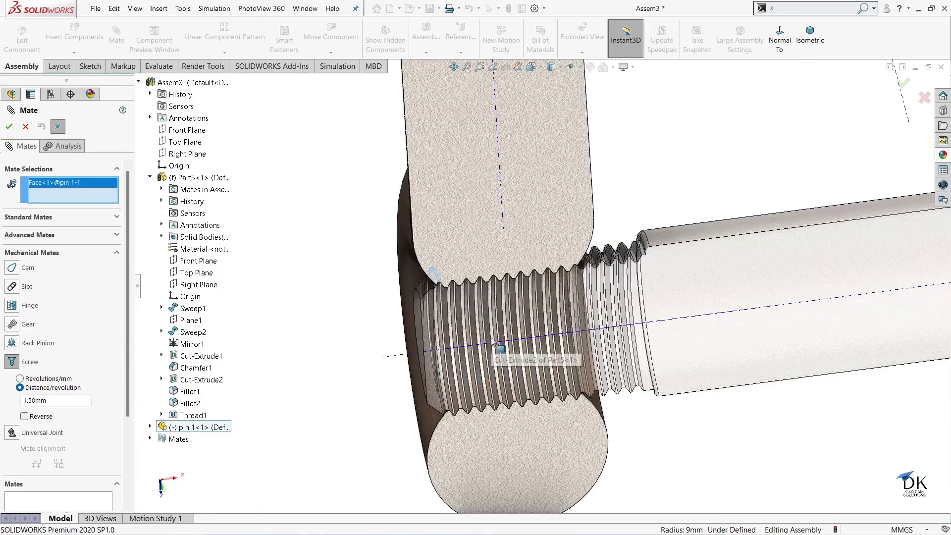
left_click(547, 339)
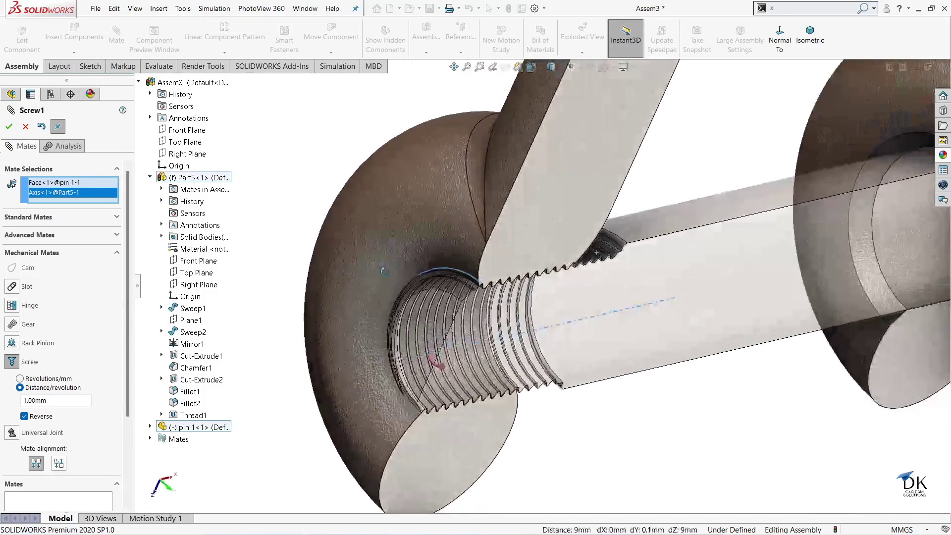
left_click(9, 126)
key("z")
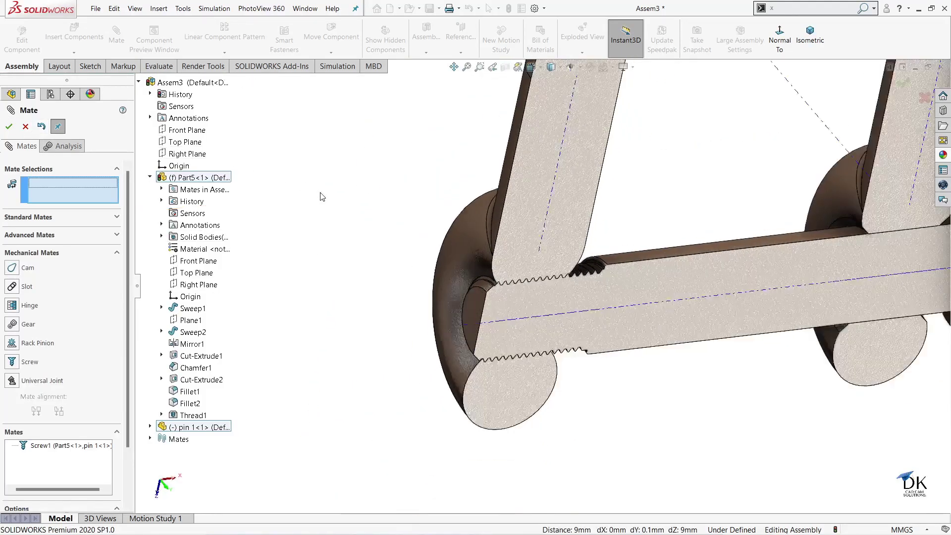
key("z")
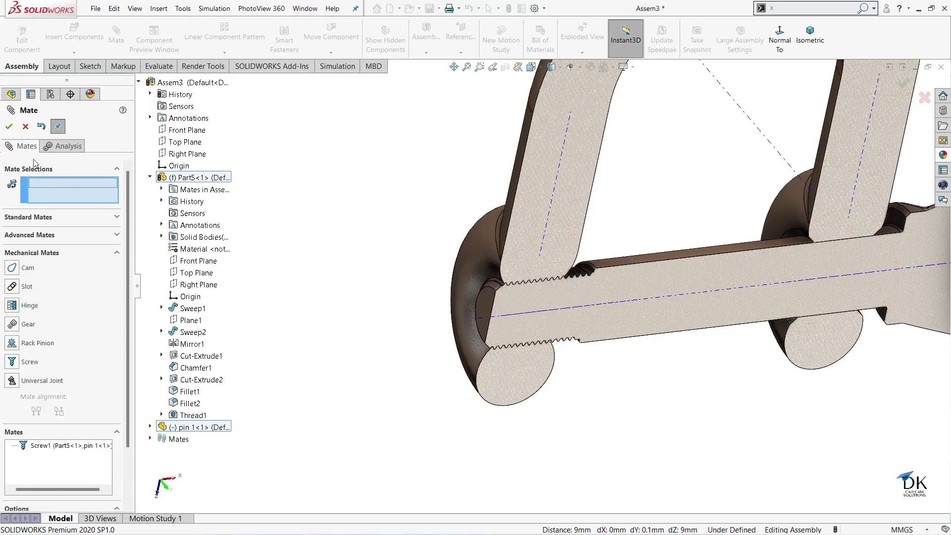
left_click(9, 127)
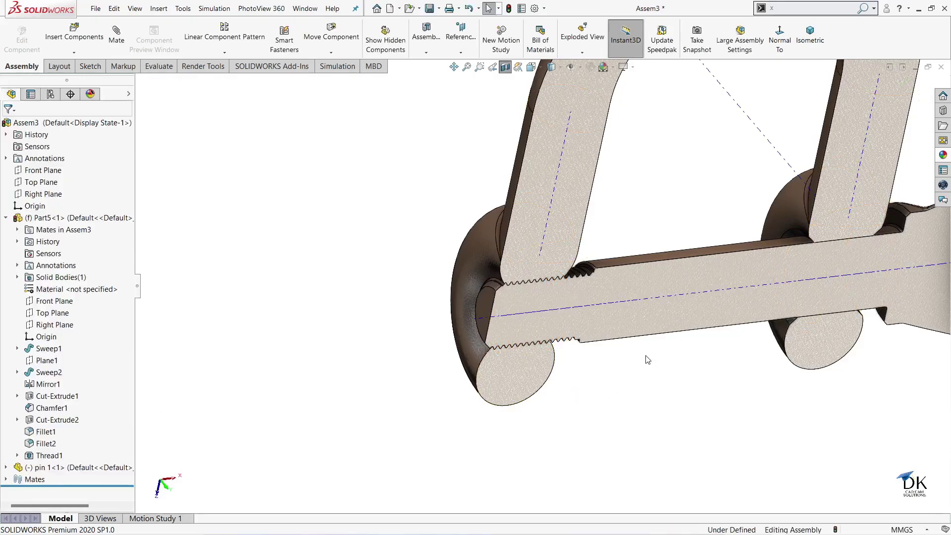
- From the Top view, drag pin 1 to rotate it about its axis
key("ctrl+5")
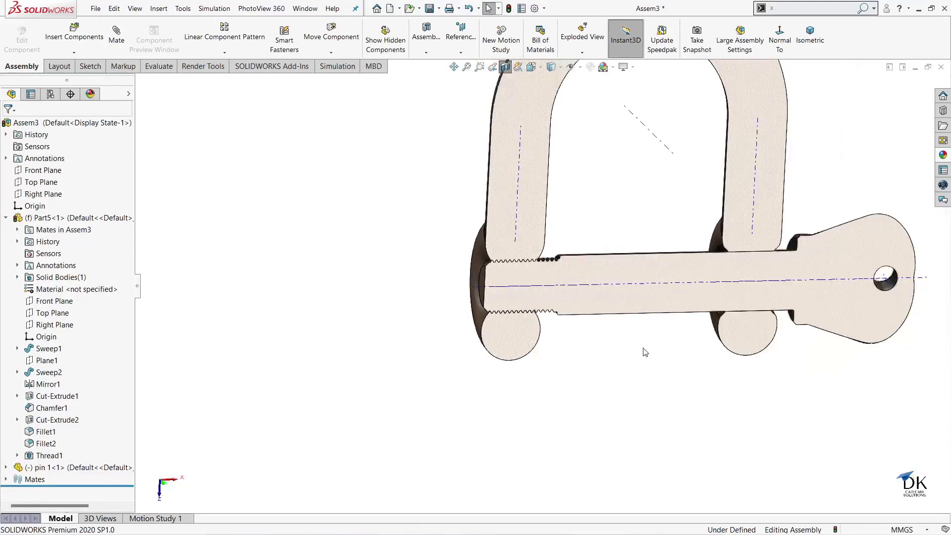
middle_click_drag(652, 253, 658, 268)
mouse_move(659, 292)
left_mouse_down()
mouse_move(667, 401)
mouse_move(637, 187)
mouse_move(743, 461)
left_mouse_up()
mouse_move(648, 187)
left_mouse_down()
mouse_move(591, 273)
mouse_move(722, 424)
mouse_move(671, 257)
mouse_move(601, 240)
mouse_move(699, 399)
mouse_move(577, 324)
mouse_move(601, 227)
mouse_move(676, 329)
mouse_move(607, 191)
mouse_move(582, 308)
mouse_move(541, 207)
left_mouse_up()
key("Escape")
- Switch the shackle to realistic shading and adjust the view display options
scroll(587, 267, "up", 3)
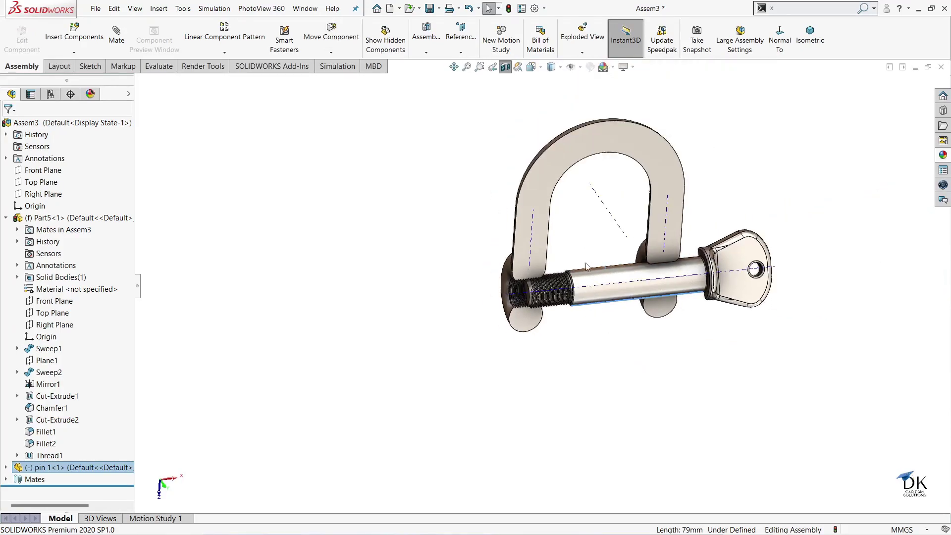
left_click(506, 67)
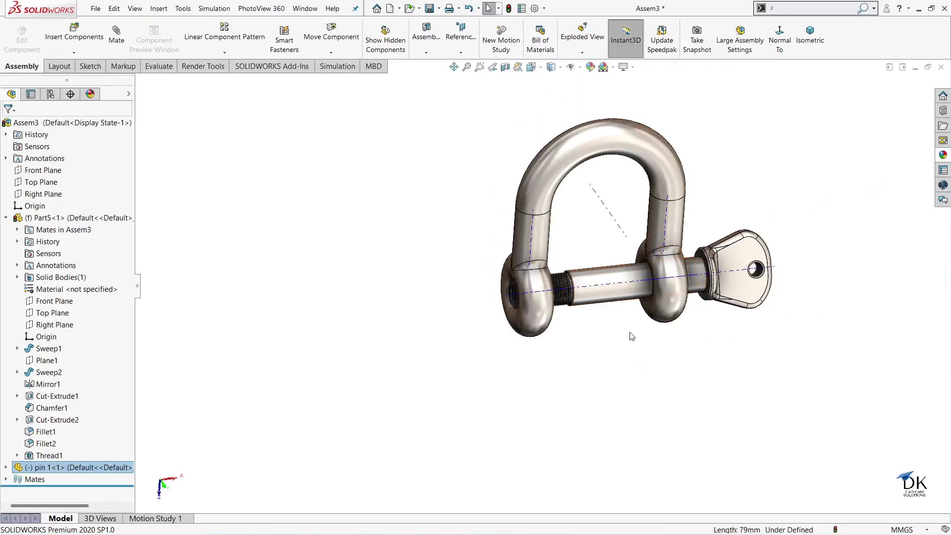
scroll(625, 337, "down", 3)
scroll(665, 315, "up", 3)
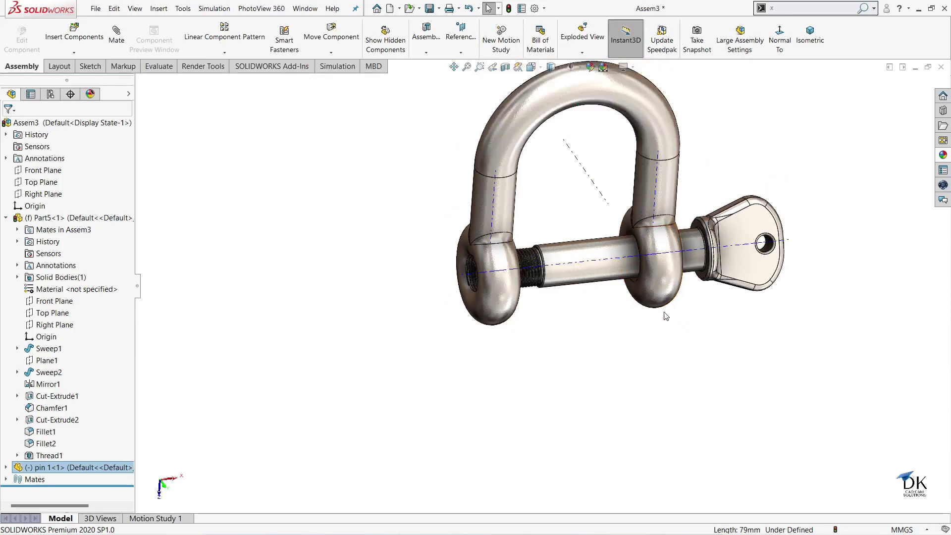
left_click(580, 68)
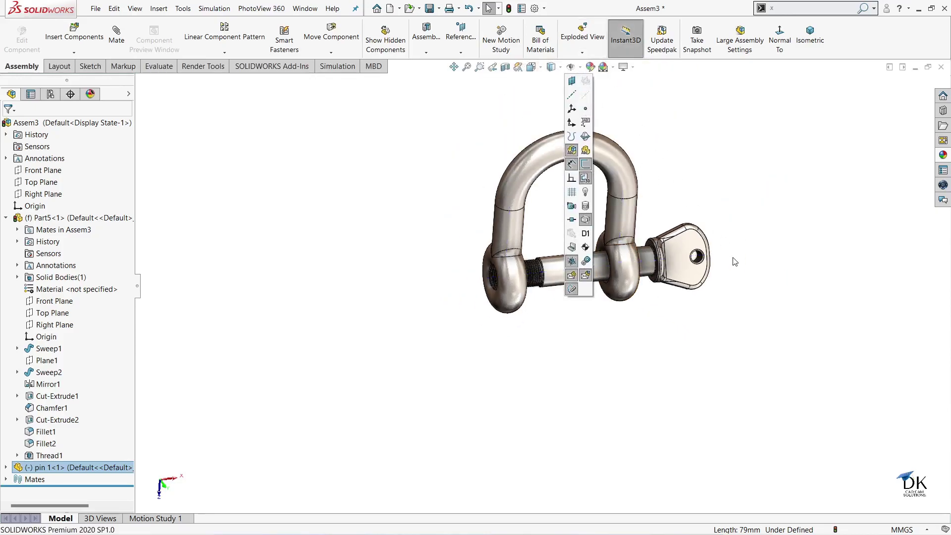
scroll(697, 229, "down", 2)
scroll(681, 295, "down", 2)
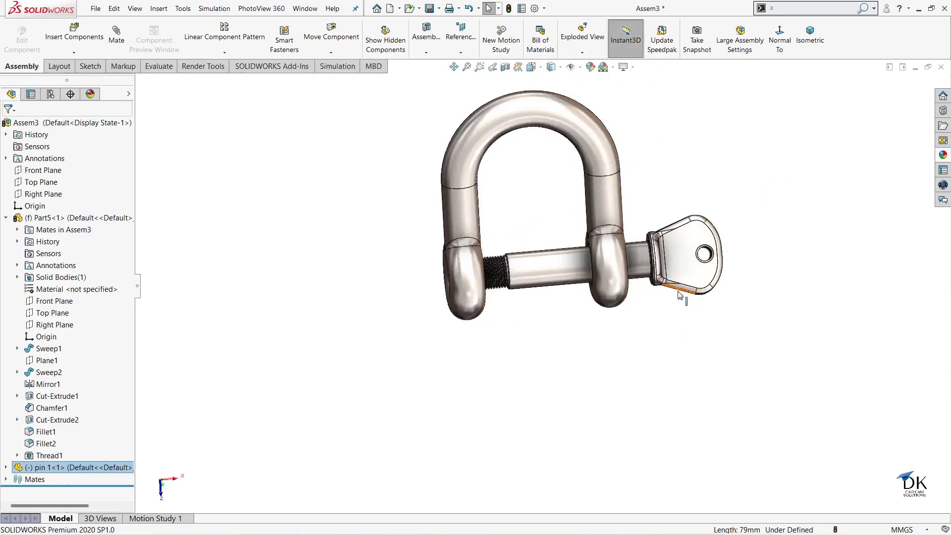
scroll(680, 295, "down", 2)
- Spin pin 1 about its axis so it travels along the screw mate
left_click(704, 208)
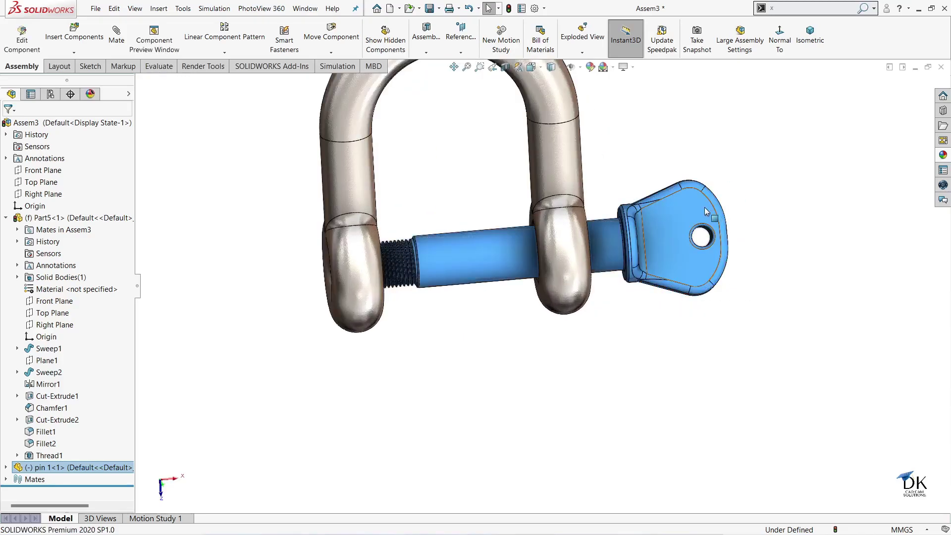
mouse_move(694, 273)
left_mouse_down()
mouse_move(629, 208)
mouse_move(701, 148)
mouse_move(817, 325)
mouse_move(742, 339)
mouse_move(593, 180)
mouse_move(656, 376)
mouse_move(611, 140)
mouse_move(575, 293)
left_mouse_up()
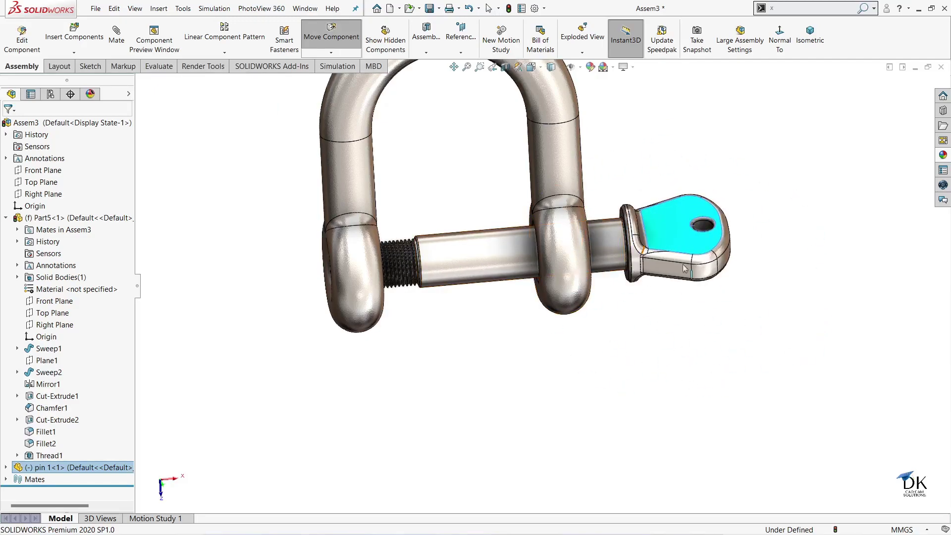
middle_click_drag(758, 286, 700, 177)
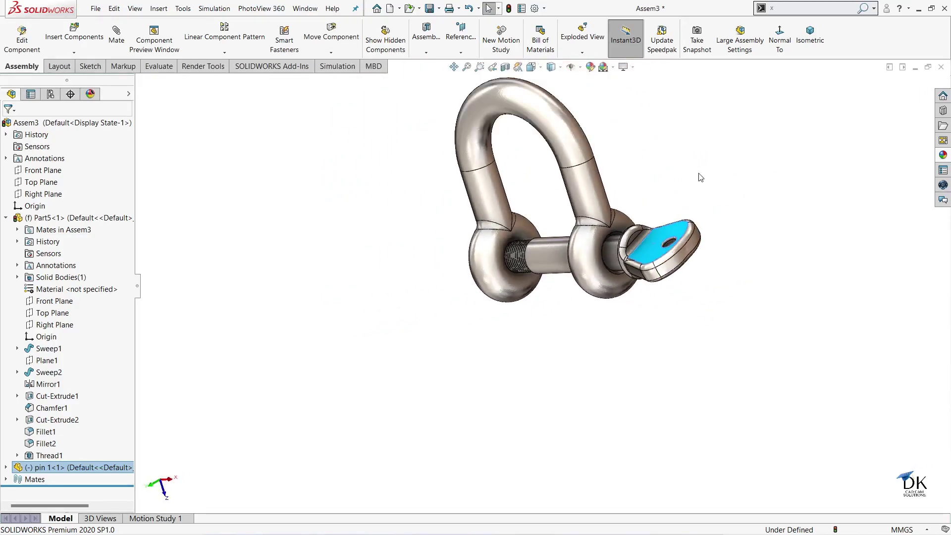
scroll(671, 223, "down", 2)
left_click(679, 213)
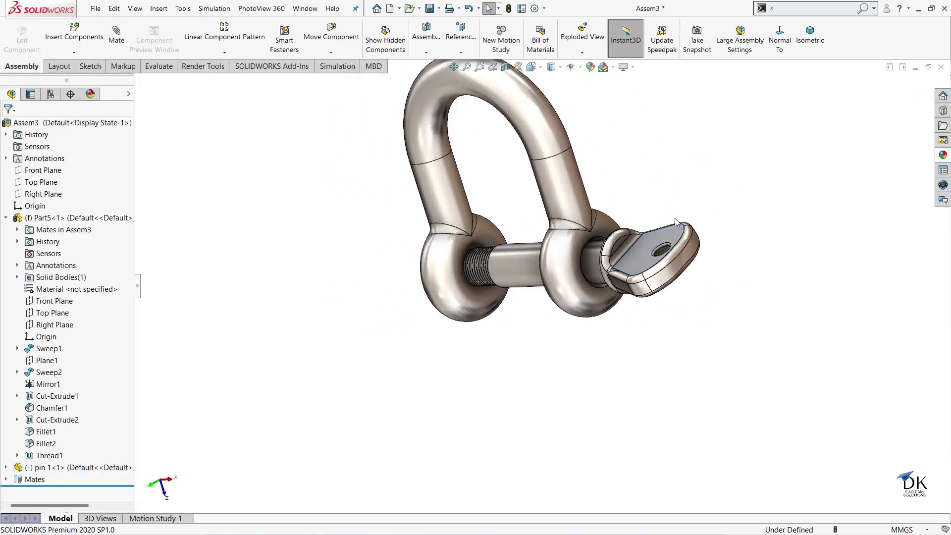
mouse_move(635, 254)
left_mouse_down()
mouse_move(664, 212)
mouse_move(759, 269)
mouse_move(756, 315)
mouse_move(711, 304)
mouse_move(665, 323)
mouse_move(545, 270)
mouse_move(578, 253)
mouse_move(654, 248)
mouse_move(714, 293)
left_mouse_up()
key("Escape")
- Zoom to fit and view the assembly from the Front, orbiting slightly
key("f")
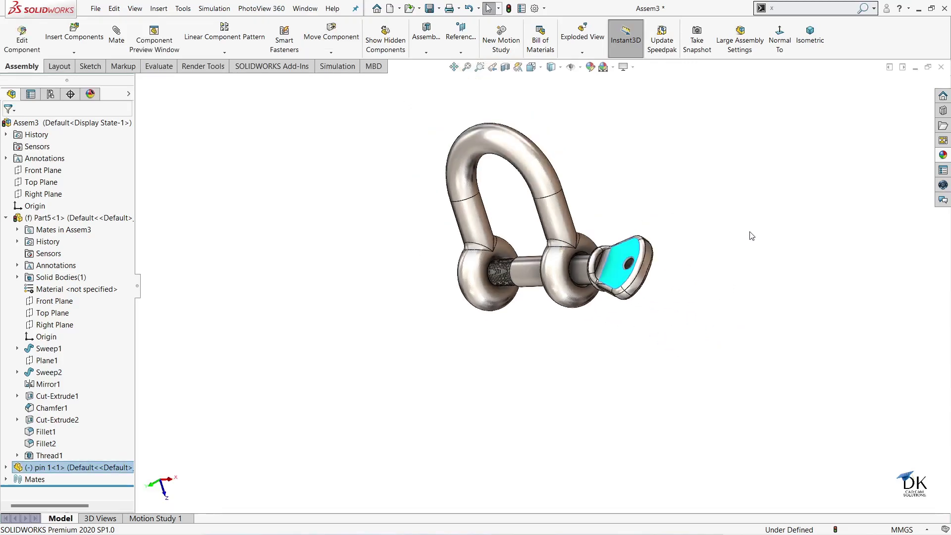
left_click(701, 208)
key("ctrl+1")
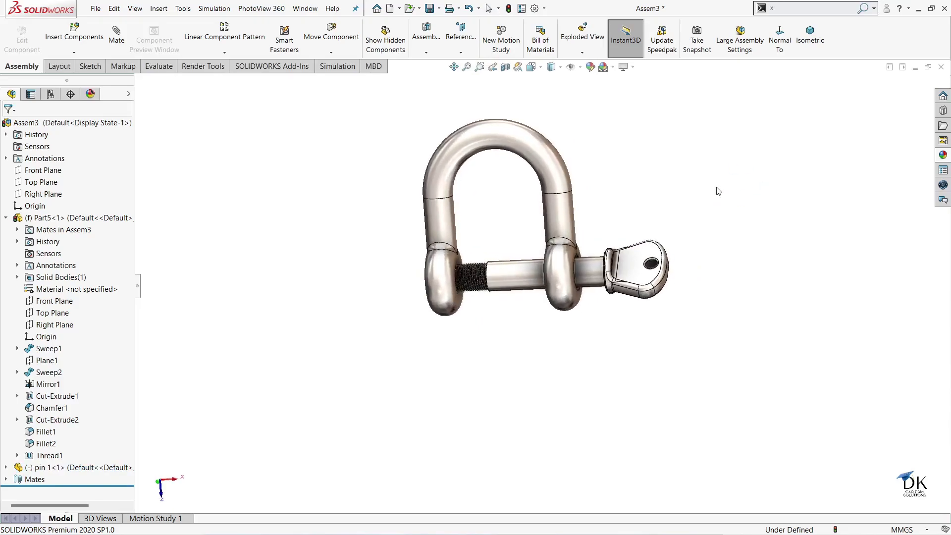
scroll(691, 225, "down", 2)
scroll(344, 340, "down", 1)
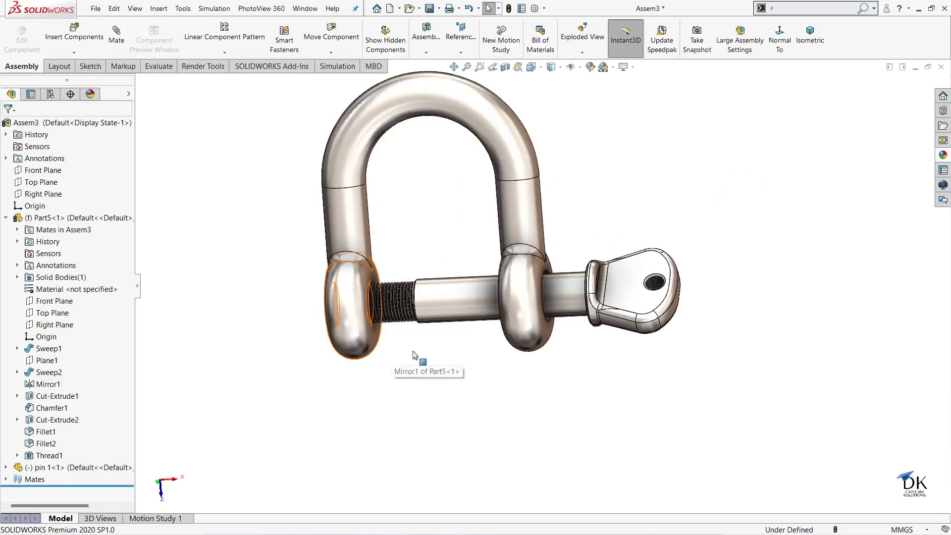
scroll(415, 355, "down", 2)
scroll(530, 281, "up", 1)
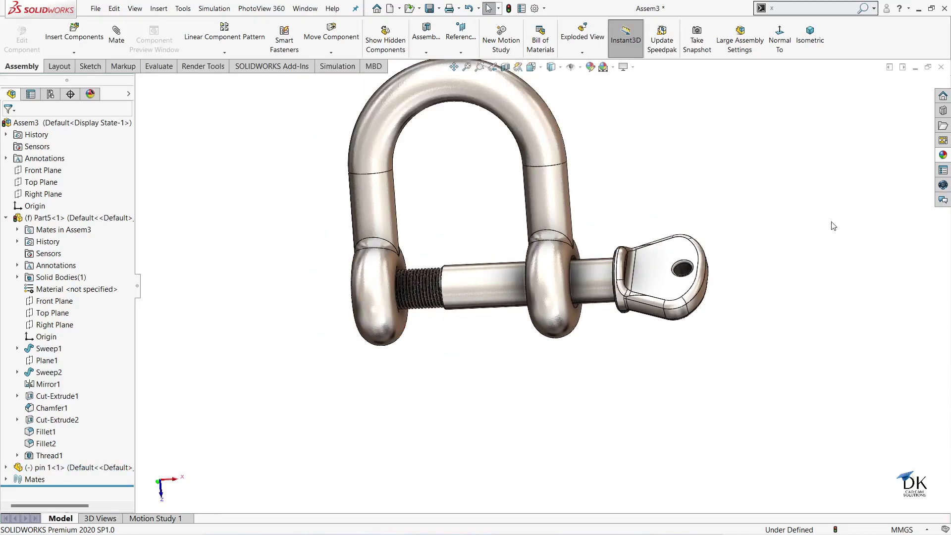
middle_click_drag(834, 226, 796, 218)
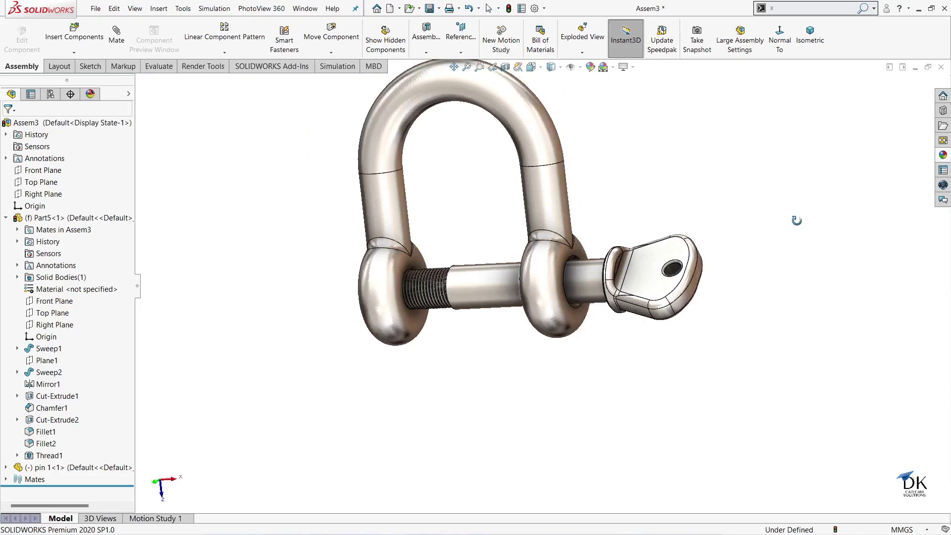
- Open Motion Study 1, extend the animation to 20 seconds and set 100 frames per second
left_click(179, 520)
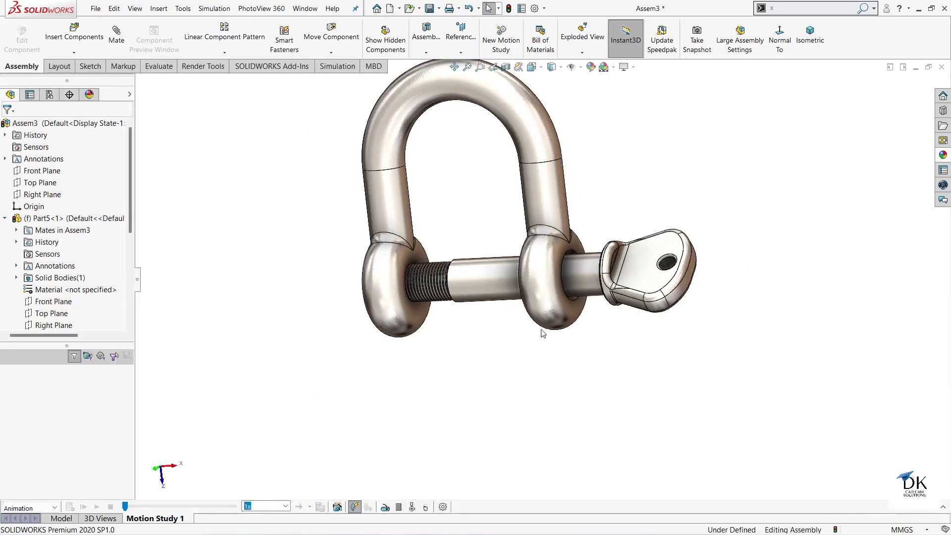
left_click(943, 507)
left_click_drag(144, 414, 916, 432)
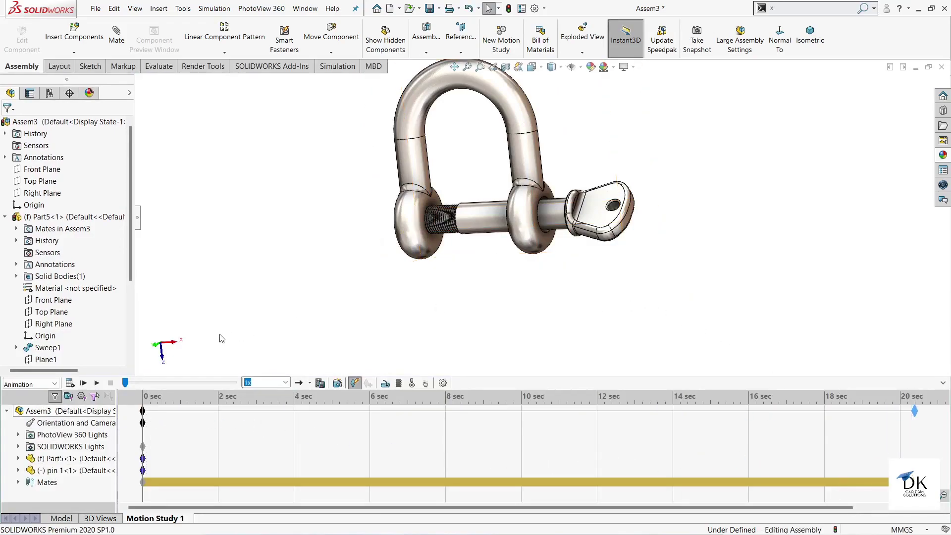
left_click(443, 383)
type("100")
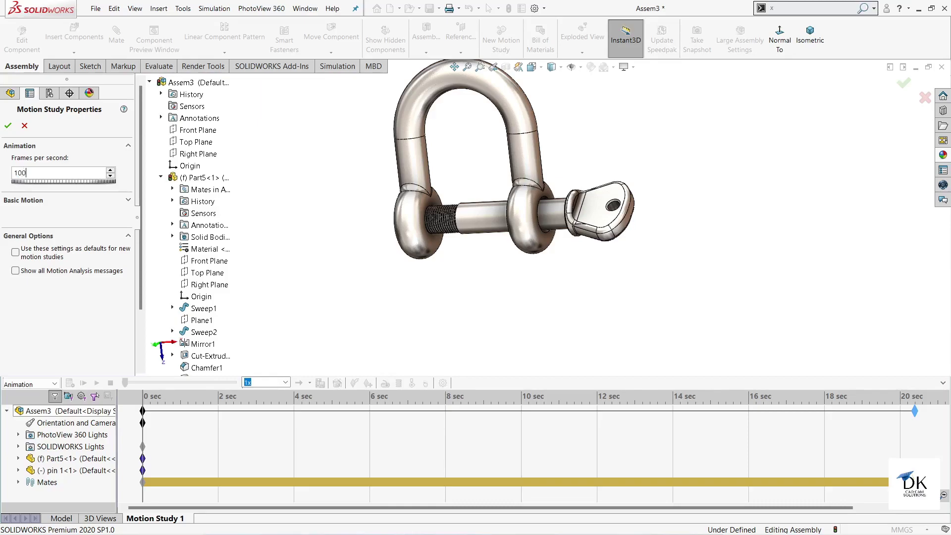
left_click_drag(27, 172, 2, 180)
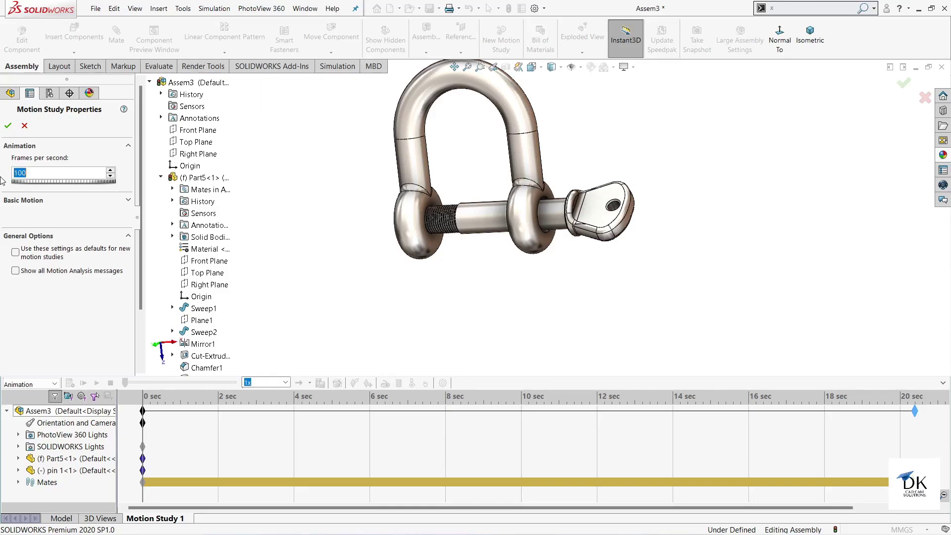
left_click(8, 125)
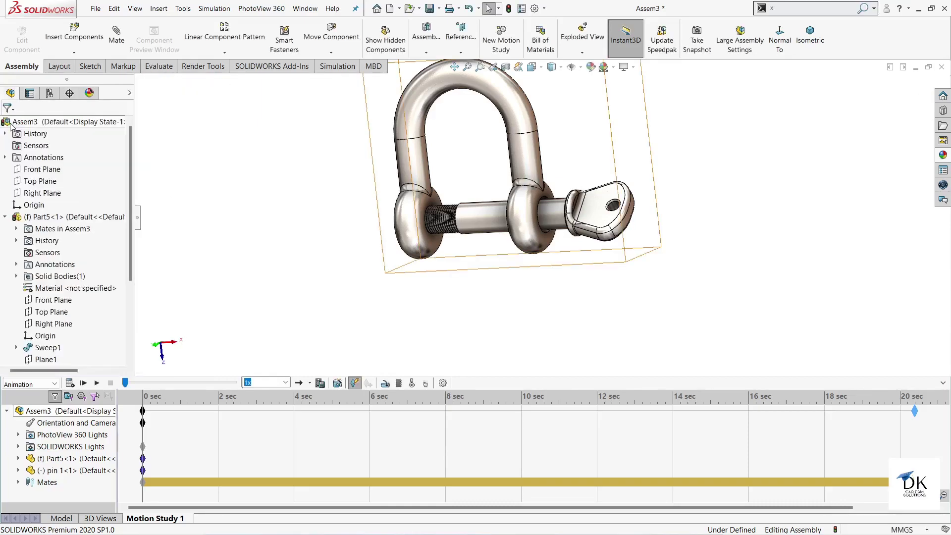
left_click(385, 384)
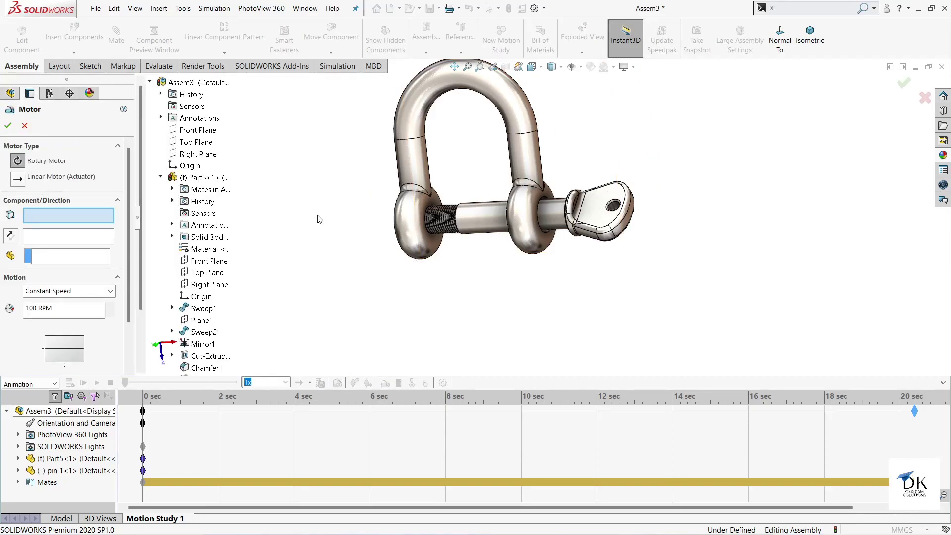
- Add RotaryMotor1 at a constant 50 RPM on pin 1's collar edge
key("ctrl+5")
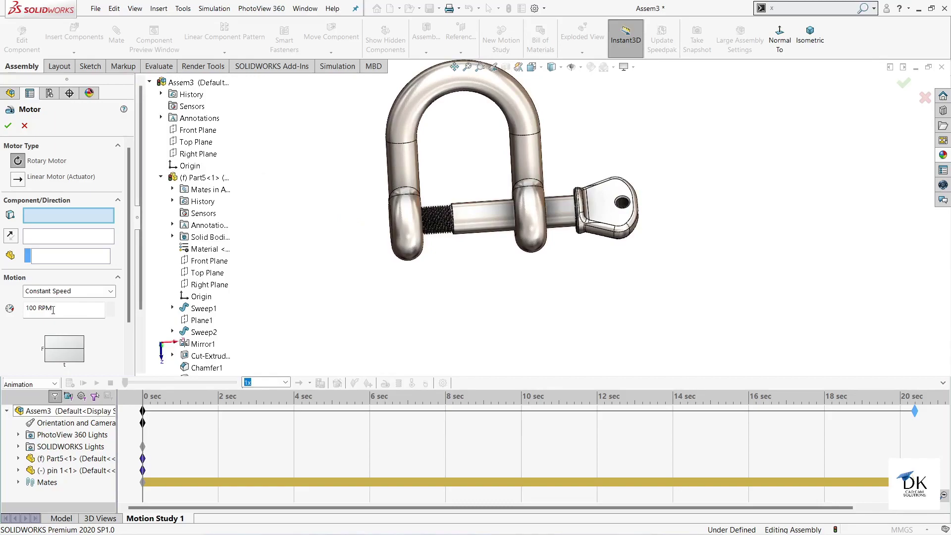
left_click_drag(39, 308, 27, 307)
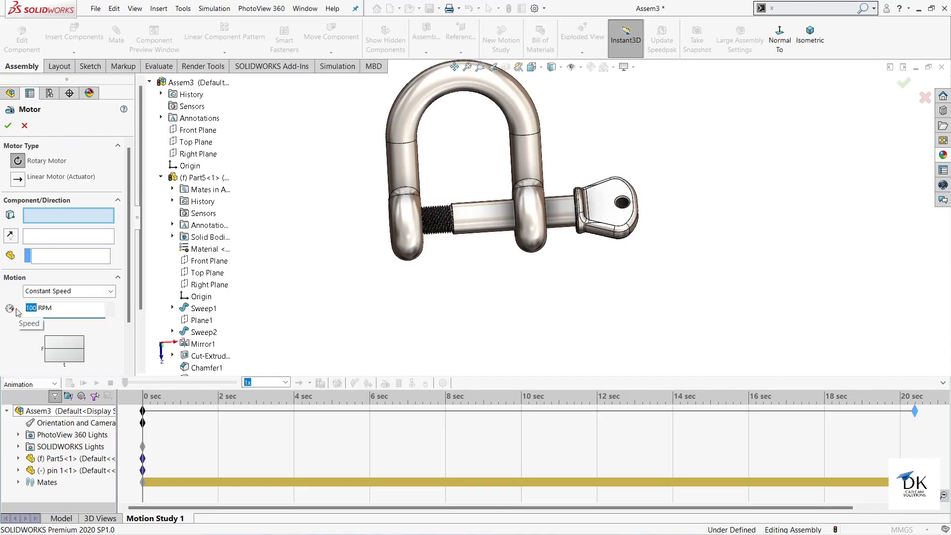
type("50")
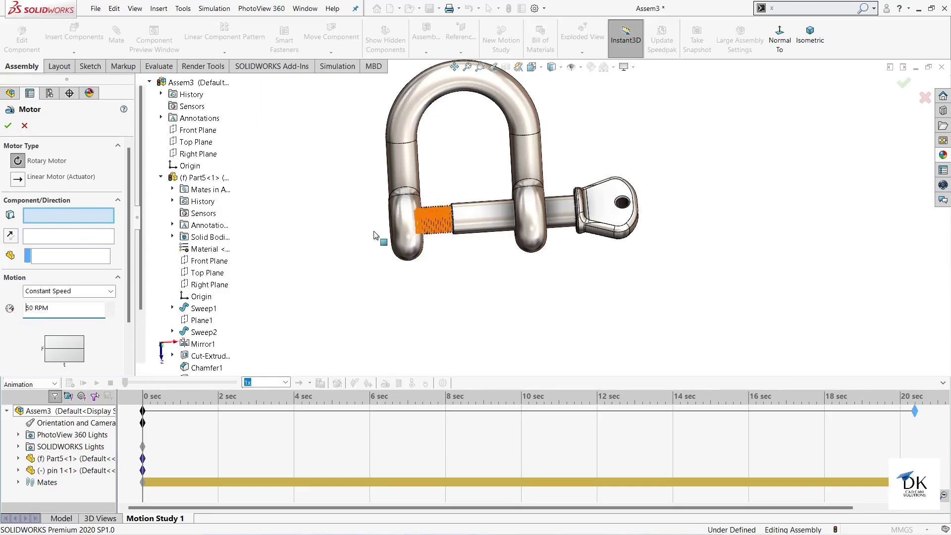
middle_click_drag(508, 296, 565, 208)
scroll(570, 198, "down", 3)
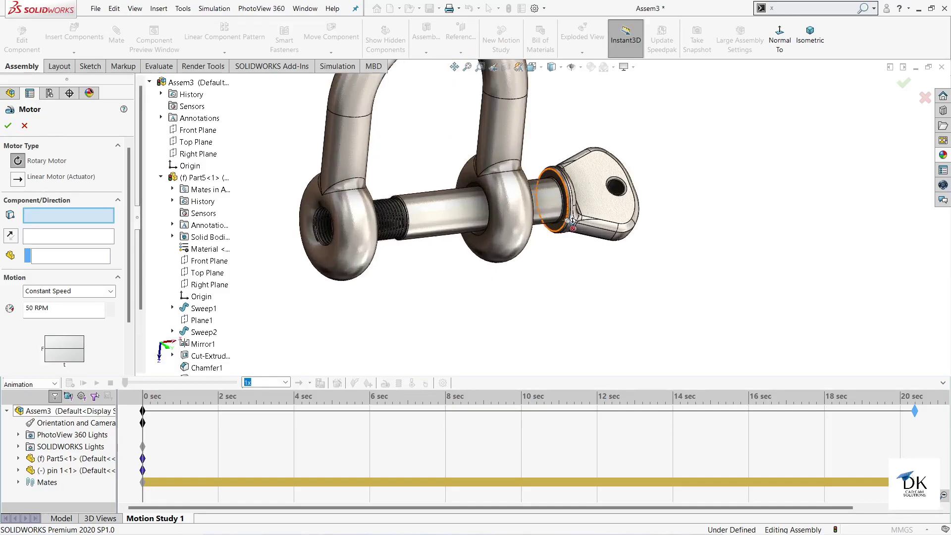
left_click(569, 190)
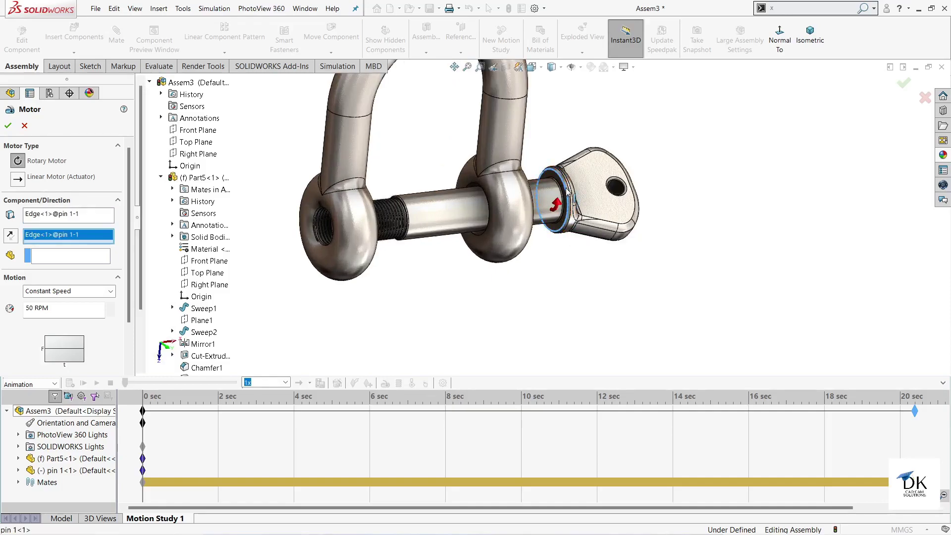
left_click(8, 125)
scroll(464, 322, "up", 2)
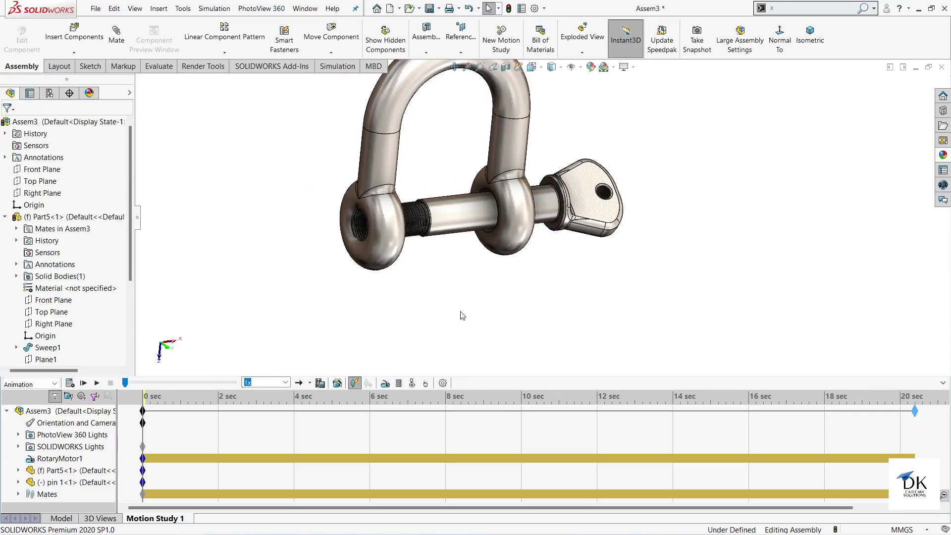
- Orbit the view and calculate Motion Study 1 over the 20-second timeline
scroll(397, 312, "up", 1)
scroll(431, 312, "up", 2)
scroll(567, 133, "down", 1)
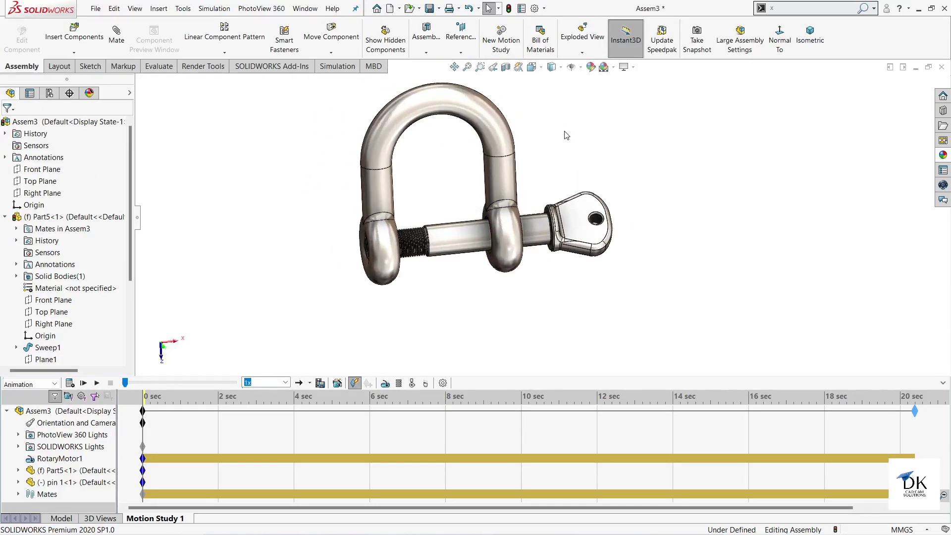
scroll(562, 144, "down", 1)
middle_click_drag(569, 151, 551, 148)
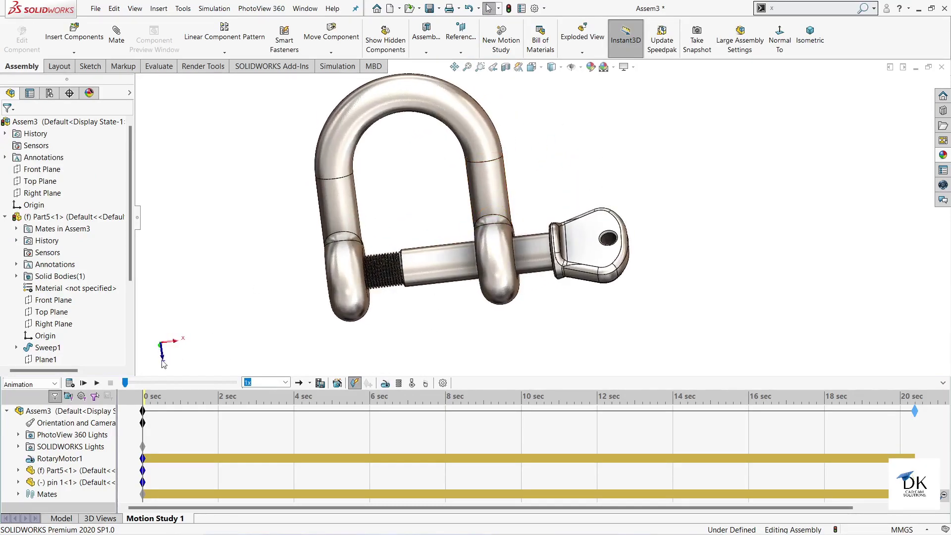
left_click(70, 385)
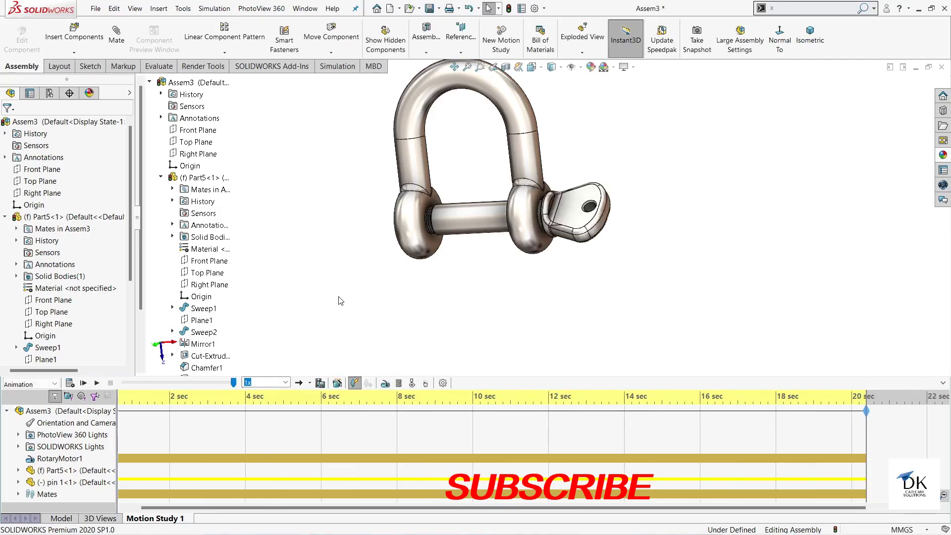
- Collapse the timeline and play Motion Study 1 from the start, watching the pin screw into the shackle's threaded eye
left_click(942, 385)
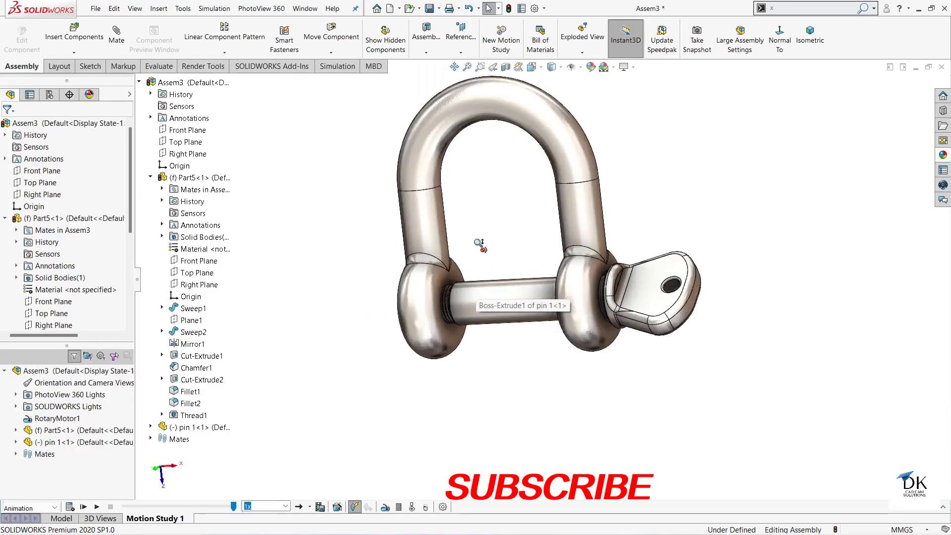
scroll(485, 244, "down", 2)
scroll(664, 171, "down", 1)
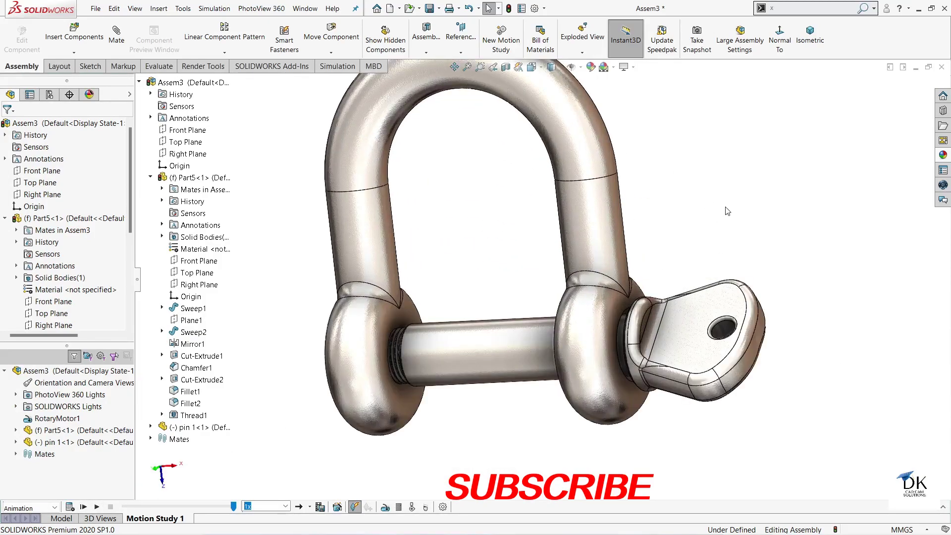
mouse_move(727, 211)
middle_mouse_down()
mouse_move(691, 177)
mouse_move(716, 225)
middle_mouse_up()
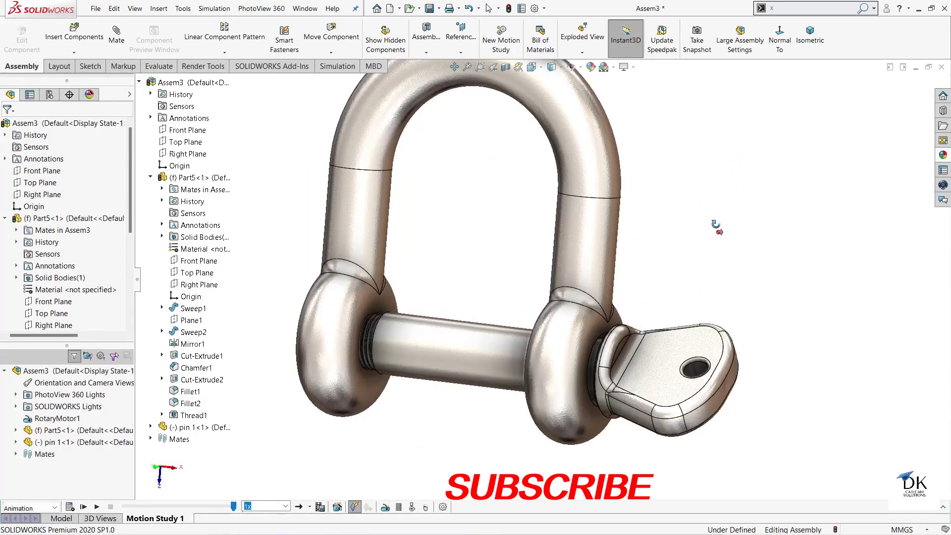
scroll(716, 225, "up", 1)
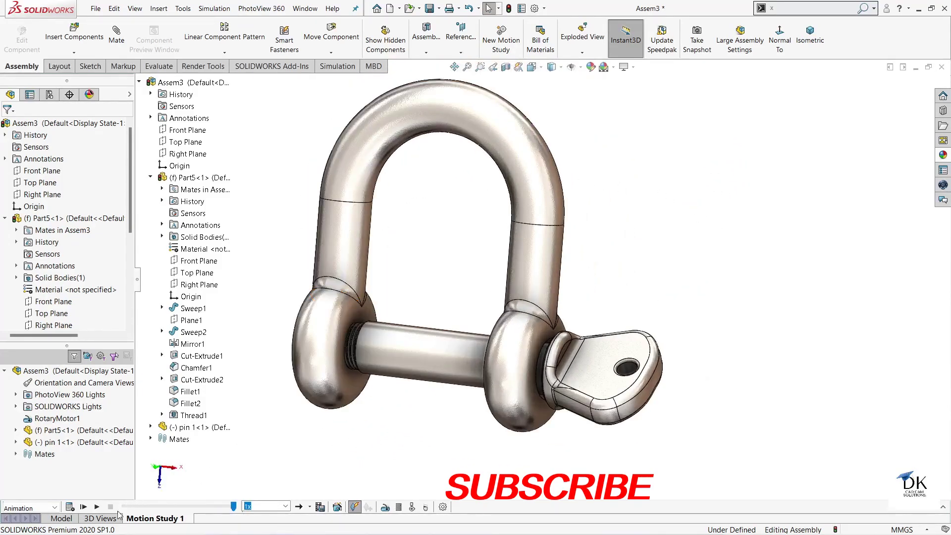
left_click(96, 507)
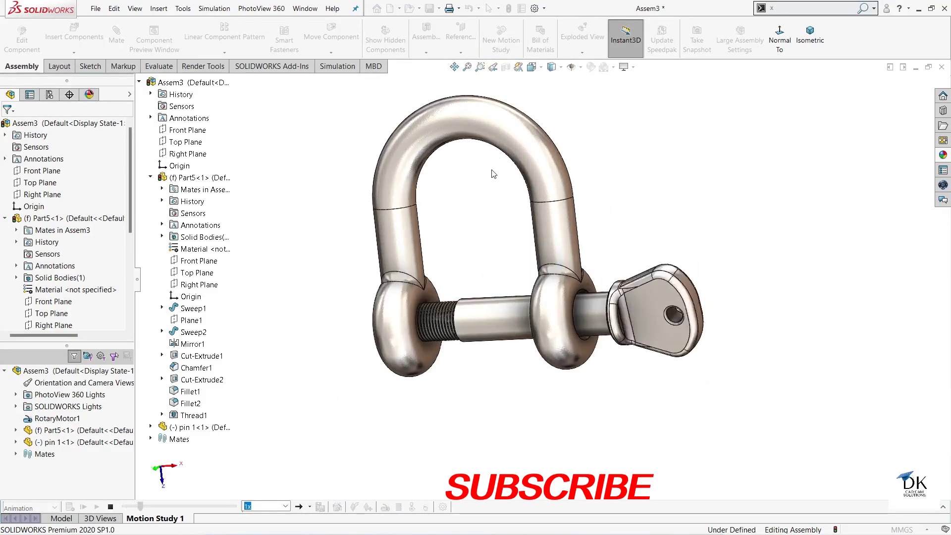
scroll(493, 175, "down", 3)
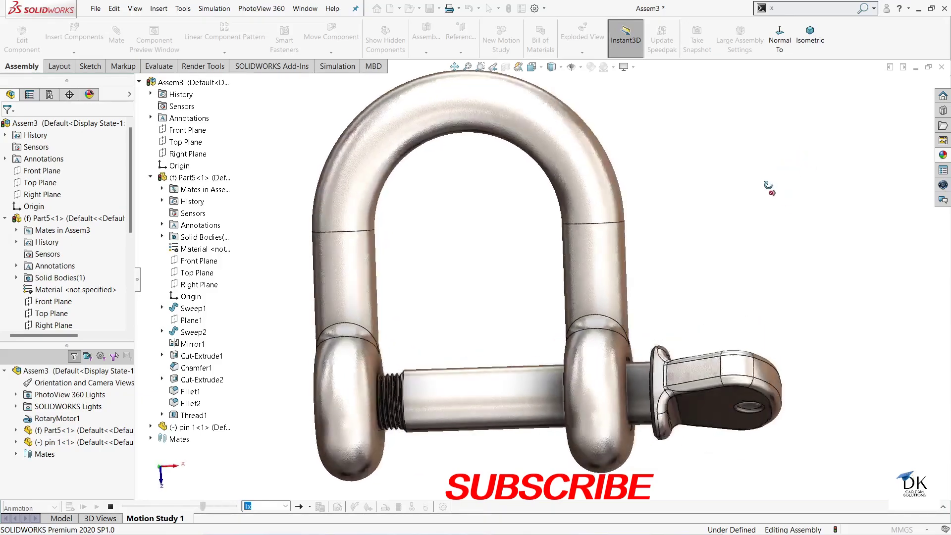
mouse_move(765, 165)
middle_mouse_down()
mouse_move(759, 160)
mouse_move(783, 198)
middle_mouse_up()
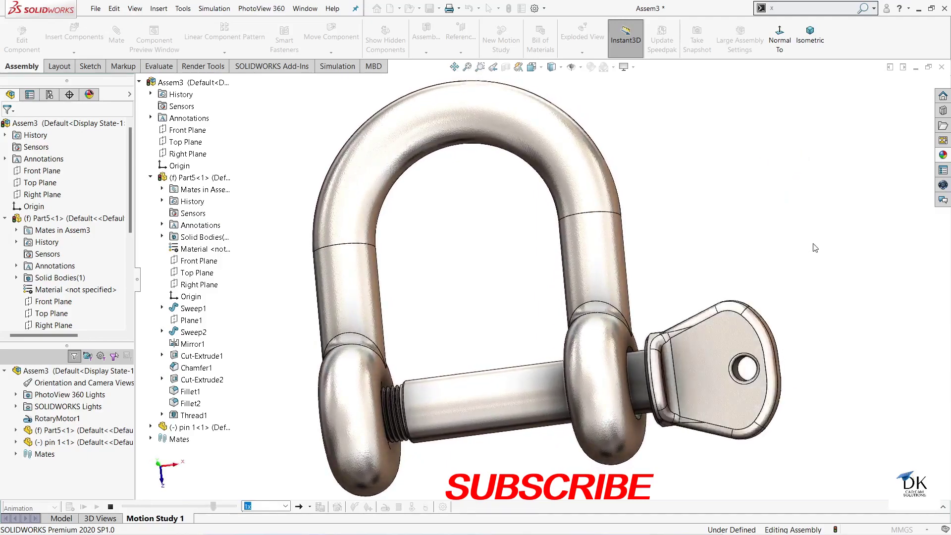